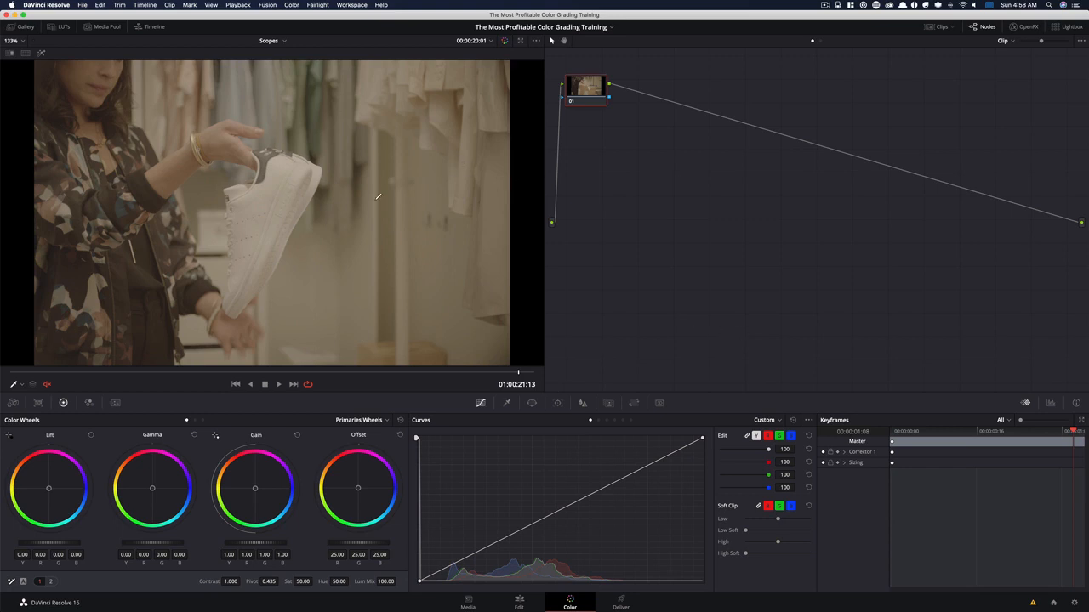
Show the video scopes and place their window over the empty area of the node graph
{"action": "right_click", "coordinate": [363, 161]}
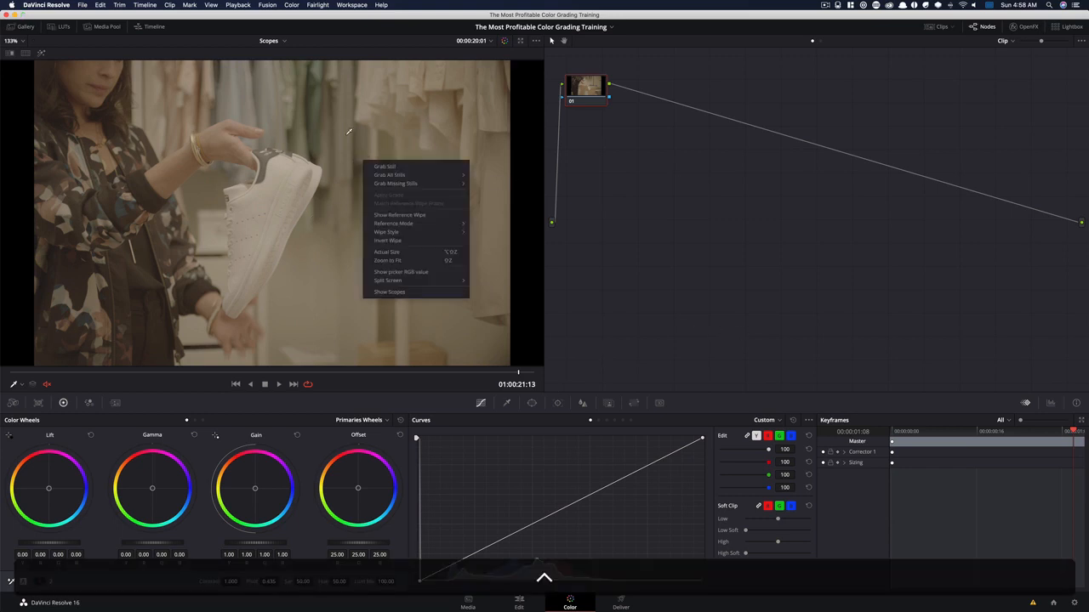
{"action": "left_click", "coordinate": [389, 291]}
{"action": "left_click_drag", "start_coordinate": [651, 170], "coordinate": [650, 166]}
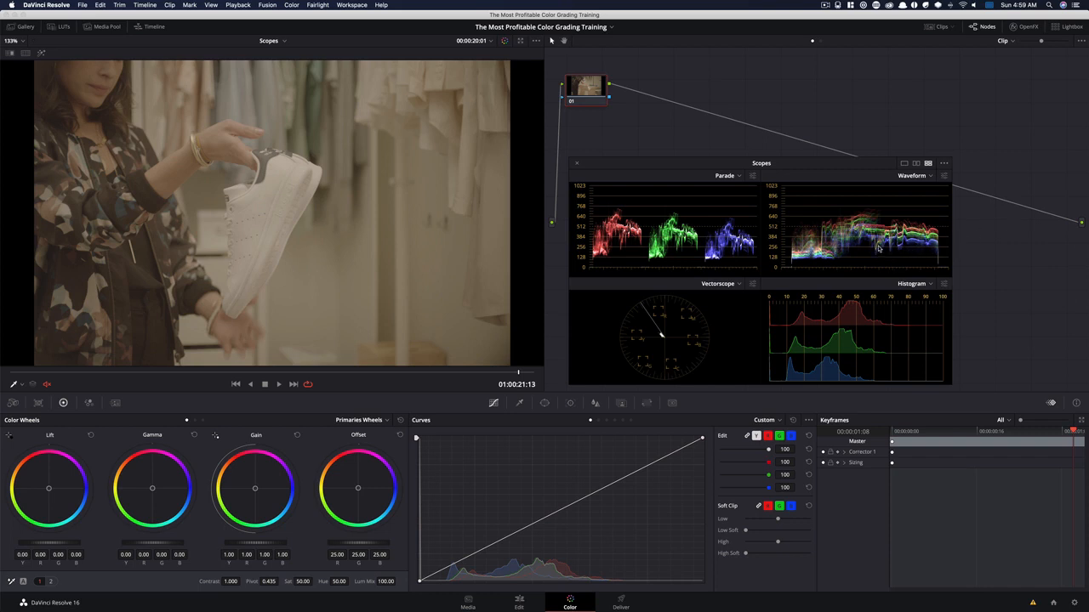
Adjust node 01's primary correction to contrast 1.496, master gamma 0.06 and master gain 0.89
{"action": "left_click_drag", "start_coordinate": [234, 582], "coordinate": [328, 582]}
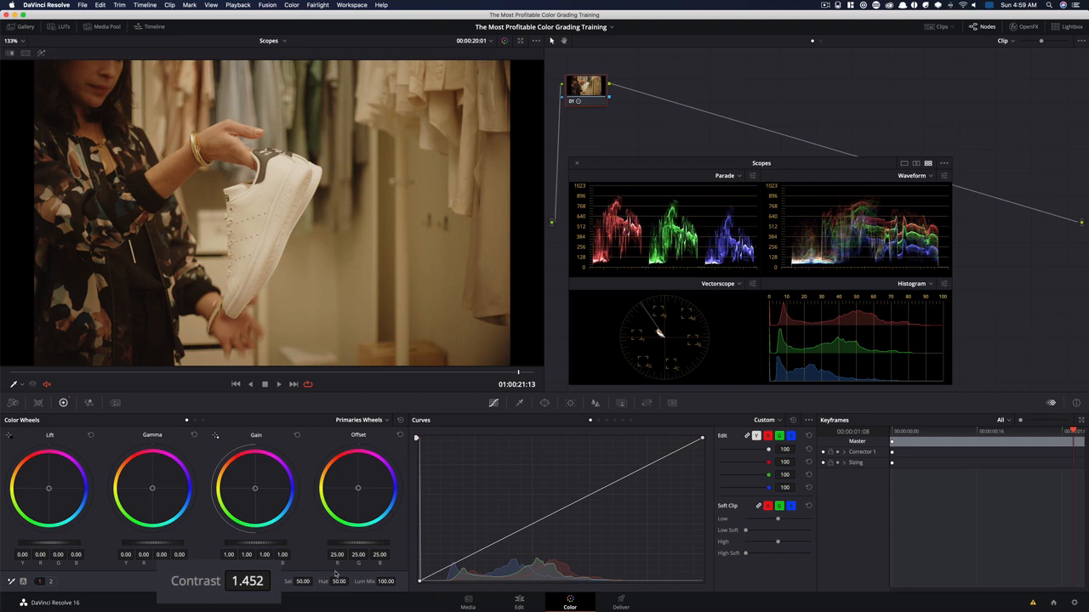
{"action": "left_click_drag", "start_coordinate": [240, 582], "coordinate": [251, 582]}
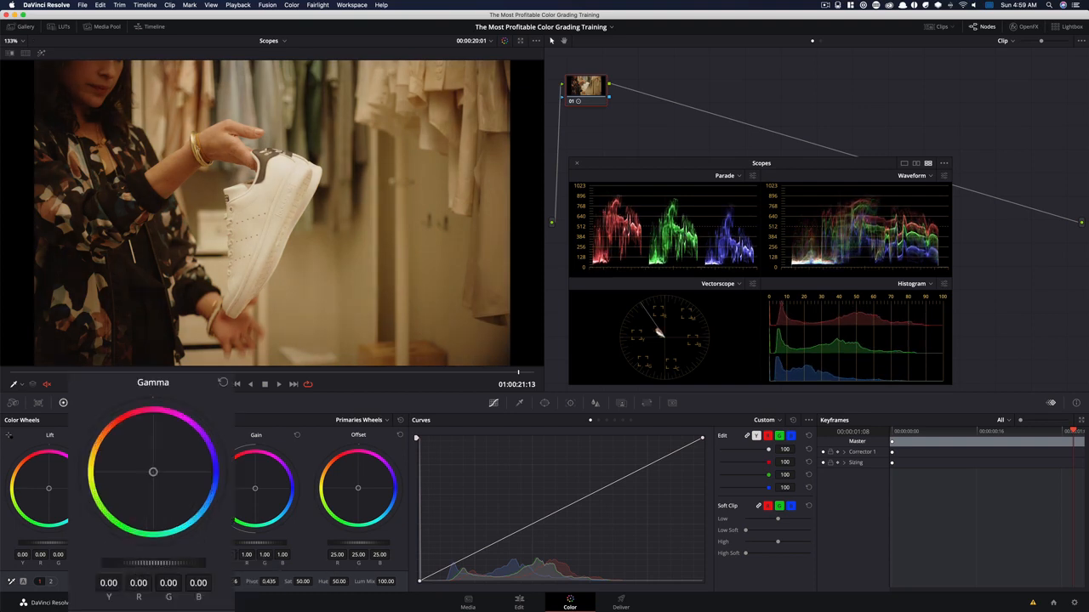
{"action": "left_click_drag", "start_coordinate": [143, 543], "coordinate": [157, 543]}
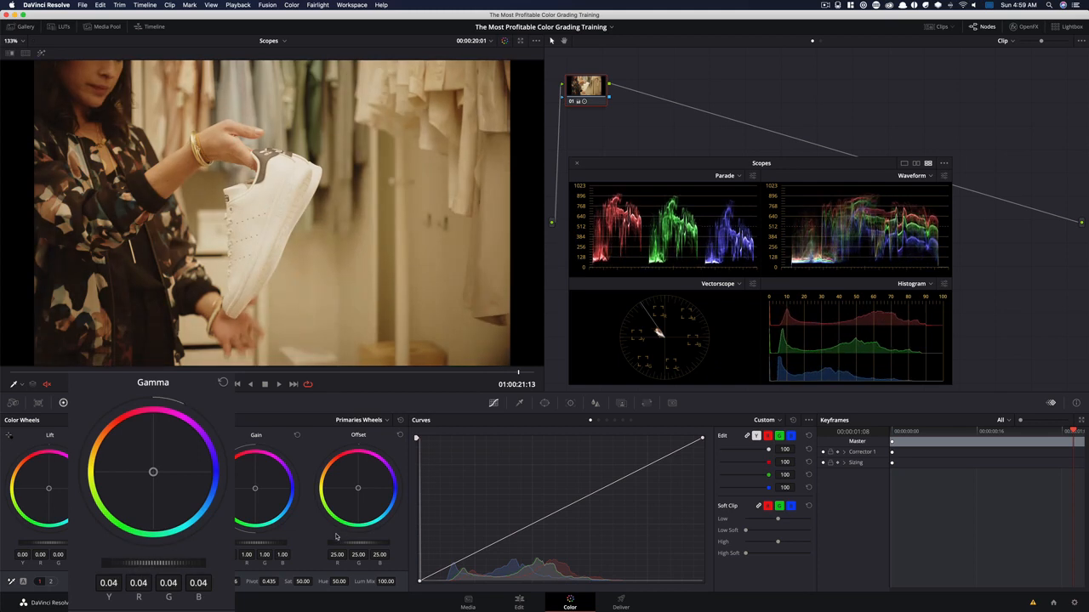
{"action": "left_click_drag", "start_coordinate": [266, 544], "coordinate": [236, 543]}
{"action": "left_click_drag", "start_coordinate": [136, 543], "coordinate": [145, 544]}
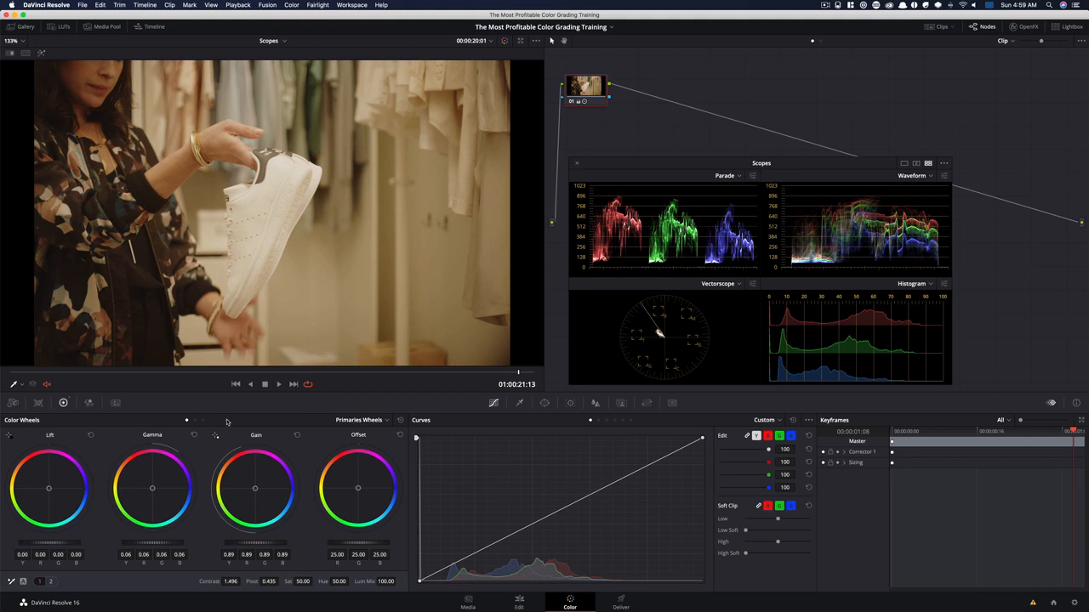
Lower the Log shadows of node 01 to -0.06 and compare the image with and without the node
{"action": "left_click", "coordinate": [203, 420]}
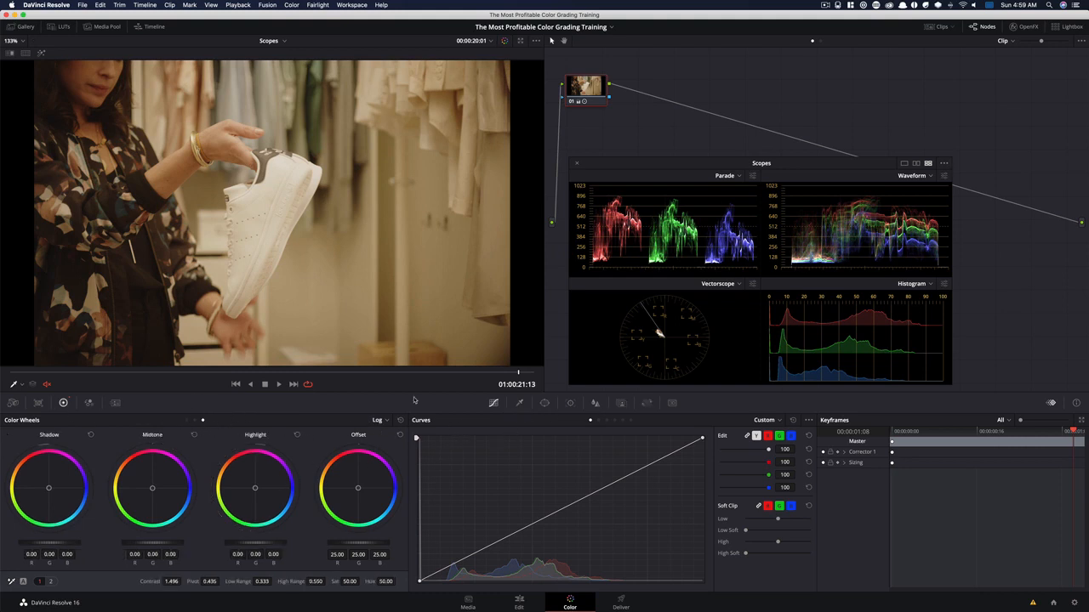
{"action": "left_click_drag", "start_coordinate": [64, 545], "coordinate": [58, 545]}
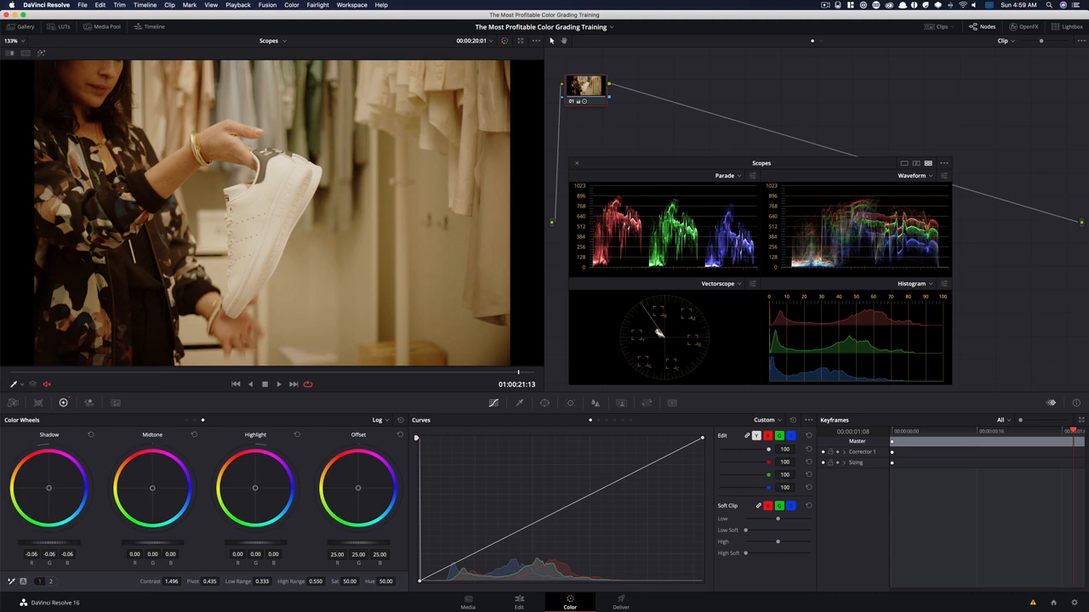
{"action": "key", "text": "super+d"}
{"action": "key", "text": "super+d"}
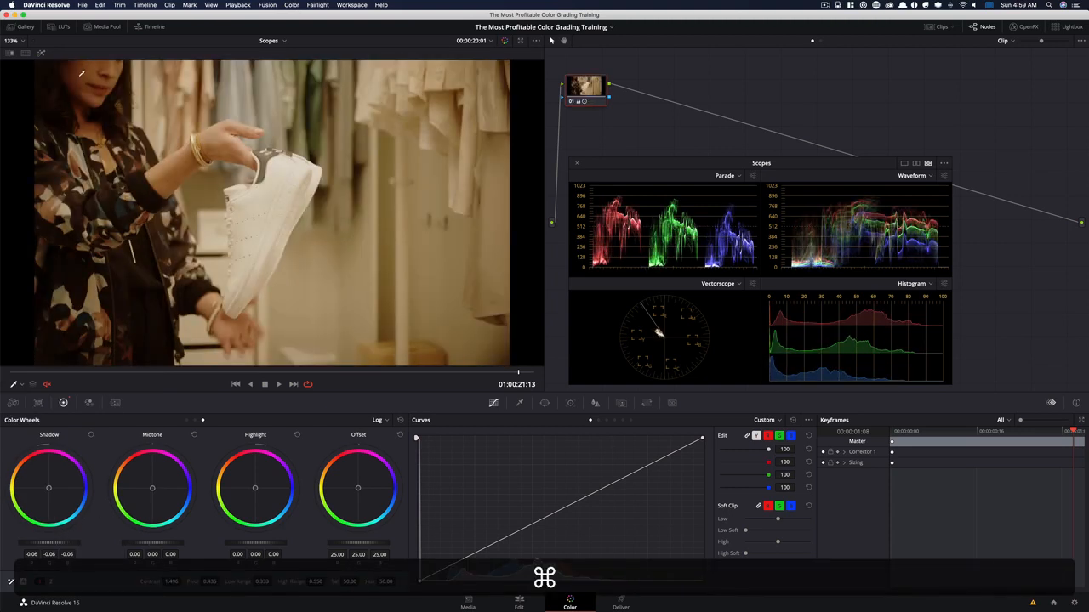
{"action": "key", "text": "super+d"}
{"action": "key", "text": "super+d"}
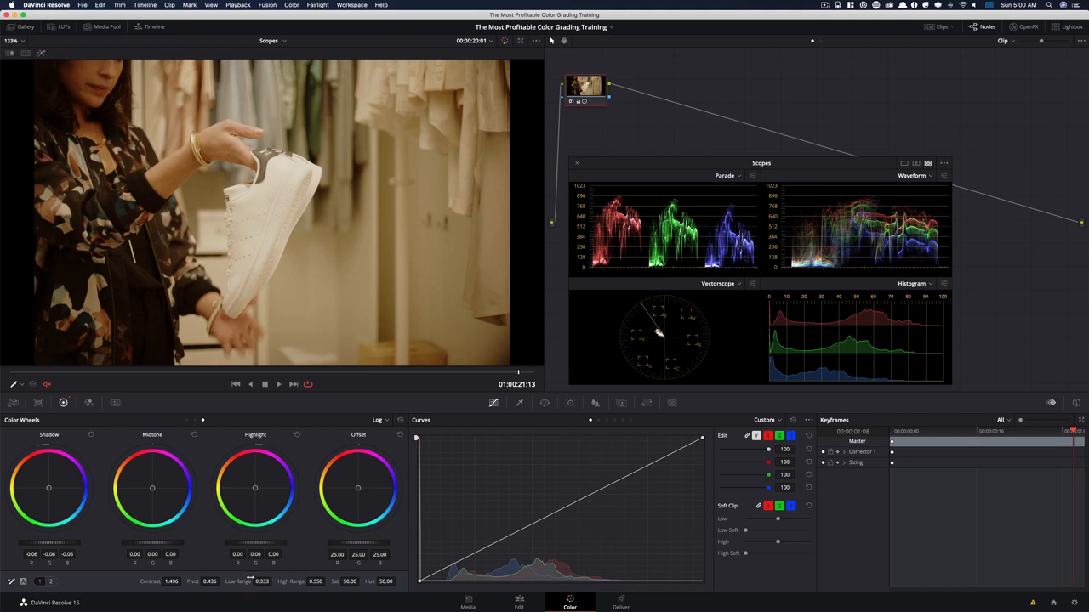
Reduce the Log low range of node 01 to 0.120 and check the grade against the ungraded image
{"action": "left_click_drag", "start_coordinate": [264, 581], "coordinate": [170, 582]}
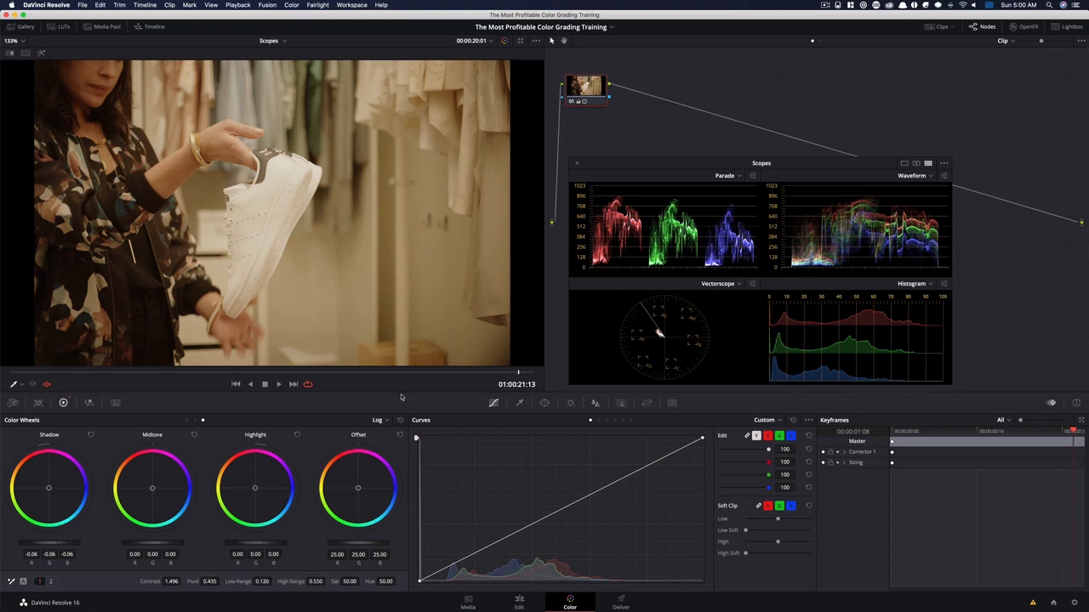
{"action": "key", "text": "super+d"}
{"action": "key", "text": "super+d"}
Add a second serial node and set its saturation to 65
{"action": "key", "text": "alt"}
{"action": "key", "text": "alt+s"}
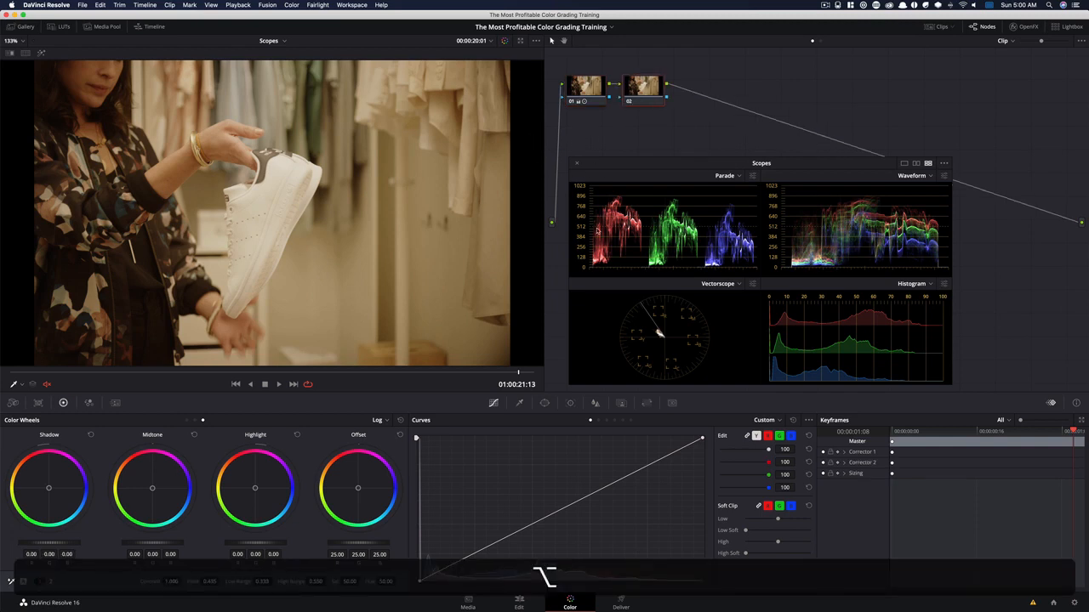
{"action": "left_click", "coordinate": [355, 582]}
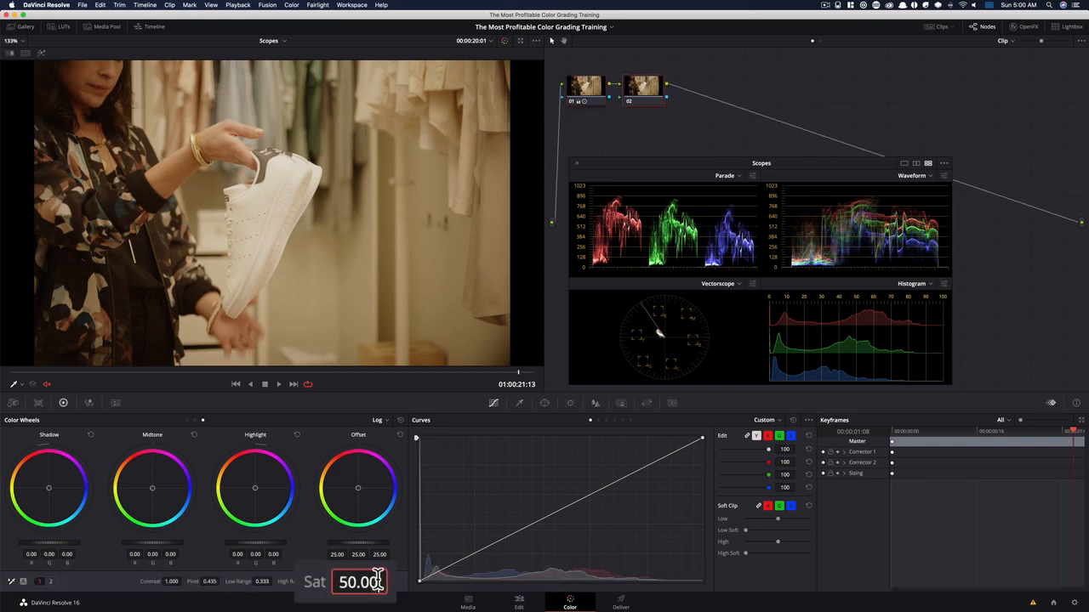
{"action": "type", "text": "6"}
{"action": "key", "text": "Return"}
{"action": "double_click", "coordinate": [356, 576]}
{"action": "type", "text": "65"}
{"action": "key", "text": "Return"}
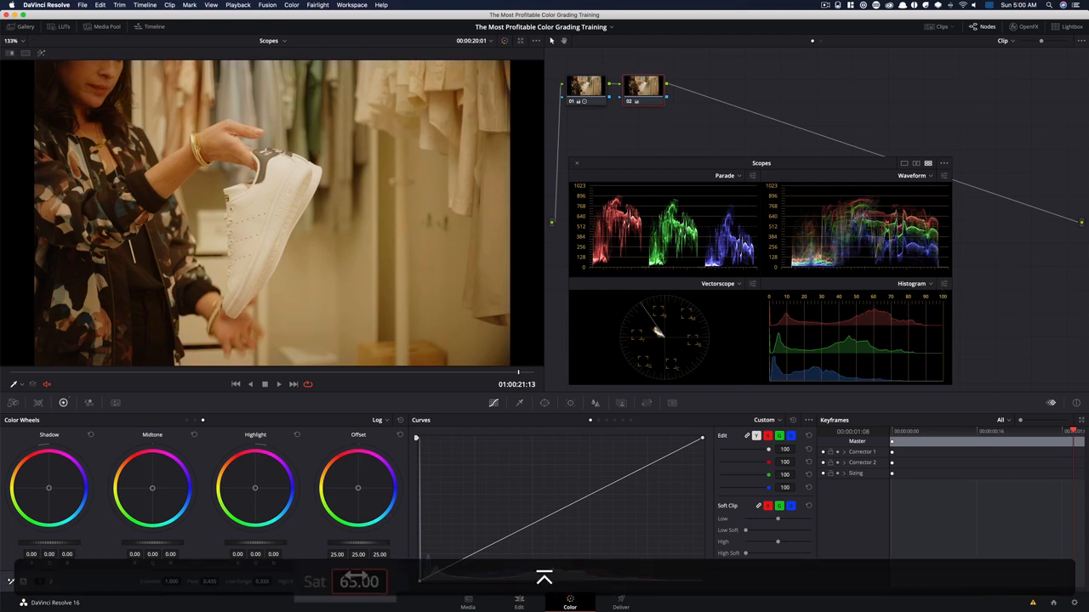
Add a third serial node and shift its primary lift toward blue, with red -0.02 and blue 0.02
{"action": "key", "text": "alt+s"}
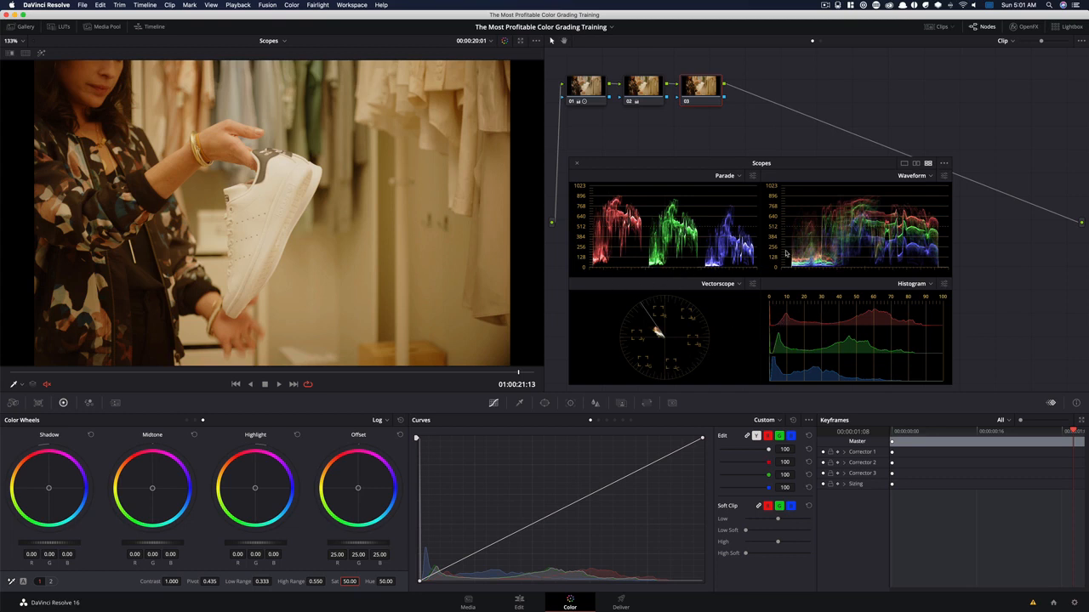
{"action": "left_click", "coordinate": [187, 420]}
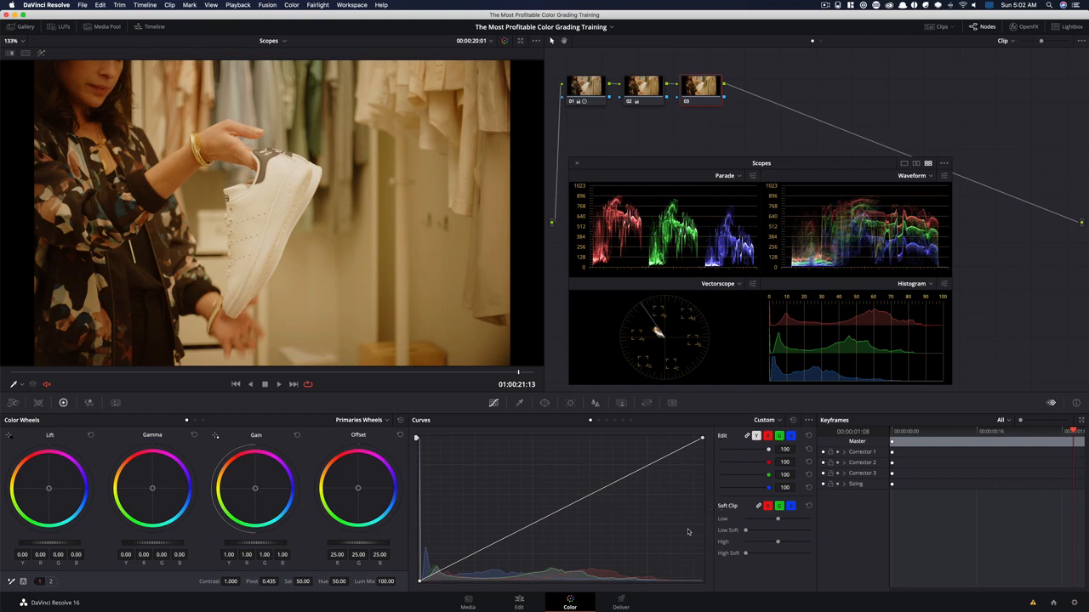
{"action": "left_click", "coordinate": [203, 420]}
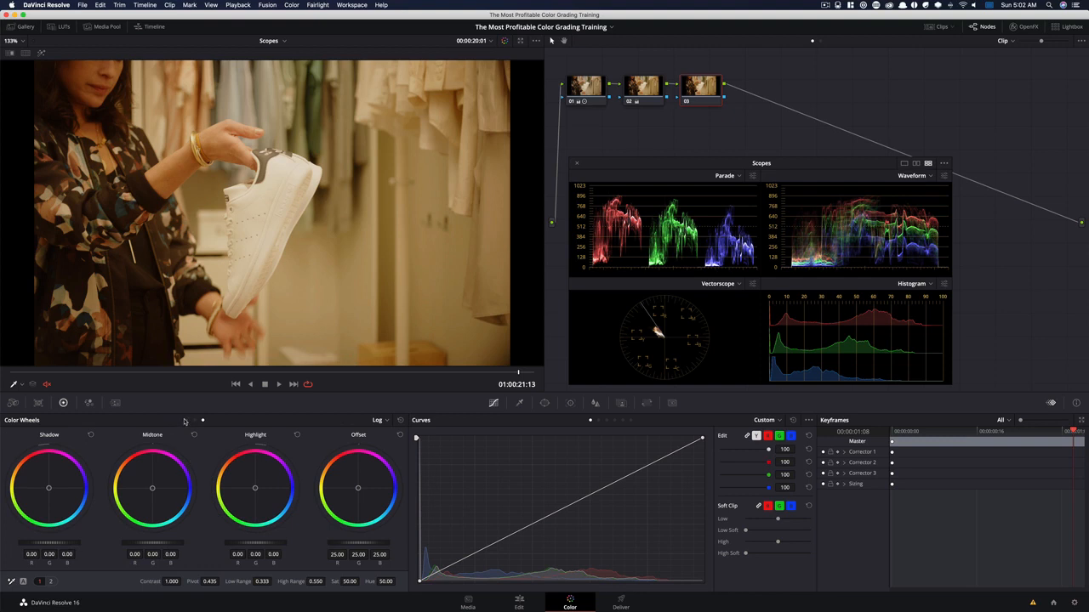
{"action": "left_click", "coordinate": [188, 420]}
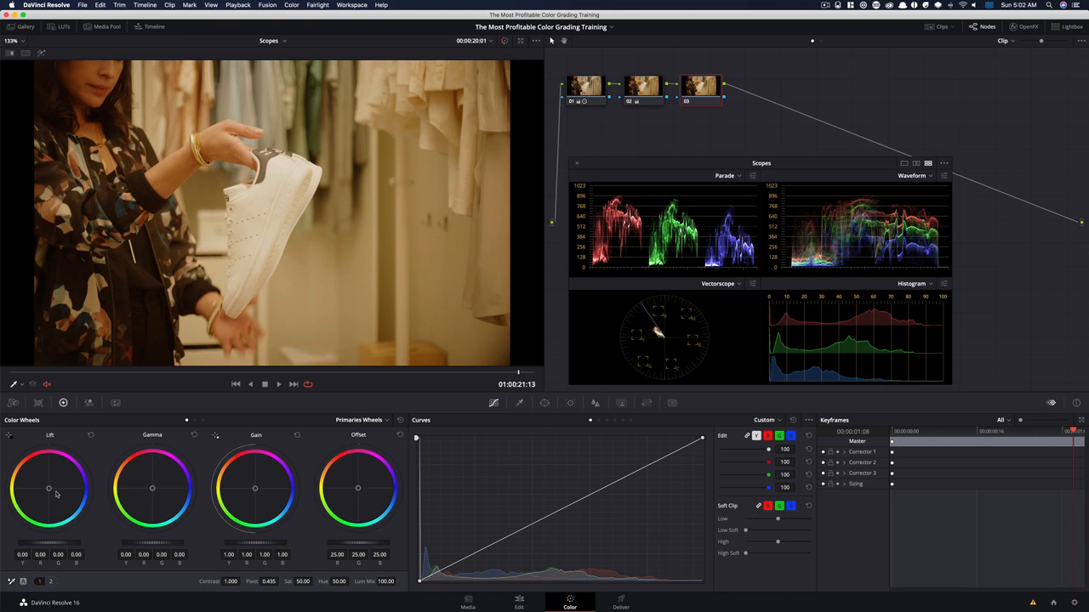
{"action": "left_click_drag", "start_coordinate": [81, 477], "coordinate": [83, 478]}
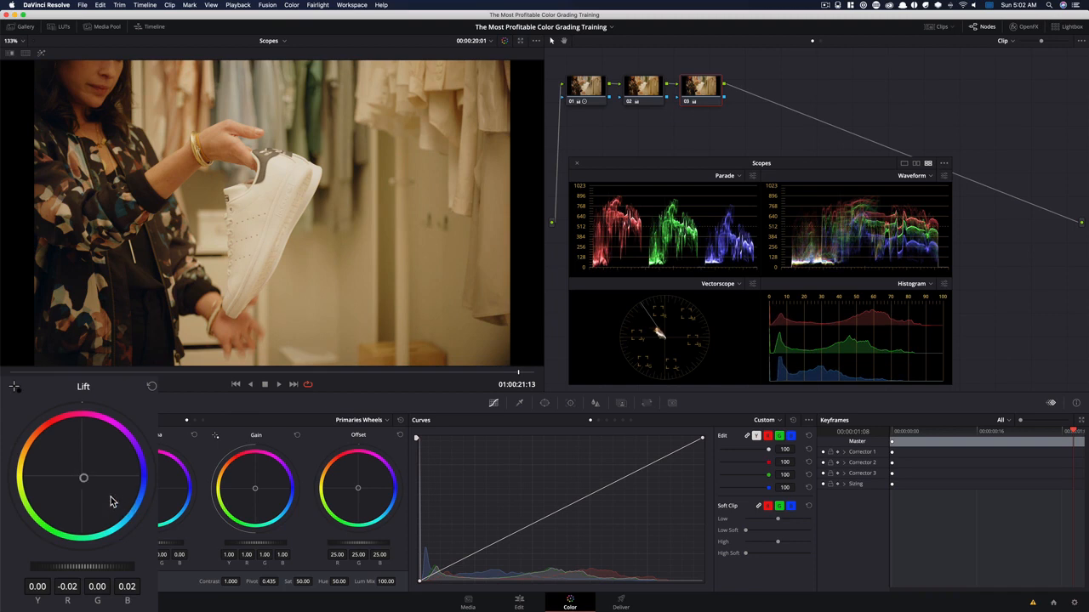
Compare the shadows in the image and scopes with node 03 repeatedly disabled and enabled
{"action": "key", "text": "super+d"}
{"action": "key", "text": "super+d"}
{"action": "key", "text": "super+d"}
{"action": "key", "text": "super+d"}
{"action": "key", "text": "super+d"}
{"action": "key", "text": "super+d"}
{"action": "key", "text": "super+d"}
{"action": "key", "text": "super+d"}
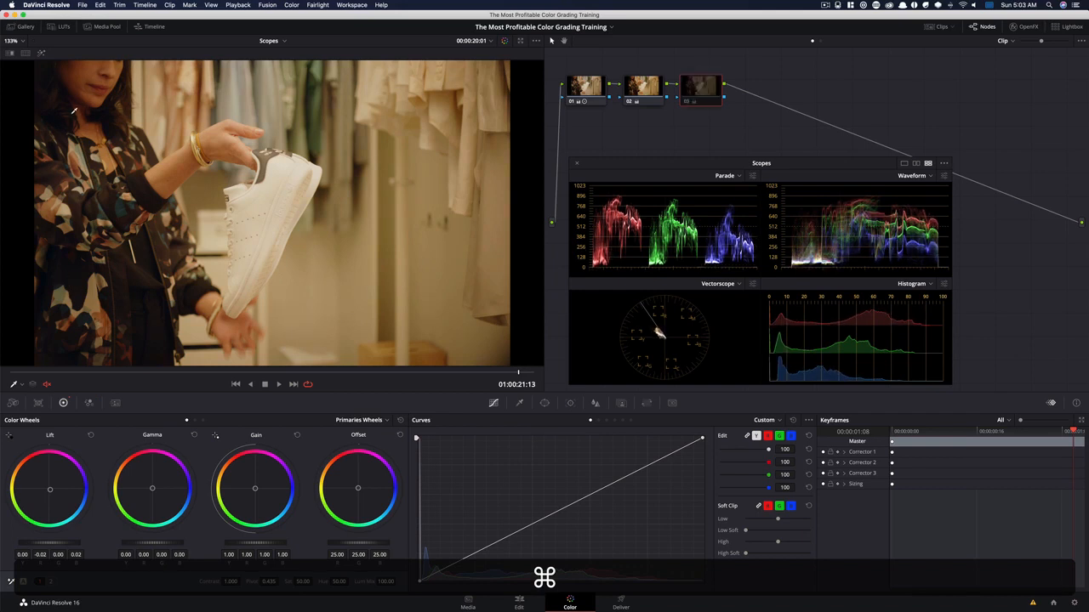
{"action": "key", "text": "super+d"}
{"action": "key", "text": "super+d"}
{"action": "key", "text": "super+d"}
{"action": "key", "text": "super+d"}
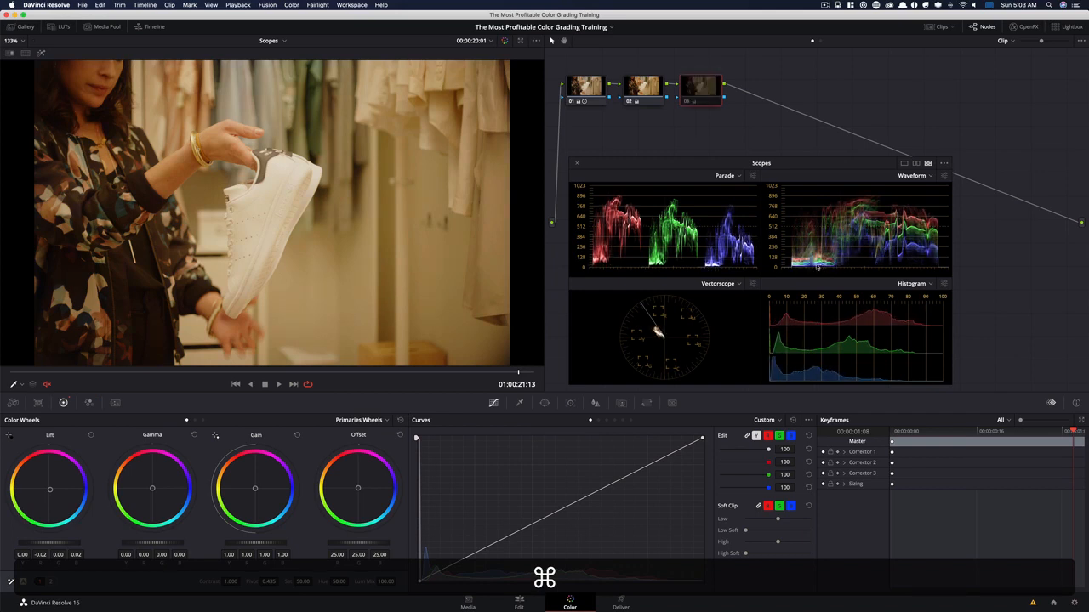
{"action": "key", "text": "super+d"}
{"action": "key", "text": "super+d"}
{"action": "key", "text": "super+d"}
{"action": "key", "text": "super+d"}
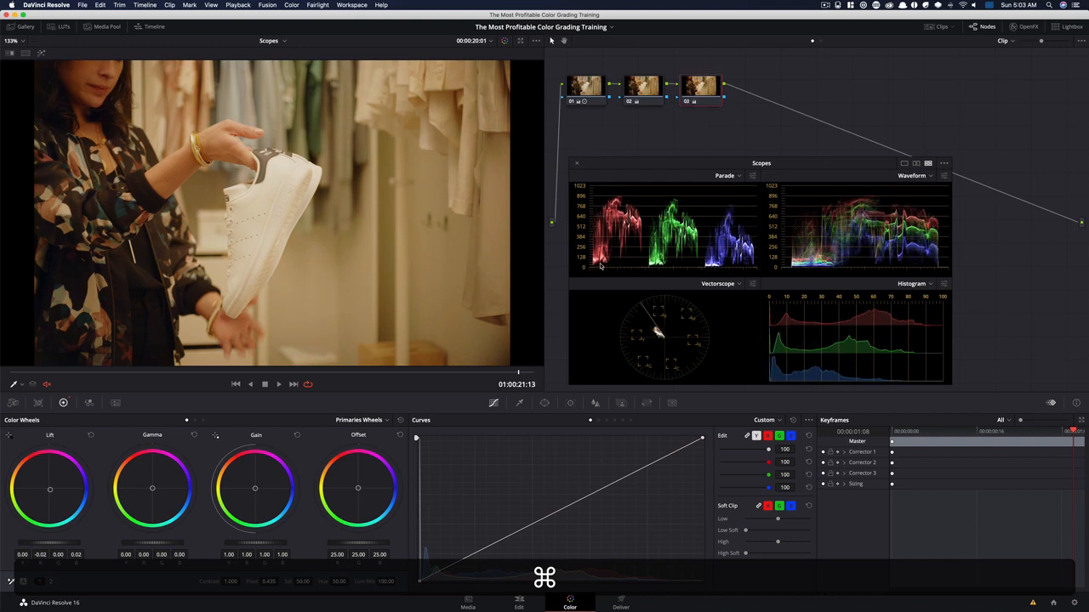
Soften node 03's lift shift to red -0.01 and blue 0.01, and compare before and after
{"action": "key", "text": "super+d"}
{"action": "key", "text": "super+d"}
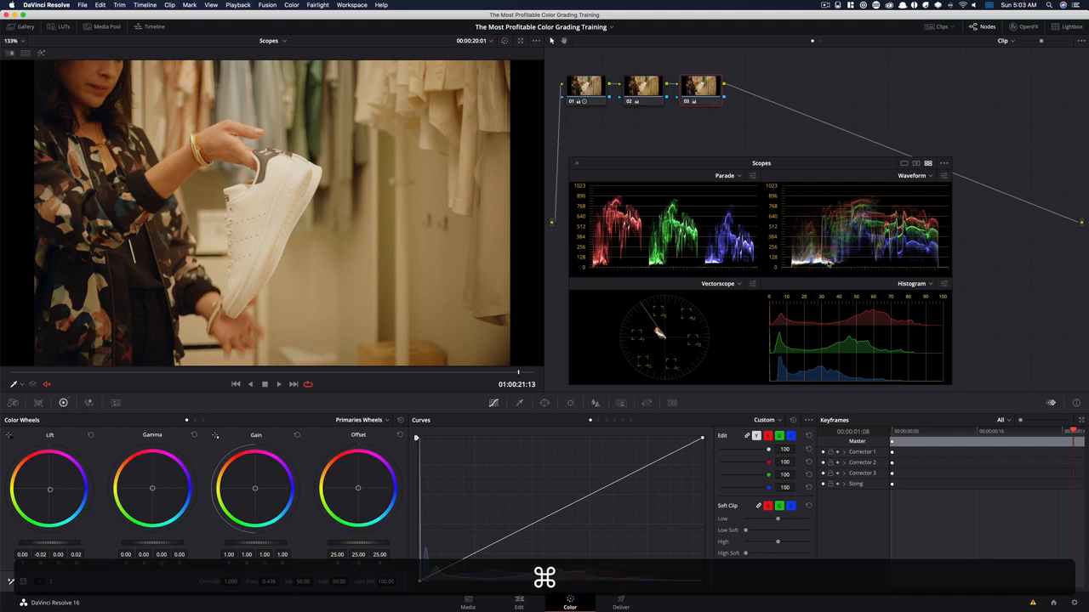
{"action": "left_click_drag", "start_coordinate": [51, 490], "coordinate": [49, 489]}
{"action": "key", "text": "super+d"}
{"action": "key", "text": "super+d"}
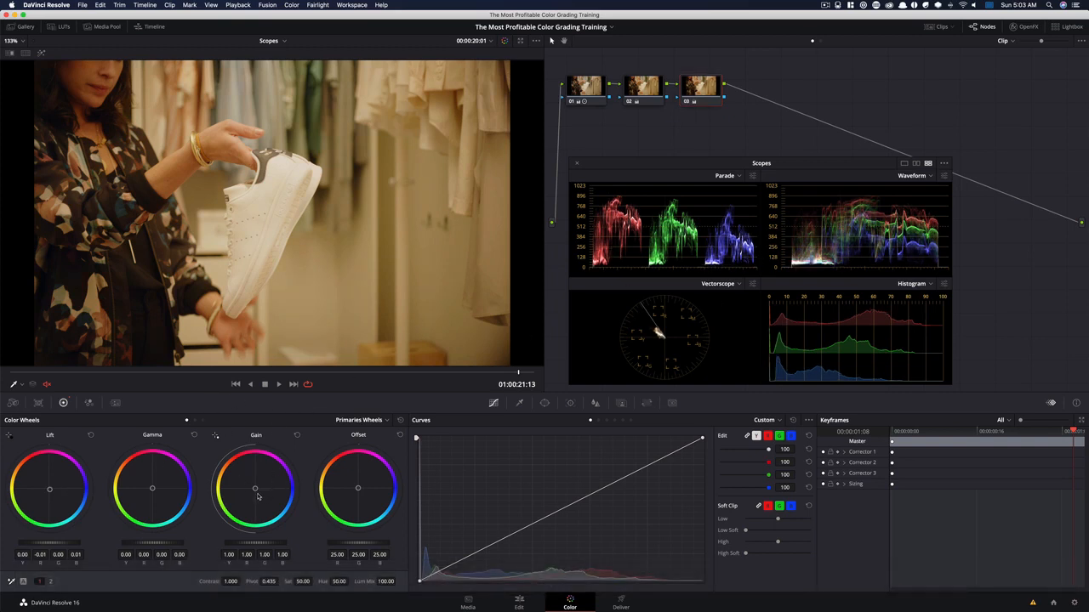
Cool node 03's gain to red 0.96 and blue 1.14, and its gamma to red -0.04, green 0.01 and blue 0.04
{"action": "left_click_drag", "start_coordinate": [254, 489], "coordinate": [260, 474]}
{"action": "key", "text": "super"}
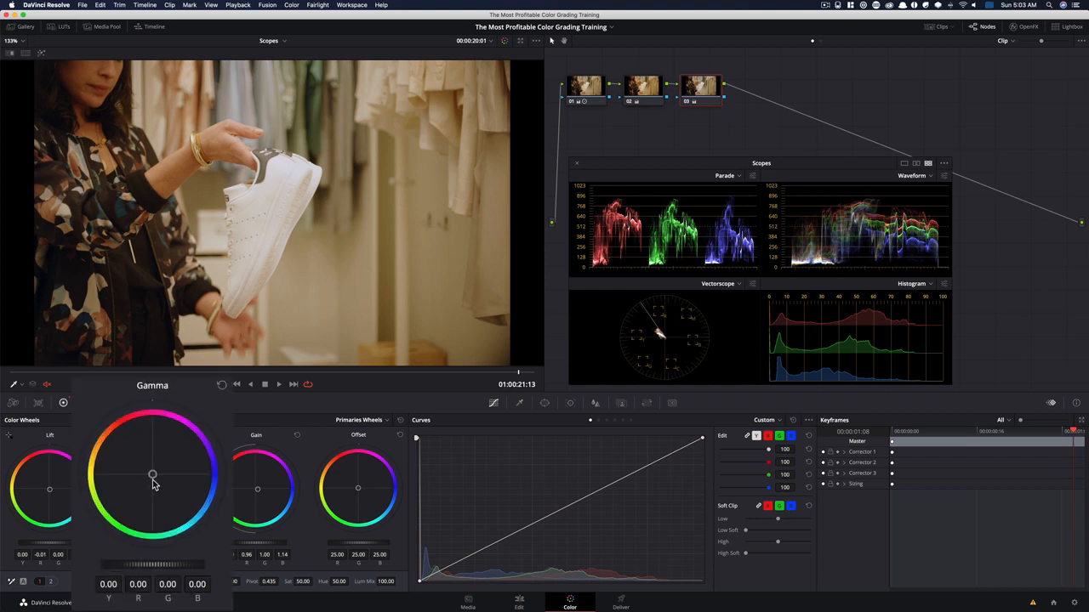
{"action": "left_click_drag", "start_coordinate": [153, 477], "coordinate": [161, 483]}
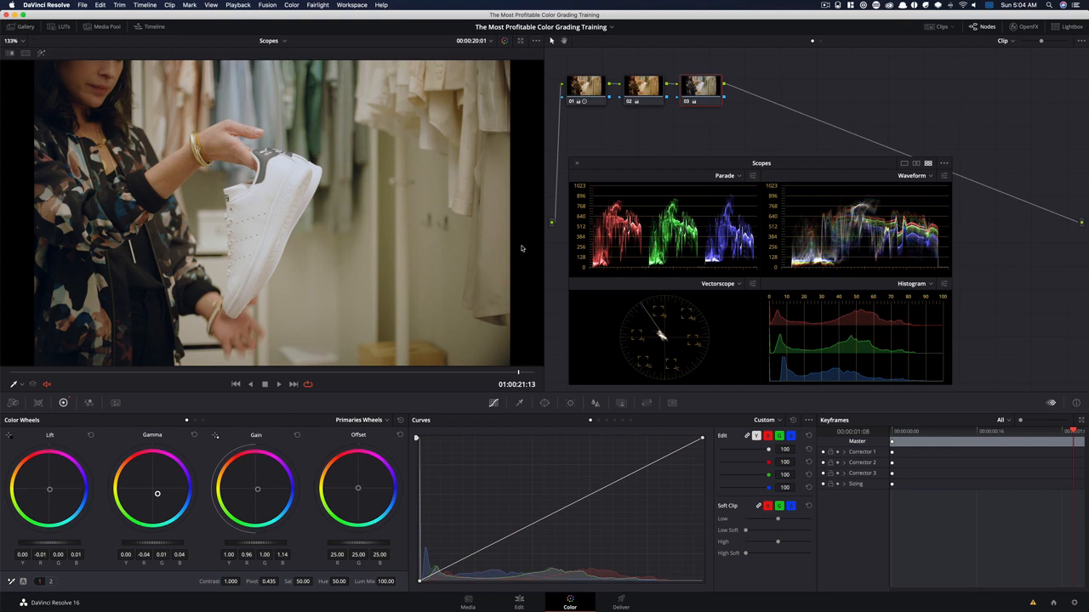
{"action": "key", "text": "super+d"}
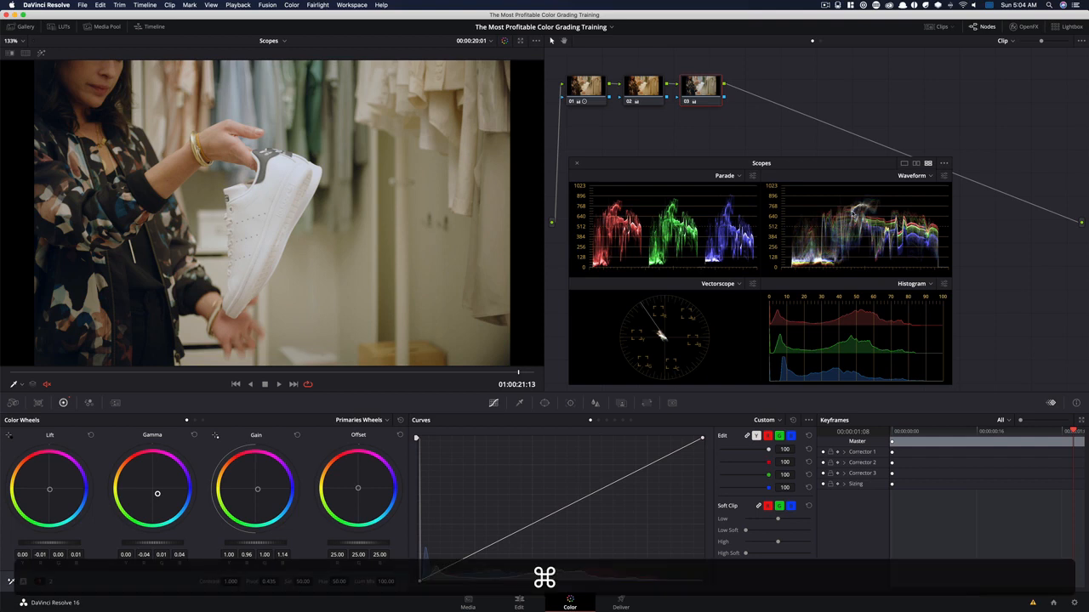
{"action": "key", "text": "super+d"}
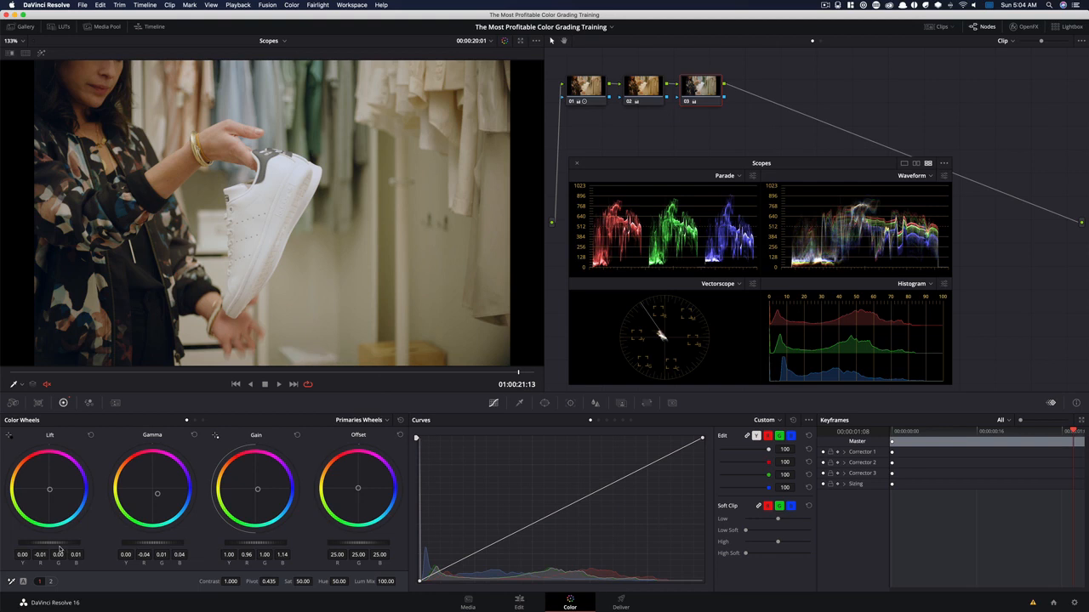
Lower node 03's master lift so it reads Y -0.01, red -0.03, green -0.01 and blue 0.00, and compare the result
{"action": "left_click_drag", "start_coordinate": [52, 543], "coordinate": [48, 542]}
{"action": "key", "text": "super+d"}
{"action": "key", "text": "super+d"}
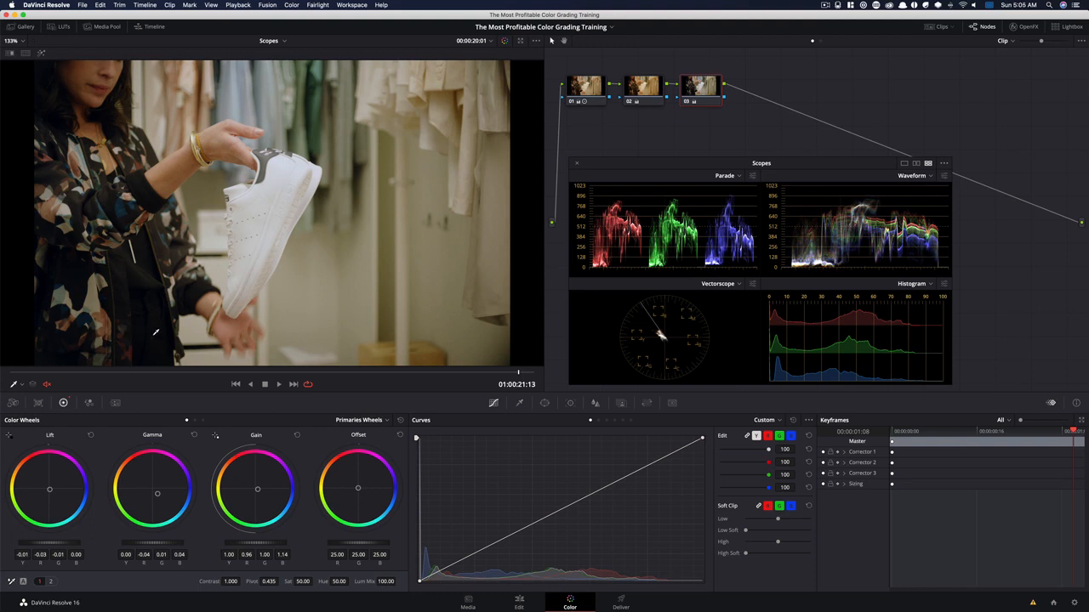
Examine the effect of node 03's color balance on the image and scopes by repeatedly bypassing and restoring it
{"action": "key", "text": "super+d"}
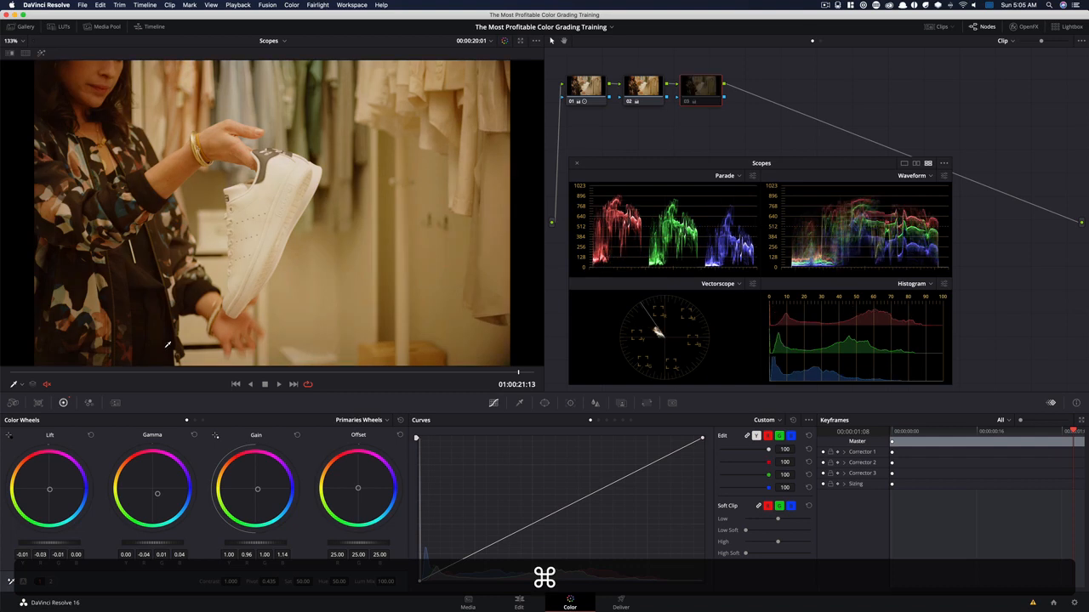
{"action": "key", "text": "super+d"}
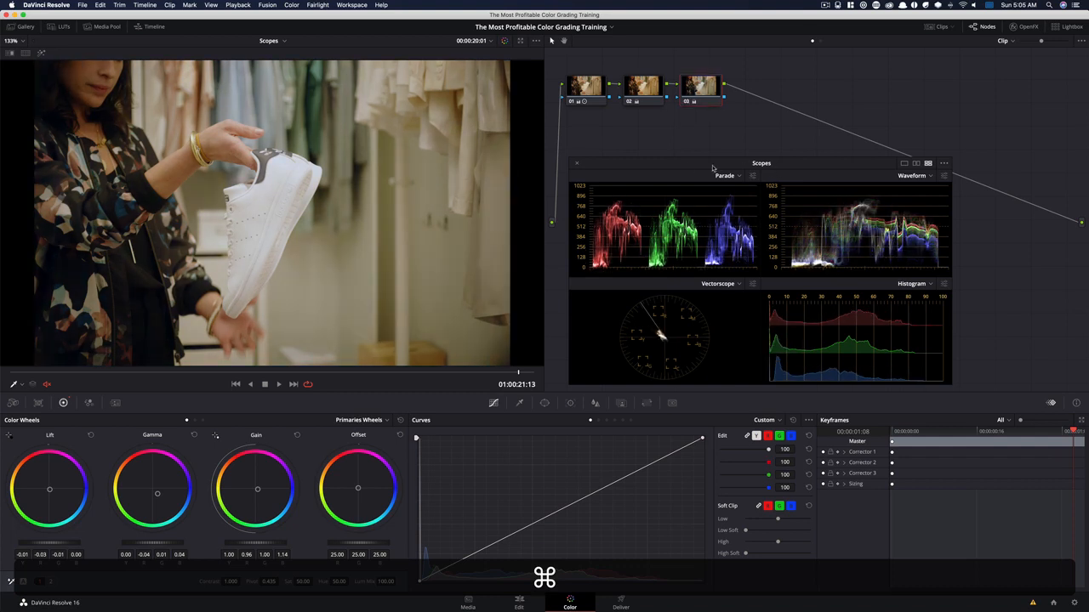
{"action": "key", "text": "super+d"}
{"action": "key", "text": "super+d"}
{"action": "key", "text": "super+d"}
{"action": "key", "text": "super+d"}
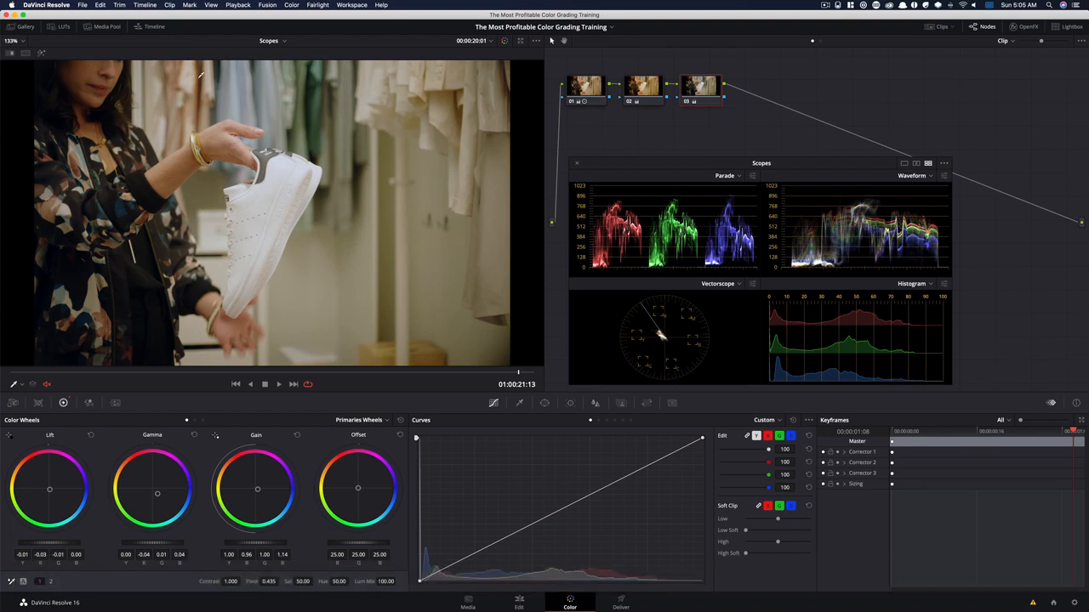
{"action": "key", "text": "super+d"}
{"action": "key", "text": "super+d"}
{"action": "key", "text": "super+d"}
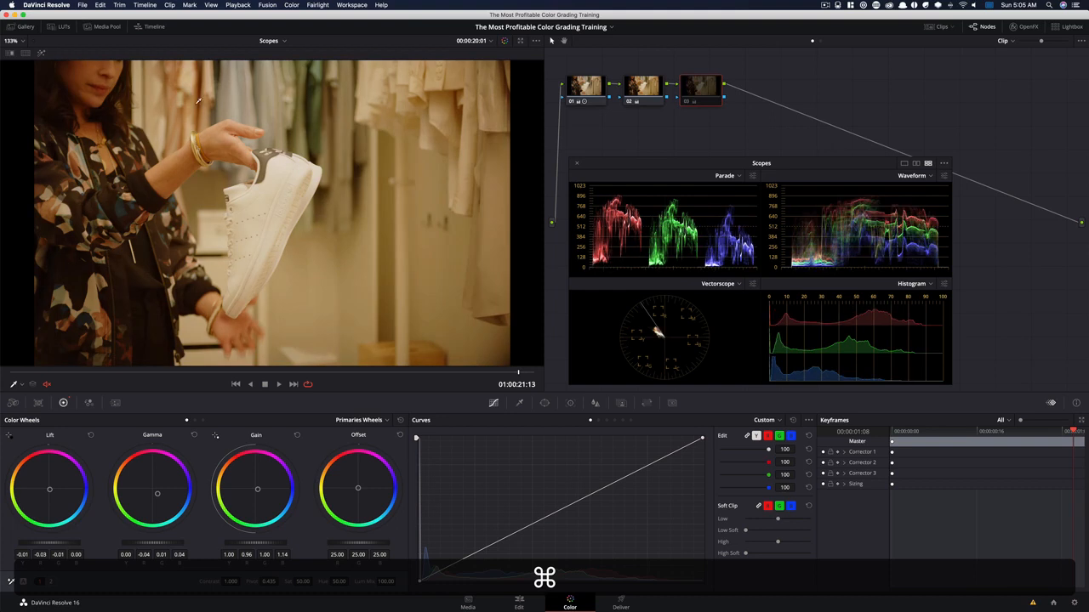
{"action": "key", "text": "super+d"}
{"action": "key", "text": "super+d"}
{"action": "key", "text": "super+d"}
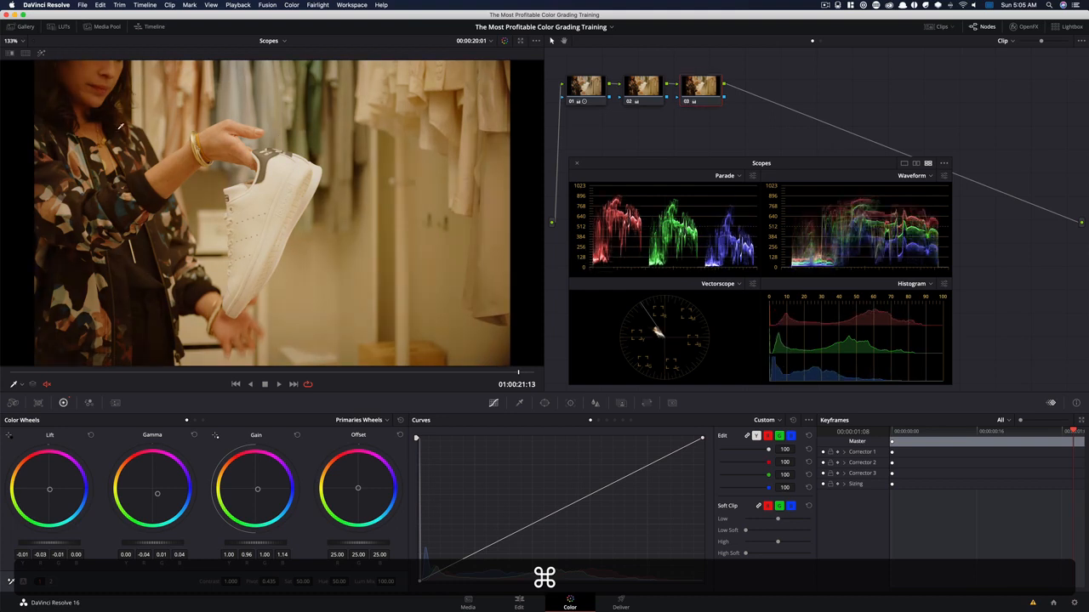
{"action": "key", "text": "super+d"}
{"action": "key", "text": "super+d"}
{"action": "key", "text": "super+d"}
{"action": "key", "text": "super+d"}
{"action": "key", "text": "super+d"}
{"action": "key", "text": "super+d"}
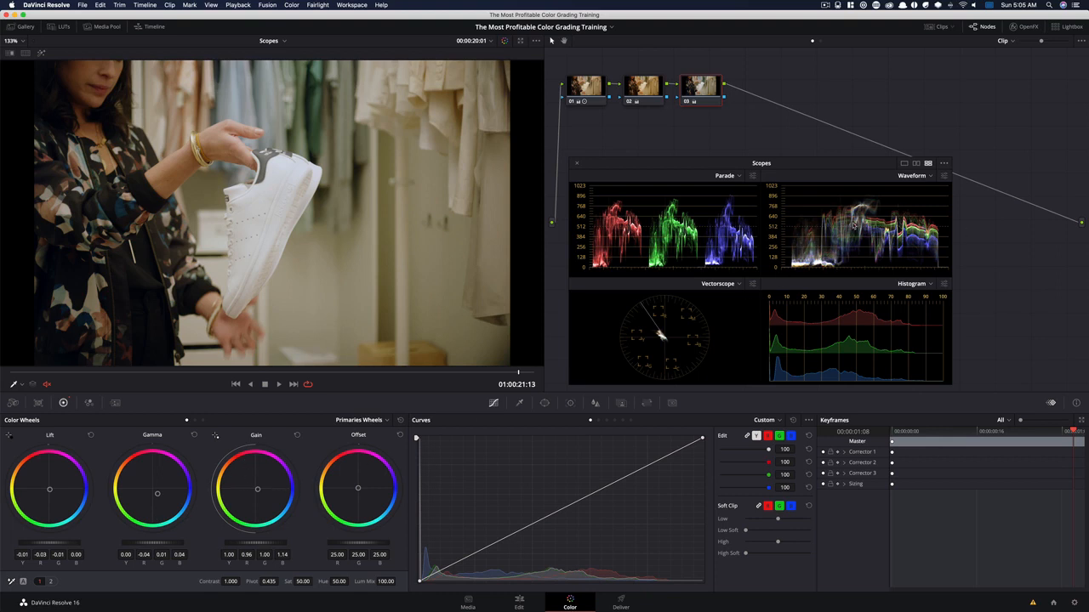
Add a serial node after node 03 and cool its offset to red 24.36, green 23.92 and blue 26.02
{"action": "key", "text": "super+d"}
{"action": "key", "text": "super+d"}
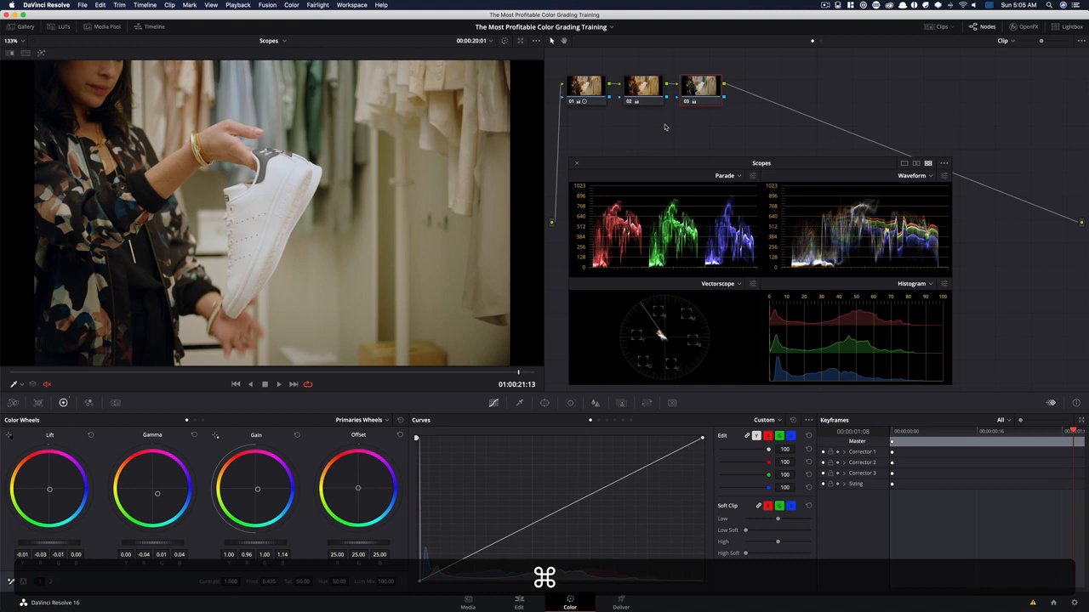
{"action": "key", "text": "alt"}
{"action": "key", "text": "alt+s"}
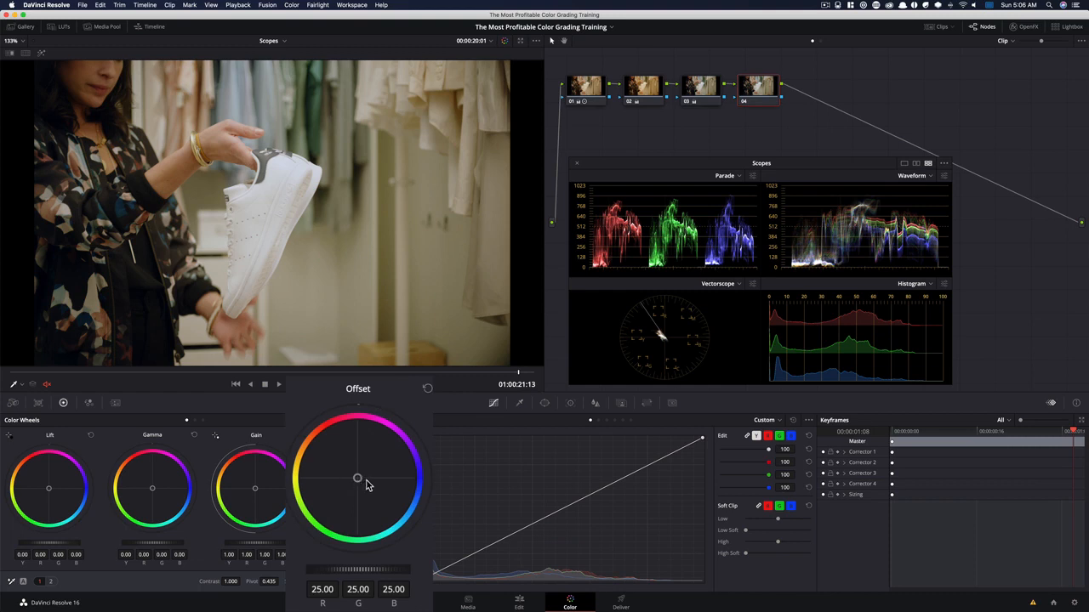
{"action": "left_click_drag", "start_coordinate": [357, 478], "coordinate": [359, 478]}
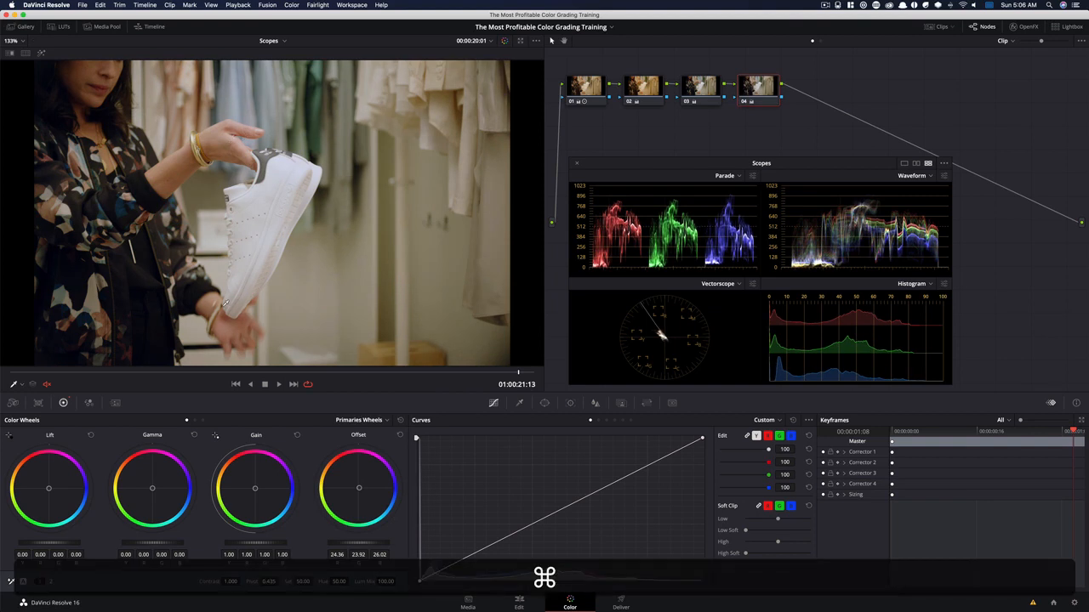
Examine how node 04's offset shift affects the image and scopes by repeatedly bypassing and restoring the node
{"action": "key", "text": "super+d"}
{"action": "key", "text": "super+d"}
{"action": "key", "text": "super+d"}
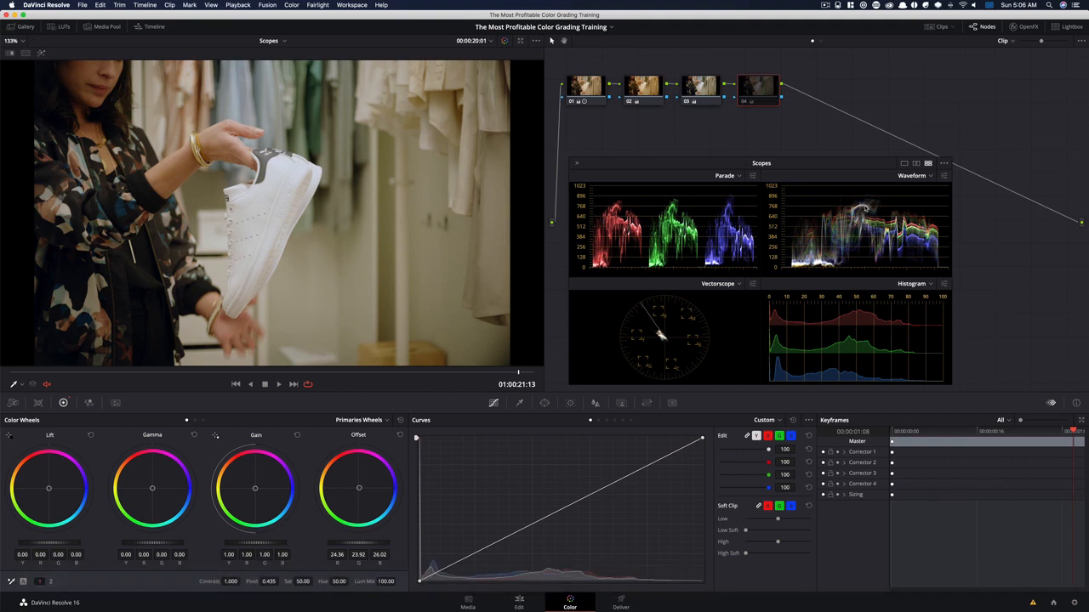
{"action": "key", "text": "super+d"}
{"action": "key", "text": "super+d"}
{"action": "key", "text": "super+d"}
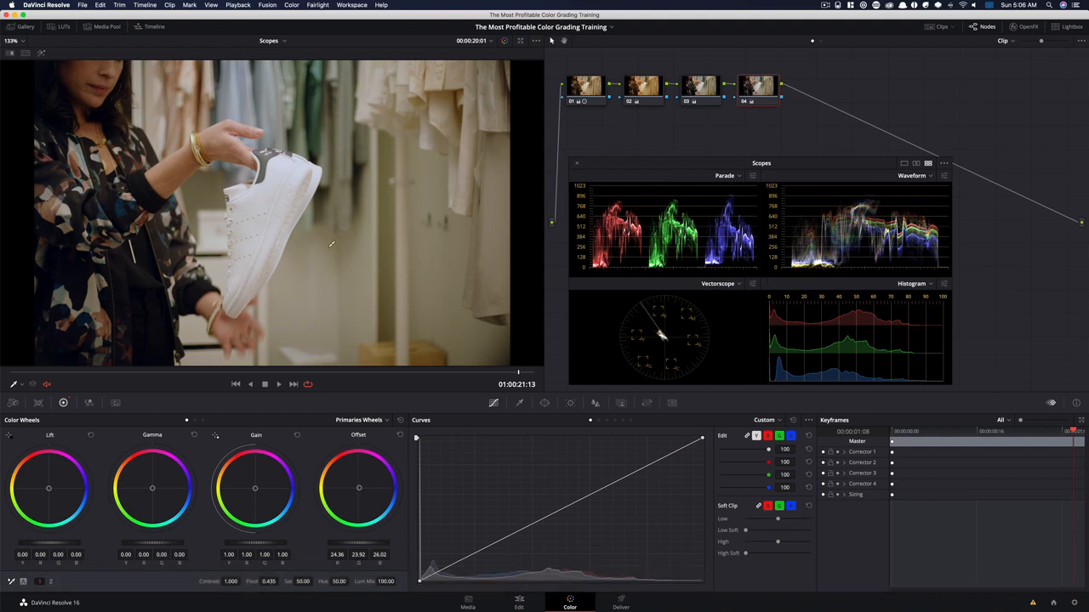
{"action": "key", "text": "super+d"}
{"action": "key", "text": "super+d"}
{"action": "key", "text": "super+d"}
{"action": "key", "text": "super+d"}
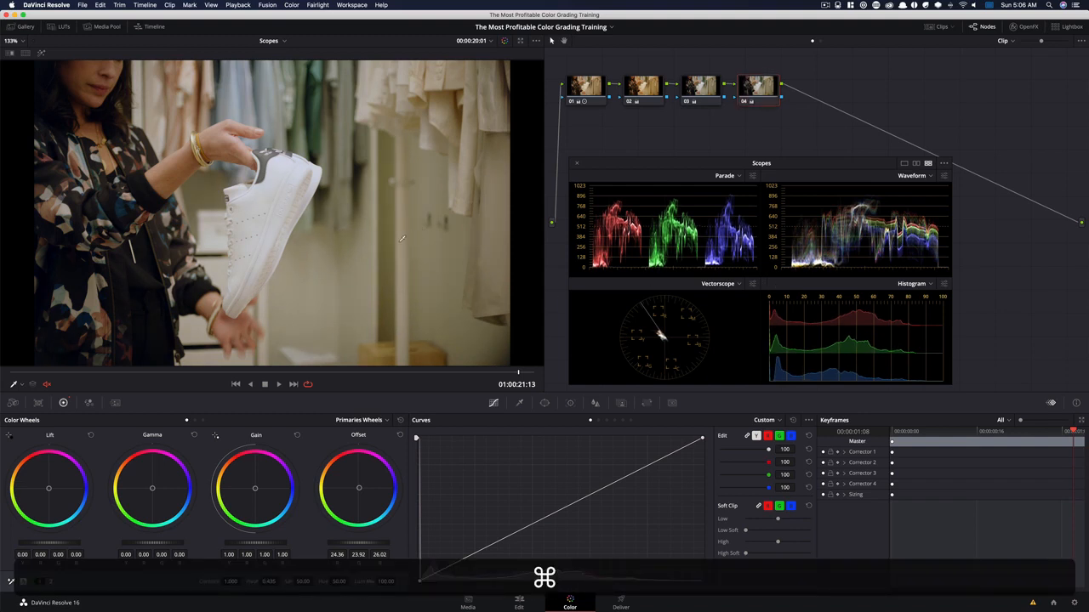
{"action": "key", "text": "super+d"}
{"action": "key", "text": "super+d"}
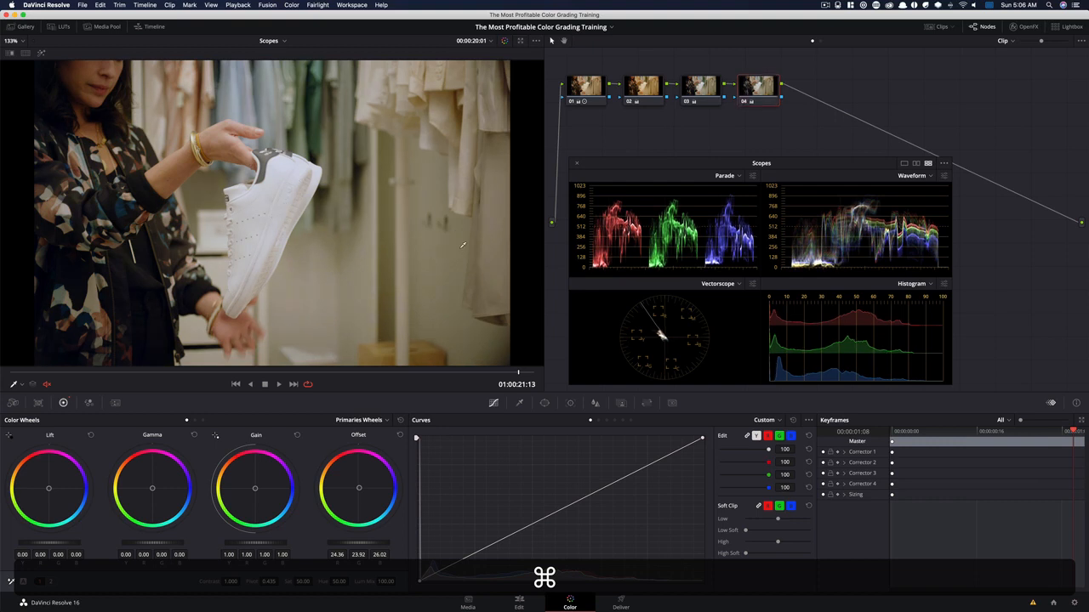
{"action": "key", "text": "super+d"}
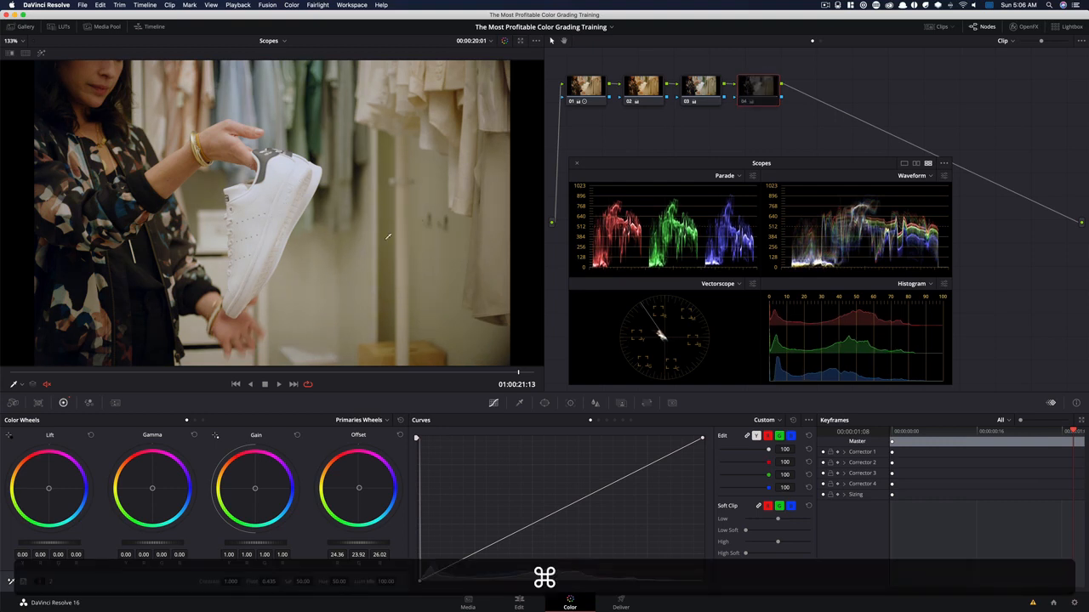
{"action": "key", "text": "super+d"}
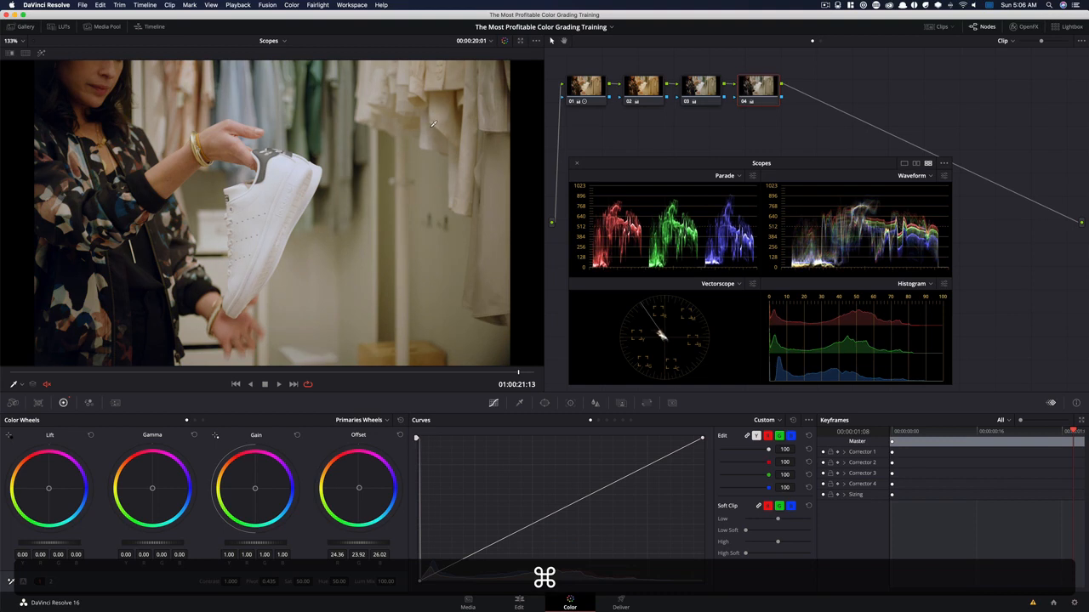
{"action": "key", "text": "super+d"}
{"action": "key", "text": "super+d"}
Bypass all four nodes to view the ungraded clip, and re-enable only node 01 to review its contrast correction
{"action": "left_click_drag", "start_coordinate": [582, 71], "coordinate": [782, 122]}
{"action": "key", "text": "super+d"}
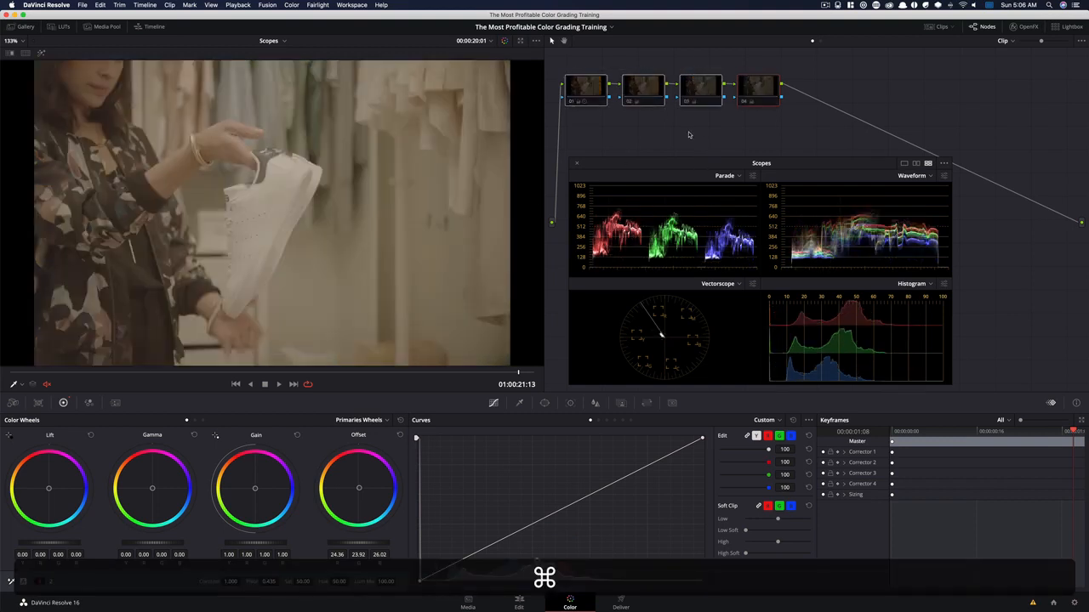
{"action": "left_click", "coordinate": [587, 93]}
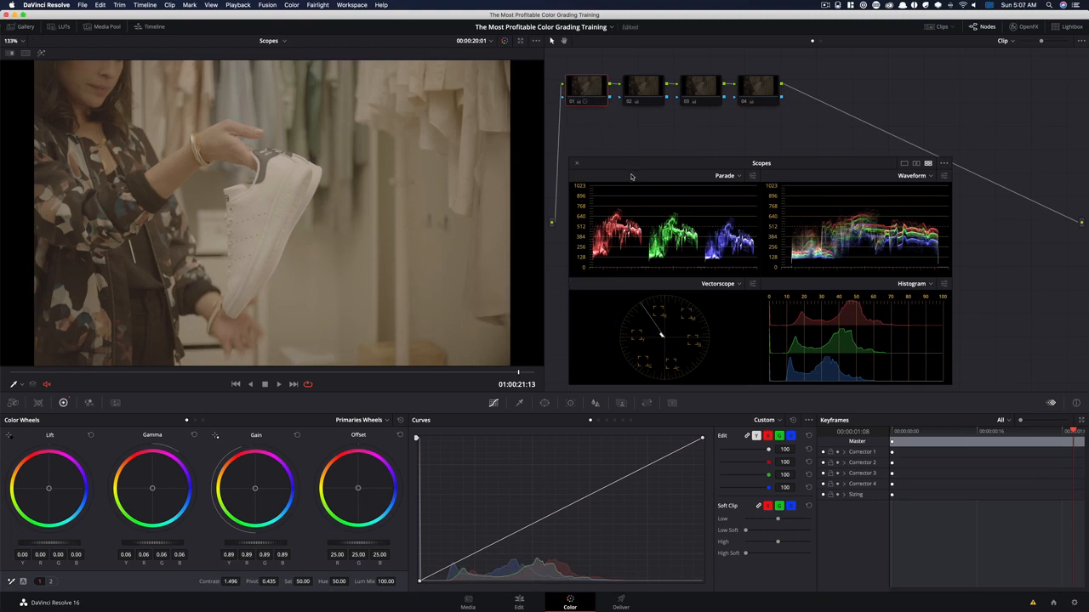
{"action": "key", "text": "super+d"}
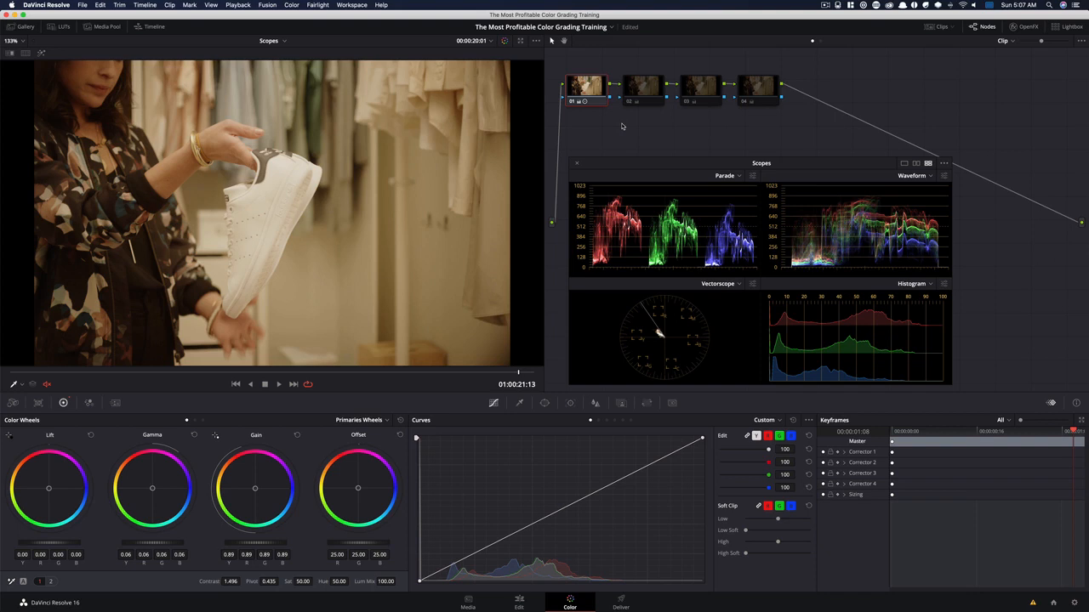
Re-enable node 02 and compare the image with and without its saturation boost
{"action": "left_click", "coordinate": [652, 101]}
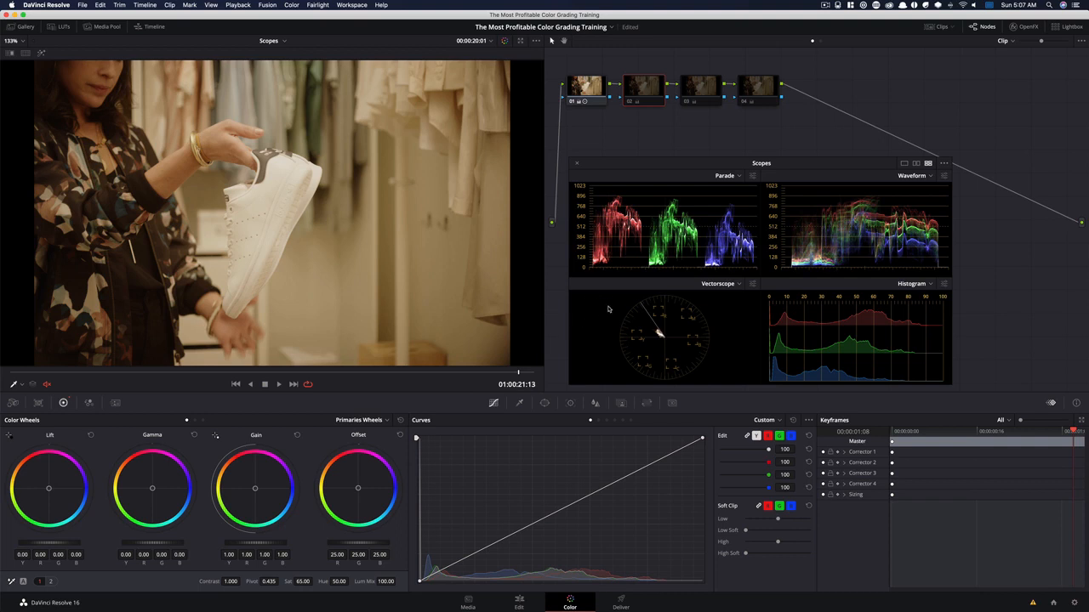
{"action": "key", "text": "super+d"}
{"action": "key", "text": "super+d"}
{"action": "key", "text": "super+d"}
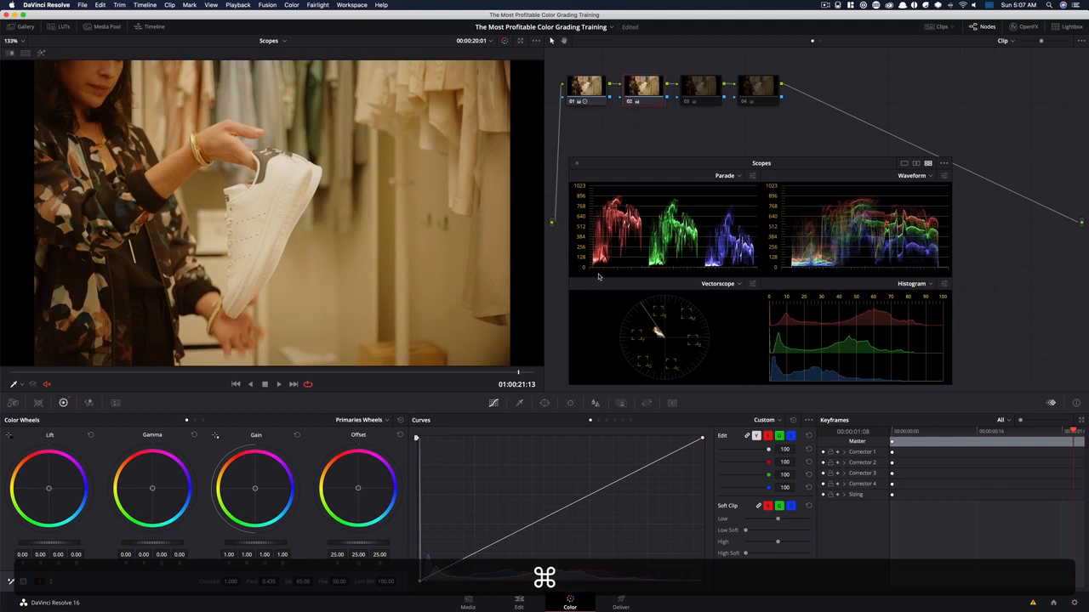
{"action": "key", "text": "super+d"}
{"action": "key", "text": "super+d"}
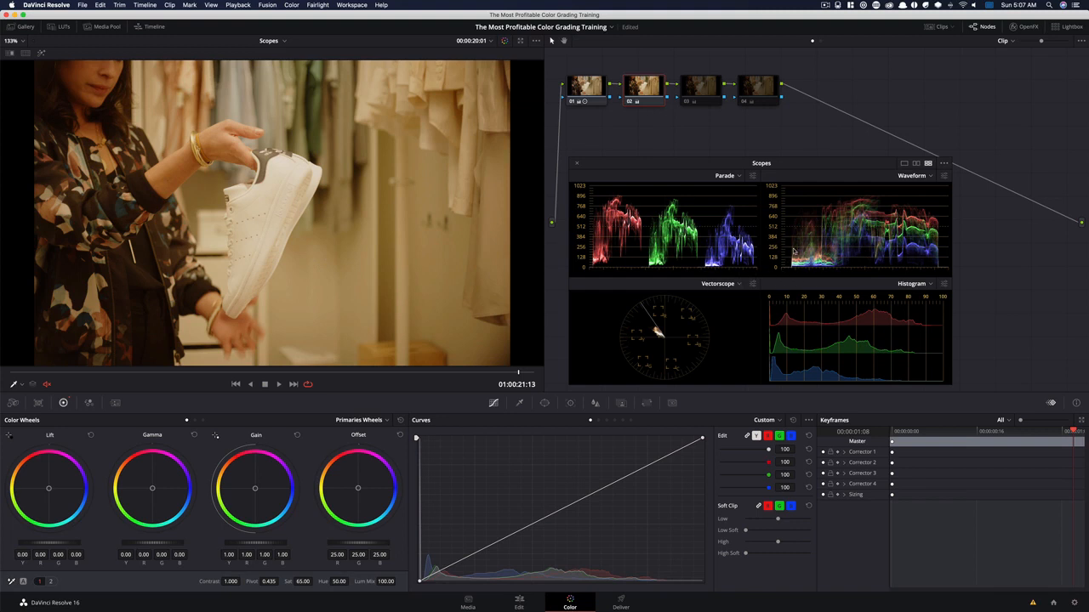
Re-enable nodes 03 and 04 in turn to review the white balance correction and the offset shift
{"action": "left_click", "coordinate": [701, 87]}
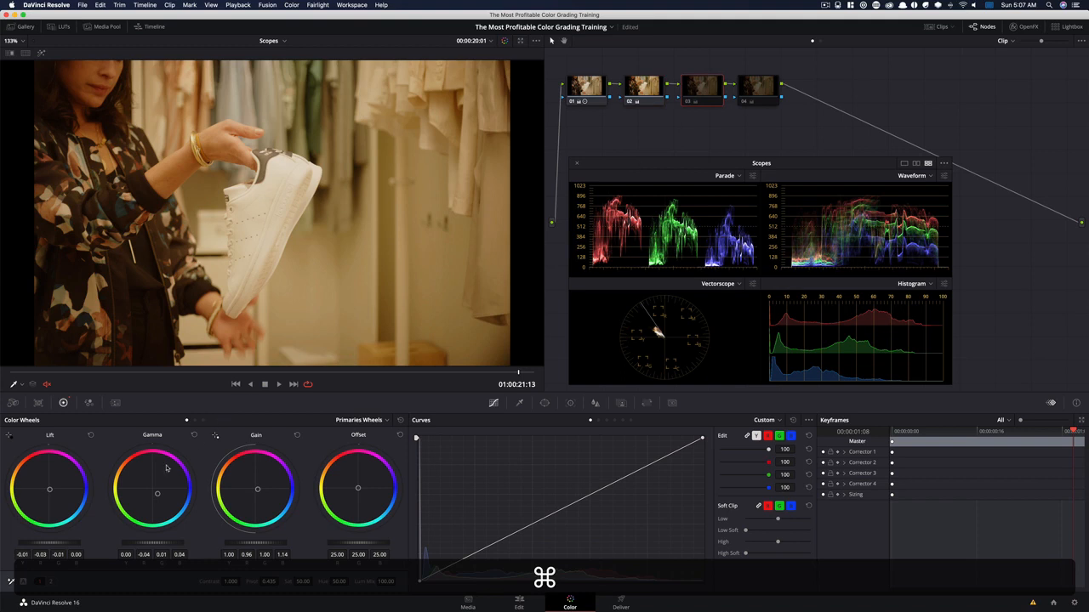
{"action": "key", "text": "super+d"}
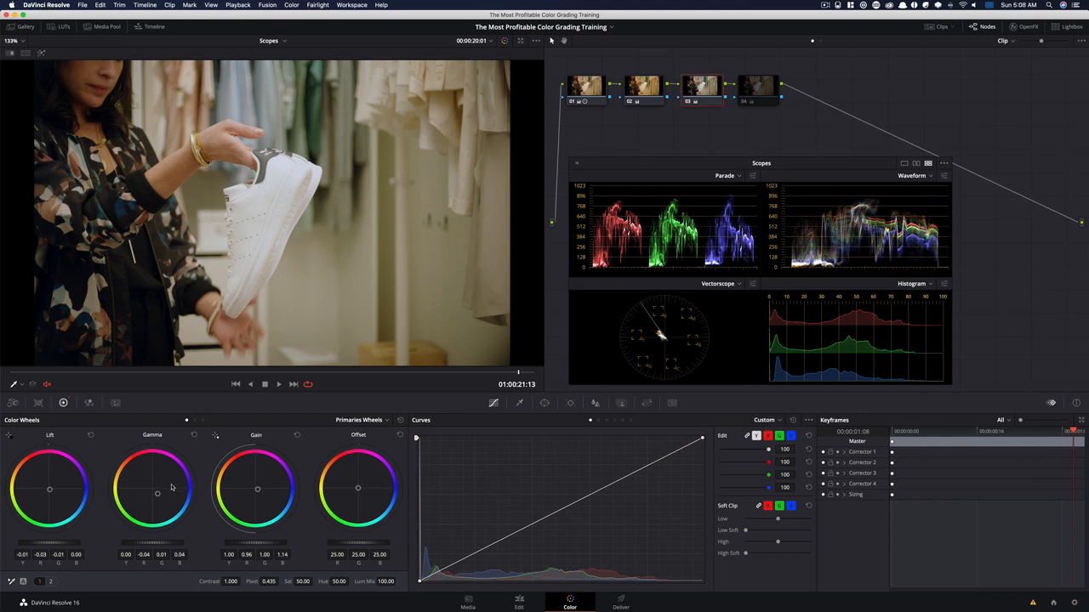
{"action": "left_click", "coordinate": [773, 92]}
{"action": "key", "text": "super+d"}
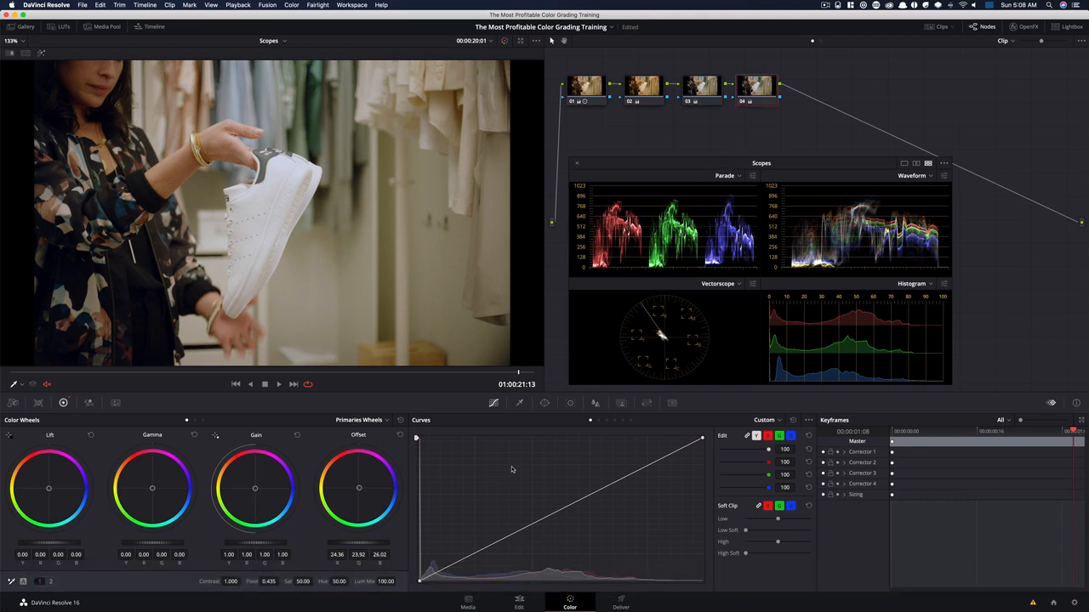
Compare the complete grade with and without node 04 by switching the node off and on several times
{"action": "key", "text": "super"}
{"action": "key", "text": "super+d"}
{"action": "key", "text": "super+d"}
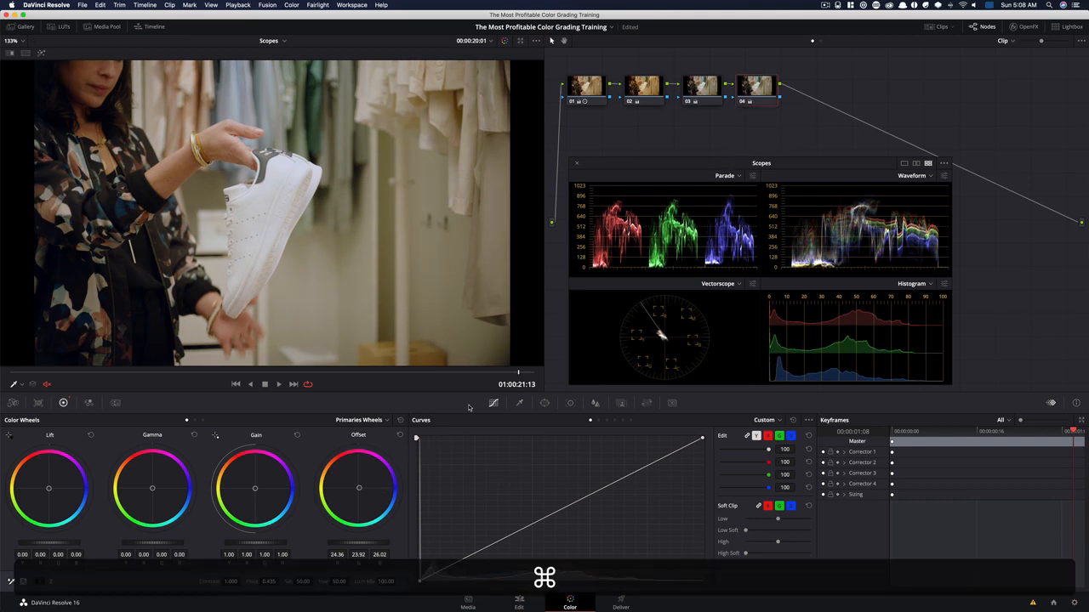
{"action": "key", "text": "super+d"}
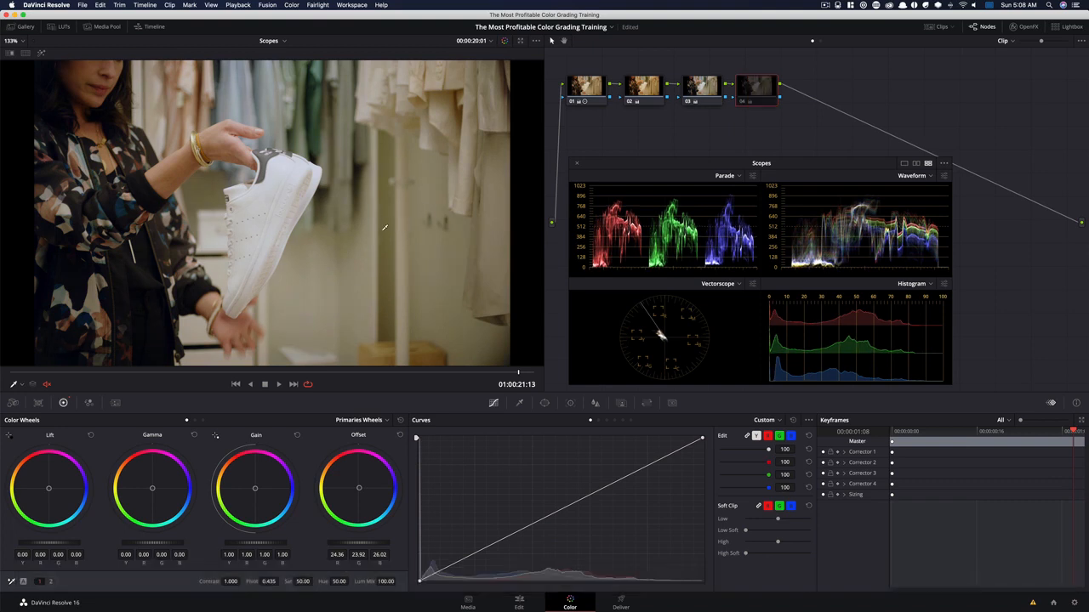
{"action": "key", "text": "super+d"}
{"action": "key", "text": "super+d"}
{"action": "key", "text": "super+d"}
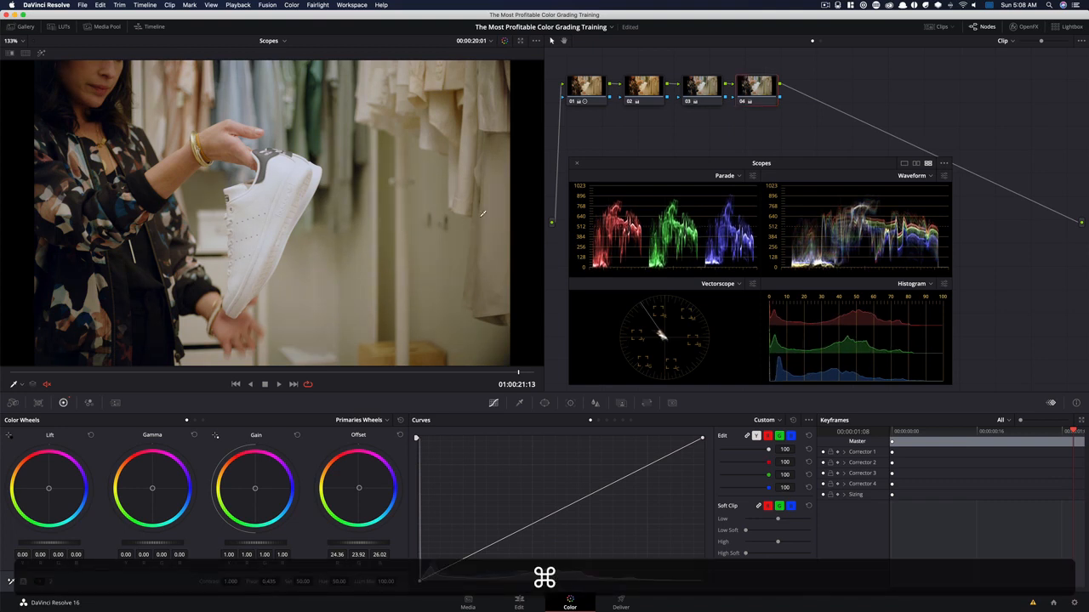
{"action": "key", "text": "super+d"}
{"action": "key", "text": "super+d"}
{"action": "key", "text": "super+d"}
{"action": "key", "text": "super+d"}
{"action": "key", "text": "super+d"}
{"action": "key", "text": "super+d"}
{"action": "key", "text": "super+d"}
{"action": "key", "text": "super+d"}
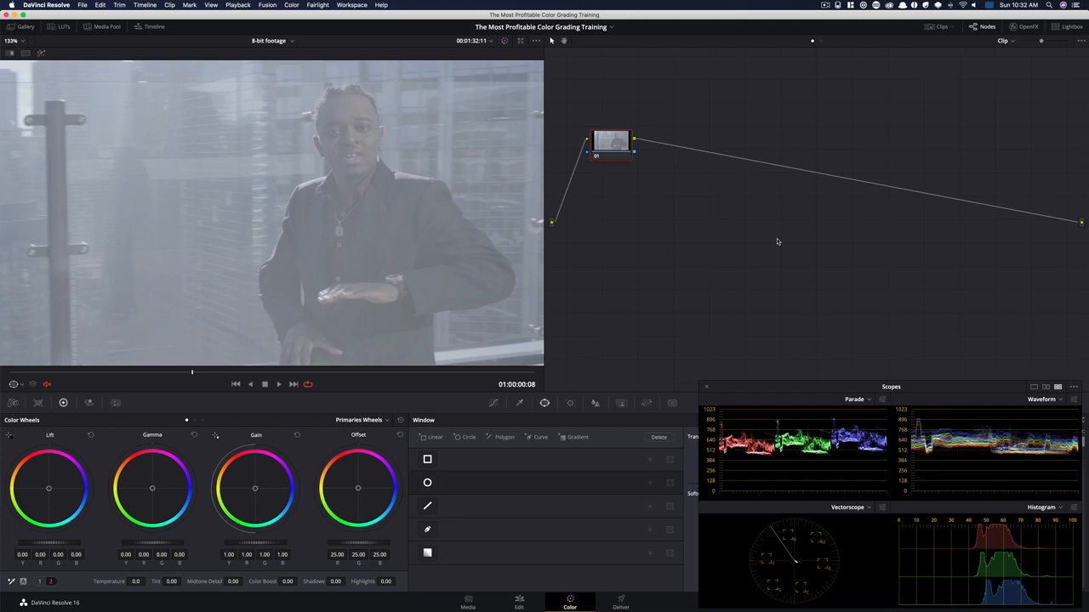
Bring up the Qualifier controls for the 8-bit footage clip, and switch to the Curves controls
{"action": "left_click", "coordinate": [519, 402]}
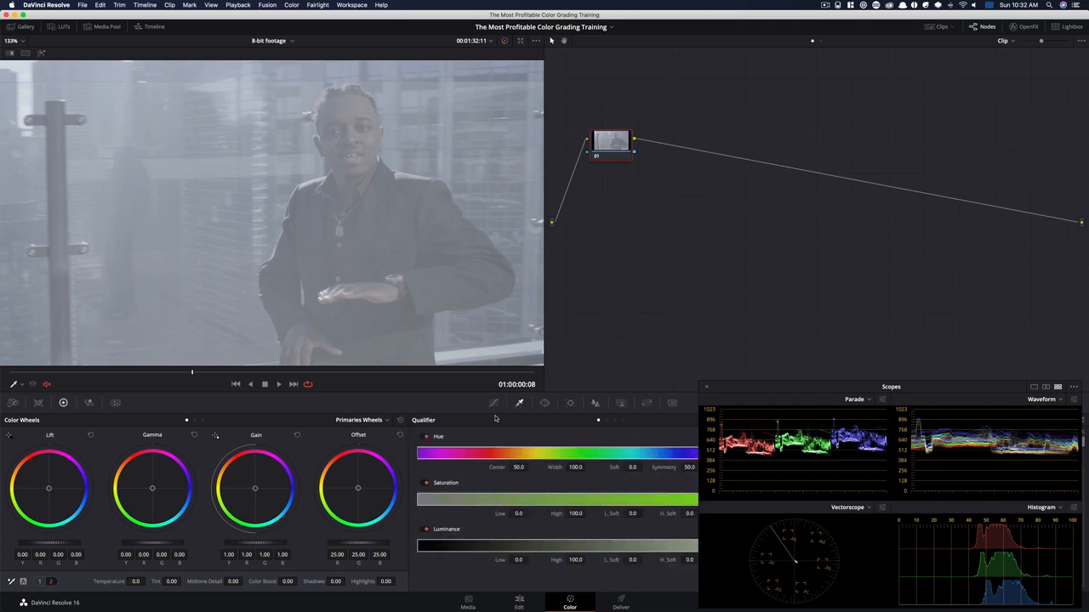
{"action": "left_click", "coordinate": [494, 403]}
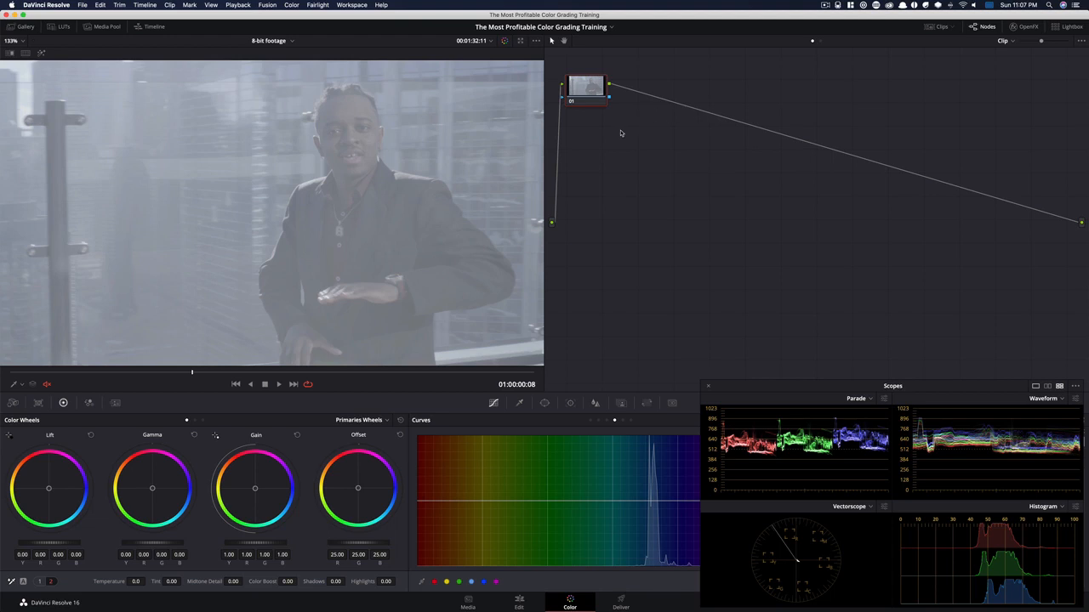
Build a second row of five serial nodes in the node graph, starting directly beneath node 01
{"action": "key", "text": "alt"}
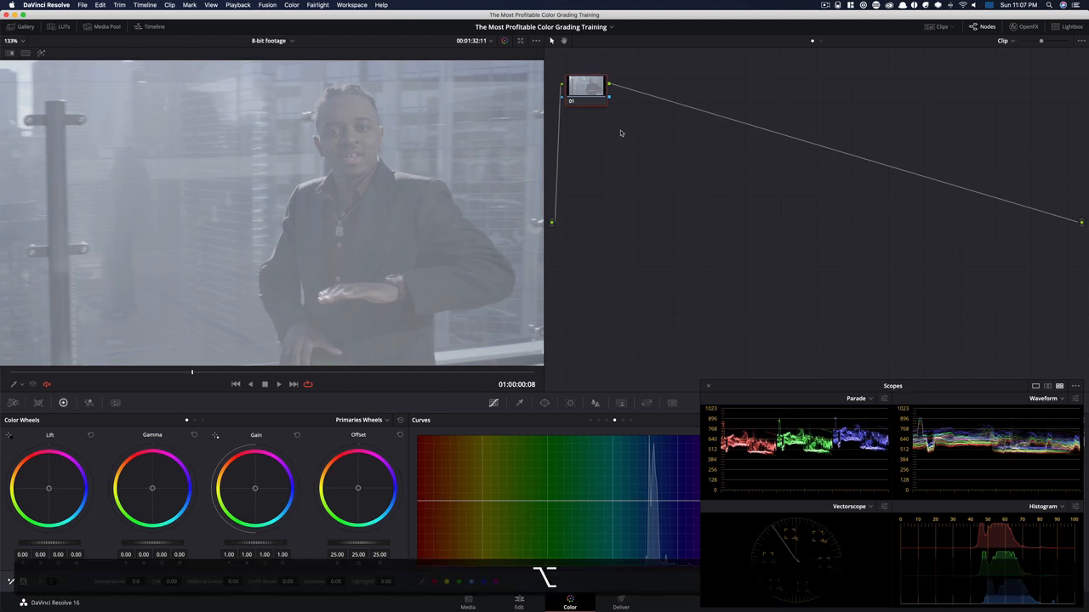
{"action": "key", "text": "alt+s"}
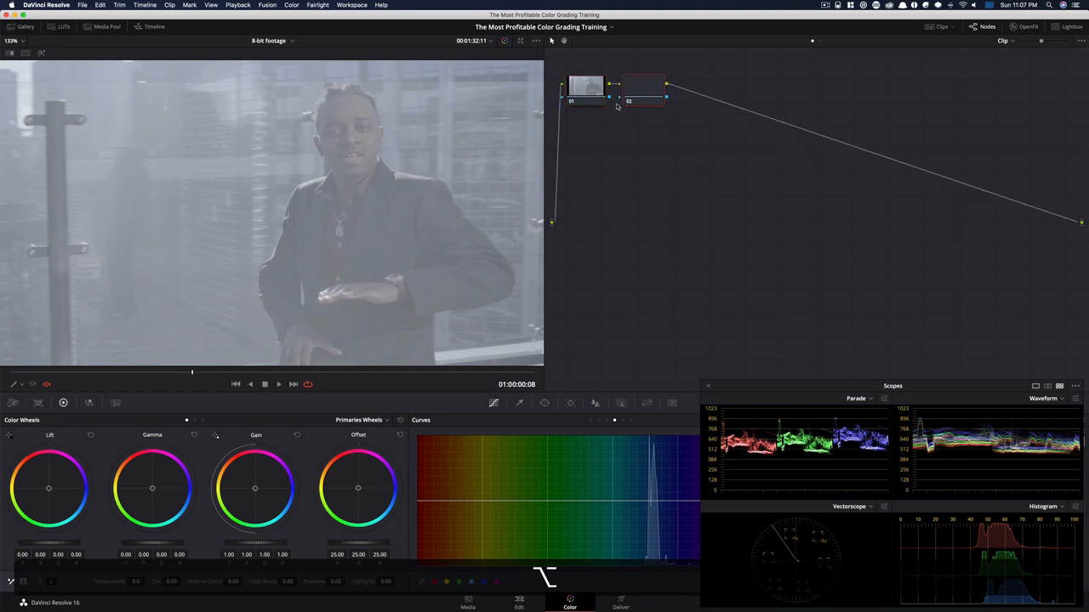
{"action": "left_click_drag", "start_coordinate": [642, 89], "coordinate": [584, 146]}
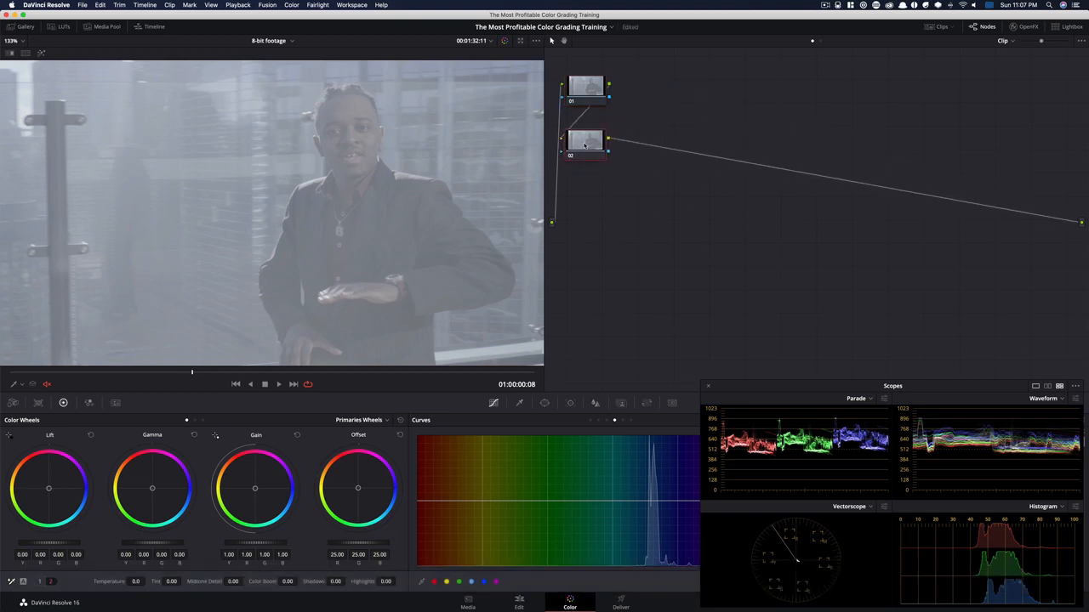
{"action": "key", "text": "alt+s"}
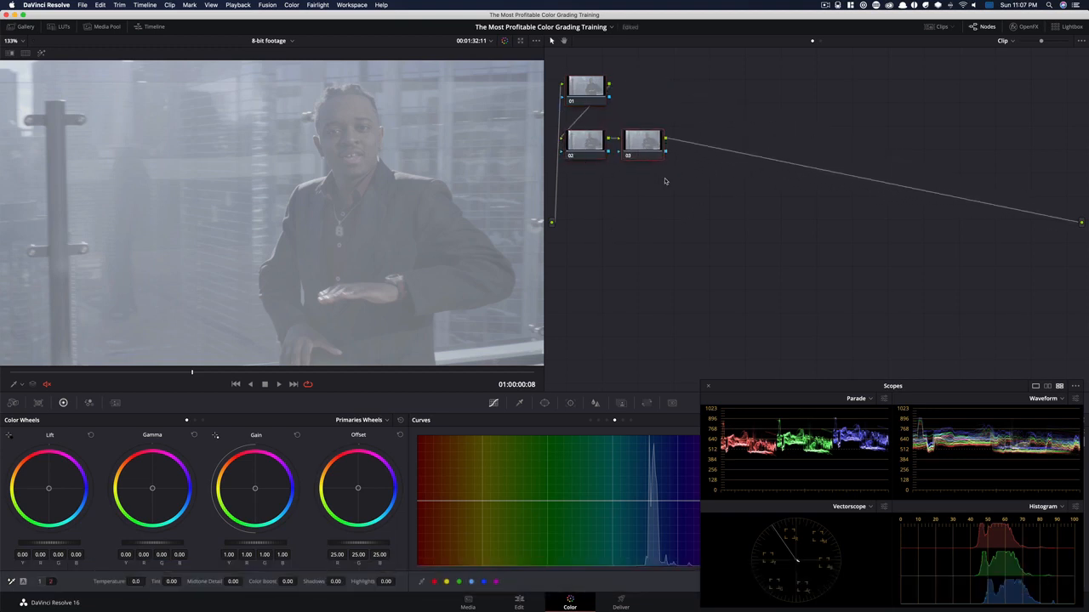
{"action": "key", "text": "alt+s"}
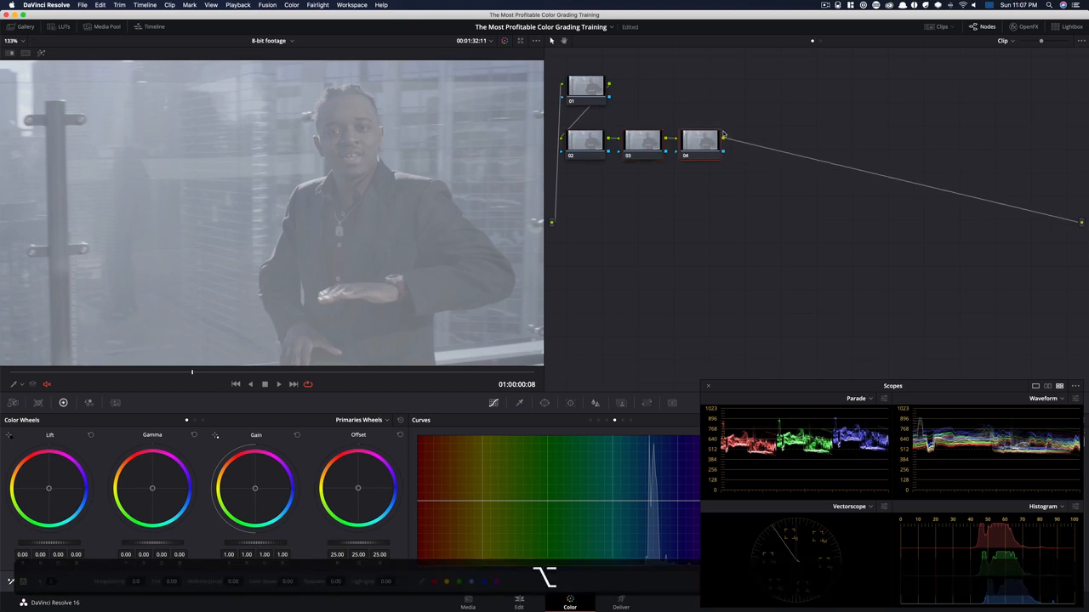
{"action": "key", "text": "alt+s"}
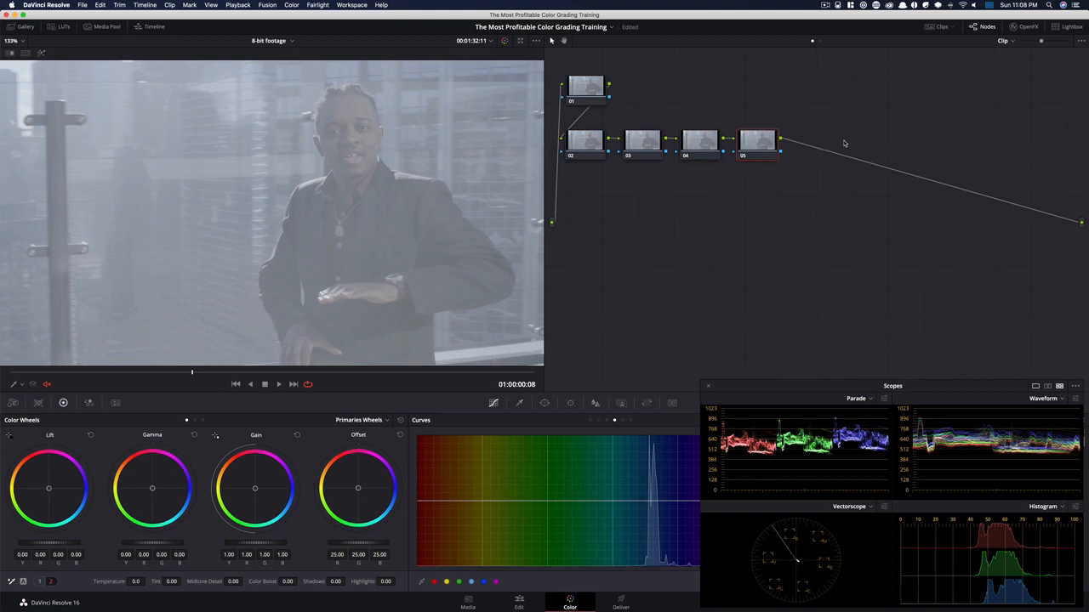
{"action": "key", "text": "alt+s"}
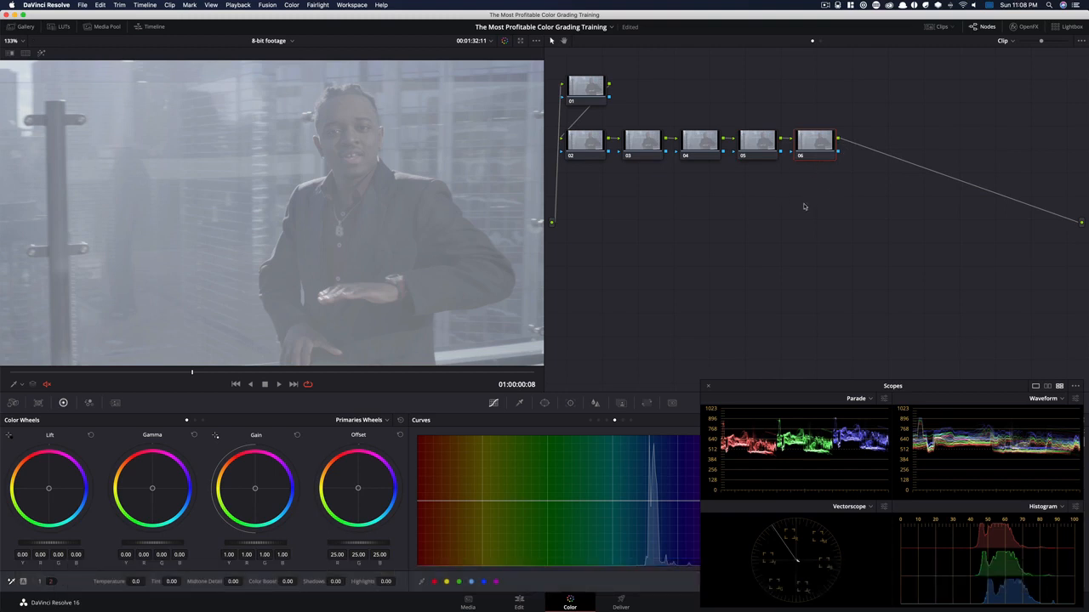
Build a third row beneath node 02 from a serial node, an outside node and three more serial nodes
{"action": "key", "text": "alt+s"}
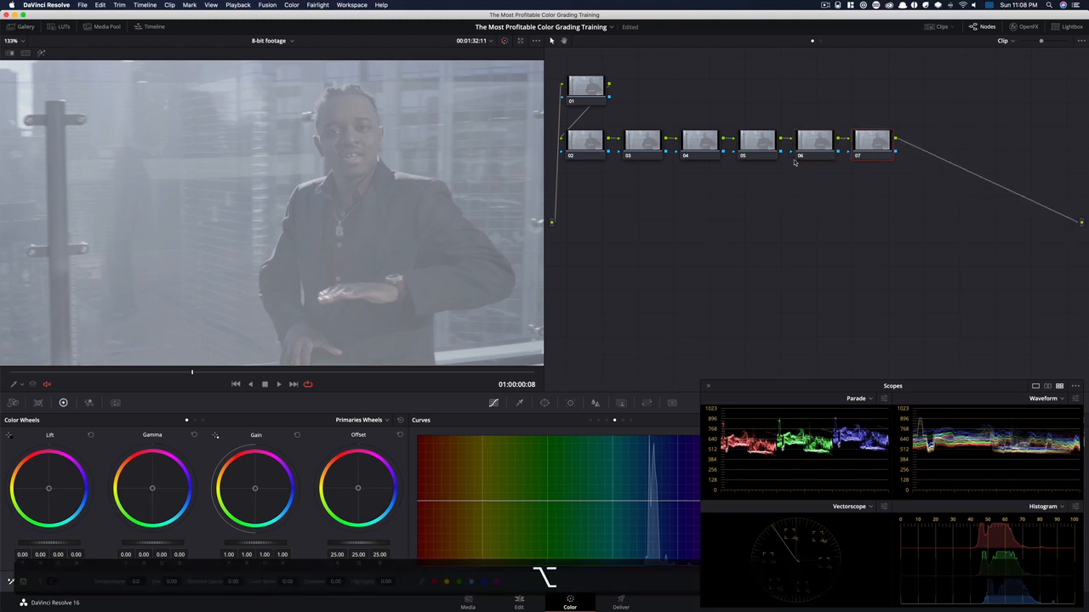
{"action": "left_click_drag", "start_coordinate": [858, 145], "coordinate": [585, 192]}
{"action": "left_click", "coordinate": [601, 193], "text": "ctrl"}
{"action": "mouse_move", "coordinate": [653, 233]}
{"action": "left_click", "coordinate": [713, 268]}
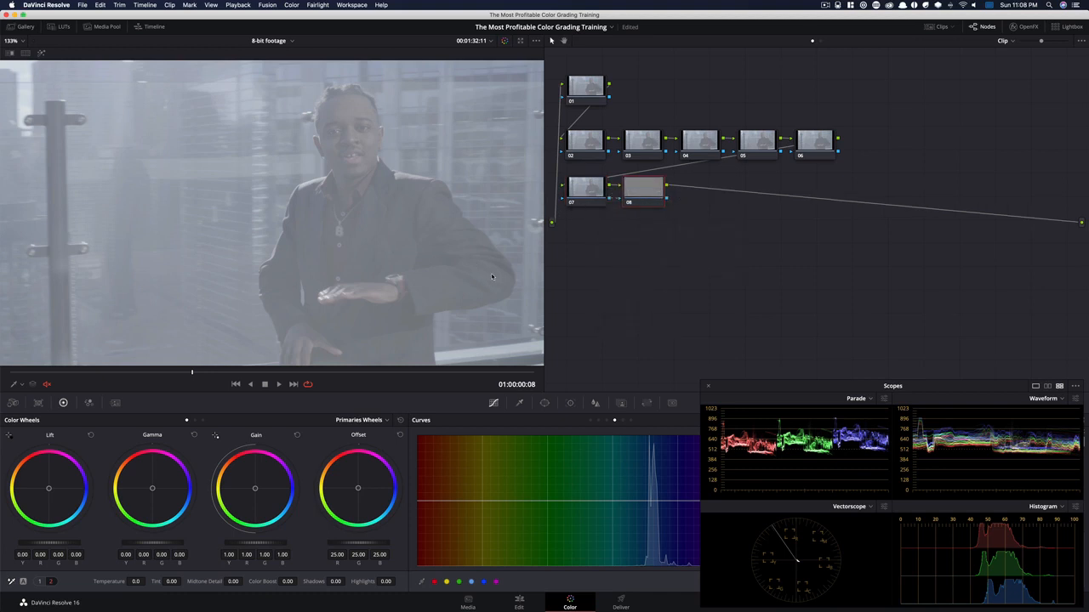
{"action": "key", "text": "alt+o"}
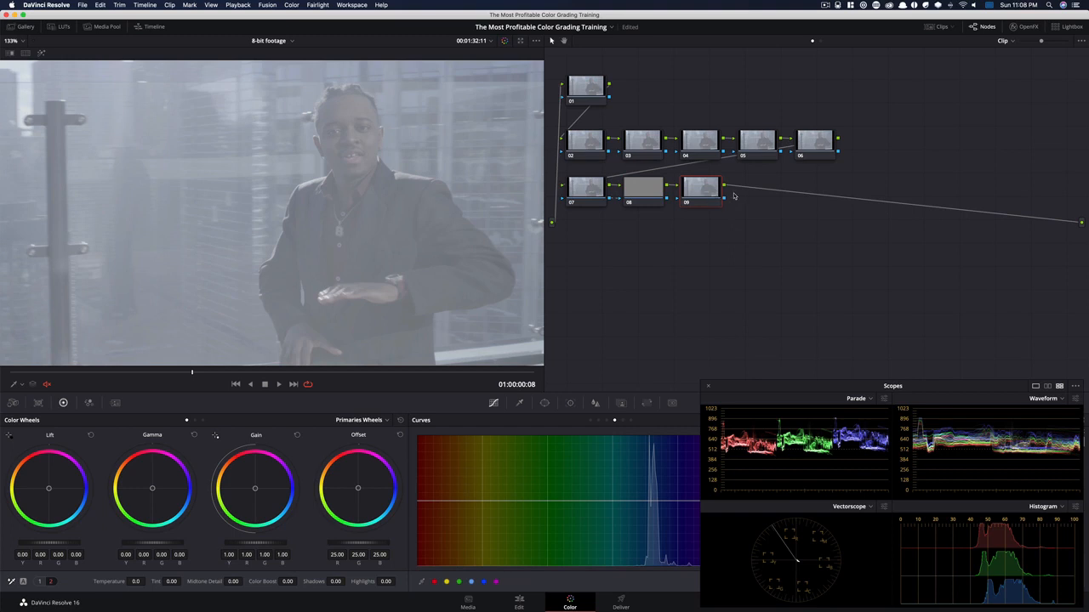
{"action": "key", "text": "alt+s"}
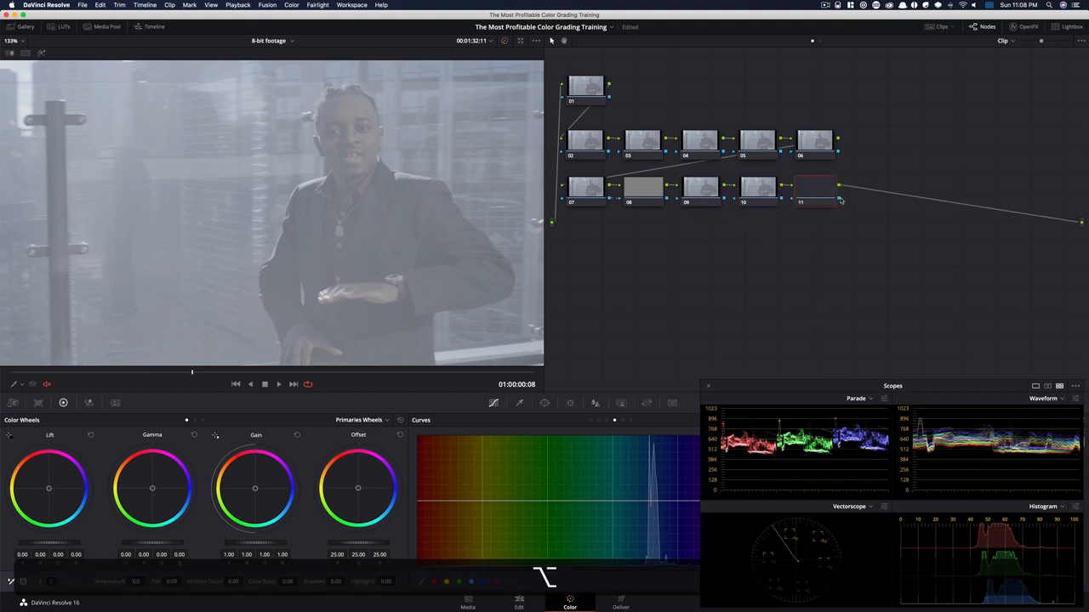
Finish the third row with a last serial node, and shift the whole node tree down and slightly inward in the graph
{"action": "key", "text": "alt+s"}
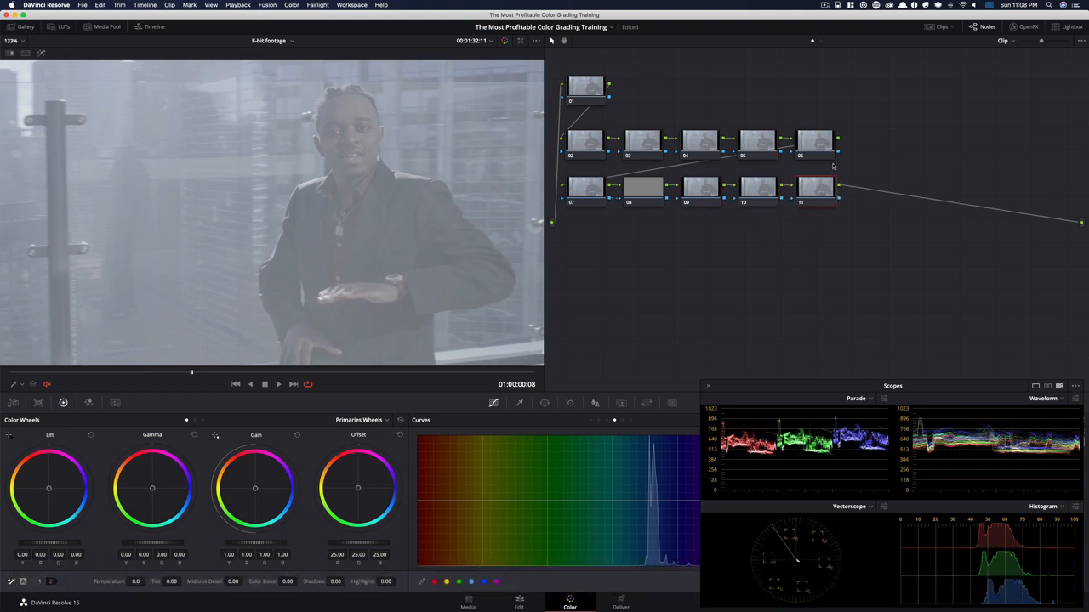
{"action": "left_click_drag", "start_coordinate": [564, 59], "coordinate": [864, 235]}
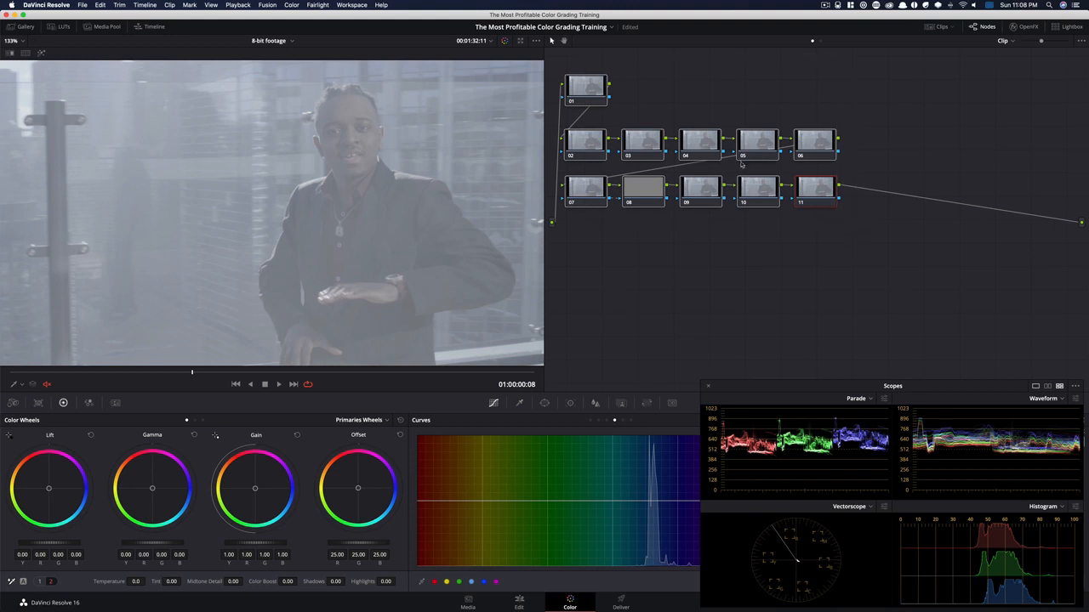
{"action": "left_click_drag", "start_coordinate": [700, 145], "coordinate": [719, 218]}
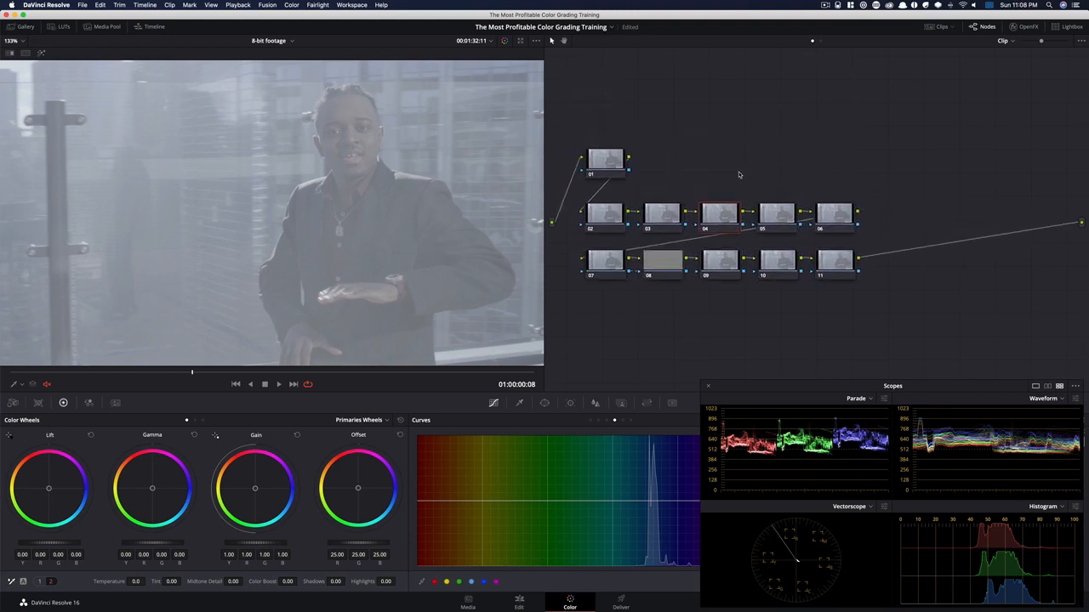
Grade node 02 with contrast 1.571, lift -0.07, gamma 0.09 and gain 0.88, and compare it switched off and on
{"action": "left_click", "coordinate": [603, 218]}
{"action": "left_click", "coordinate": [40, 583]}
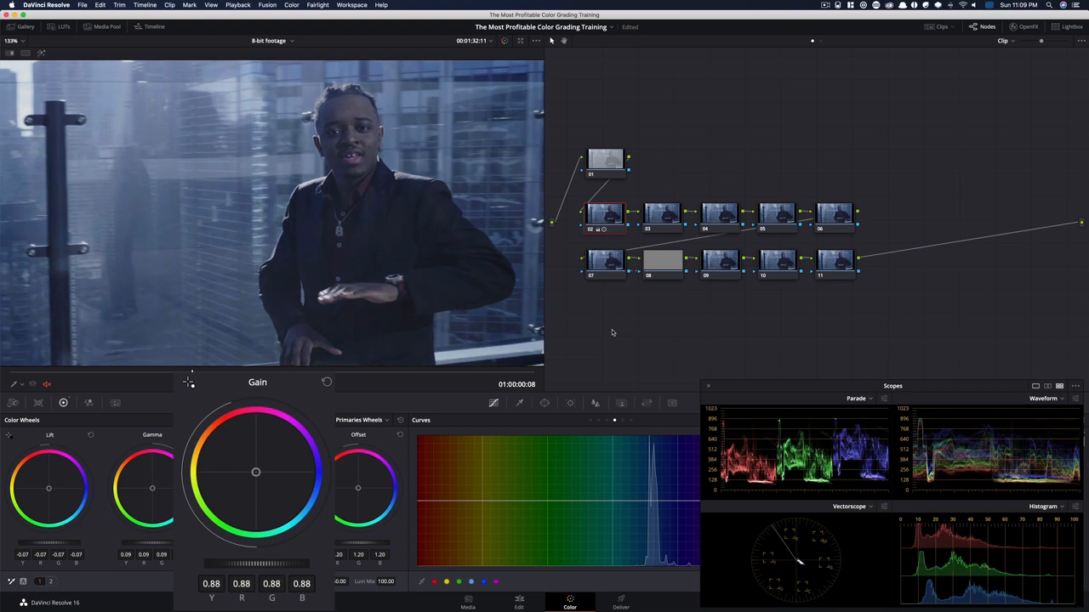
{"action": "key", "text": "super+d"}
{"action": "key", "text": "super+d"}
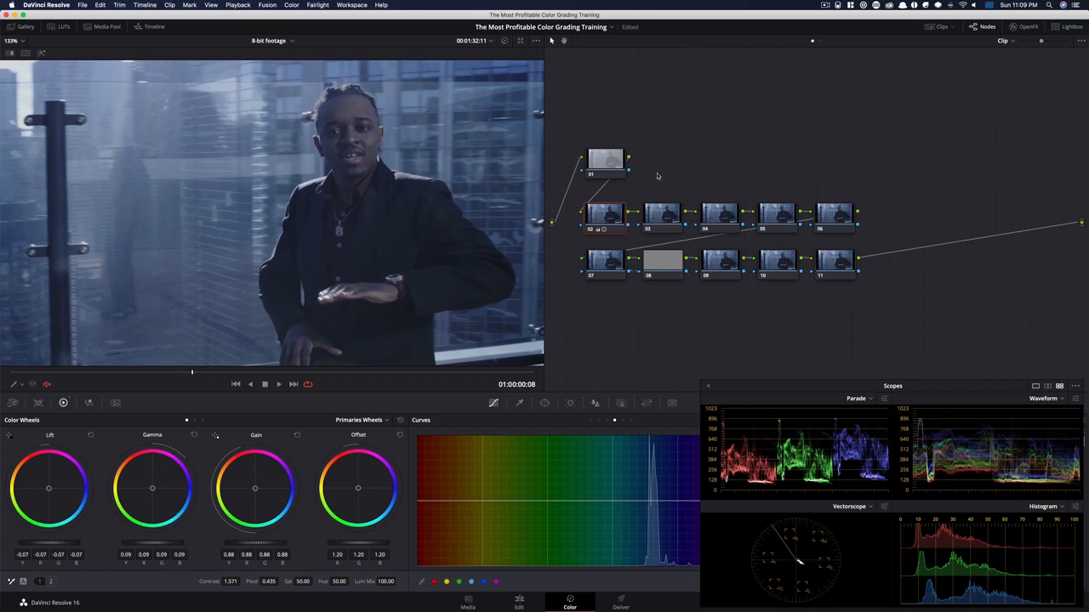
{"action": "key", "text": "super+d"}
{"action": "key", "text": "super+d"}
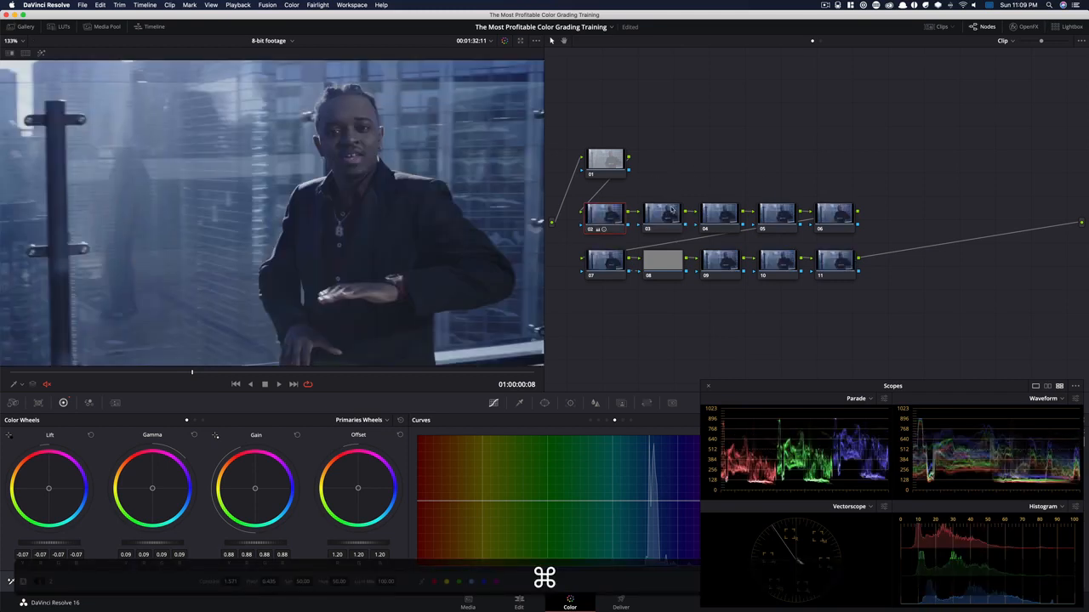
Balance node 03 with saturation 79.95, offset 27.82/26.13/18.23 and small lift and gamma colour shifts, and compare it switched off and on
{"action": "left_click", "coordinate": [660, 222]}
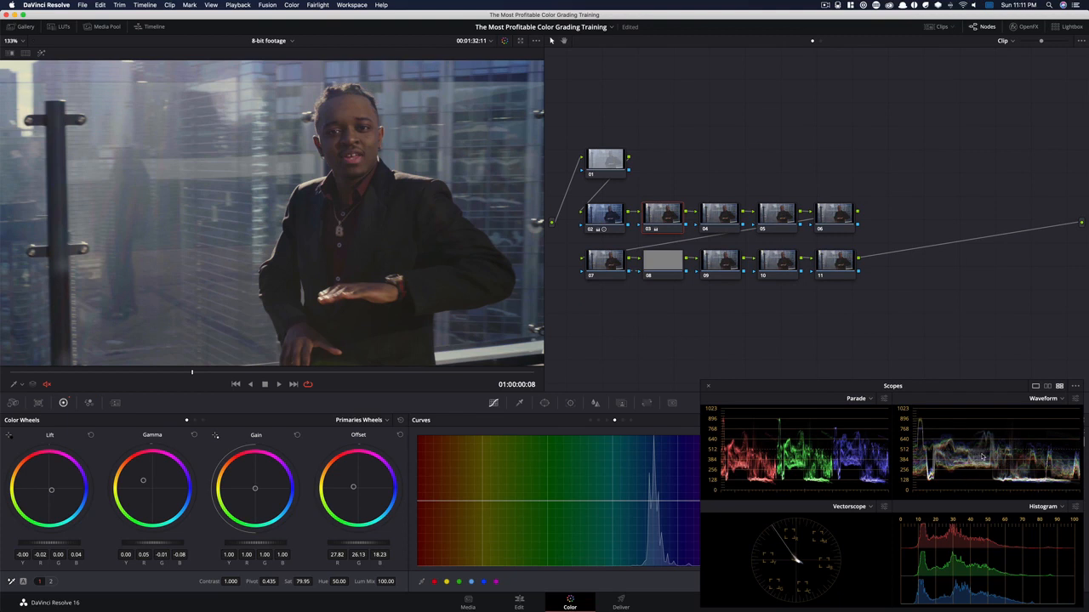
{"action": "key", "text": "ctrl+d"}
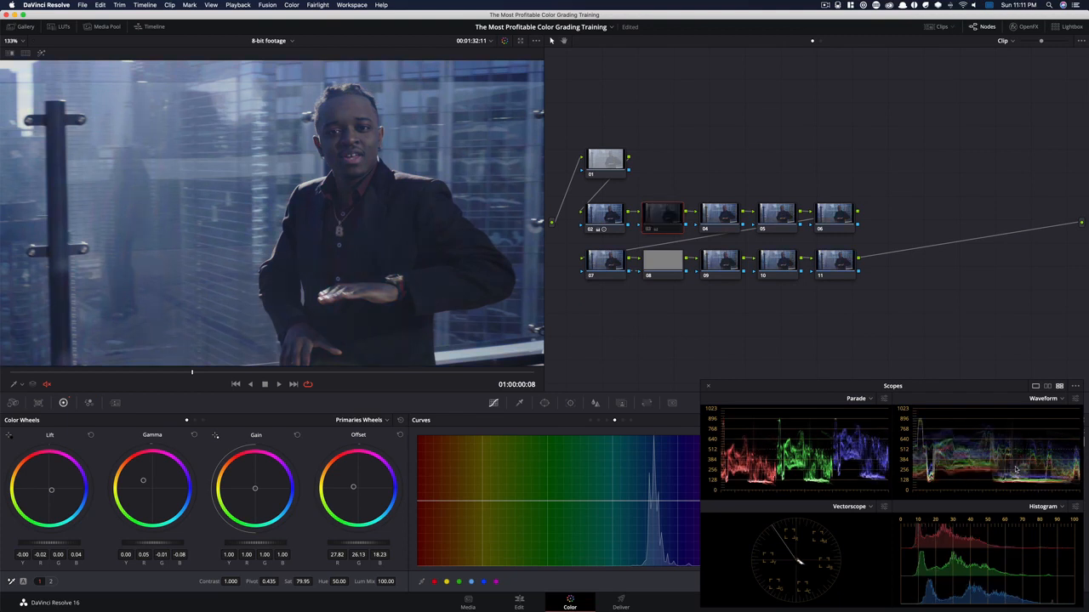
{"action": "key", "text": "ctrl+d"}
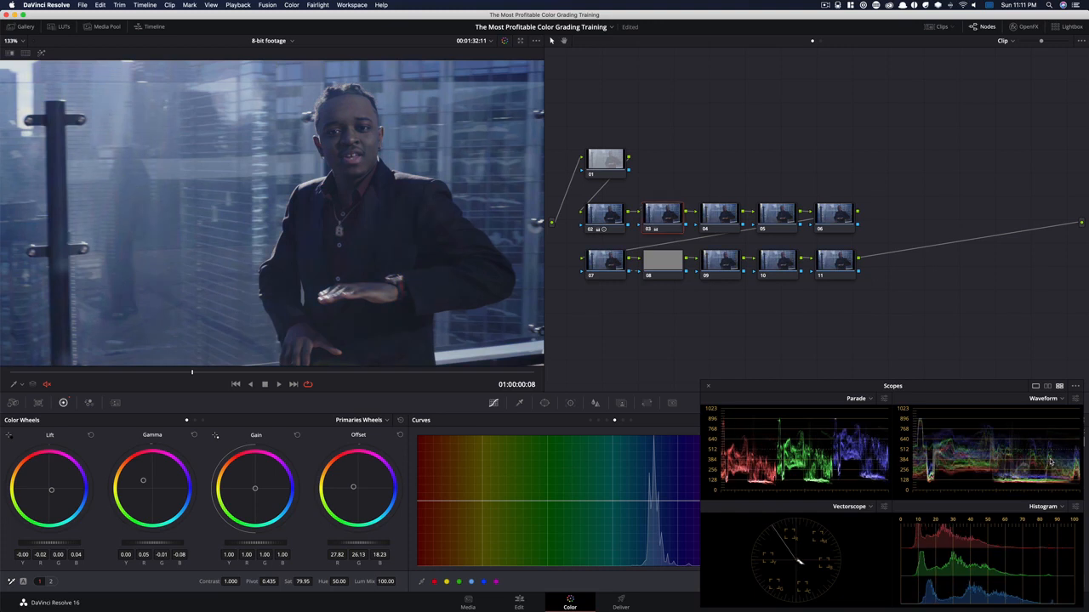
{"action": "key", "text": "ctrl+d"}
{"action": "key", "text": "ctrl+d"}
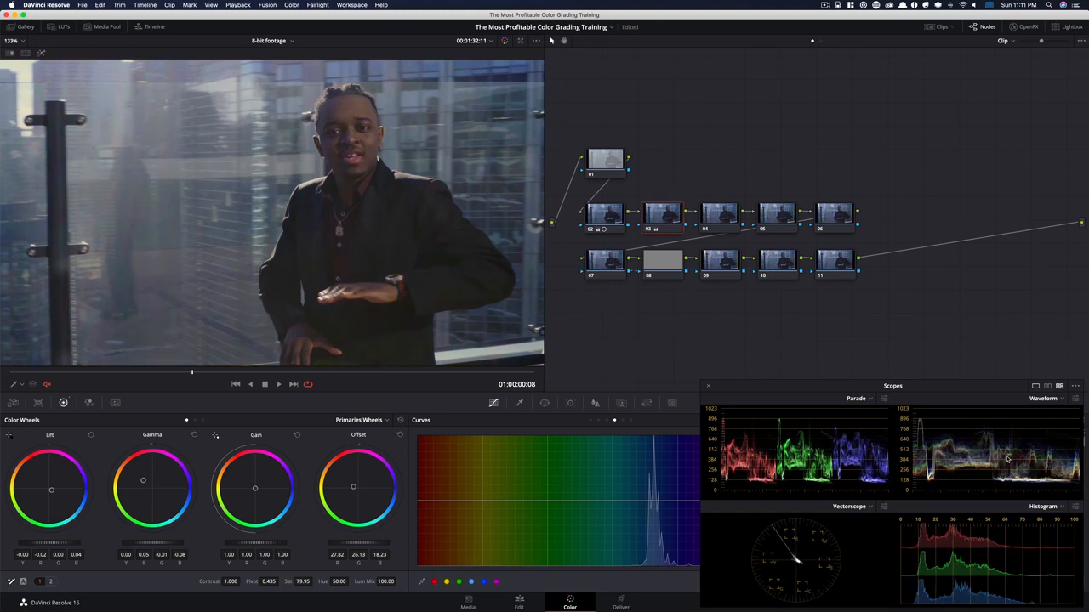
{"action": "key", "text": "ctrl+d"}
{"action": "key", "text": "ctrl+d"}
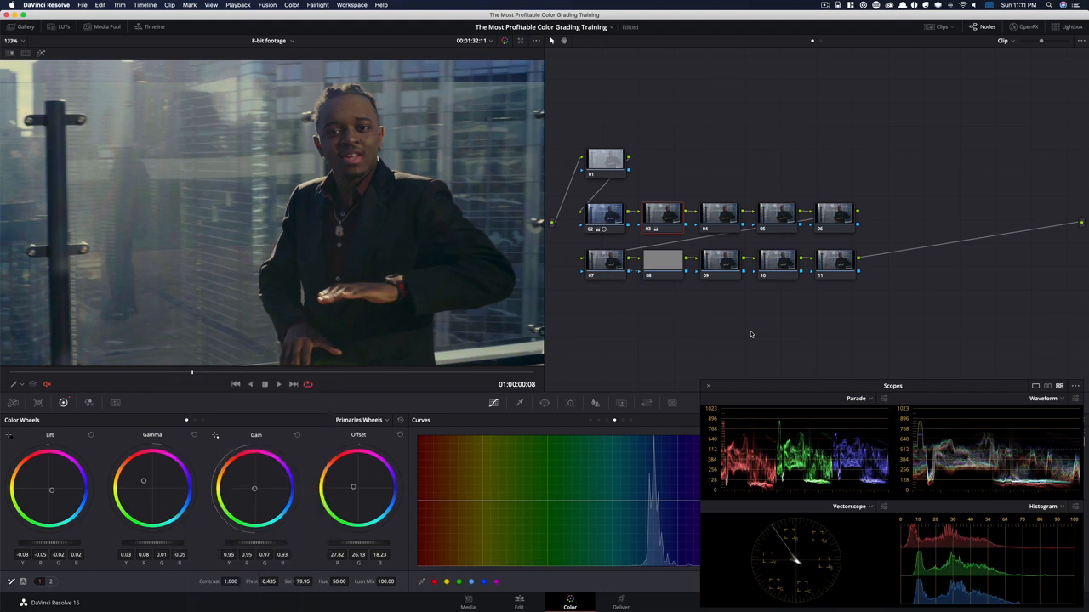
Set node 04's Log shadow wheel to -0.05, -0.09, -0.10, and compare the node switched off and on
{"action": "key", "text": "alt+shift+apostrophe"}
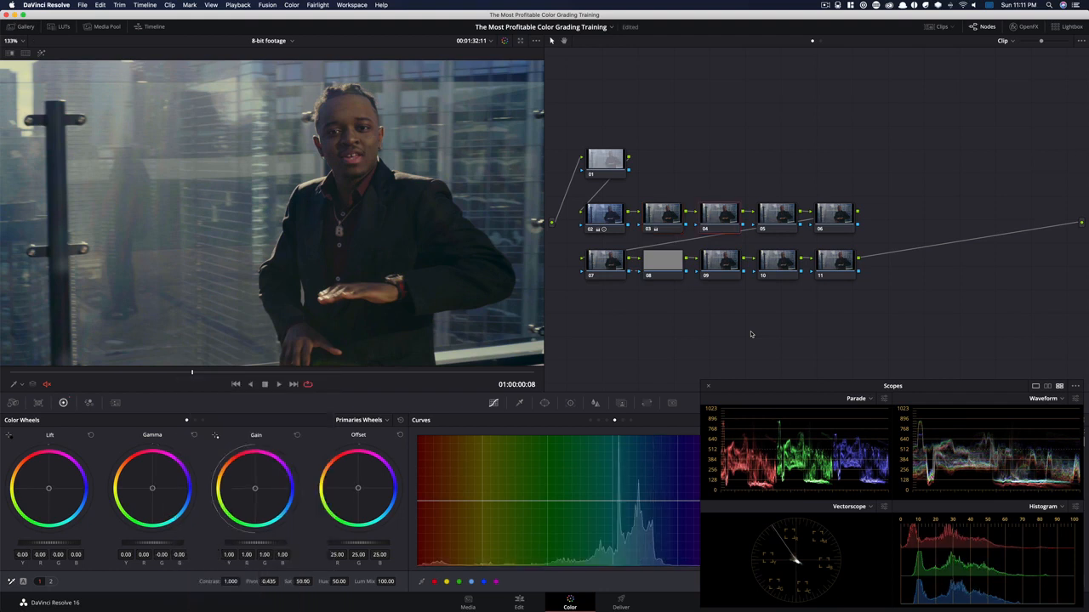
{"action": "key", "text": "alt+z"}
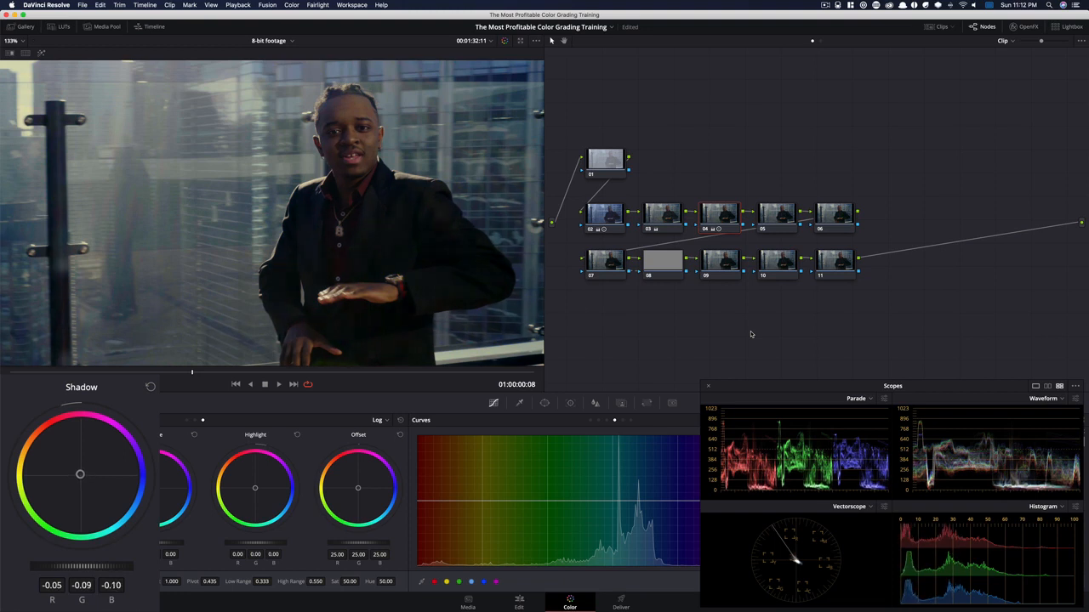
{"action": "key", "text": "super+d"}
{"action": "key", "text": "super+d"}
In node 04's Primaries Bars, set Lum Mix to 0, red gain to 1.04 and blue gain to 0.98, and compare the node off and on
{"action": "key", "text": "alt+z"}
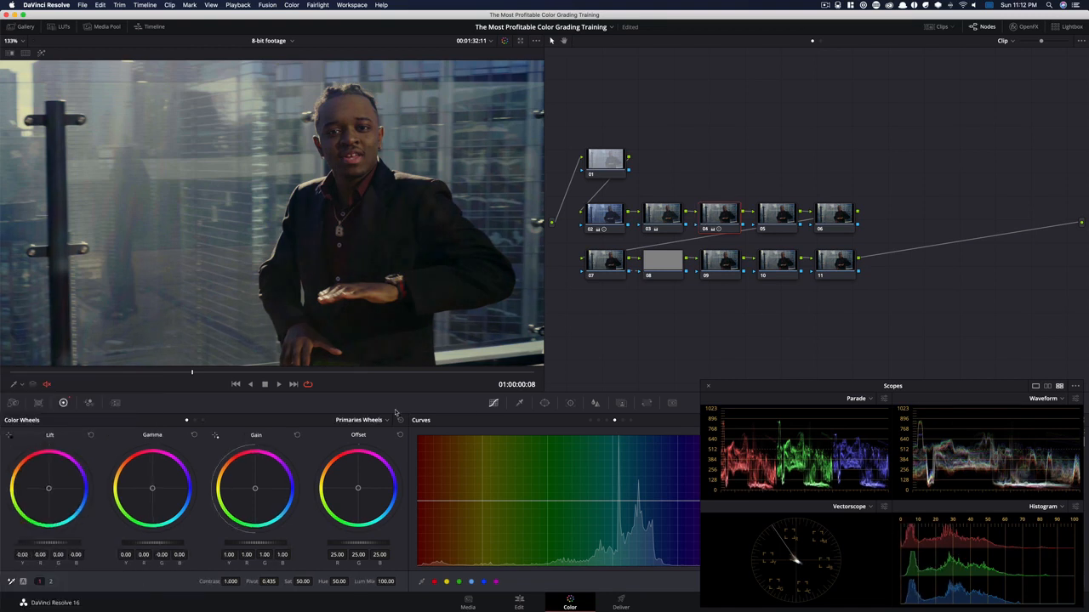
{"action": "left_click", "coordinate": [194, 420]}
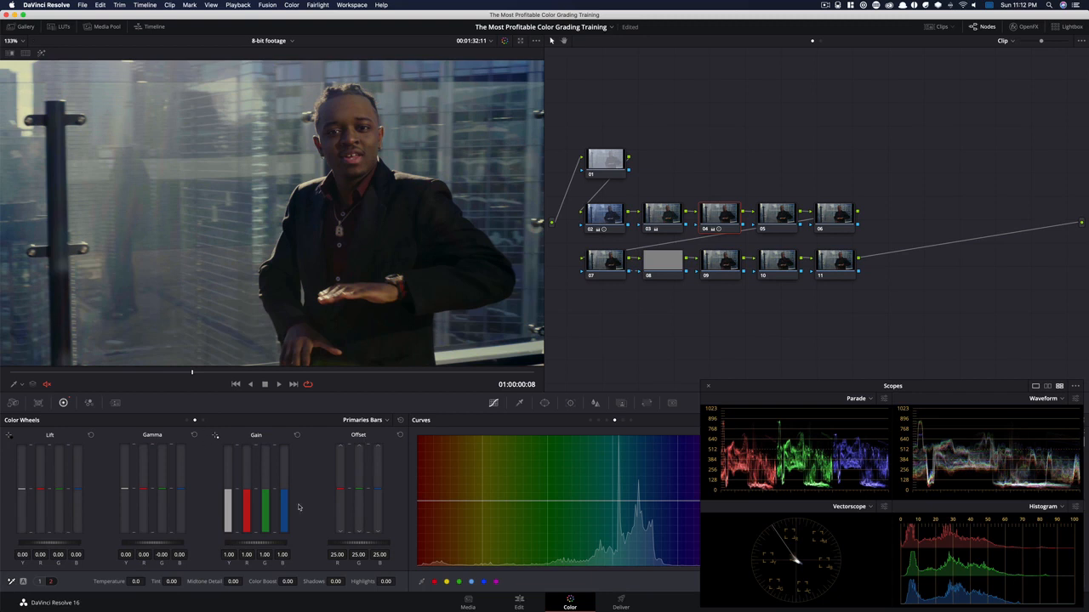
{"action": "left_click", "coordinate": [39, 582]}
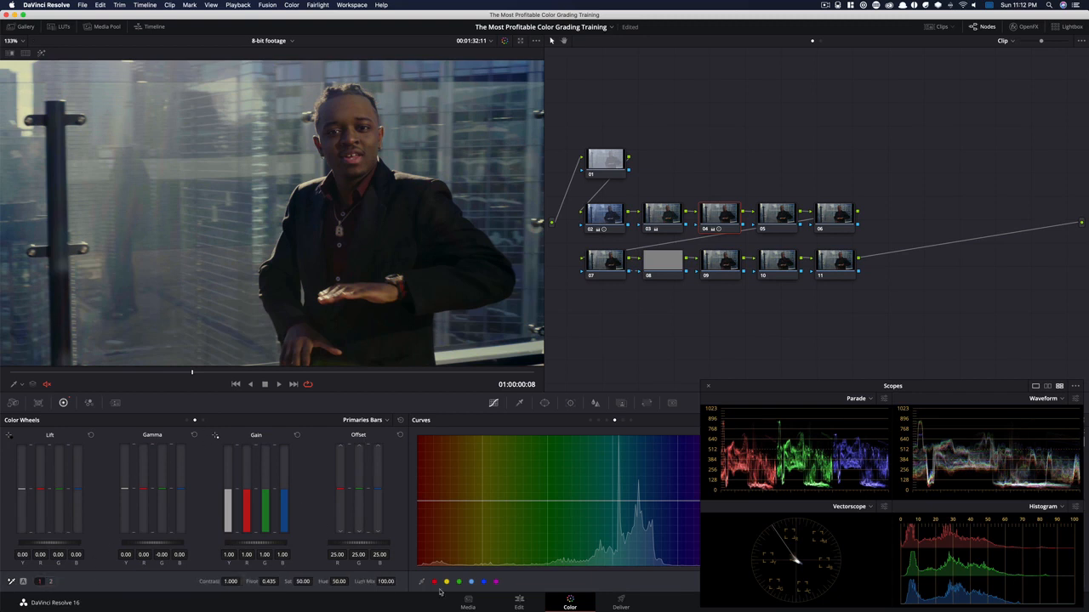
{"action": "left_click_drag", "start_coordinate": [377, 584], "coordinate": [2, 586]}
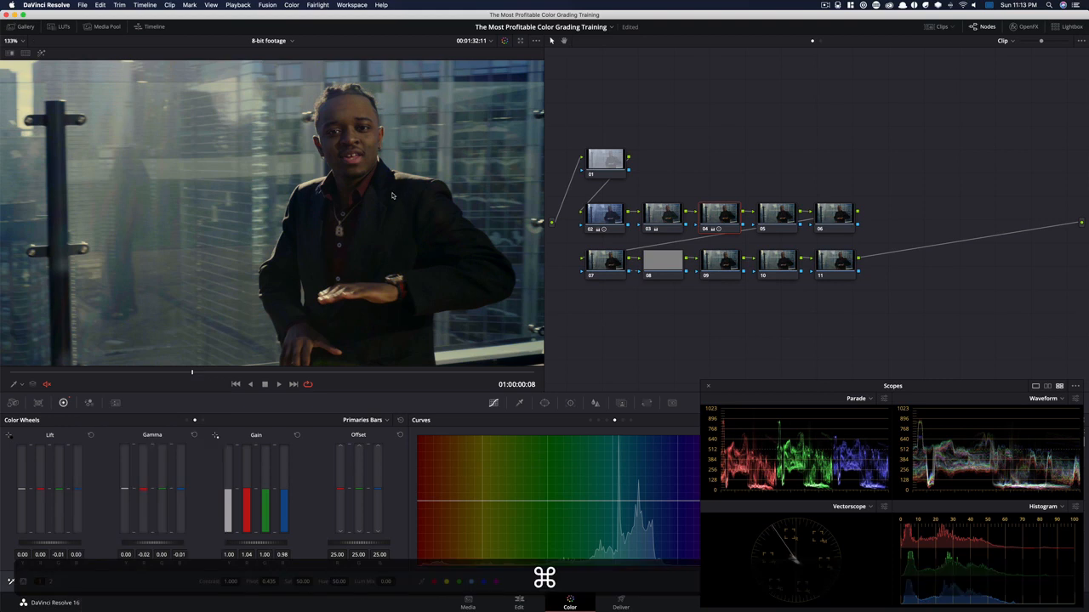
{"action": "key", "text": "super+d"}
{"action": "key", "text": "super+d"}
{"action": "key", "text": "super+d"}
{"action": "key", "text": "super+d"}
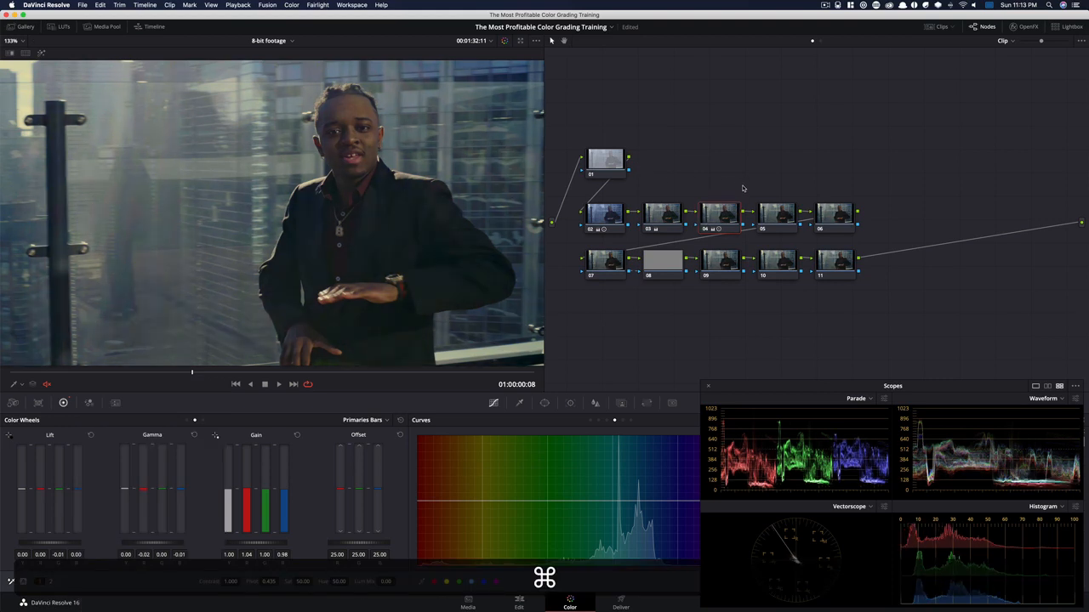
{"action": "key", "text": "super+d"}
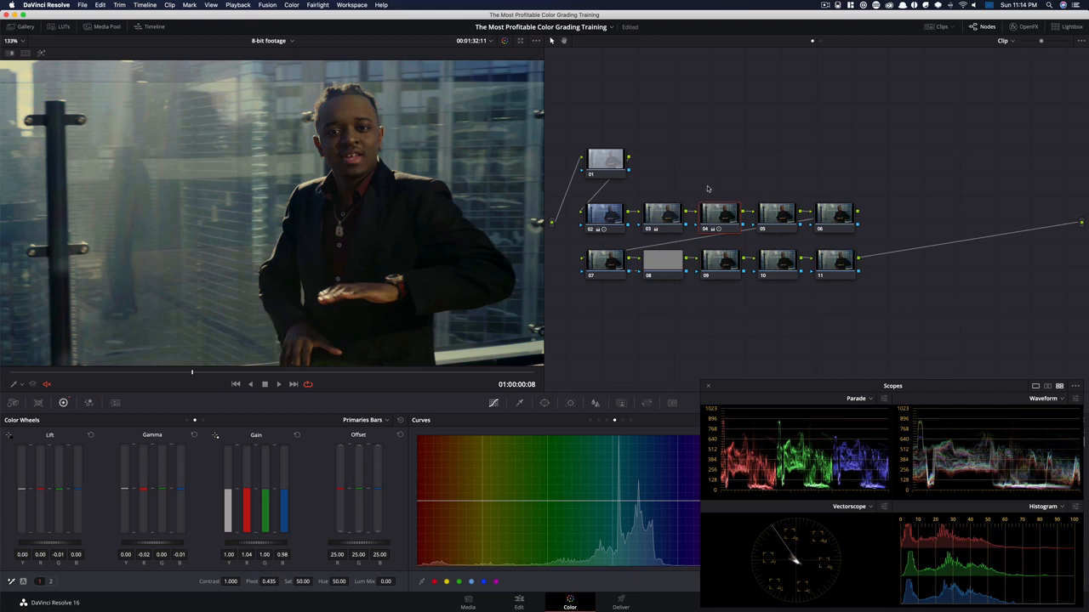
Set node 04's Log shadow wheel to -0.00, -0.04, -0.05 and Low Range to 0.228, and compare the node off and on
{"action": "key", "text": "alt+z"}
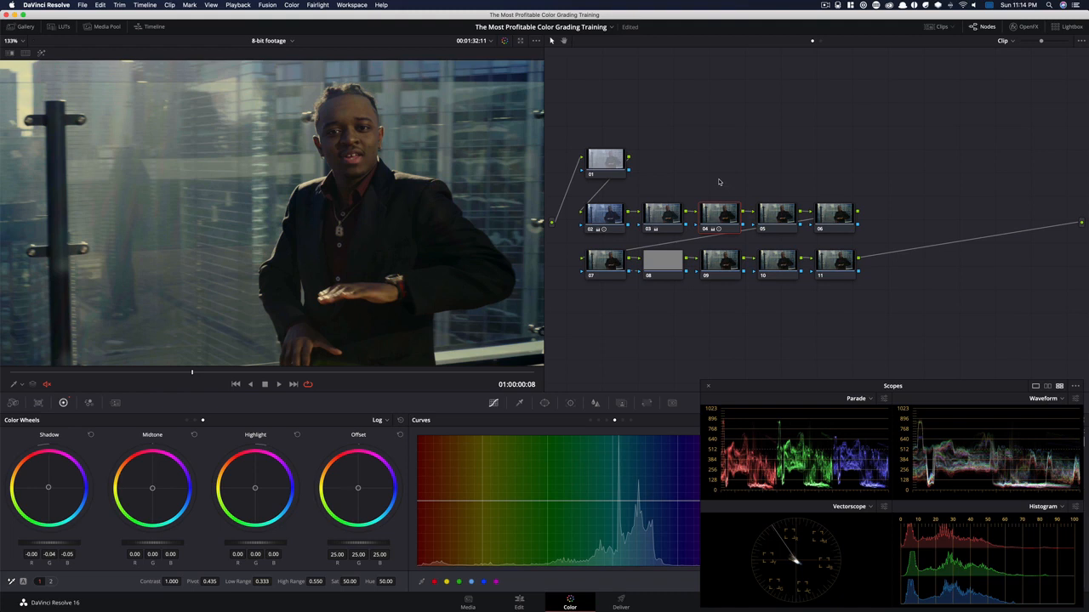
{"action": "double_click", "coordinate": [261, 581]}
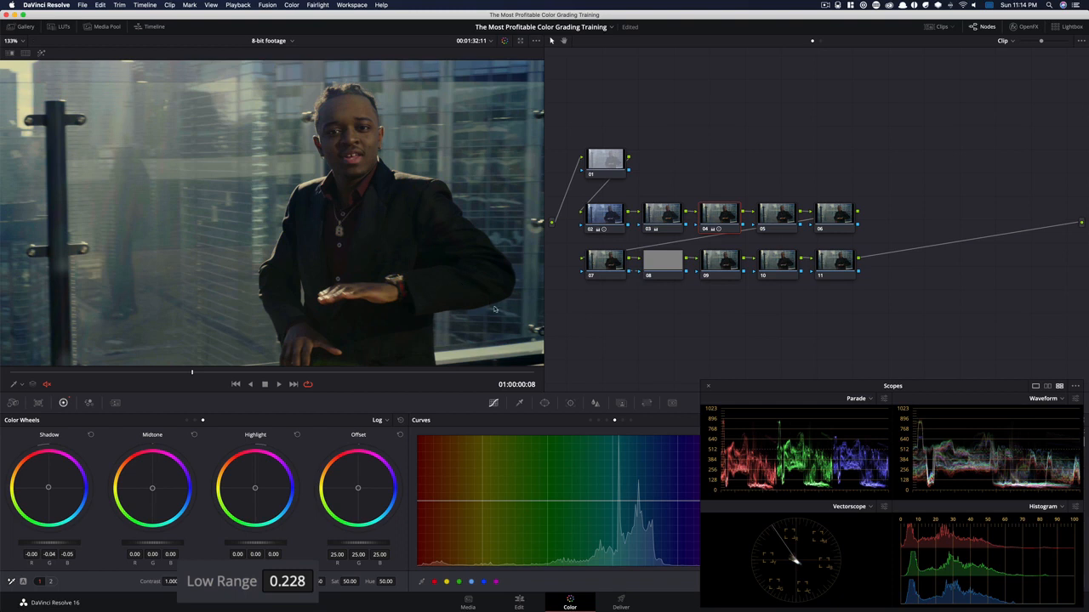
{"action": "key", "text": "super+d"}
{"action": "key", "text": "super+d"}
{"action": "key", "text": "super+d"}
{"action": "key", "text": "super+d"}
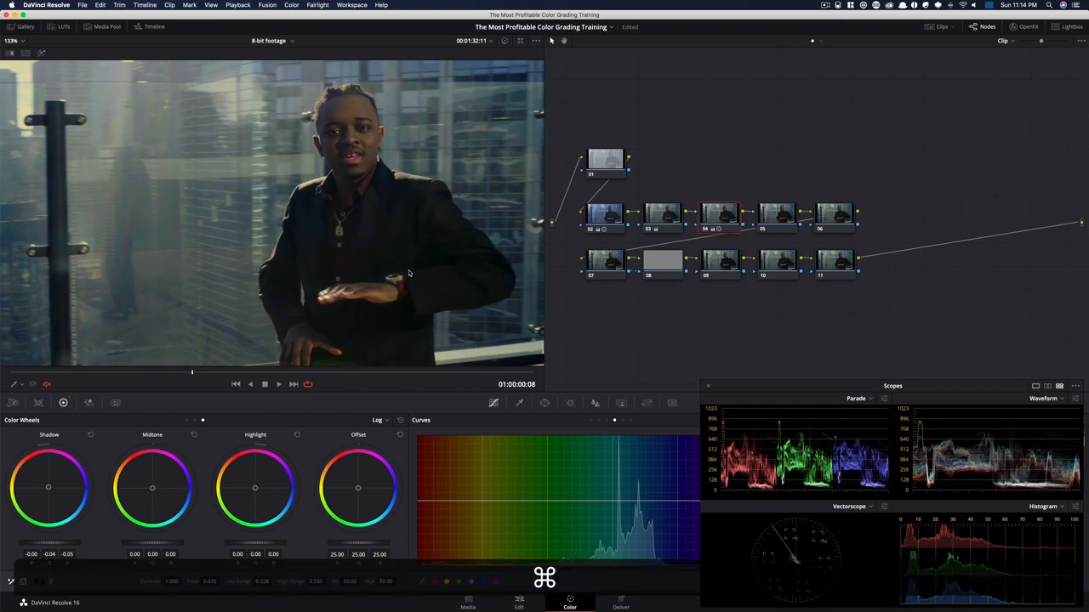
{"action": "key", "text": "super+d"}
{"action": "key", "text": "super+d"}
Push node 04's Primaries Bars to red gain 1.08, blue gain 0.95, red gamma -0.04 and blue gamma -0.02
{"action": "left_click", "coordinate": [773, 218]}
{"action": "left_click", "coordinate": [723, 218]}
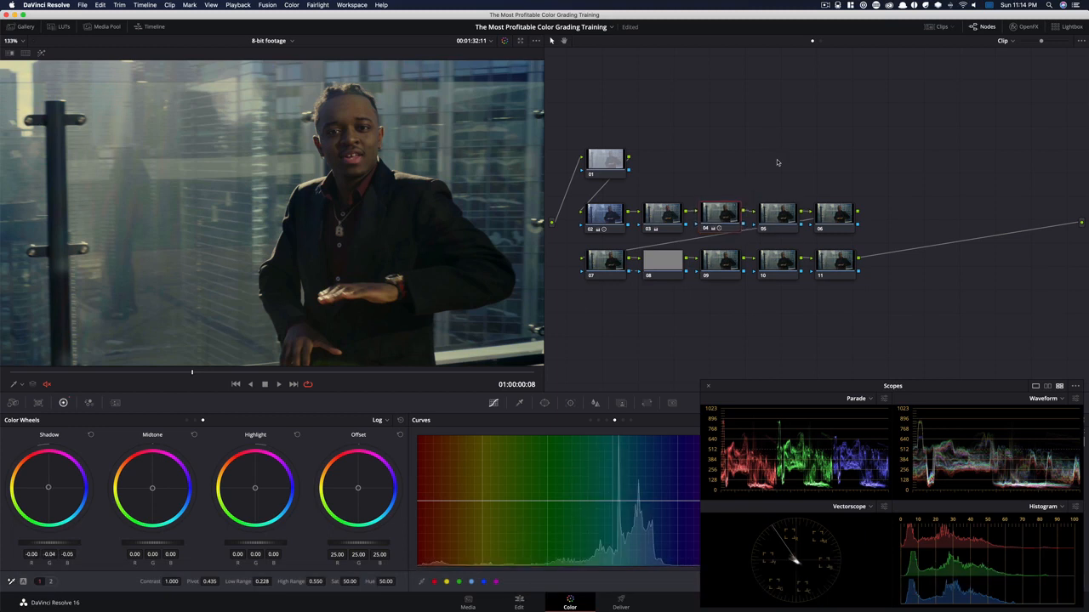
{"action": "key", "text": "alt+z"}
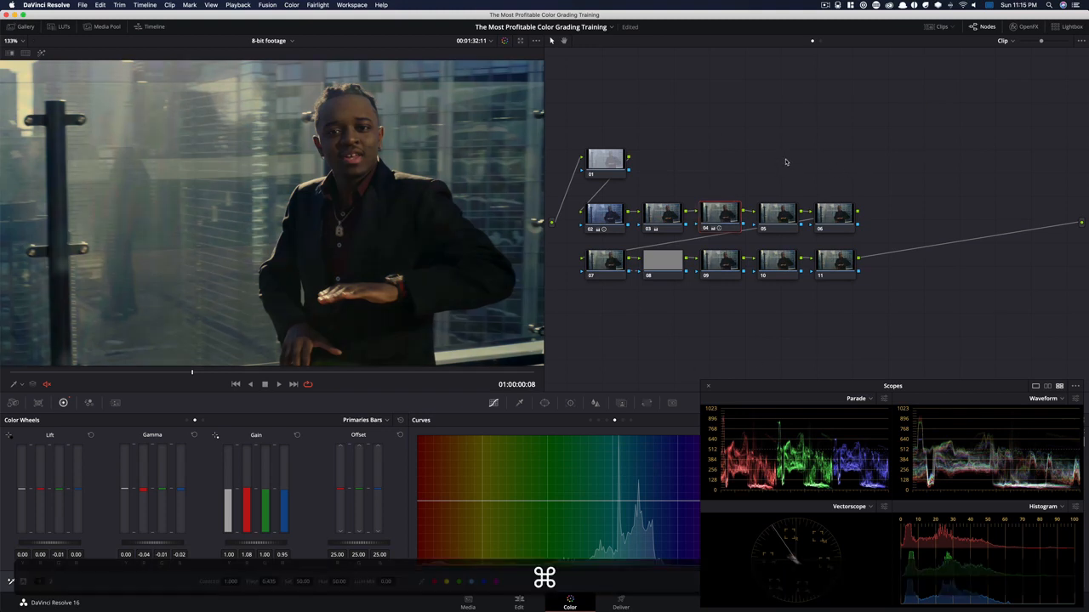
Raise node 05's Hue Vs Hue curve slightly around the yellow hues, and check the skin tone close up on the man's face
{"action": "left_click", "coordinate": [781, 218]}
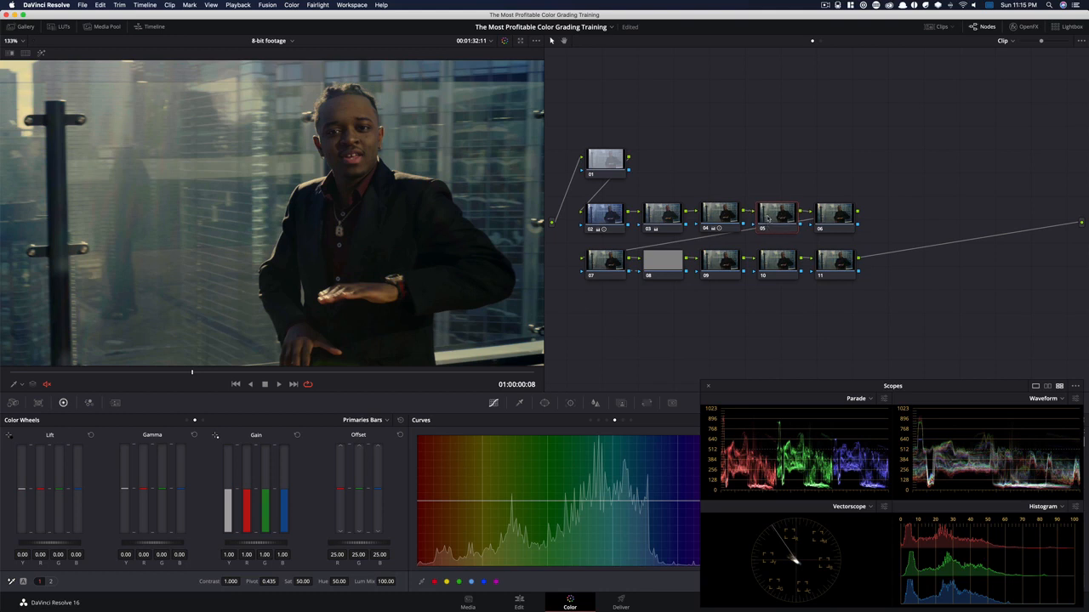
{"action": "left_click_drag", "start_coordinate": [792, 391], "coordinate": [801, 384]}
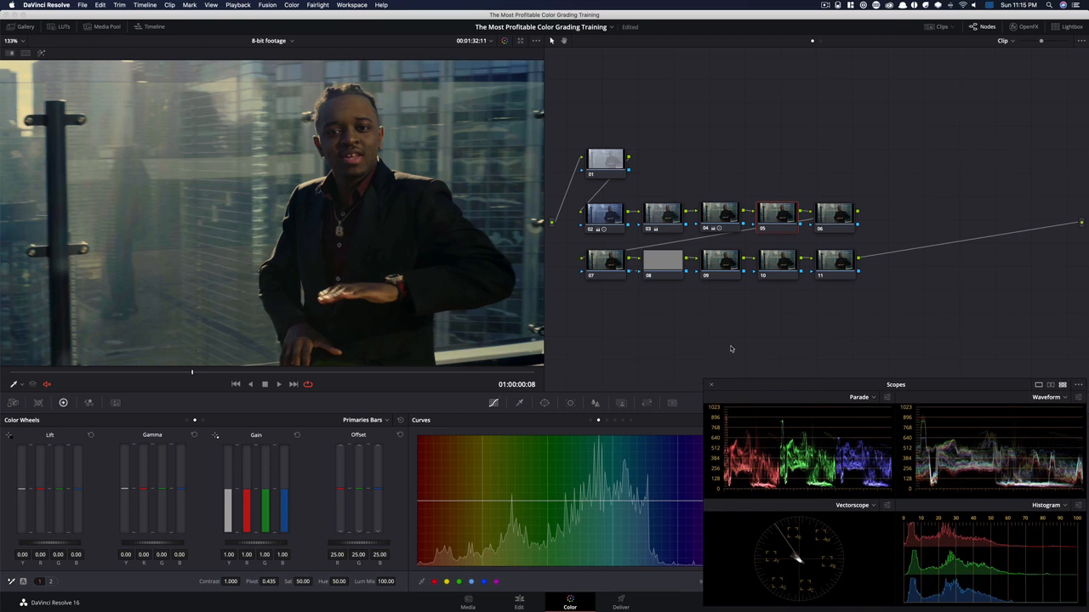
{"action": "key", "text": "super+z"}
{"action": "scroll", "coordinate": [391, 128], "scroll_direction": "up", "scroll_amount": 5}
{"action": "left_click_drag", "start_coordinate": [488, 181], "coordinate": [425, 246]}
{"action": "scroll", "coordinate": [425, 247], "scroll_direction": "up", "scroll_amount": 1}
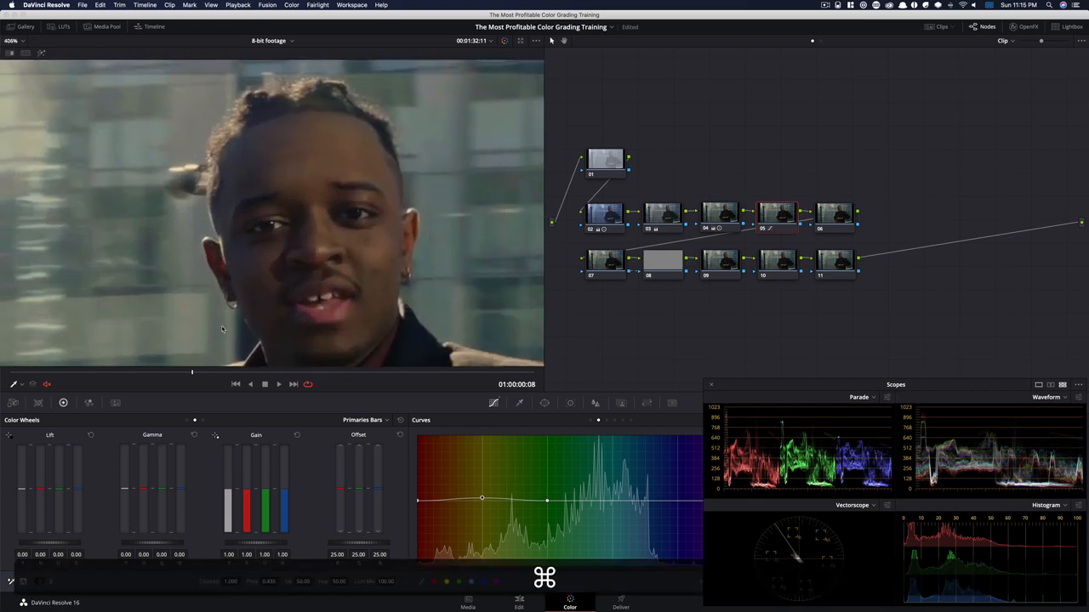
{"action": "left_click_drag", "start_coordinate": [258, 267], "coordinate": [253, 243]}
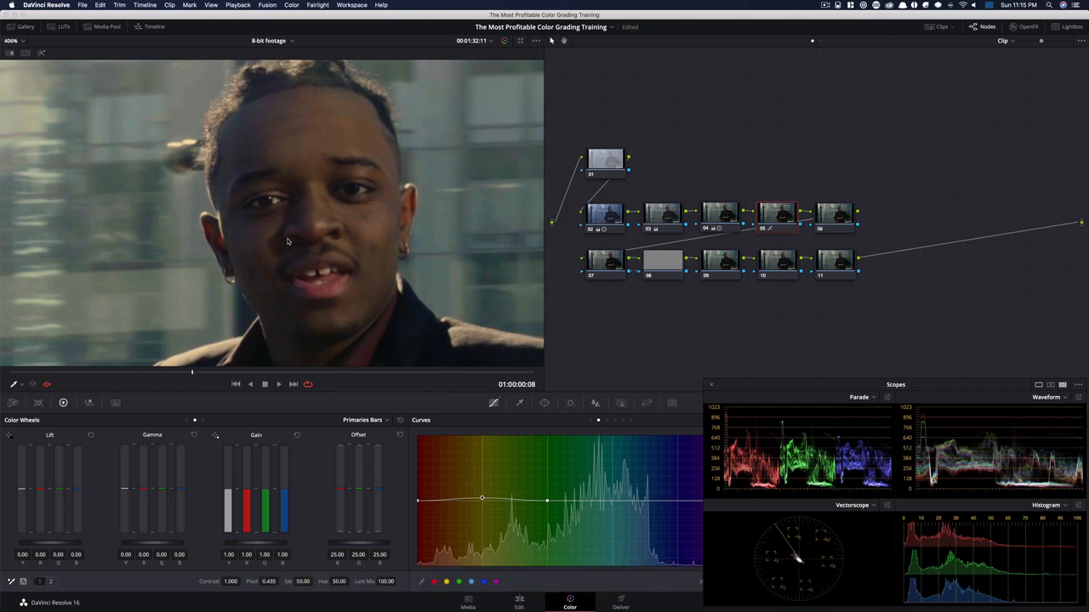
{"action": "key", "text": "super+z"}
Apply temporal noise reduction to node 01 over 3 frames with Luma and Chroma thresholds of 4.8
{"action": "left_click", "coordinate": [600, 170]}
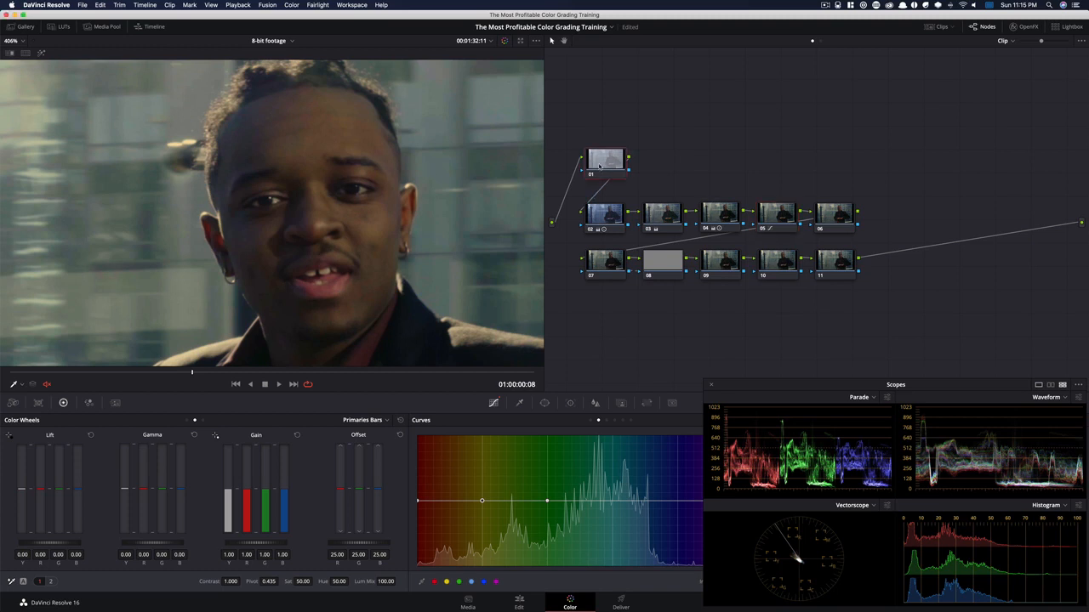
{"action": "left_click", "coordinate": [116, 403]}
{"action": "left_click", "coordinate": [67, 454]}
{"action": "left_click", "coordinate": [67, 497]}
{"action": "left_click", "coordinate": [116, 519]}
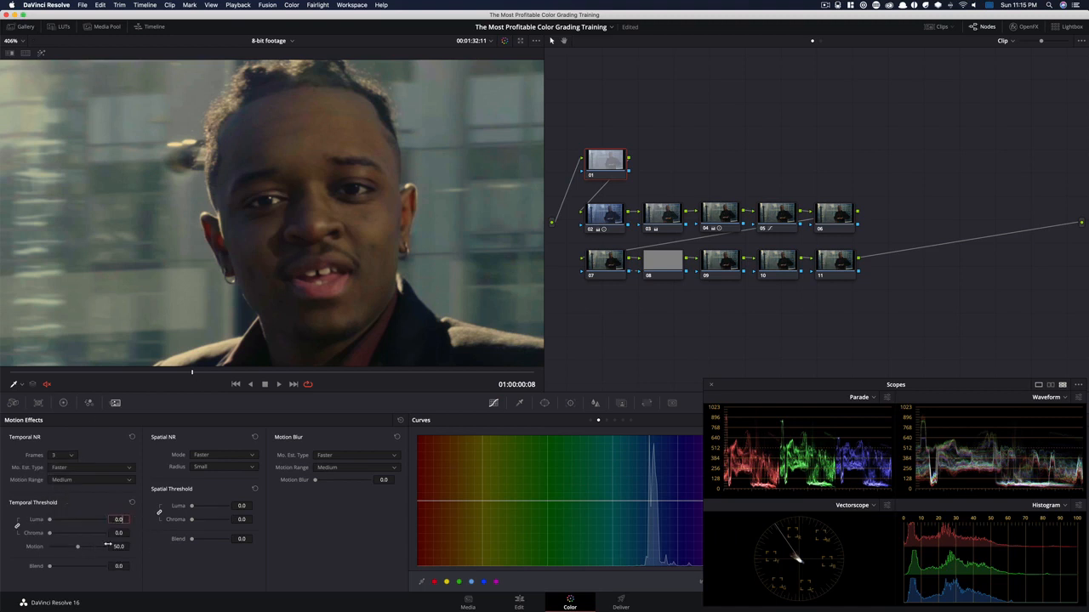
{"action": "left_click_drag", "start_coordinate": [125, 520], "coordinate": [114, 519]}
{"action": "type", "text": "4.8"}
{"action": "key", "text": "Return"}
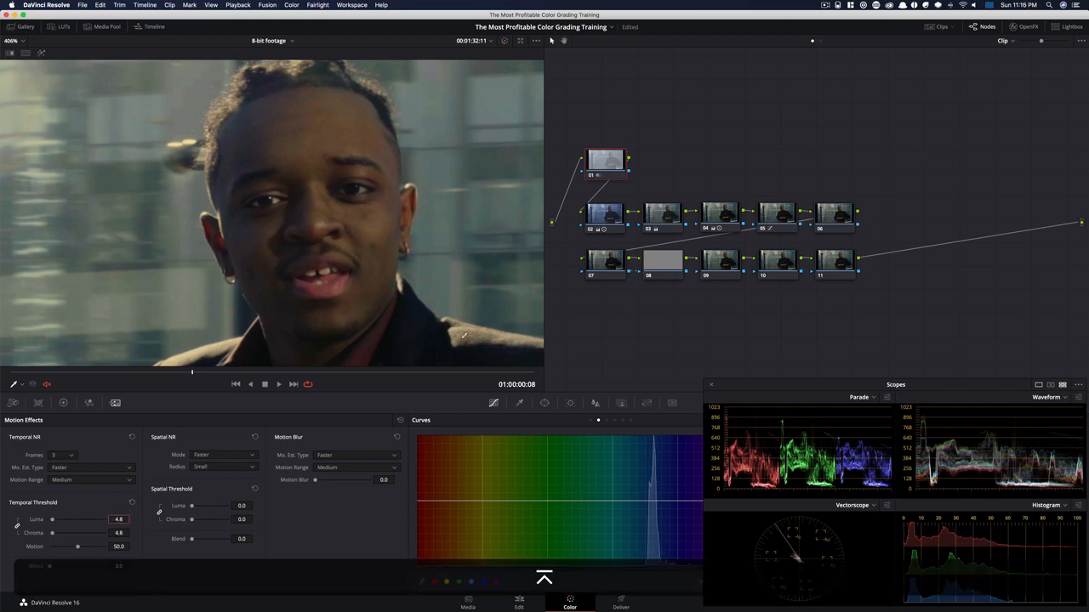
Unlink node 01's spatial noise thresholds and set only the spatial Chroma threshold to 6.8
{"action": "left_click", "coordinate": [160, 514]}
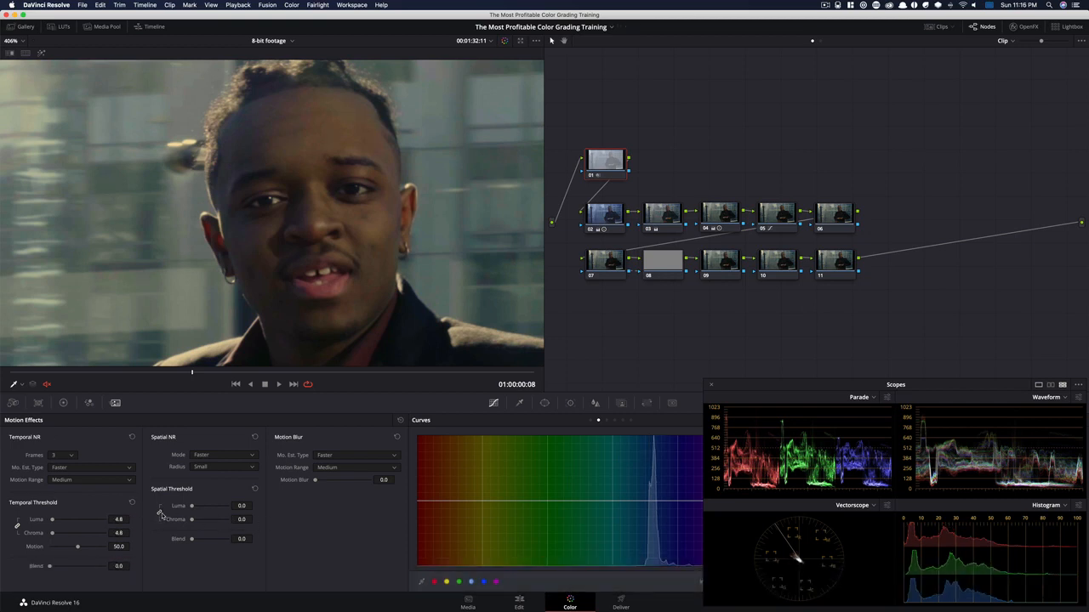
{"action": "left_click", "coordinate": [241, 519]}
{"action": "type", "text": "6.8"}
{"action": "key", "text": "Return"}
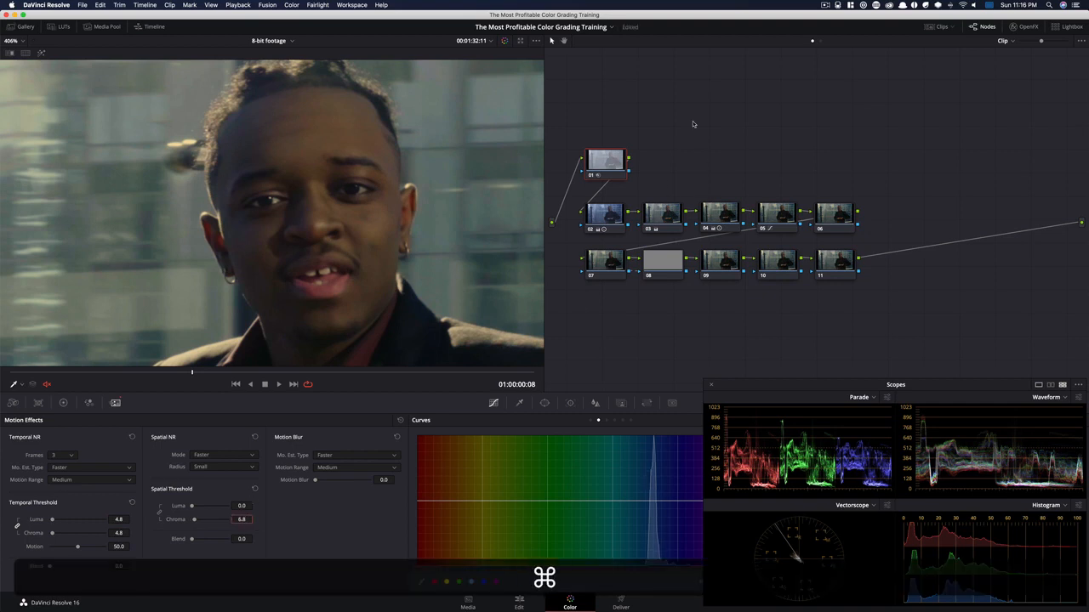
Compare the close-up of the man's face with node 01's noise reduction off and on
{"action": "key", "text": "super+d"}
{"action": "key", "text": "super+d"}
{"action": "key", "text": "super+d"}
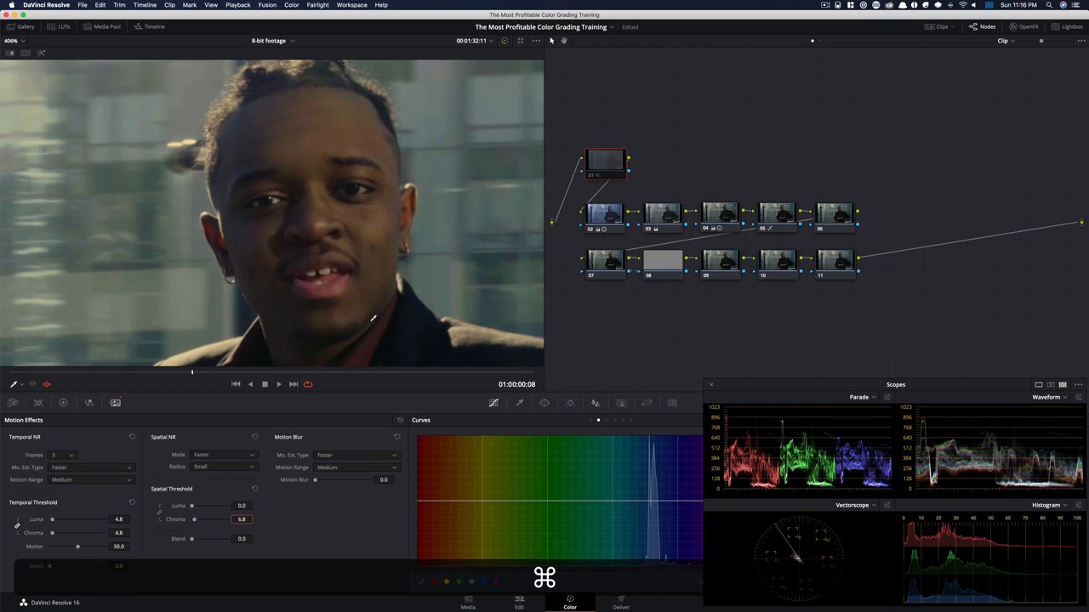
{"action": "key", "text": "super+d"}
{"action": "key", "text": "super+d"}
{"action": "key", "text": "super+d"}
{"action": "key", "text": "super+d"}
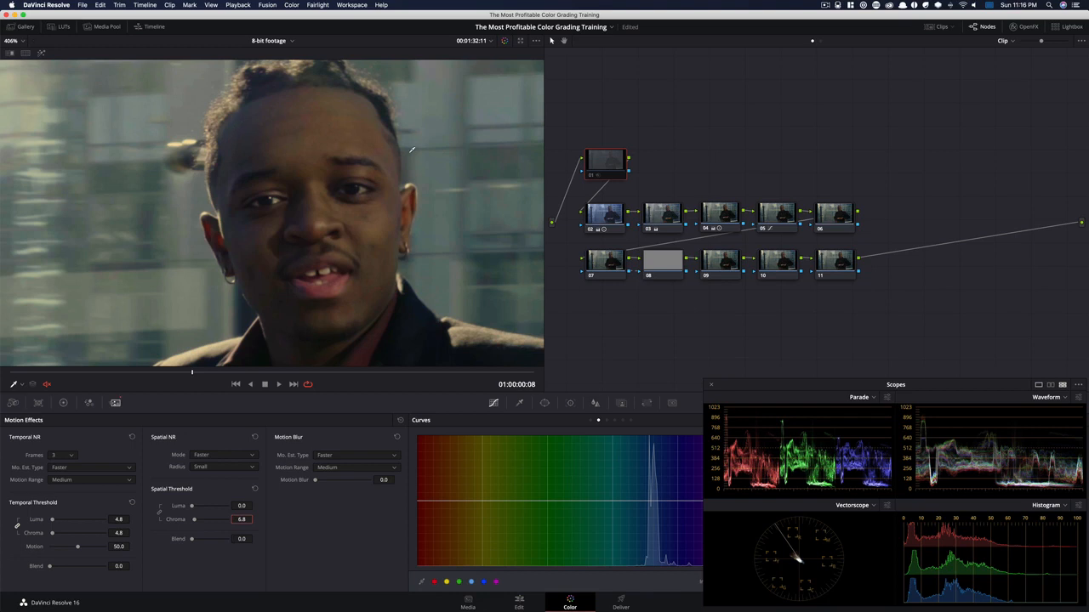
{"action": "key", "text": "super+d"}
{"action": "key", "text": "super+d"}
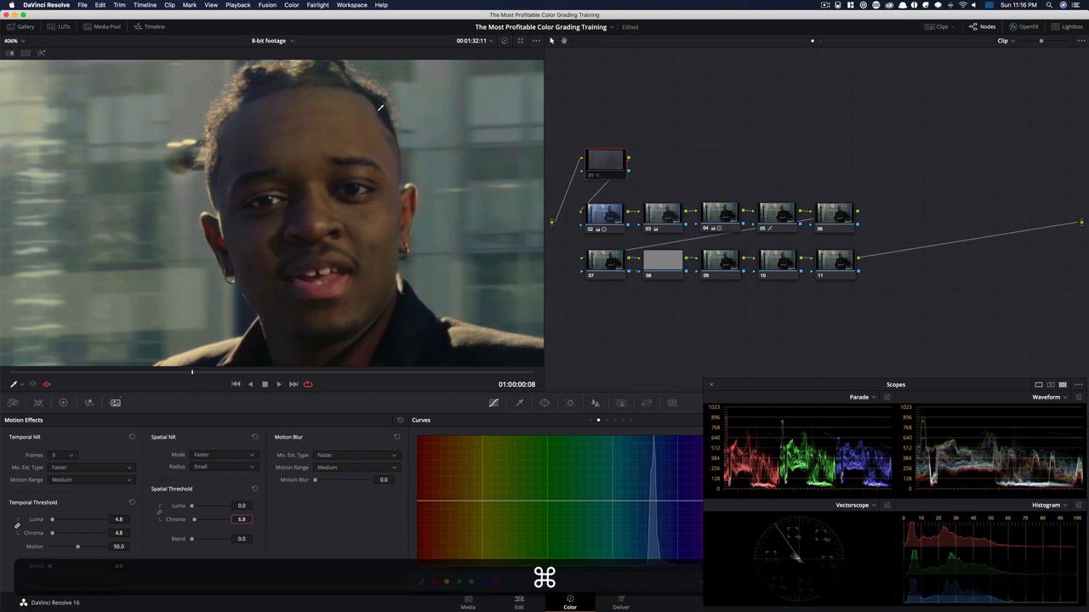
{"action": "key", "text": "super+d"}
{"action": "key", "text": "super+d"}
{"action": "key", "text": "super+d"}
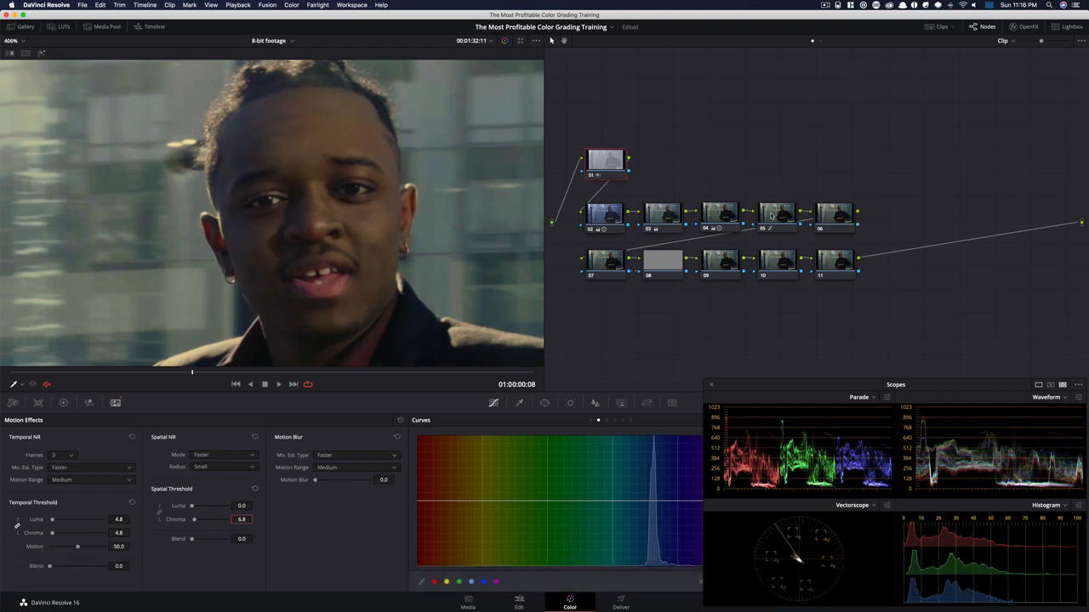
Select node 05 and lower its Hue Vs Lum curve slightly across the red and yellow hues
{"action": "left_click", "coordinate": [766, 217]}
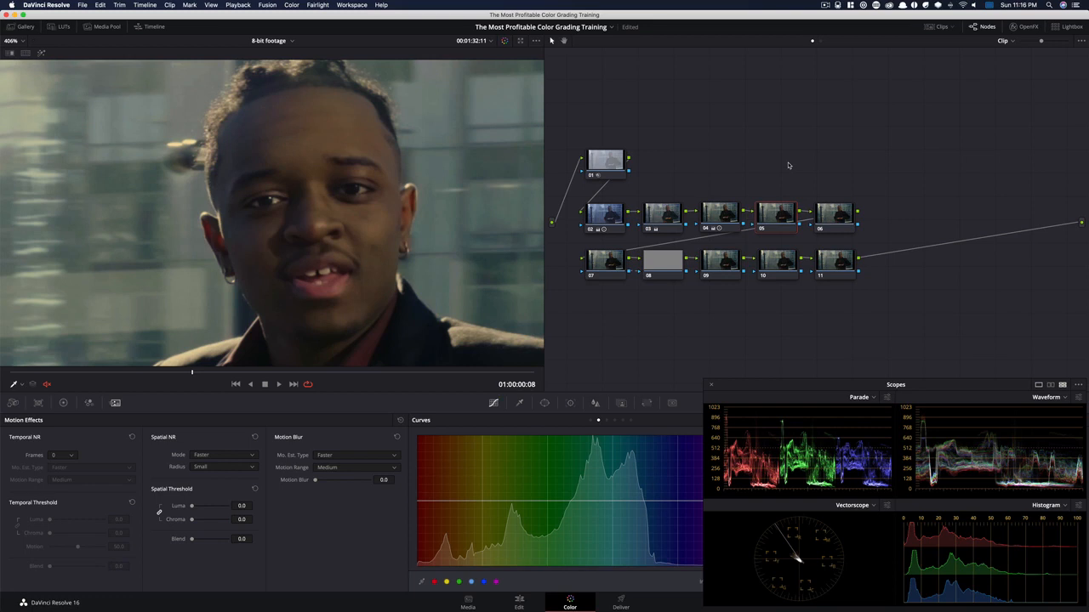
{"action": "left_click", "coordinate": [62, 403]}
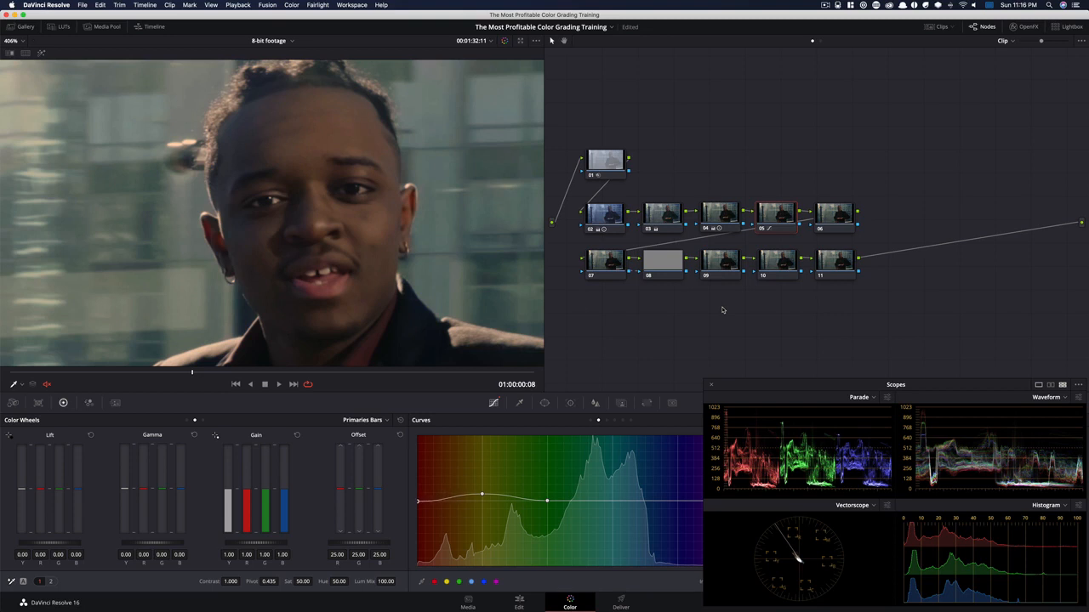
{"action": "key", "text": "super+d"}
{"action": "key", "text": "super+d"}
{"action": "key", "text": "alt+x"}
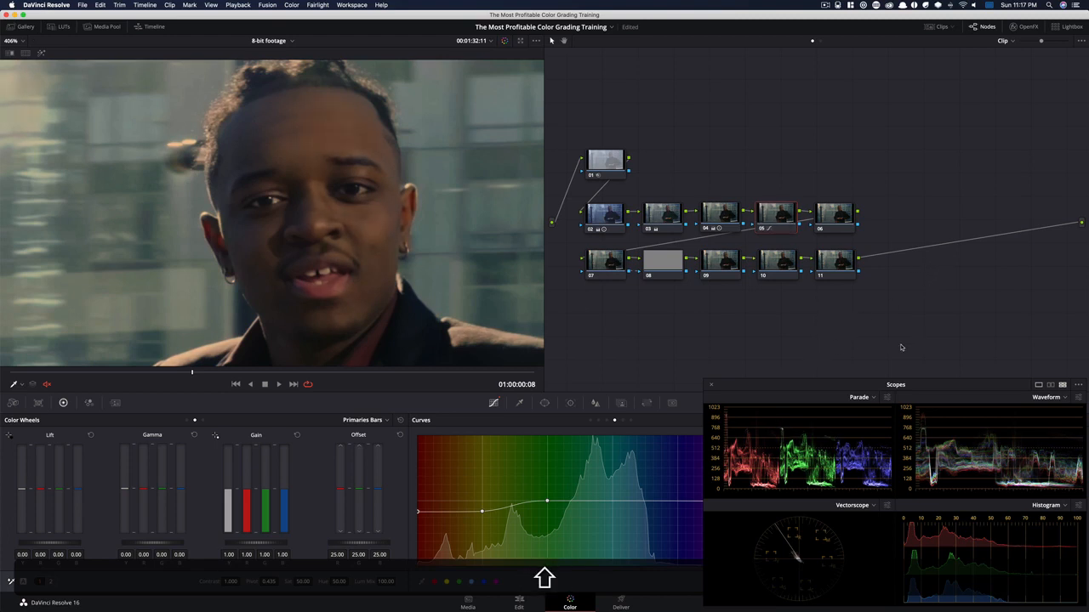
Examine the man's raised hand close up with node 05 disabled and enabled, and return to the full frame
{"action": "key", "text": "shift+z"}
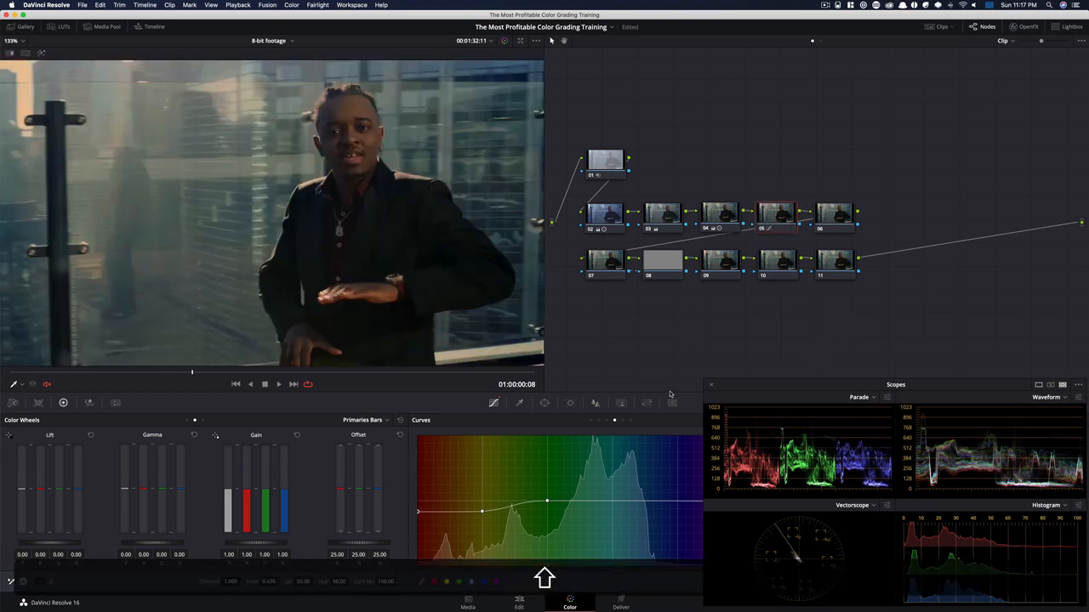
{"action": "scroll", "coordinate": [444, 303], "scroll_direction": "up", "scroll_amount": 3}
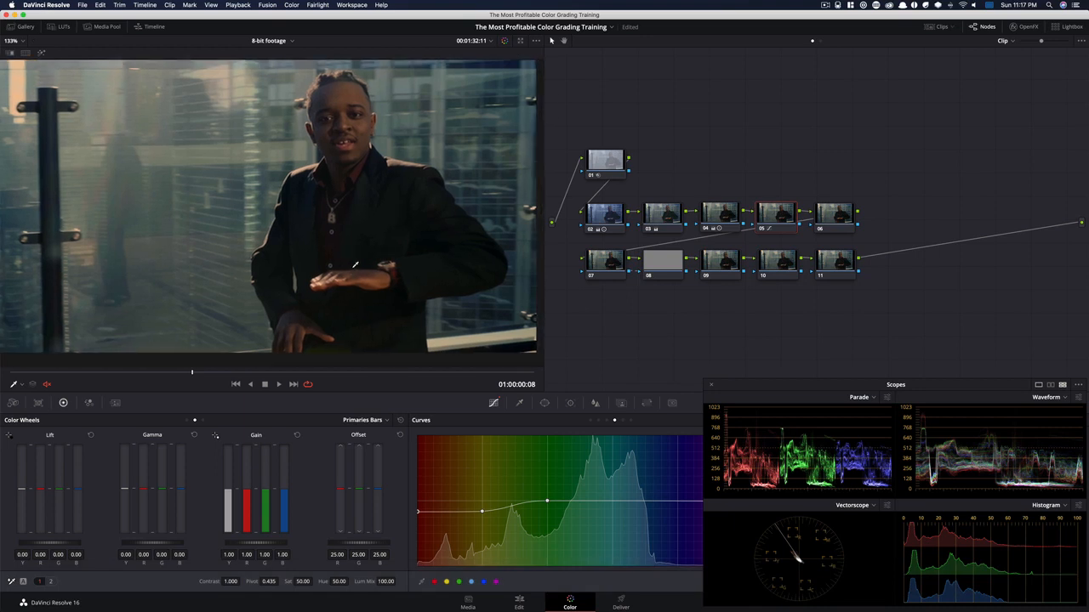
{"action": "scroll", "coordinate": [443, 303], "scroll_direction": "up", "scroll_amount": 5}
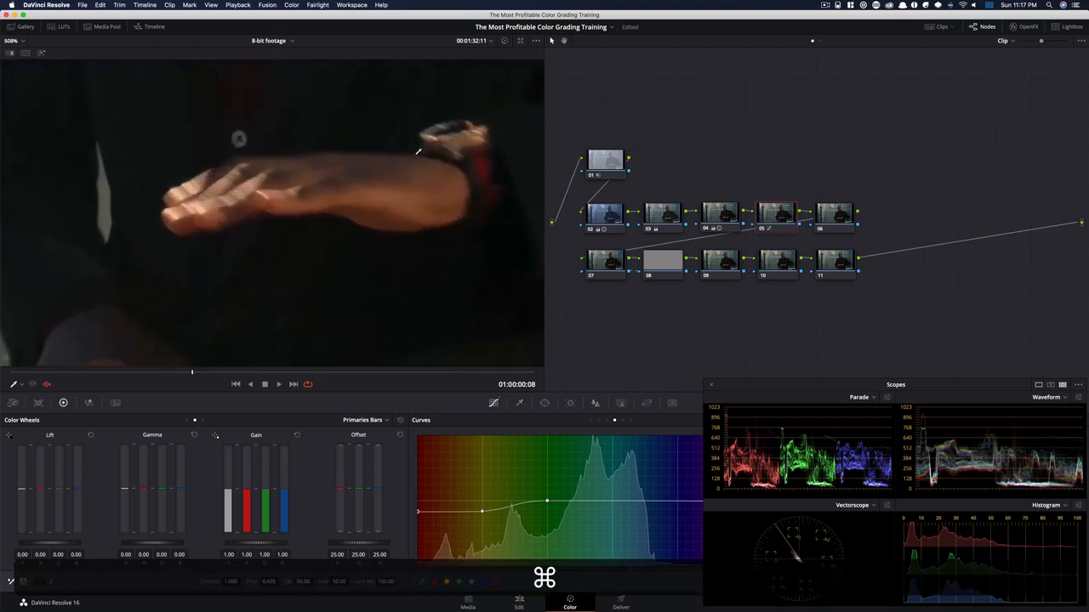
{"action": "left_click_drag", "start_coordinate": [390, 232], "coordinate": [361, 230]}
{"action": "key", "text": "super+d"}
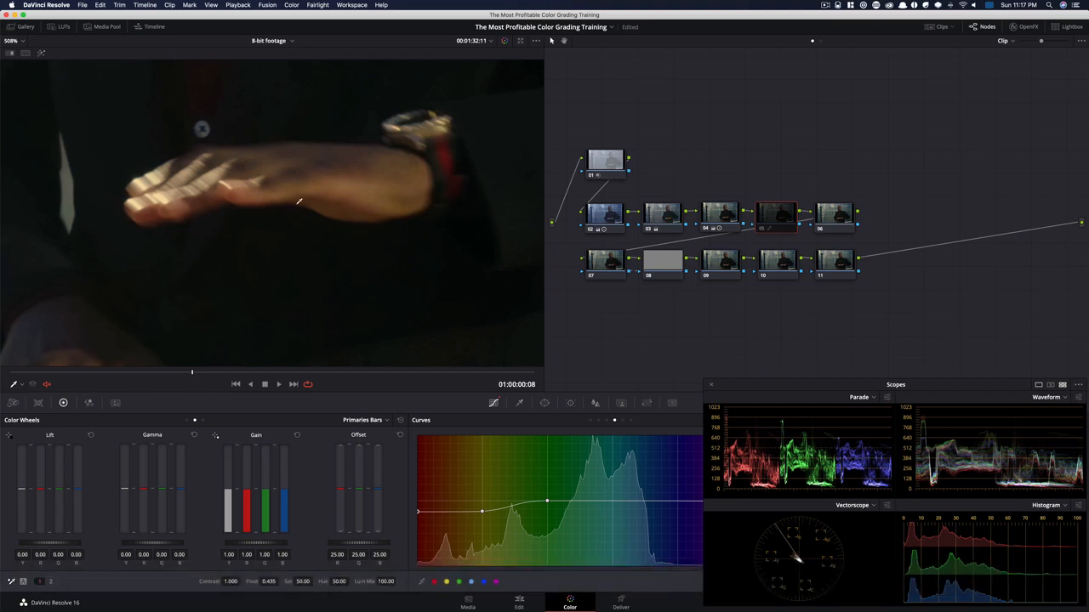
{"action": "key", "text": "super+d"}
{"action": "key", "text": "shift+z"}
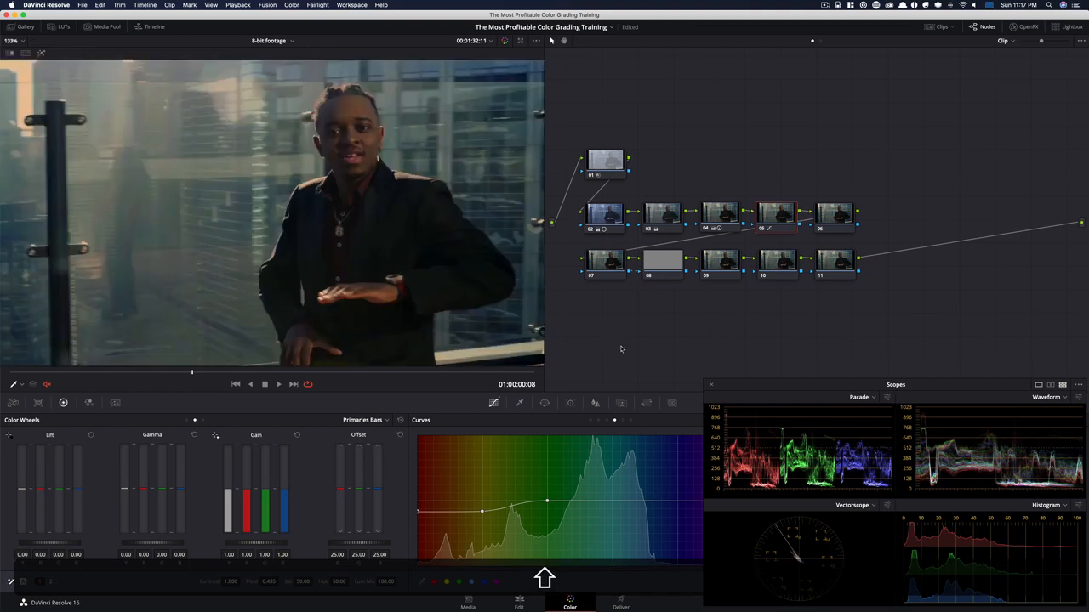
Compare the whole frame repeatedly with and without node 05's skin adjustment
{"action": "key", "text": "super+d"}
{"action": "key", "text": "super+d"}
{"action": "key", "text": "super+d"}
{"action": "key", "text": "super+d"}
{"action": "key", "text": "super+d"}
{"action": "key", "text": "super+d"}
{"action": "key", "text": "super+d"}
{"action": "key", "text": "super+d"}
{"action": "key", "text": "super+d"}
{"action": "key", "text": "super+d"}
{"action": "key", "text": "super+d"}
{"action": "key", "text": "super+d"}
Set node 06's Color Boost to -2.80, checking the image in an enlarged viewer
{"action": "left_click", "coordinate": [841, 205]}
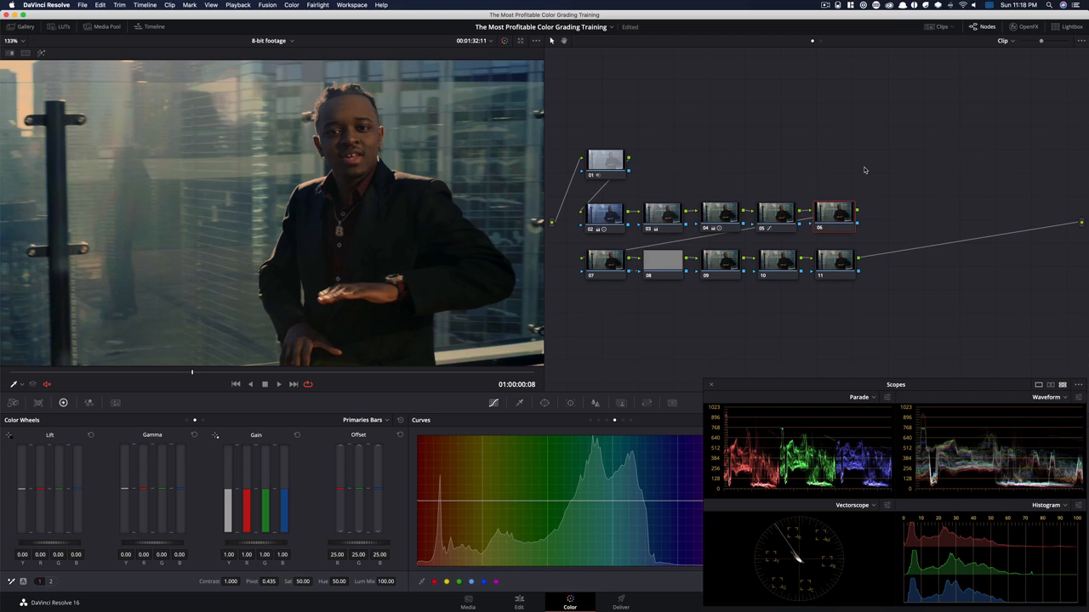
{"action": "left_click", "coordinate": [187, 420]}
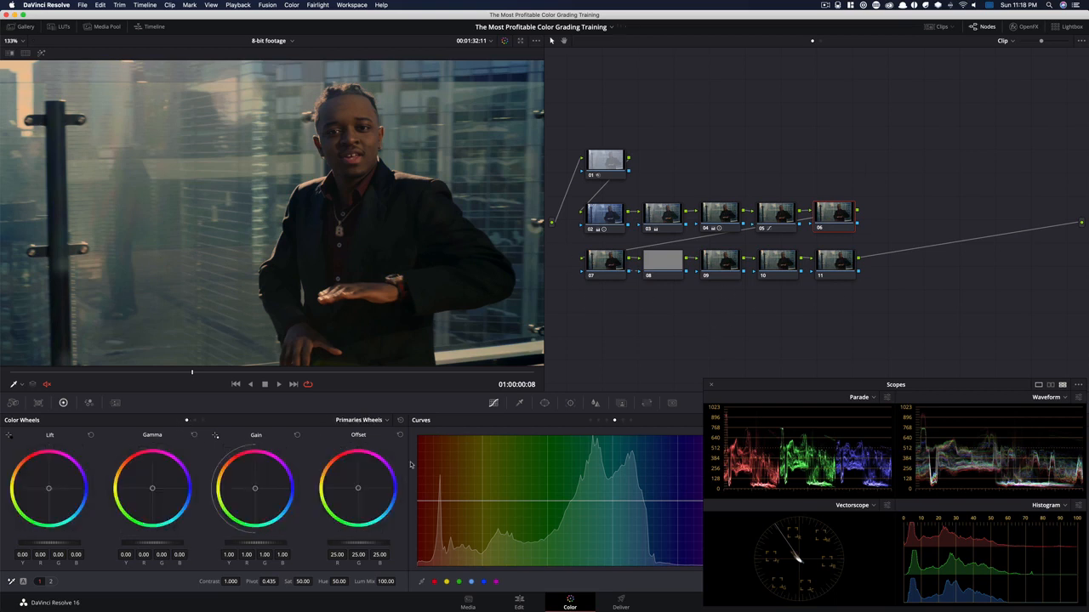
{"action": "left_click", "coordinate": [50, 582]}
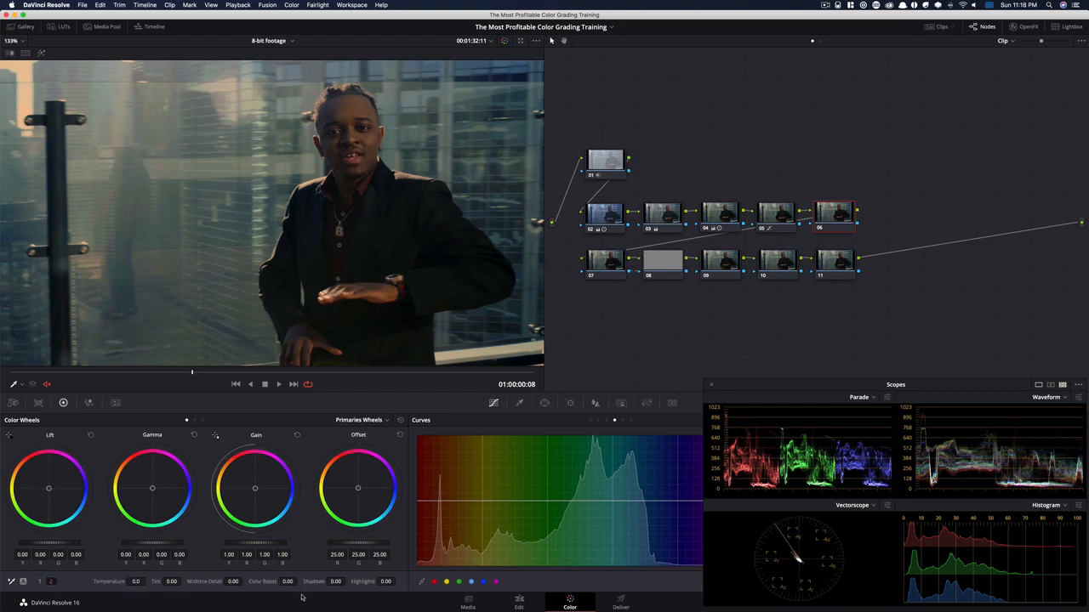
{"action": "left_click_drag", "start_coordinate": [287, 582], "coordinate": [230, 582]}
{"action": "key", "text": "shift+f"}
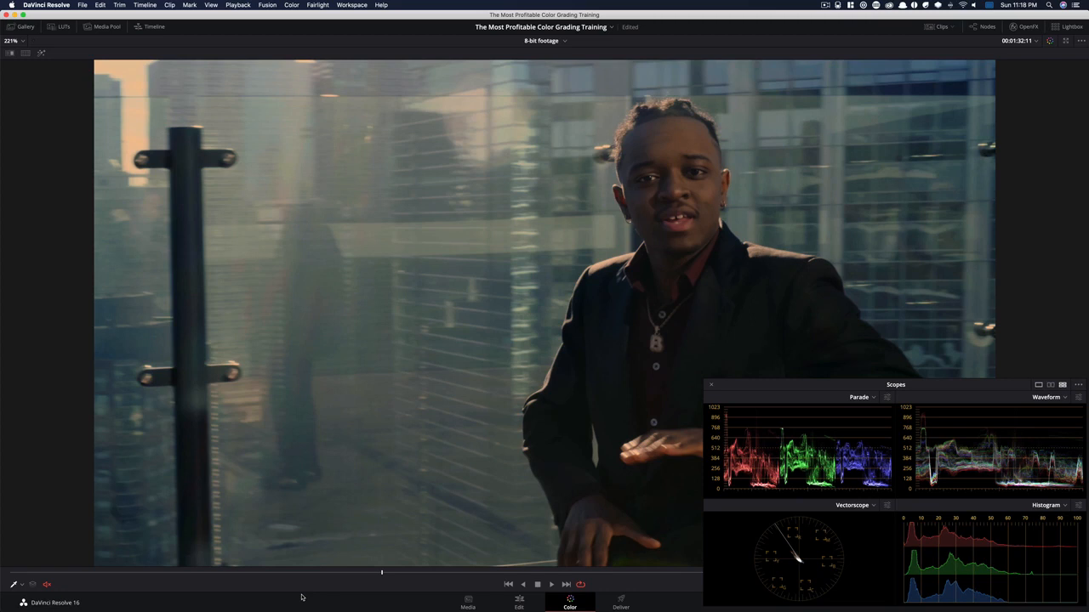
{"action": "key", "text": "shift+f"}
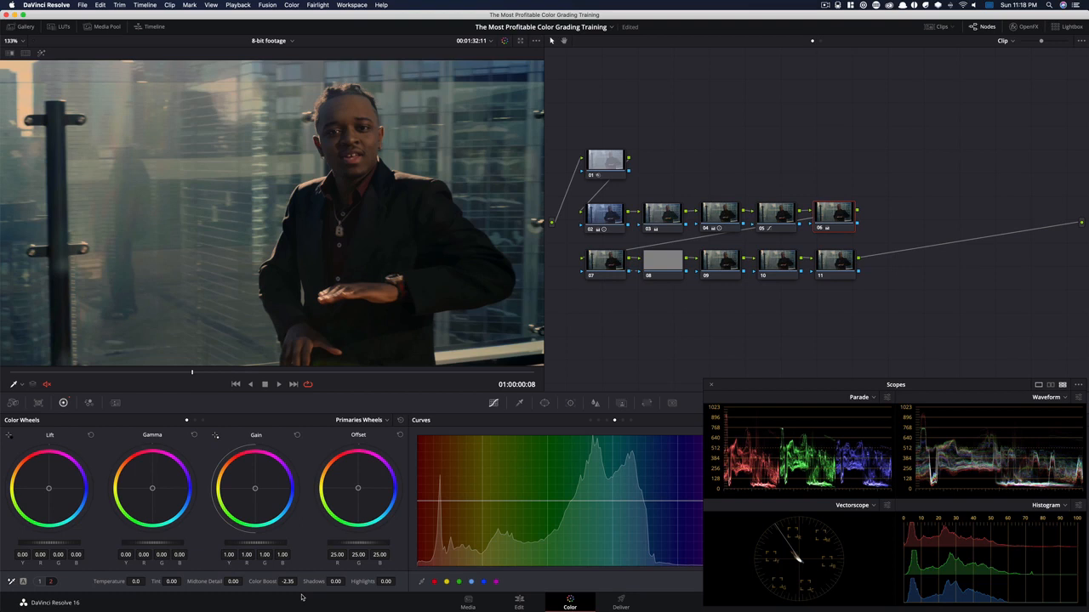
{"action": "mouse_move", "coordinate": [288, 581]}
{"action": "left_mouse_down"}
{"action": "mouse_move", "coordinate": [233, 582]}
{"action": "mouse_move", "coordinate": [287, 582]}
{"action": "left_mouse_up"}
Pull node 06's Hue Vs Sat curve down across the green, cyan and blue hues, with 0.80 saturation at the blue point
{"action": "left_click_drag", "start_coordinate": [778, 389], "coordinate": [770, 180]}
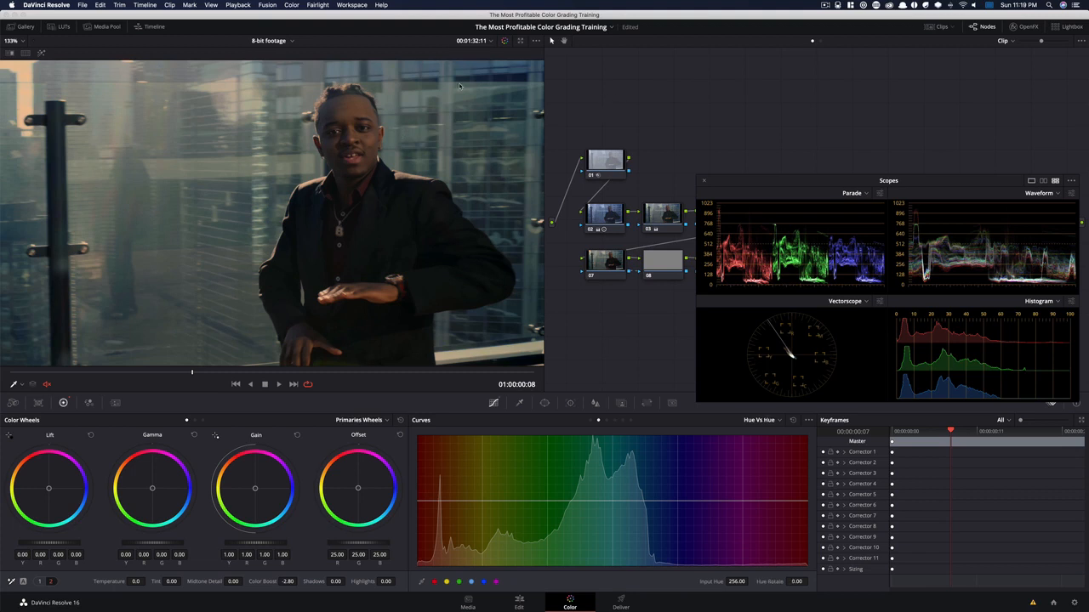
{"action": "left_click", "coordinate": [517, 73]}
{"action": "key", "text": "super+z"}
{"action": "key", "text": "super"}
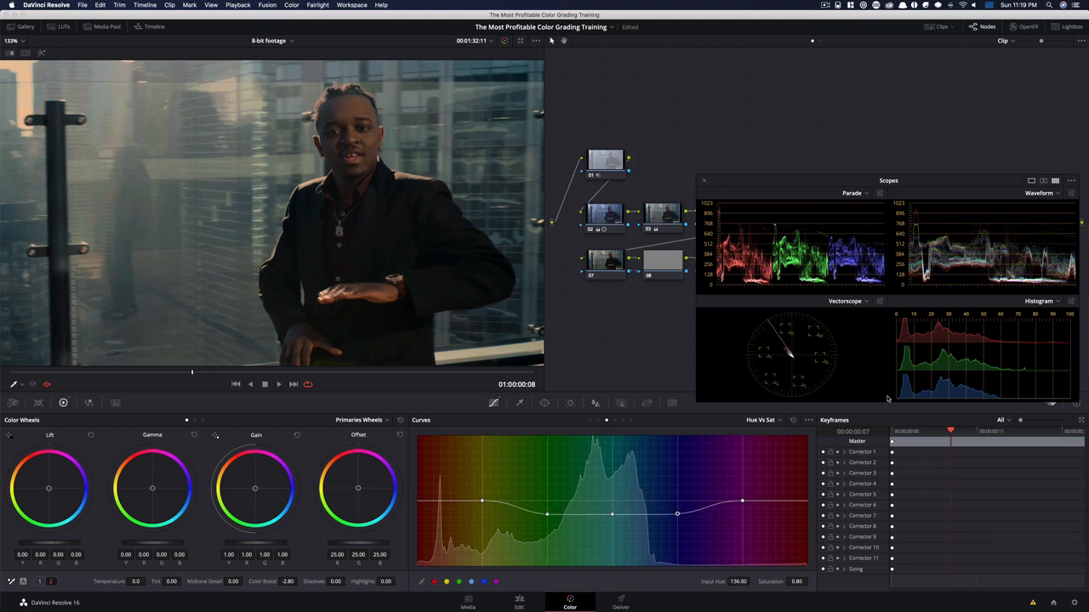
Lower node 06's Hue Vs Lum curve across the green, cyan and blue hues, with a Lum Gain of 0.88 at green
{"action": "key", "text": "super"}
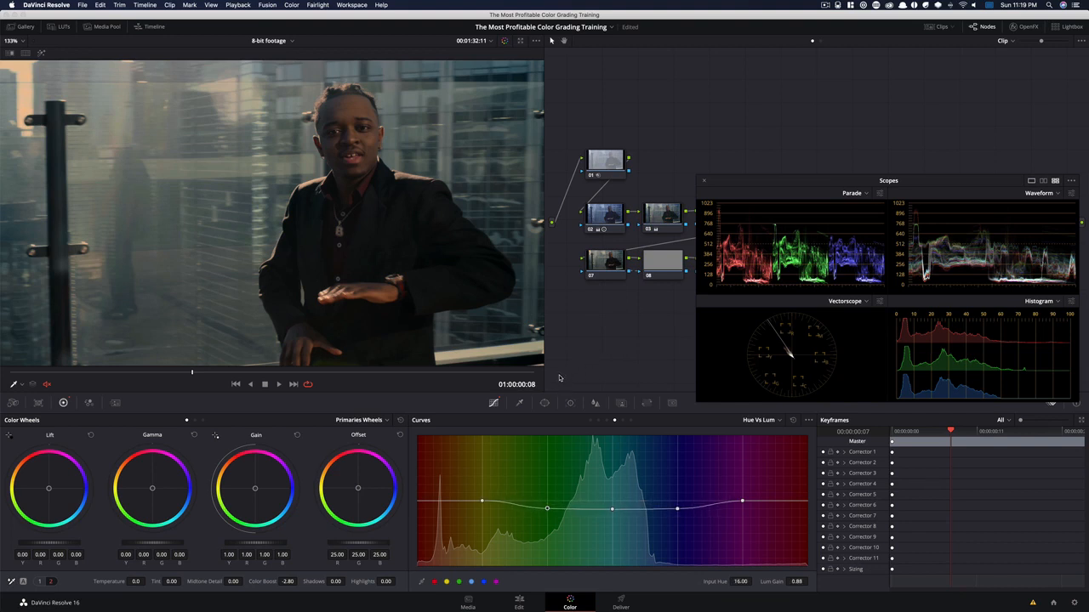
{"action": "key", "text": "super"}
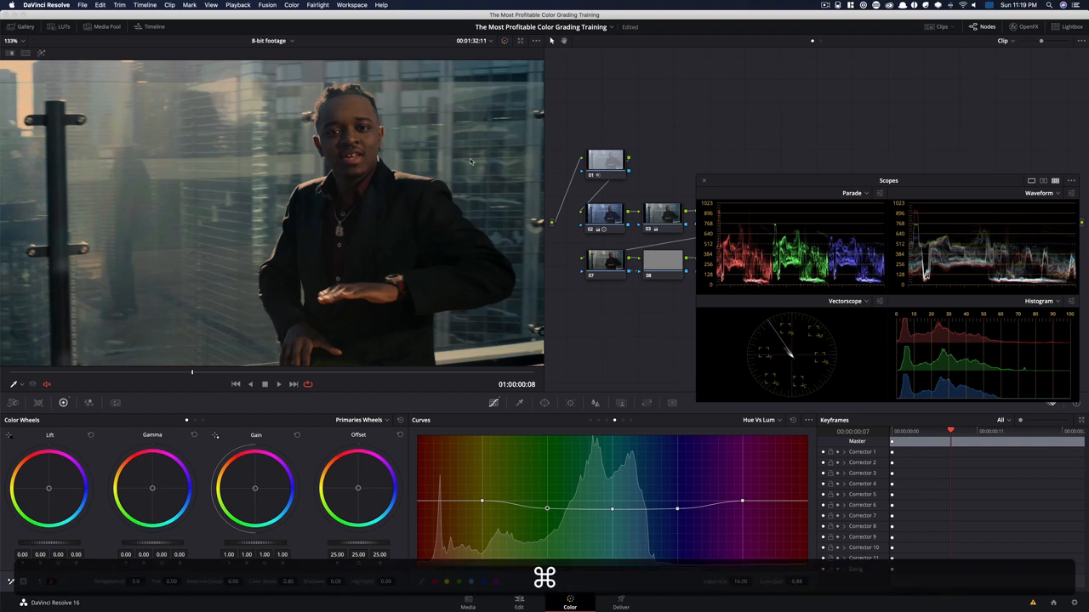
{"action": "left_click_drag", "start_coordinate": [778, 181], "coordinate": [780, 390]}
Select nodes 05 and 06 together and compare the frame with both disabled and enabled
{"action": "key", "text": "super"}
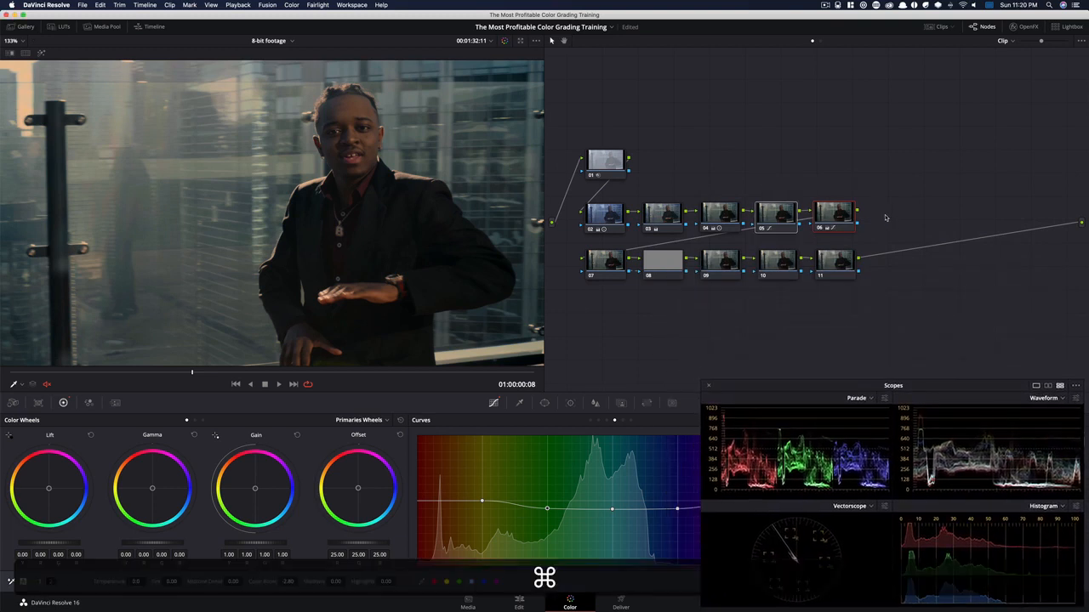
{"action": "key", "text": "super+d"}
{"action": "key", "text": "super+d"}
{"action": "key", "text": "super+d"}
{"action": "key", "text": "super+d"}
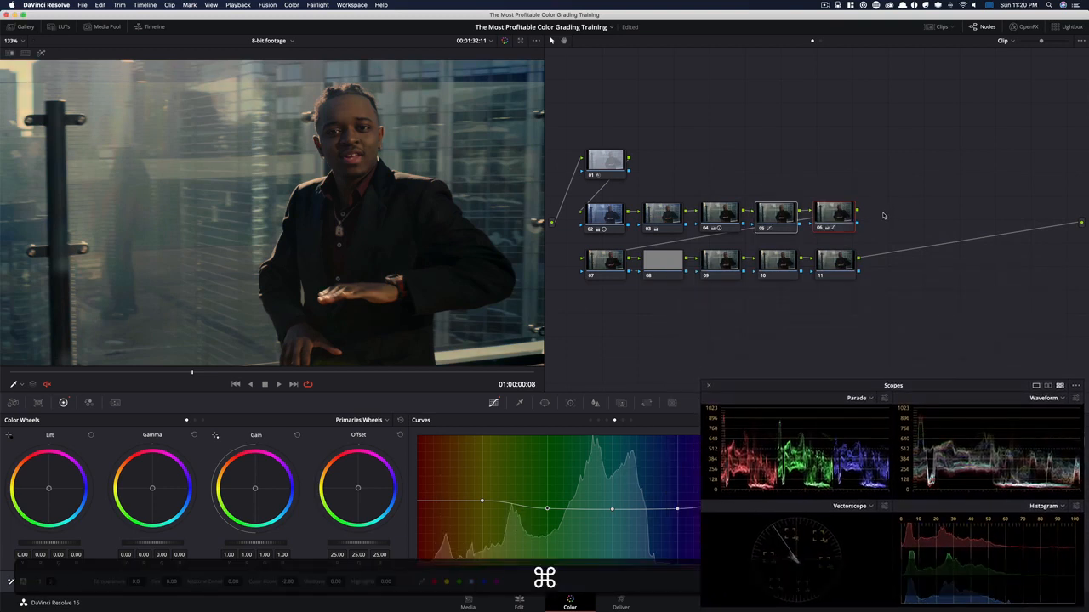
{"action": "key", "text": "super+d"}
{"action": "key", "text": "super+d"}
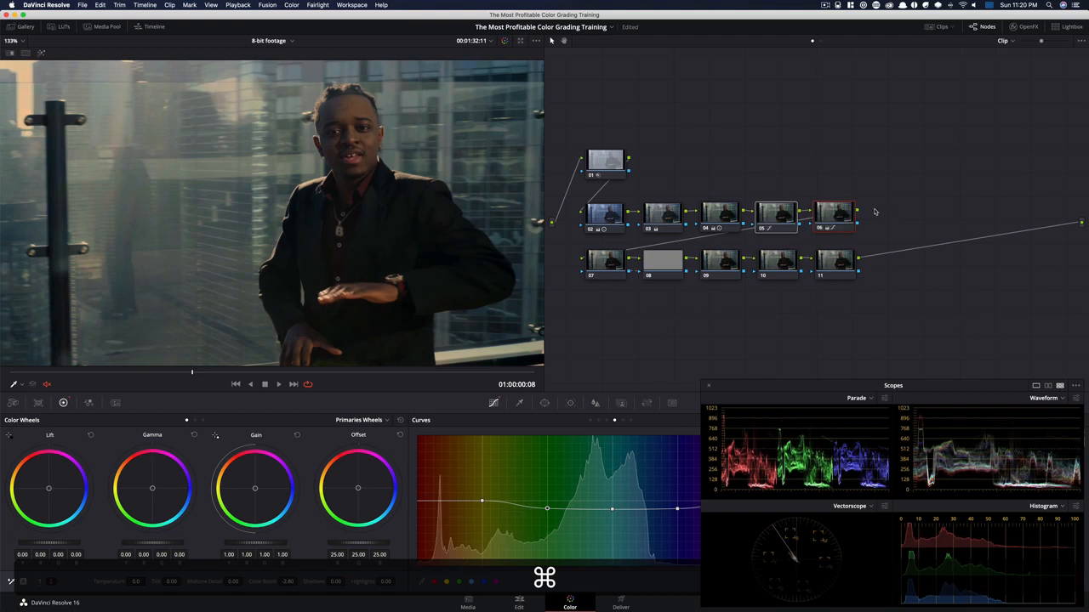
{"action": "key", "text": "super+d"}
{"action": "key", "text": "super+d"}
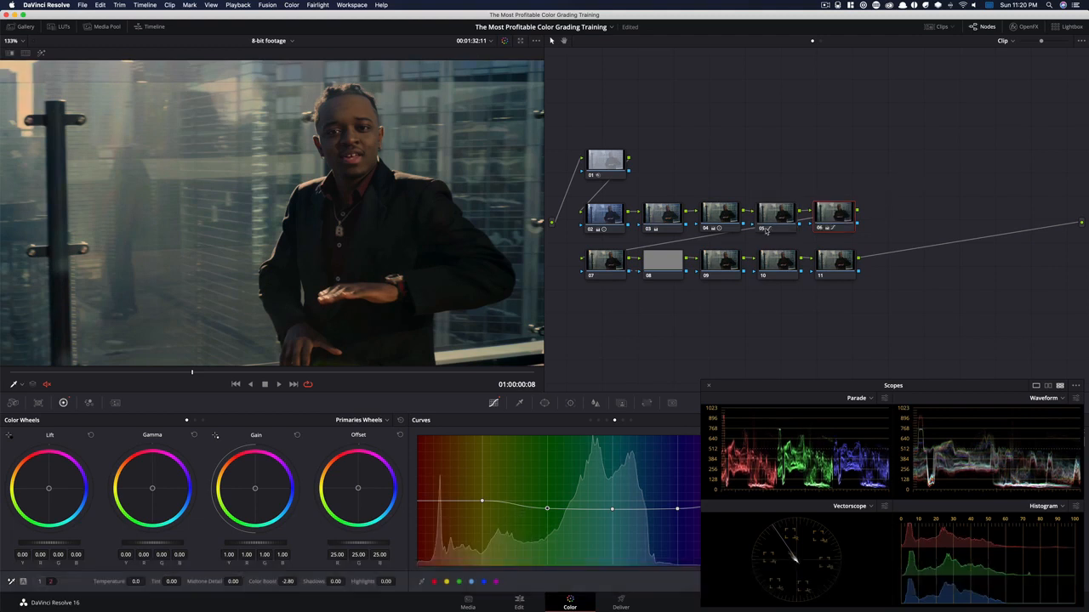
Add a circle window to node 07 around the man as a tall tilted ellipse, about size 56.65, aspect 18.69 and rotation -15.97
{"action": "left_click", "coordinate": [592, 263]}
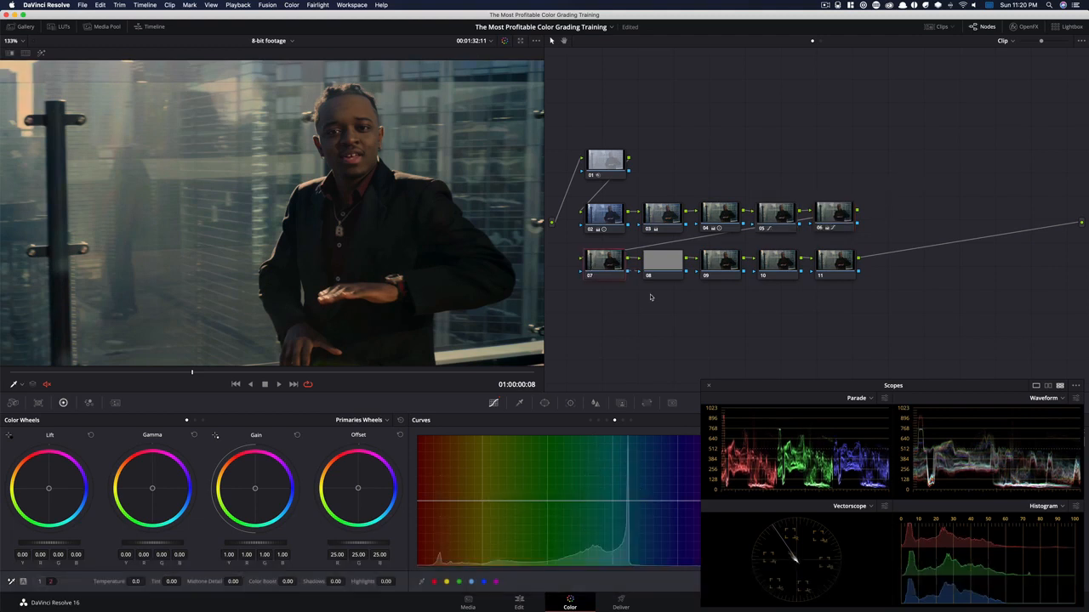
{"action": "left_click", "coordinate": [544, 403]}
{"action": "left_click_drag", "start_coordinate": [854, 385], "coordinate": [834, 167]}
{"action": "left_click", "coordinate": [427, 483]}
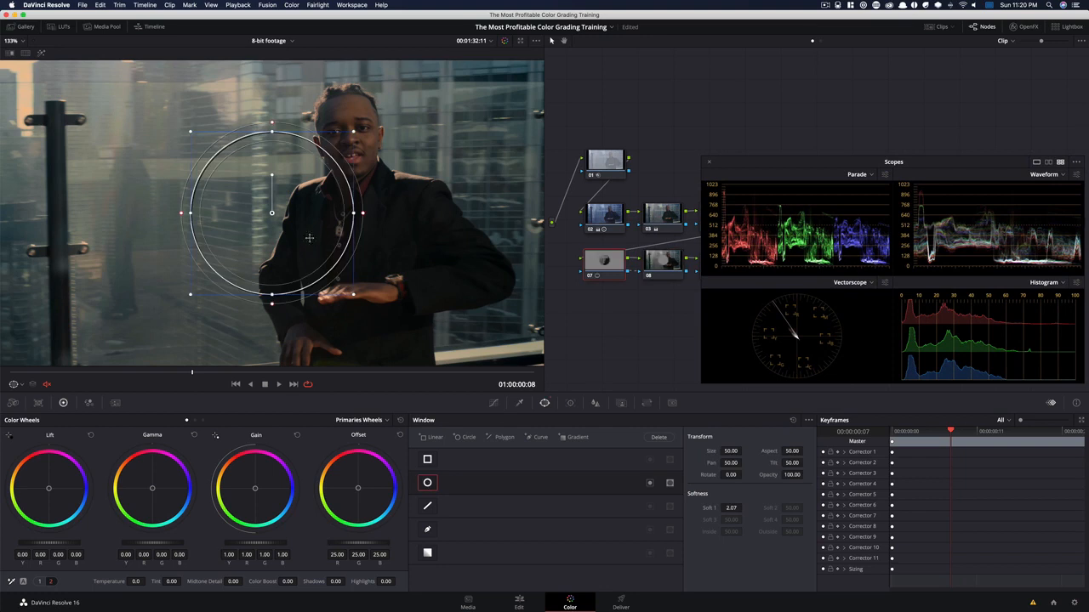
{"action": "scroll", "coordinate": [323, 245], "scroll_direction": "down", "scroll_amount": 5}
{"action": "scroll", "coordinate": [272, 213], "scroll_direction": "down", "scroll_amount": 1}
{"action": "left_click_drag", "start_coordinate": [272, 213], "coordinate": [293, 299]}
{"action": "mouse_move", "coordinate": [314, 212]}
{"action": "left_mouse_down"}
{"action": "mouse_move", "coordinate": [325, 212]}
{"action": "mouse_move", "coordinate": [296, 217]}
{"action": "left_mouse_up"}
{"action": "left_click_drag", "start_coordinate": [295, 166], "coordinate": [289, 169]}
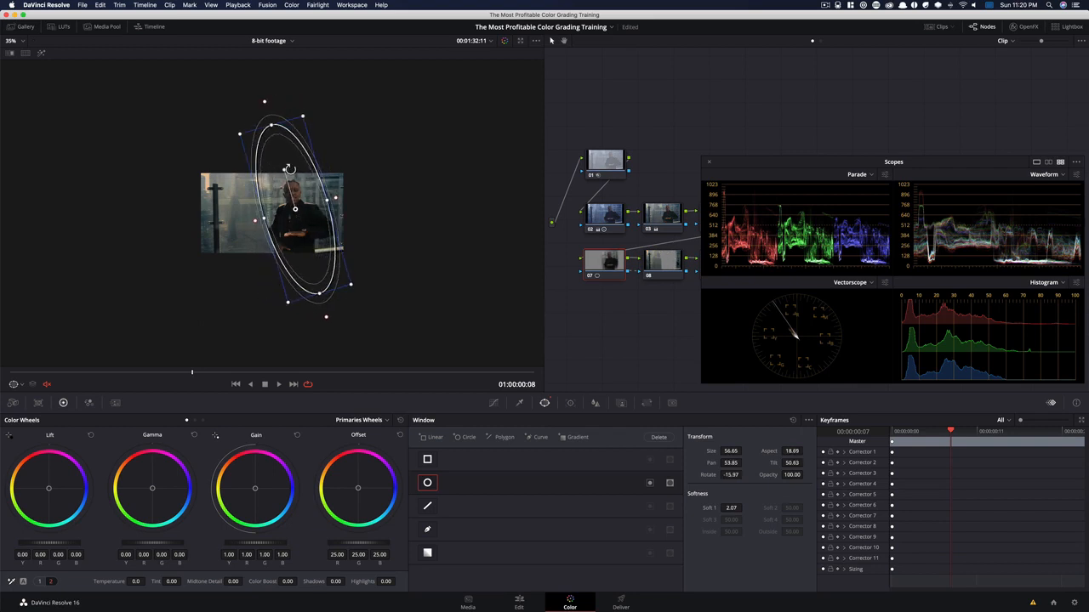
{"action": "left_click_drag", "start_coordinate": [316, 219], "coordinate": [315, 220]}
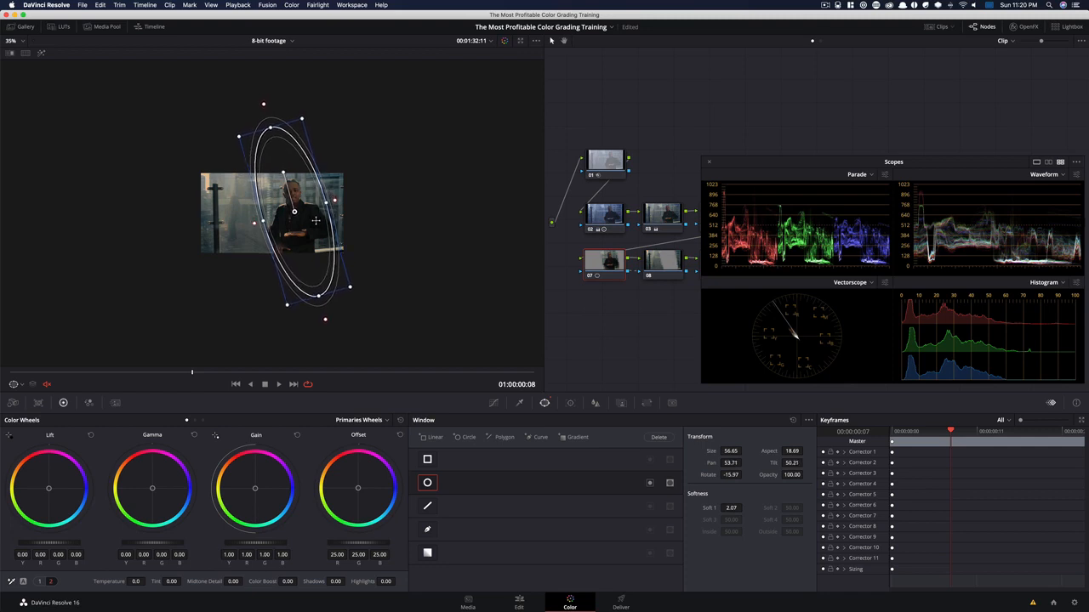
Set the softness of node 07's circle window to 23.59 and invert the window to affect the surroundings
{"action": "left_click_drag", "start_coordinate": [731, 508], "coordinate": [746, 508]}
{"action": "key", "text": "shift+z"}
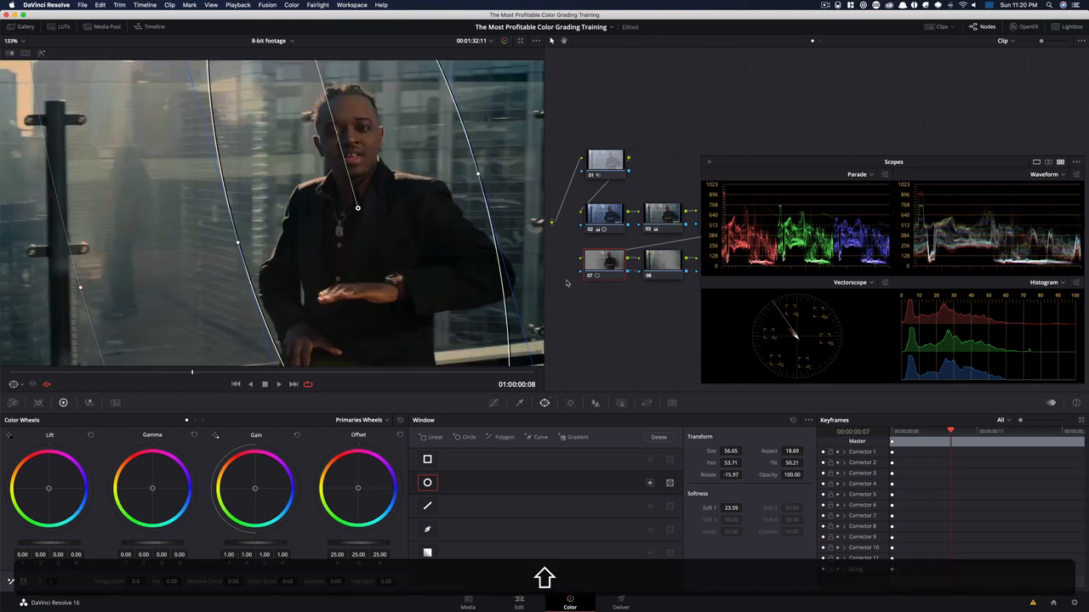
{"action": "left_click", "coordinate": [649, 483]}
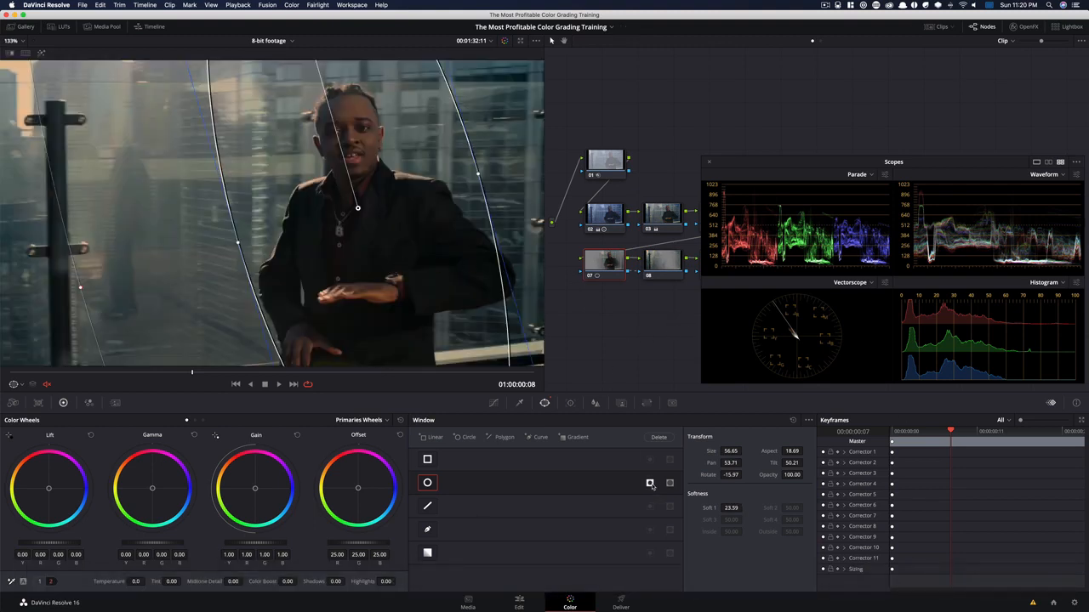
{"action": "left_click_drag", "start_coordinate": [764, 165], "coordinate": [765, 391]}
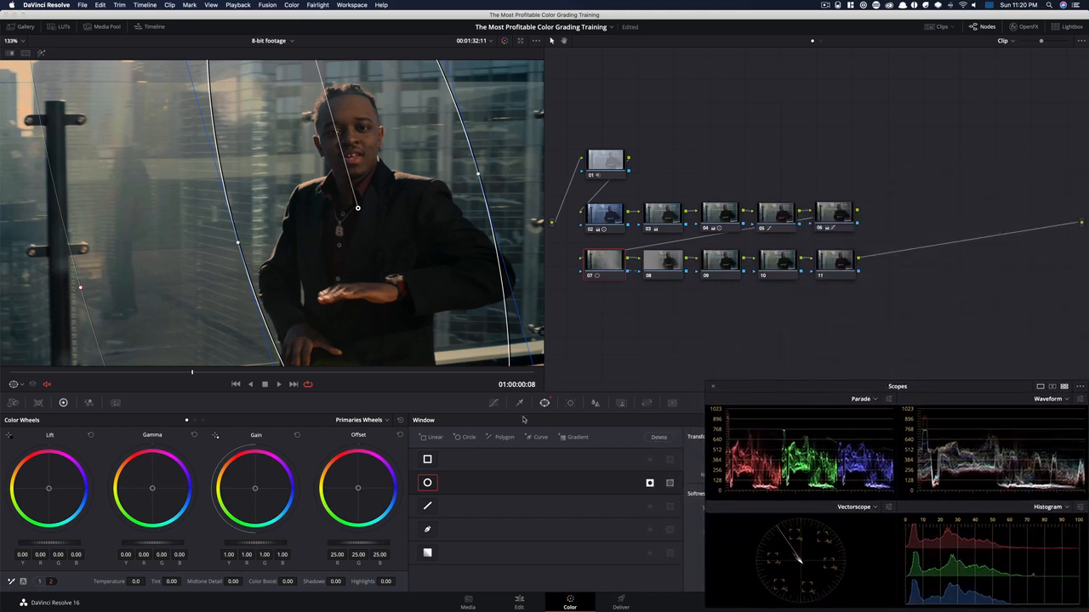
Pull the middle of node 07's custom curve slightly down to darken the surroundings, and compare the node disabled and enabled
{"action": "left_click", "coordinate": [495, 404]}
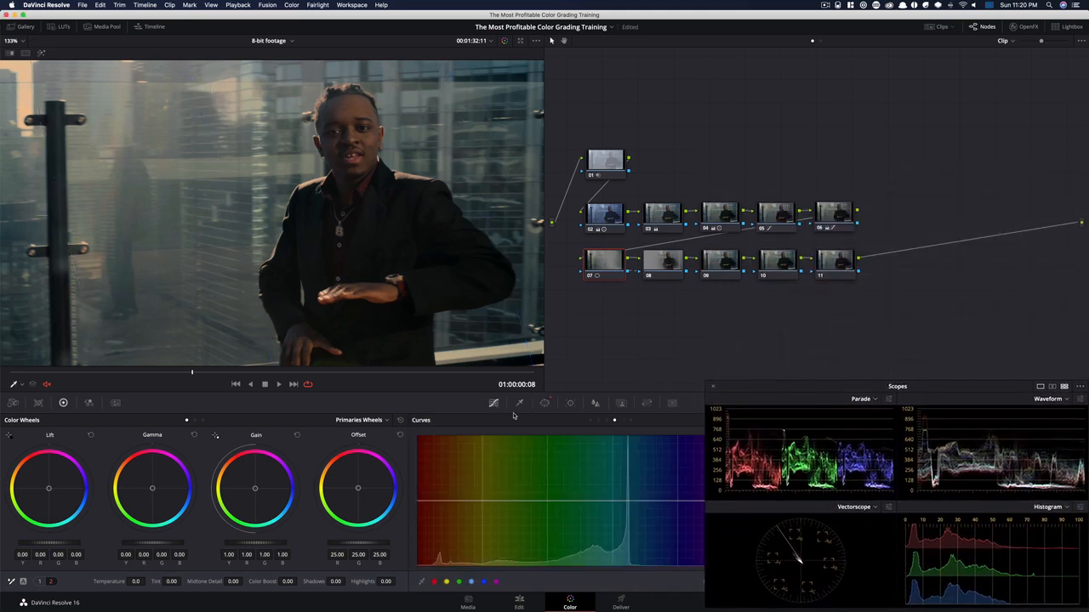
{"action": "left_click", "coordinate": [591, 421]}
{"action": "left_click_drag", "start_coordinate": [821, 392], "coordinate": [735, 165]}
{"action": "left_click", "coordinate": [803, 420]}
{"action": "left_click", "coordinate": [846, 477]}
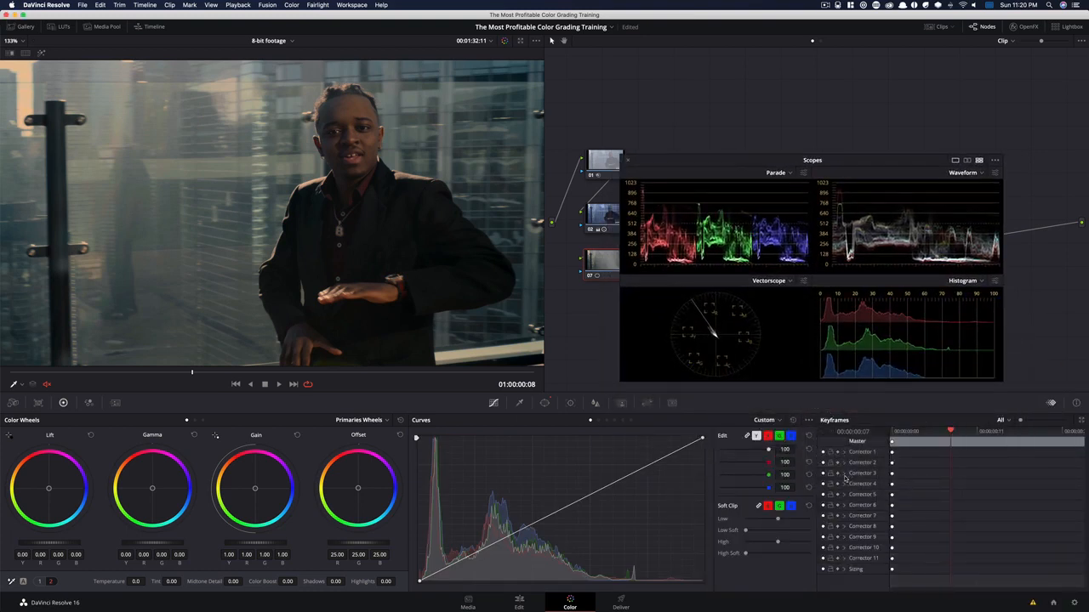
{"action": "left_click_drag", "start_coordinate": [708, 165], "coordinate": [789, 391]}
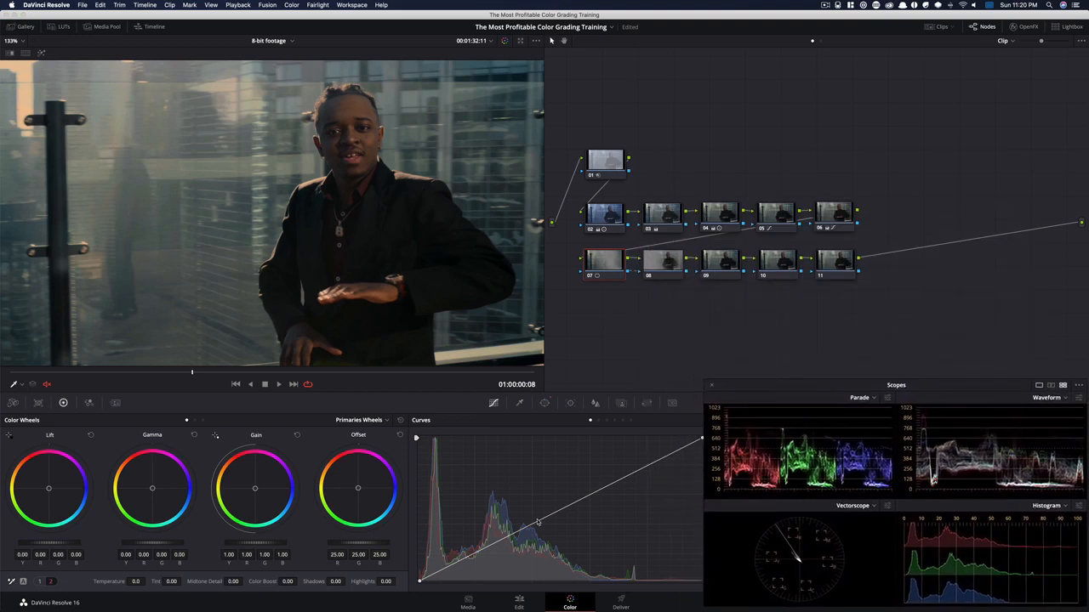
{"action": "mouse_move", "coordinate": [540, 524]}
{"action": "left_mouse_down"}
{"action": "mouse_move", "coordinate": [558, 535]}
{"action": "mouse_move", "coordinate": [536, 534]}
{"action": "left_mouse_up"}
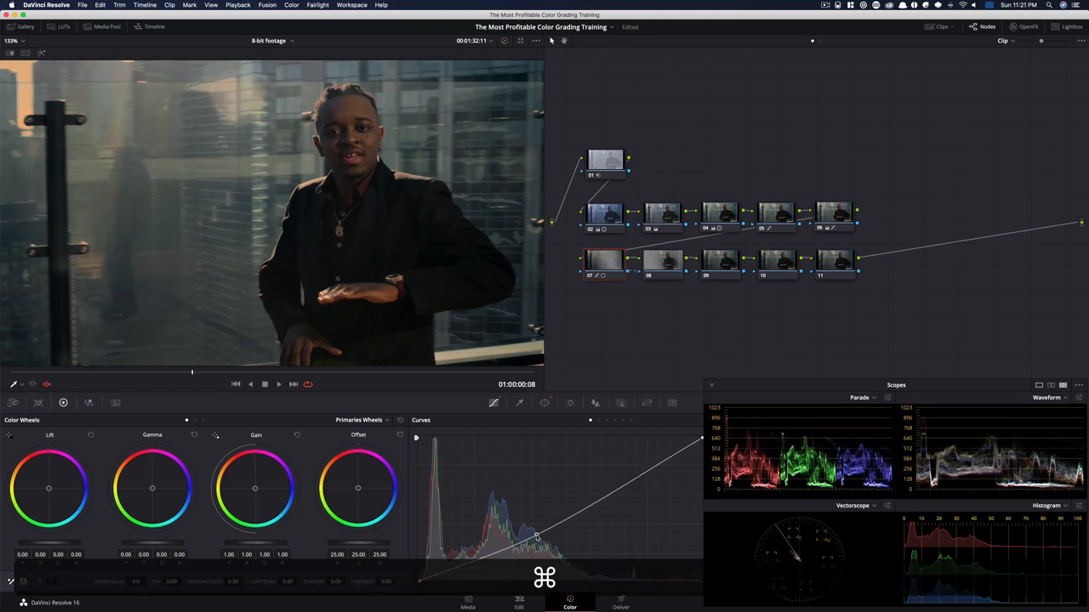
{"action": "key", "text": "super+d"}
{"action": "key", "text": "super+d"}
Enable editable splines for node 08's custom curve, raise its highlight handle to brighten the man, and compare the node disabled and enabled
{"action": "left_click", "coordinate": [662, 265]}
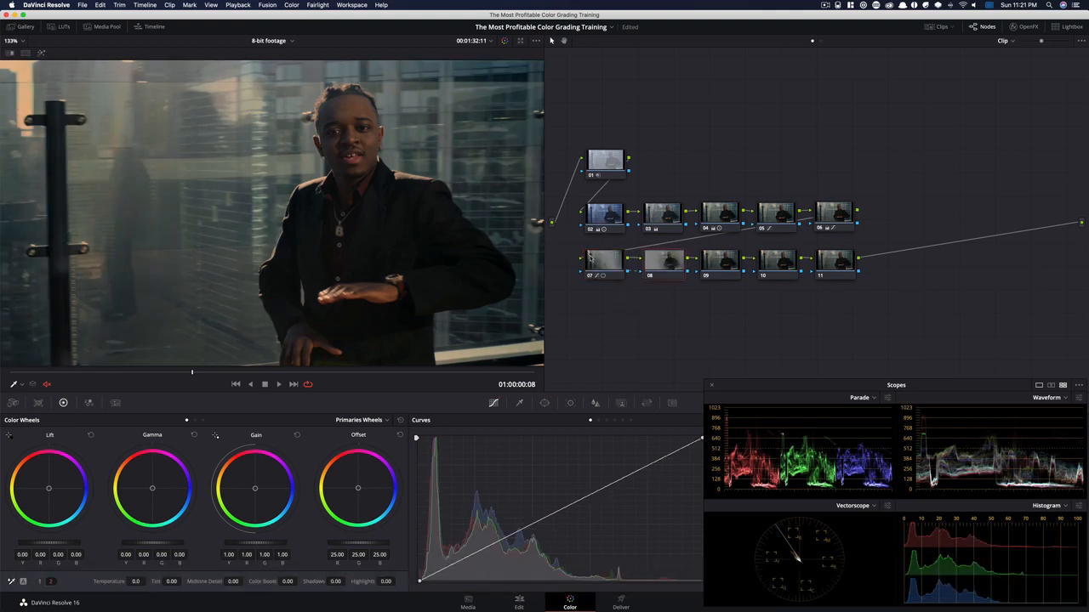
{"action": "left_click_drag", "start_coordinate": [628, 257], "coordinate": [709, 238]}
{"action": "left_click_drag", "start_coordinate": [769, 384], "coordinate": [737, 167]}
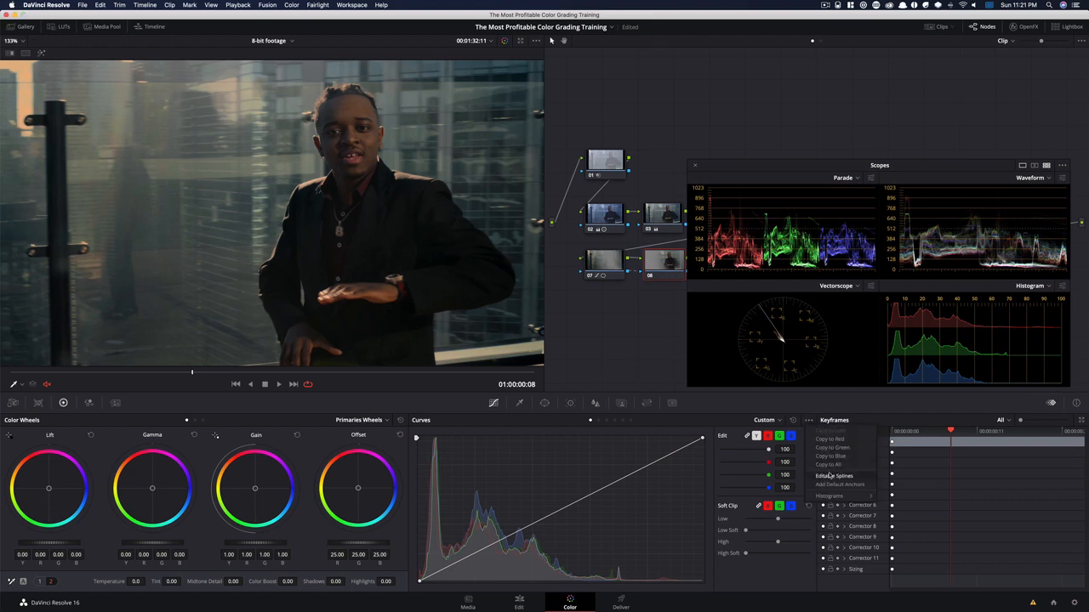
{"action": "left_click", "coordinate": [703, 440]}
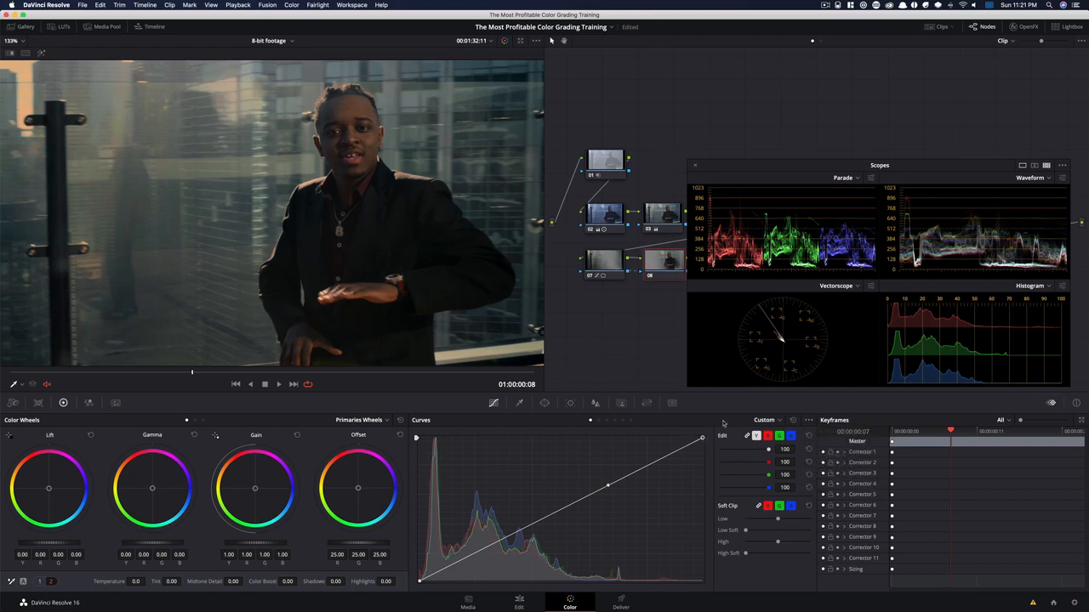
{"action": "left_click_drag", "start_coordinate": [609, 488], "coordinate": [607, 442]}
{"action": "key", "text": "super+d"}
{"action": "key", "text": "super+d"}
{"action": "left_click_drag", "start_coordinate": [783, 168], "coordinate": [800, 387]}
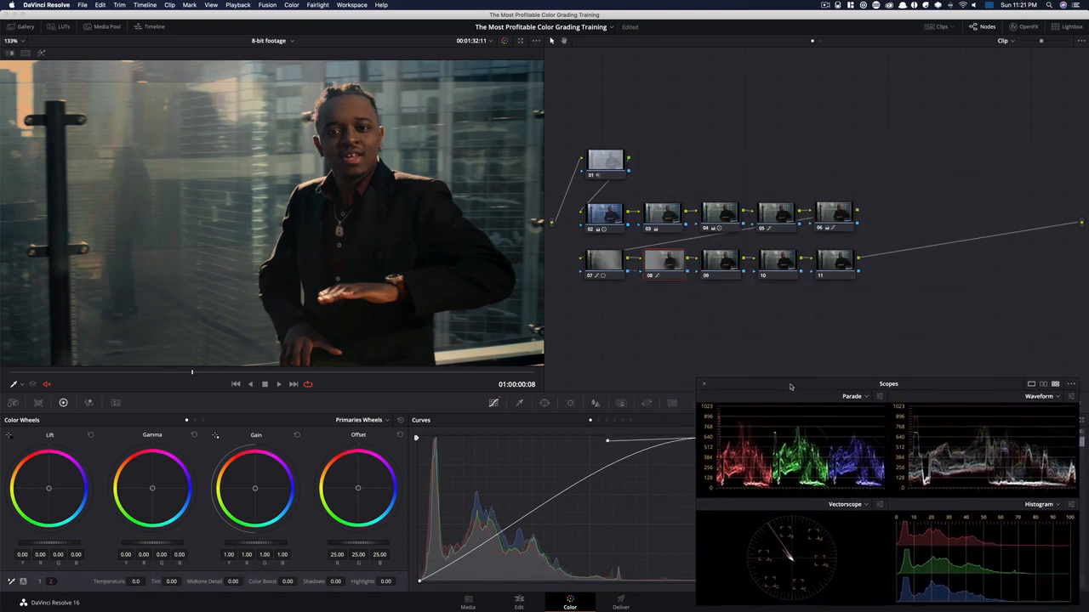
{"action": "key", "text": "super+d"}
Select nodes 07 and 08 together and compare the frame with both disabled and enabled
{"action": "key", "text": "super+d"}
{"action": "left_click_drag", "start_coordinate": [562, 254], "coordinate": [664, 292]}
{"action": "key", "text": "super+d"}
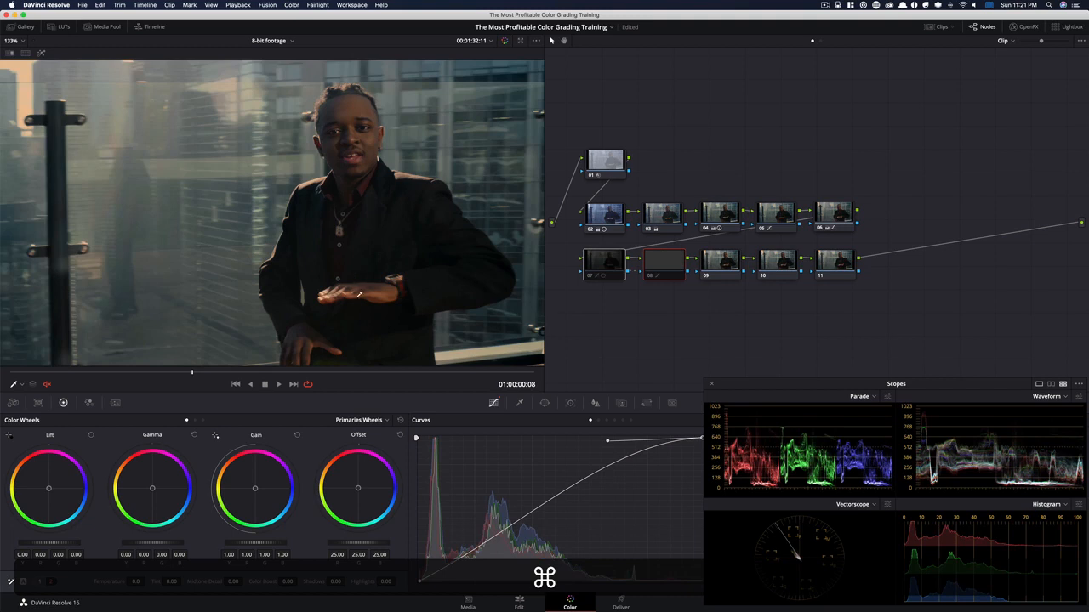
{"action": "key", "text": "super+d"}
{"action": "key", "text": "super+d"}
{"action": "key", "text": "super+d"}
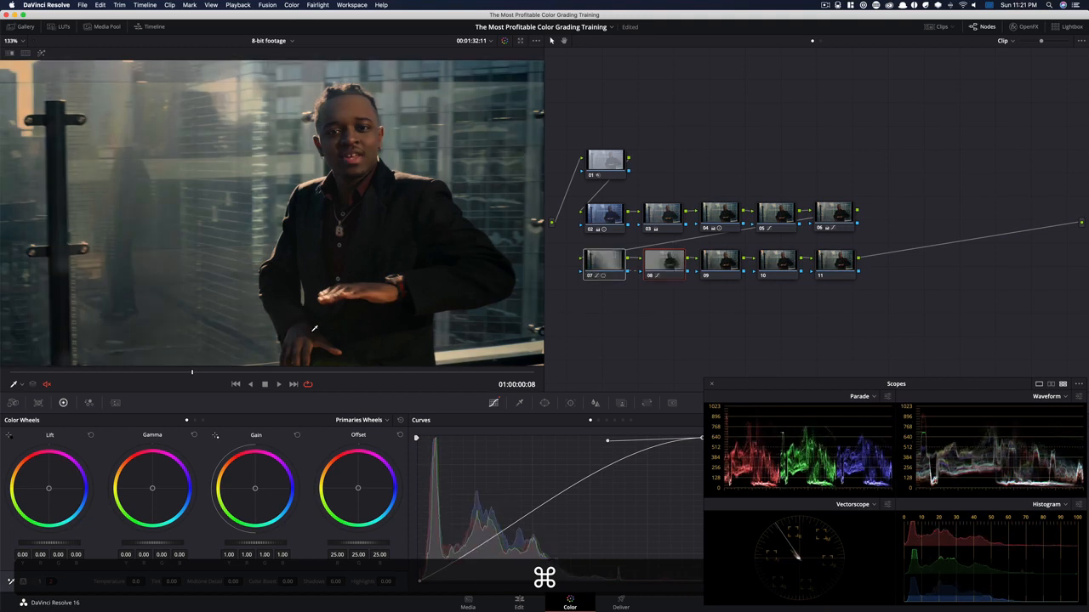
{"action": "key", "text": "super+d"}
{"action": "key", "text": "super+d"}
Warm node 09 with the primaries bars, setting red gain 1.06, blue gain 0.92 and red gamma -0.02, and compare the result
{"action": "left_click", "coordinate": [716, 264]}
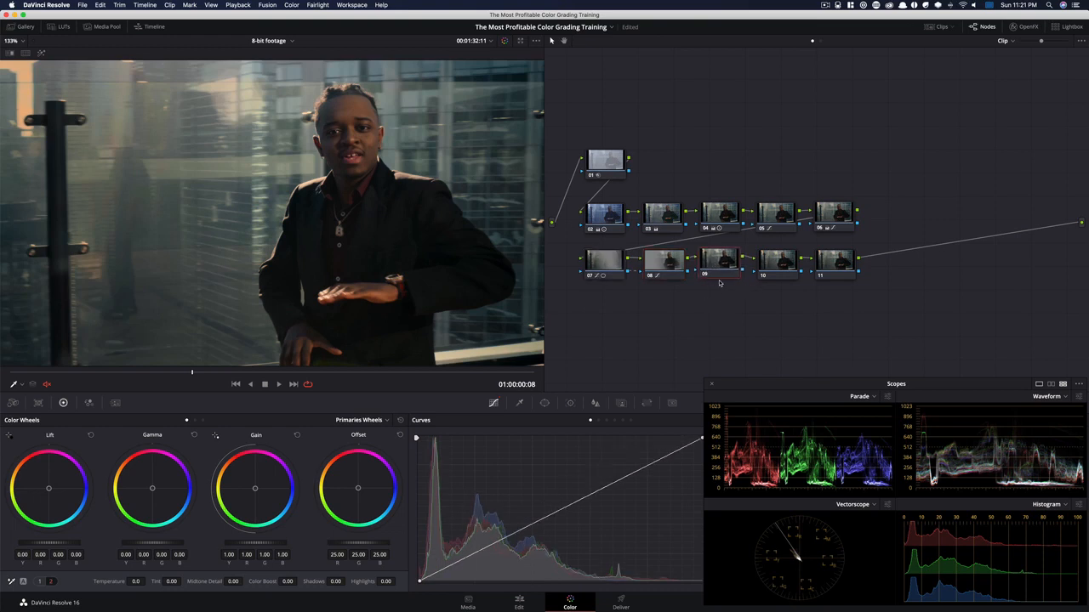
{"action": "left_click", "coordinate": [195, 421]}
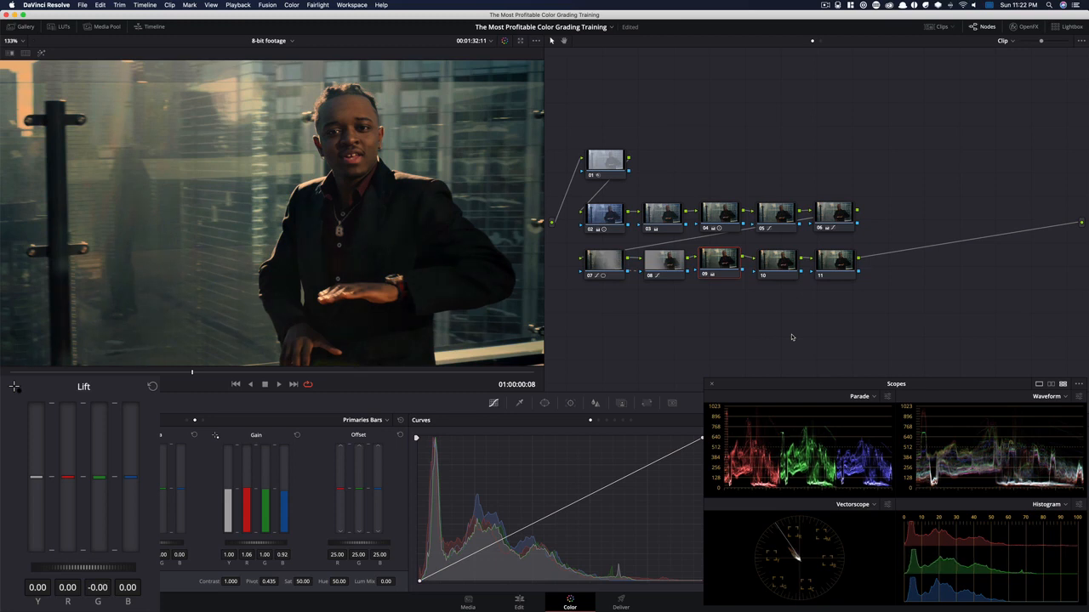
{"action": "key", "text": "ctrl+d"}
{"action": "key", "text": "ctrl+d"}
{"action": "key", "text": "ctrl+d"}
{"action": "key", "text": "ctrl+d"}
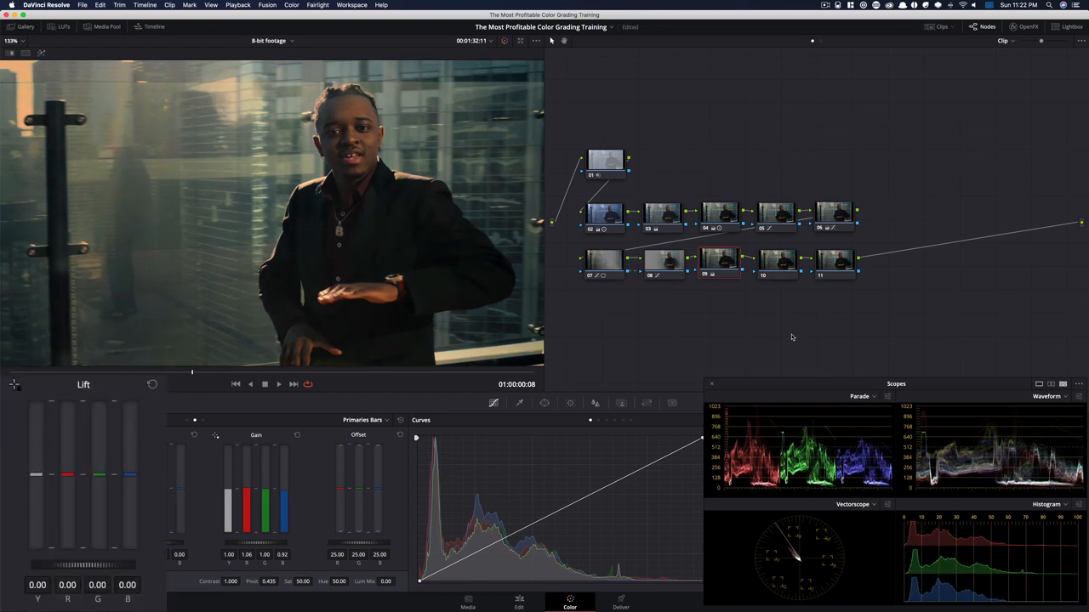
Add a gradient window to node 05, rotate it toward the background on the image's left side, and check its matte in highlight view
{"action": "left_click", "coordinate": [841, 215]}
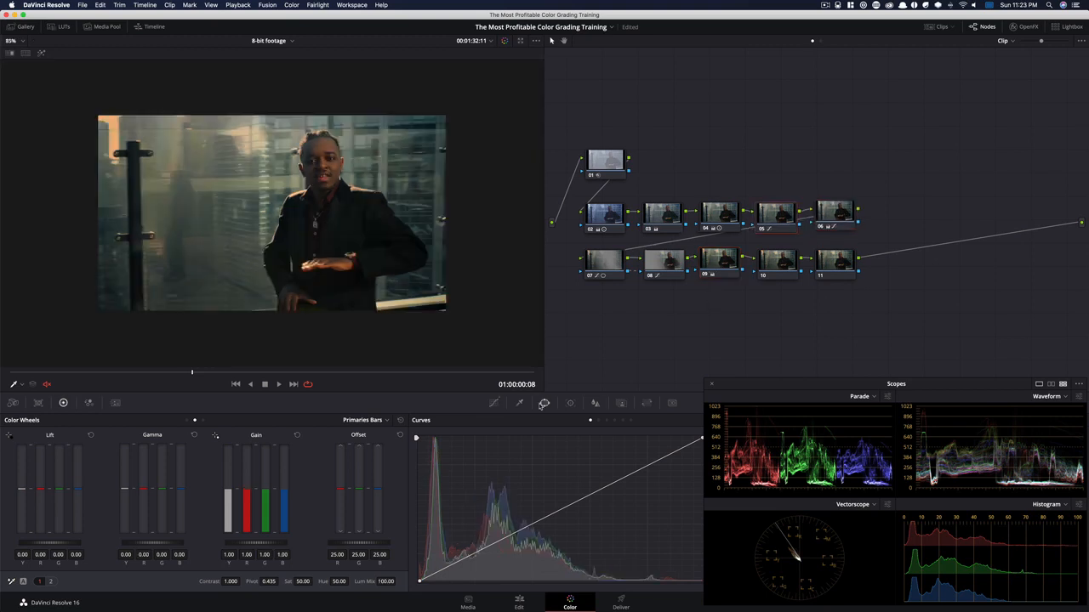
{"action": "left_click", "coordinate": [545, 403]}
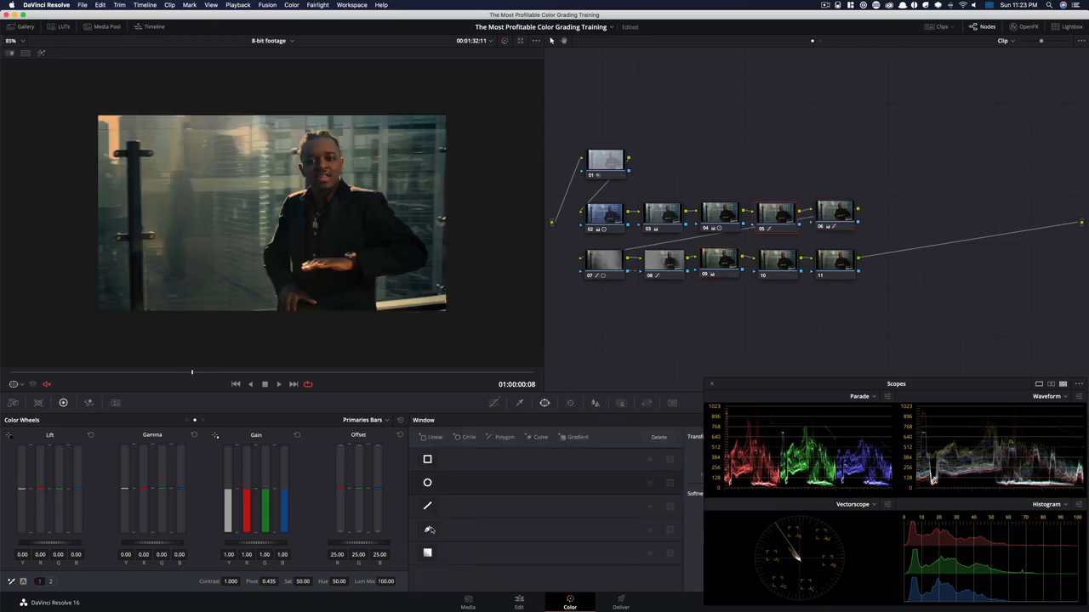
{"action": "left_click", "coordinate": [427, 554]}
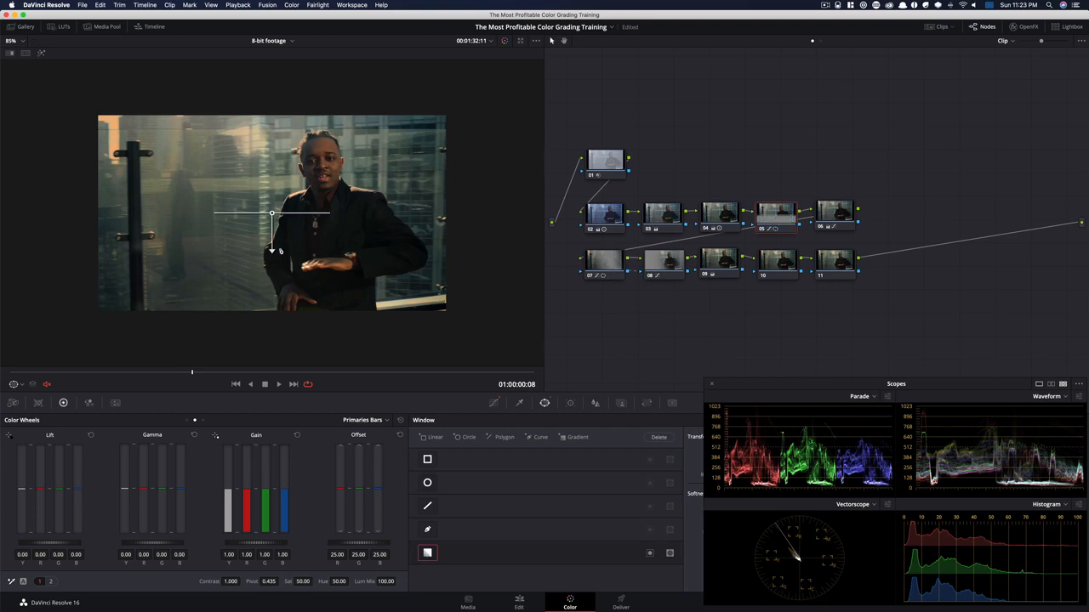
{"action": "left_click_drag", "start_coordinate": [272, 250], "coordinate": [197, 215]}
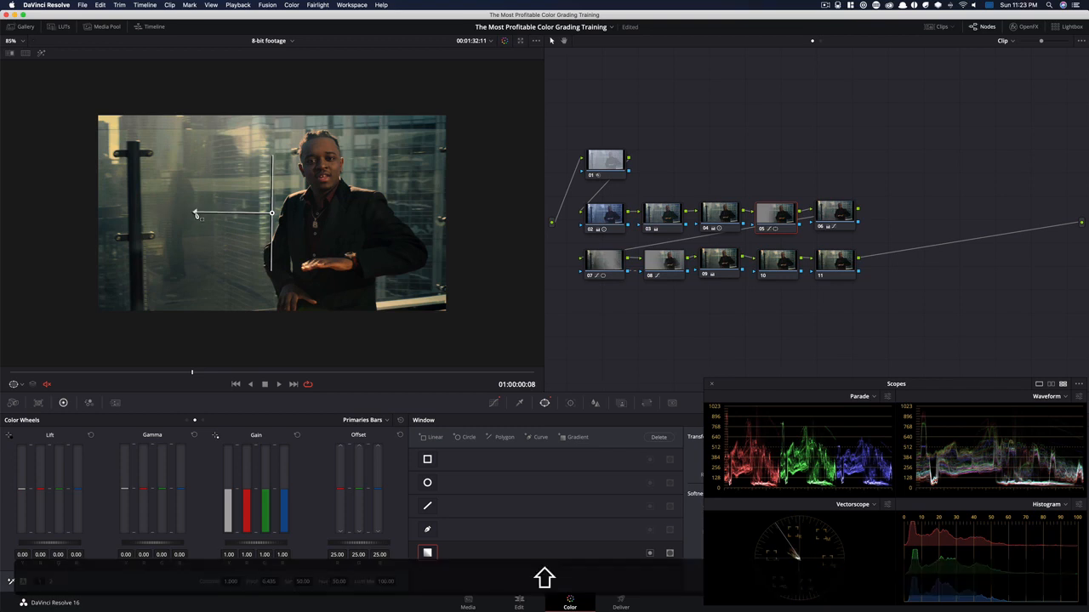
{"action": "key", "text": "shift+h"}
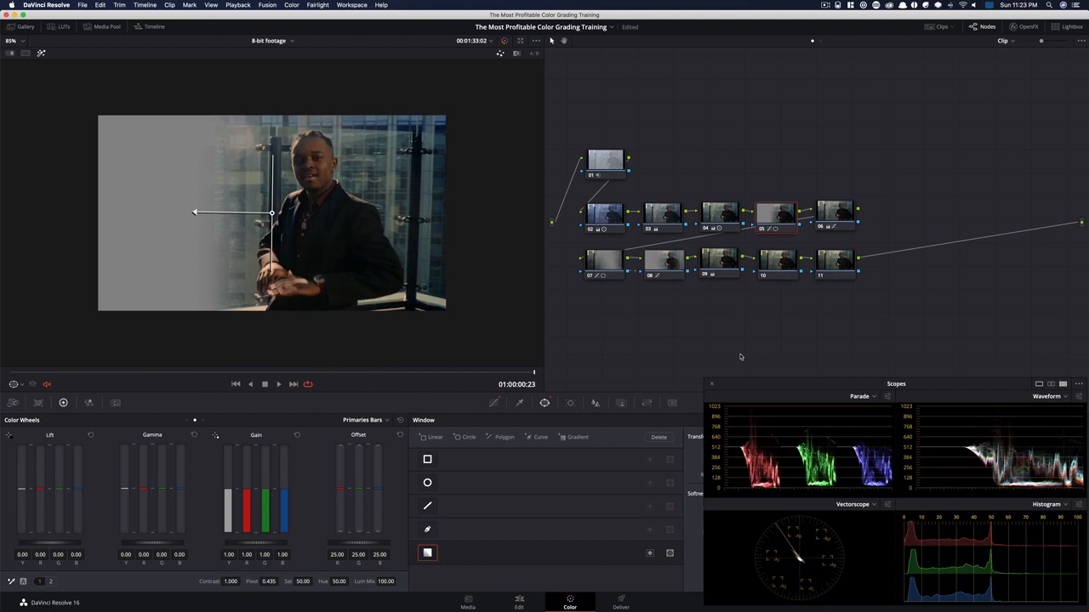
{"action": "key", "text": "shift+h"}
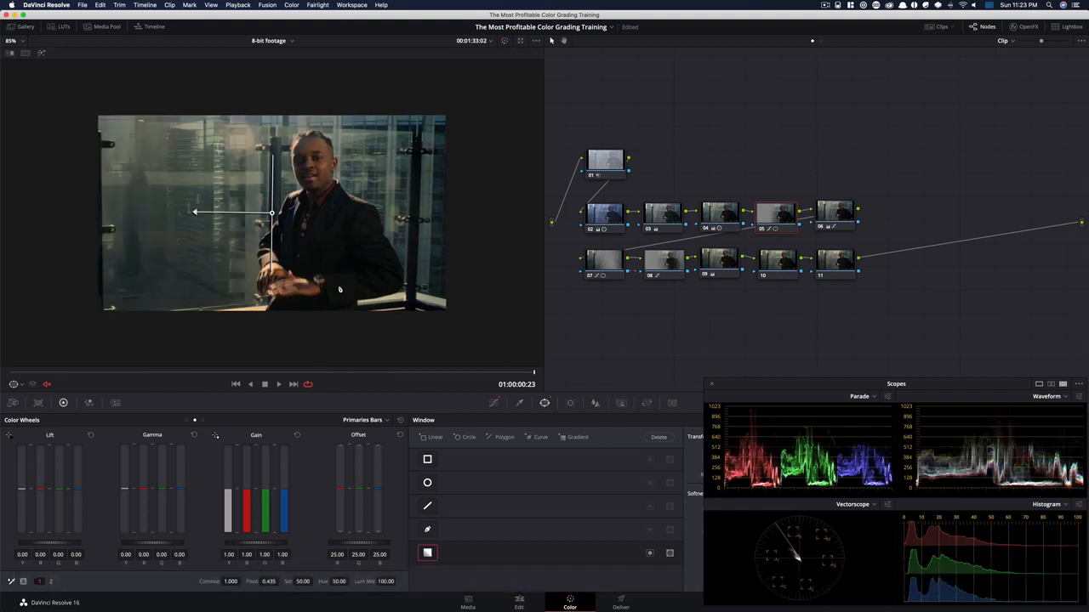
Compare the frame with node 05 disabled and enabled, and with its gradient window off and on at the clip's start
{"action": "key", "text": "super+d"}
{"action": "key", "text": "super+d"}
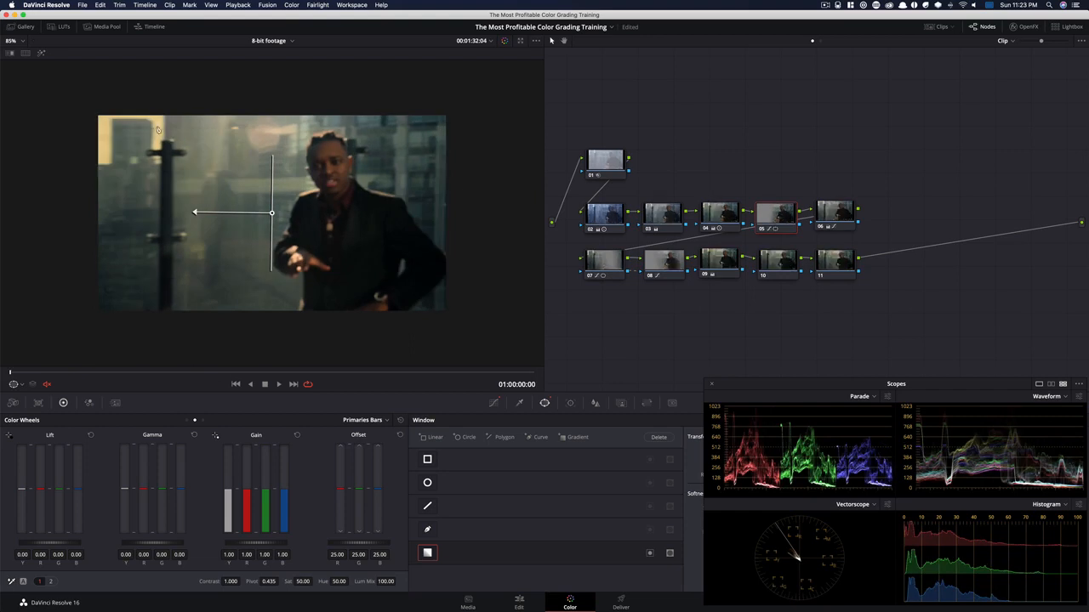
{"action": "key", "text": "super+d"}
{"action": "key", "text": "super+d"}
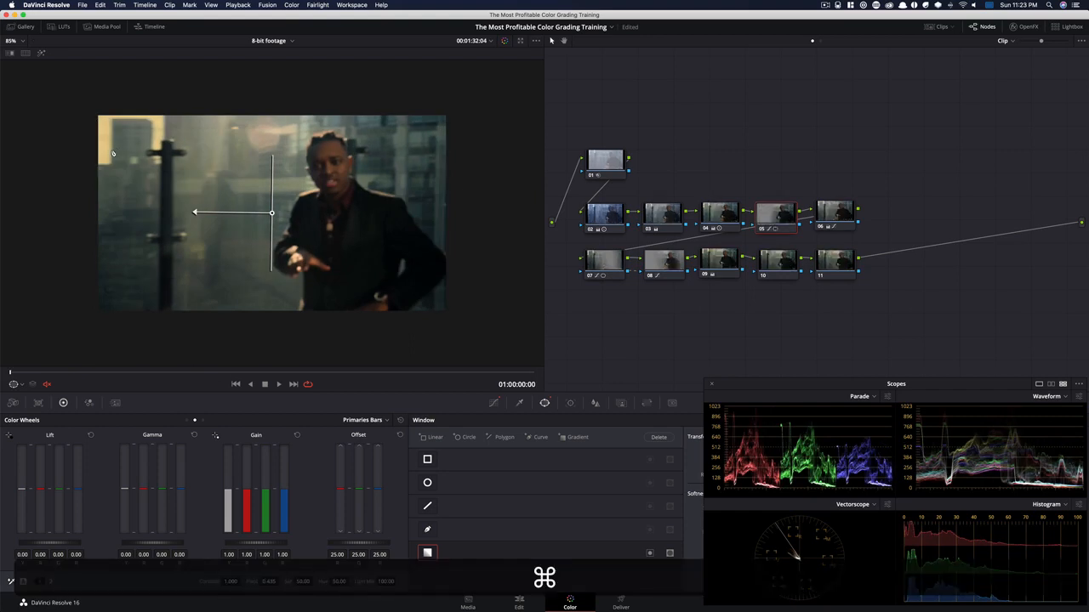
{"action": "left_click", "coordinate": [429, 555]}
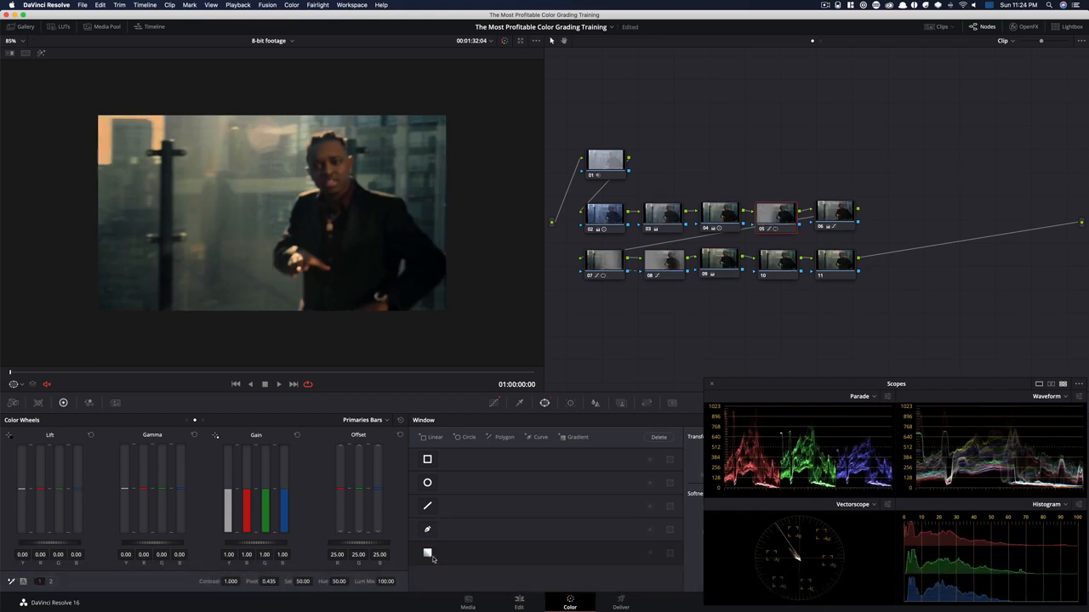
{"action": "left_click", "coordinate": [434, 555]}
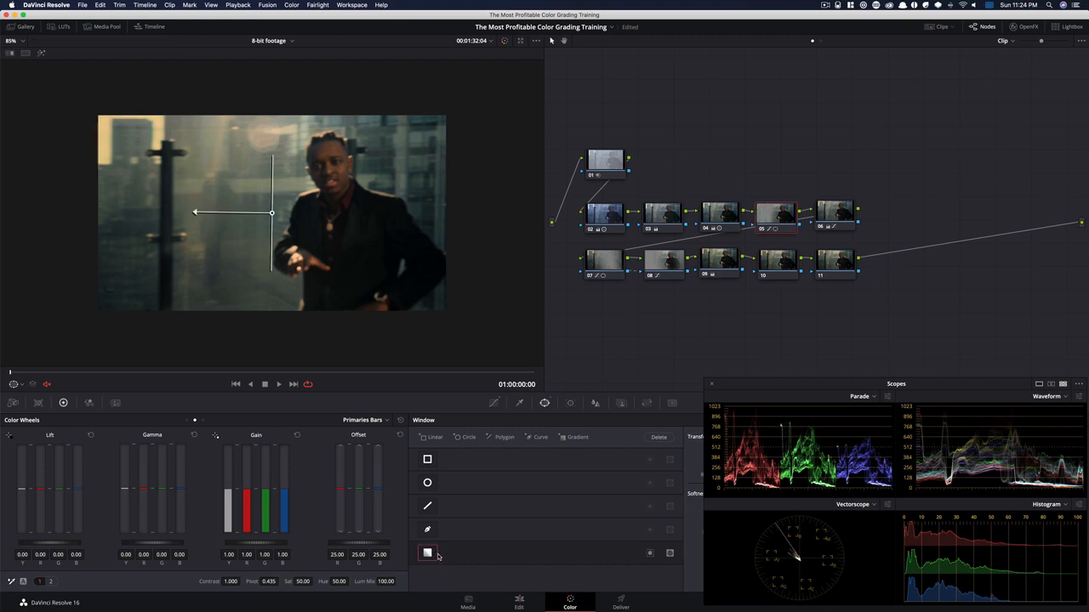
{"action": "left_click", "coordinate": [428, 554]}
{"action": "left_click", "coordinate": [429, 554]}
Fit the image to the viewer and compare node 05 disabled and enabled at 01:00:00:00 and 01:00:00:08
{"action": "key", "text": "shift+z"}
{"action": "key", "text": "super+d"}
{"action": "key", "text": "super+d"}
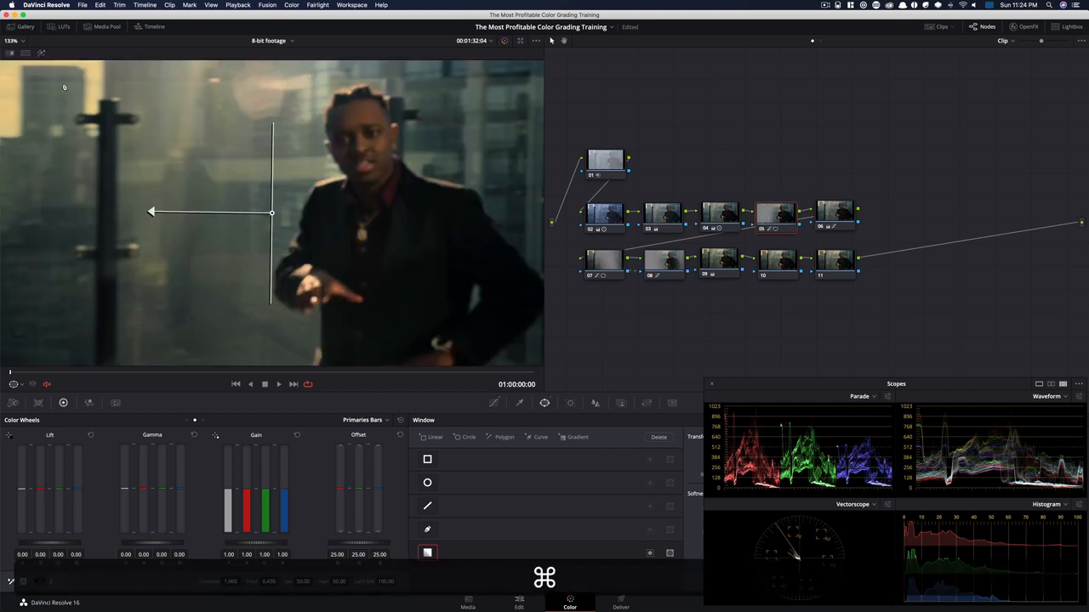
{"action": "left_click", "coordinate": [144, 374]}
{"action": "left_click_drag", "start_coordinate": [144, 375], "coordinate": [184, 372]}
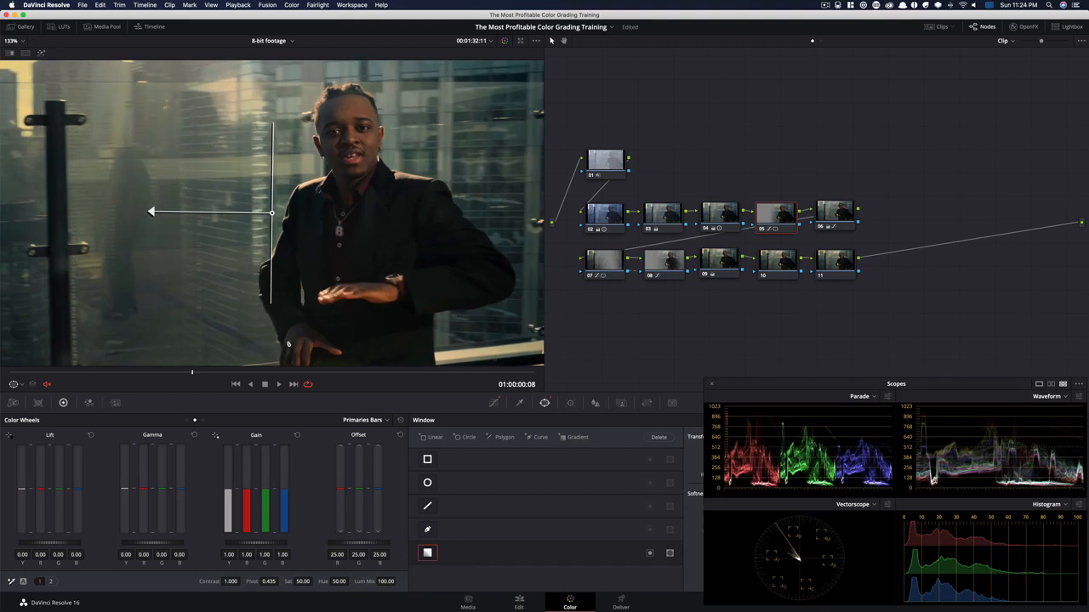
{"action": "key", "text": "super+d"}
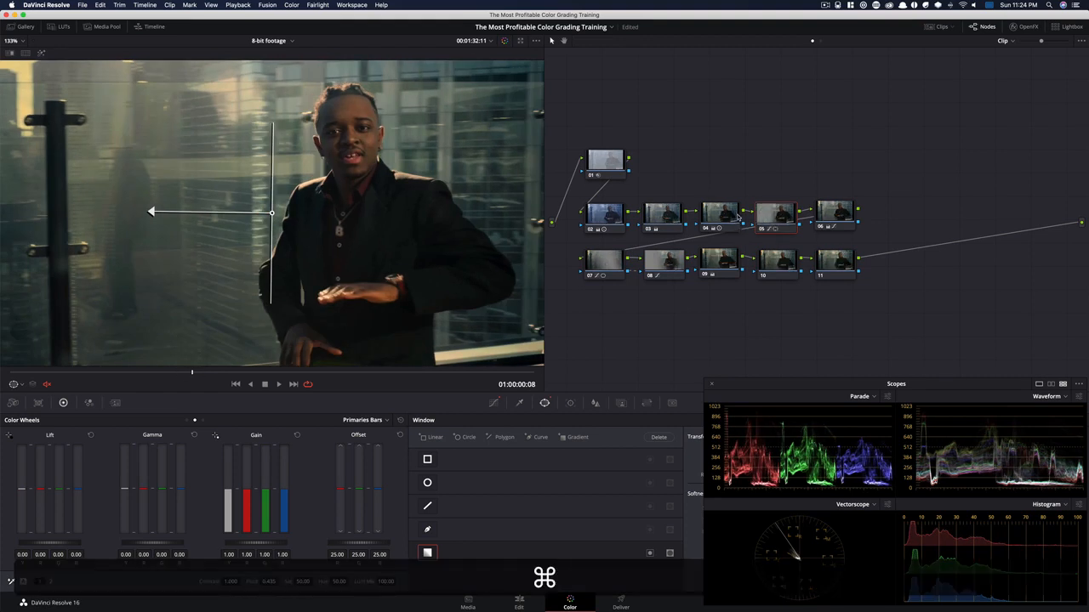
{"action": "key", "text": "super+d"}
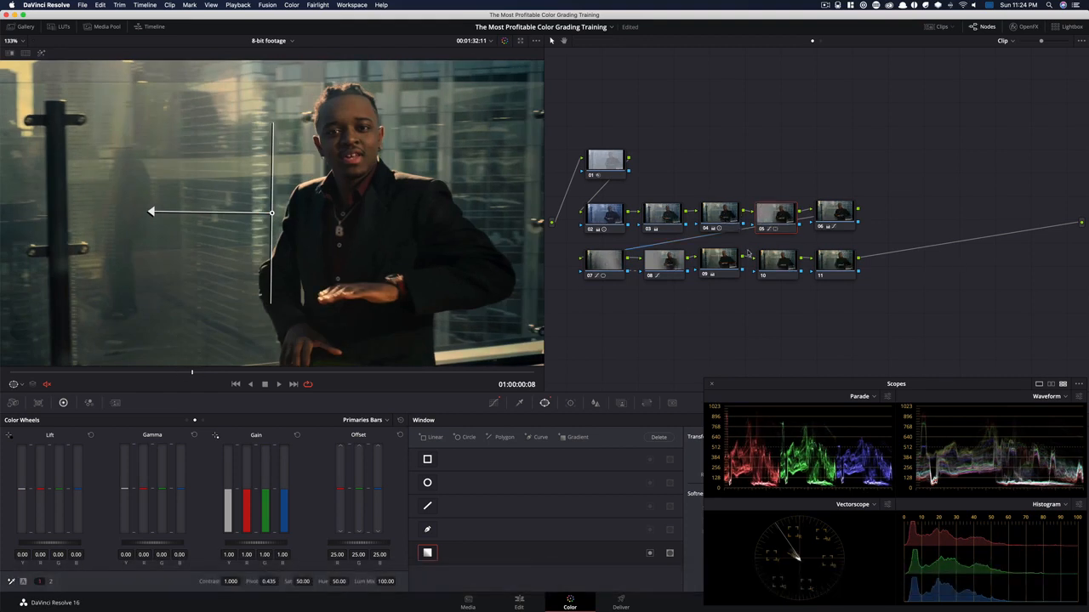
Sharpen node 10 by setting its Blur radius to 0.47 for all channels, and compare the node disabled and enabled
{"action": "left_click", "coordinate": [784, 263]}
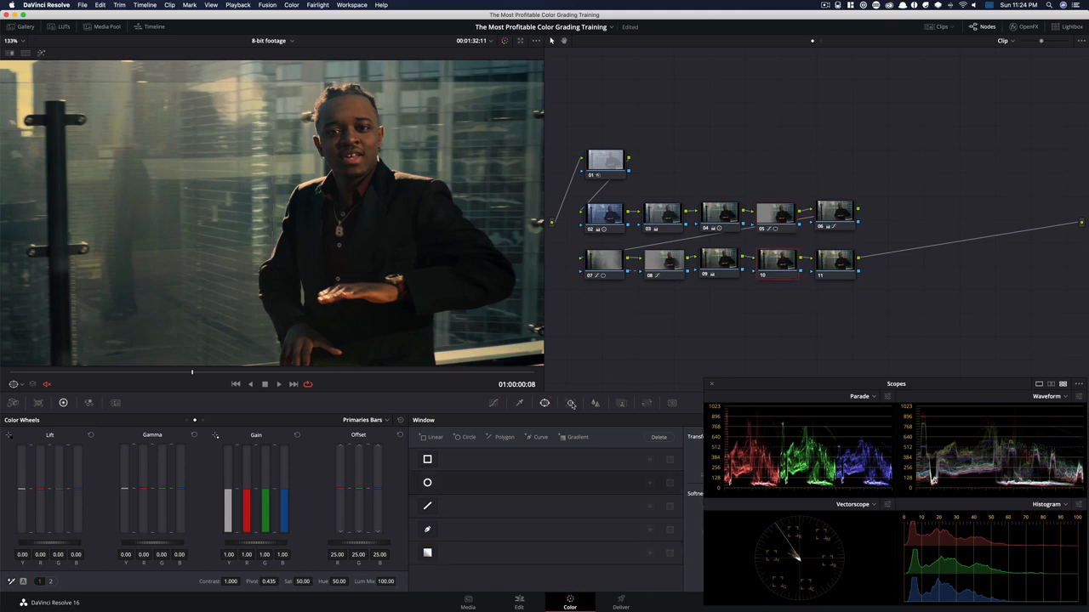
{"action": "left_click", "coordinate": [597, 404]}
{"action": "left_click_drag", "start_coordinate": [456, 498], "coordinate": [460, 502]}
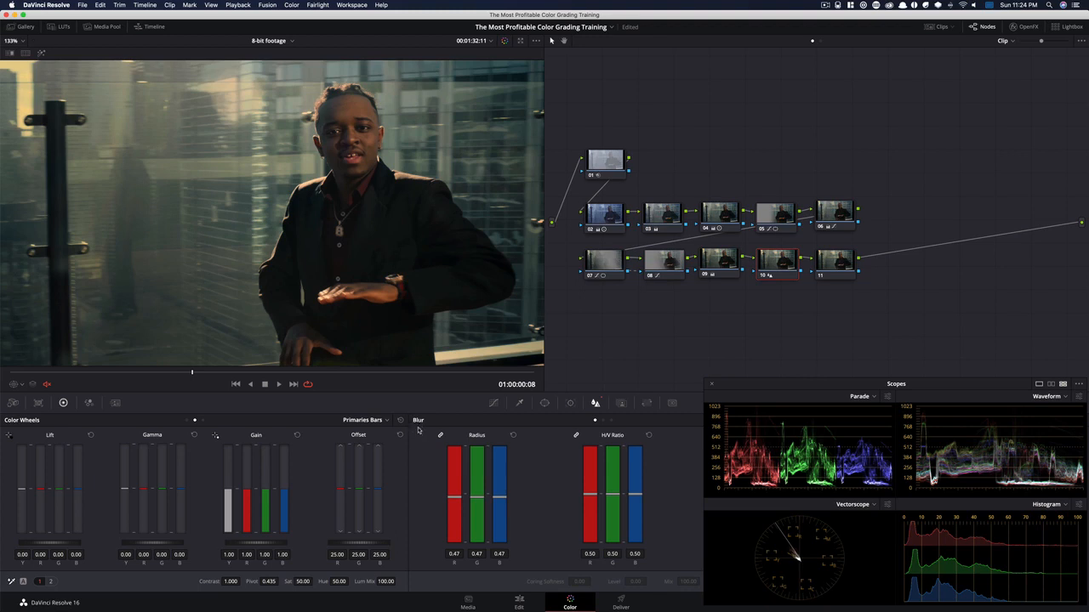
{"action": "key", "text": "super+d"}
{"action": "key", "text": "super+d"}
{"action": "key", "text": "super+d"}
{"action": "key", "text": "super+d"}
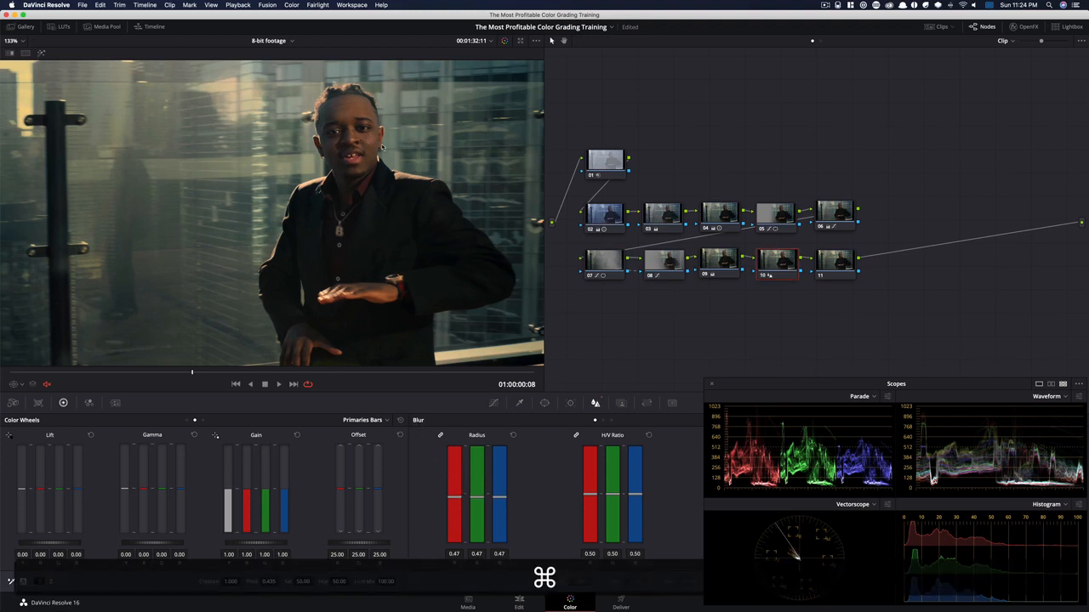
Apply the Film Grain effect to node 11 and choose its 35mm 400T preset
{"action": "left_click", "coordinate": [829, 273]}
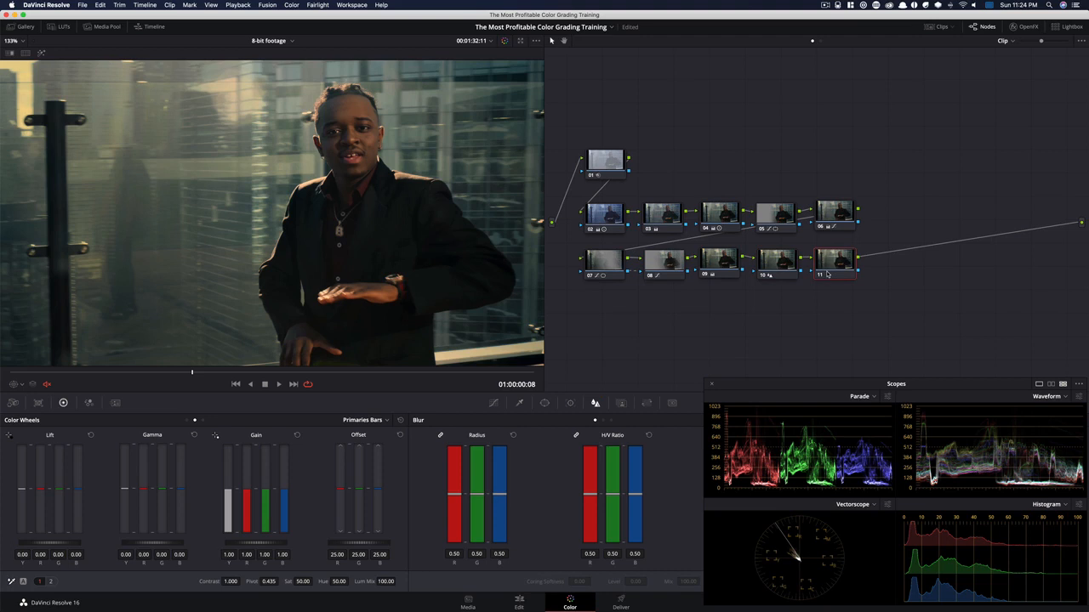
{"action": "left_click", "coordinate": [1025, 26]}
{"action": "left_click_drag", "start_coordinate": [961, 99], "coordinate": [838, 266]}
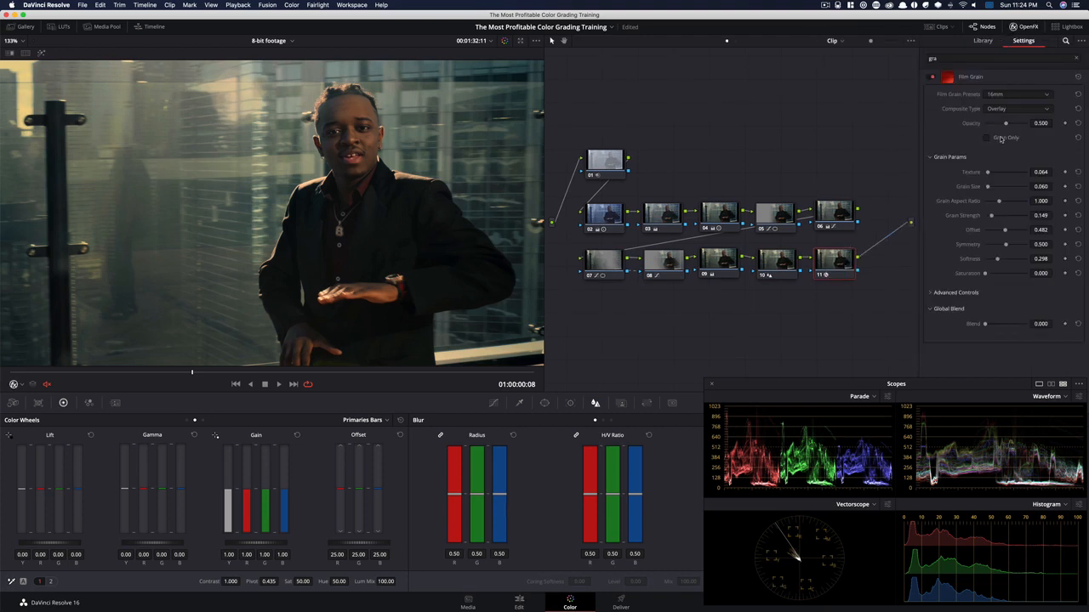
{"action": "left_click", "coordinate": [1021, 95]}
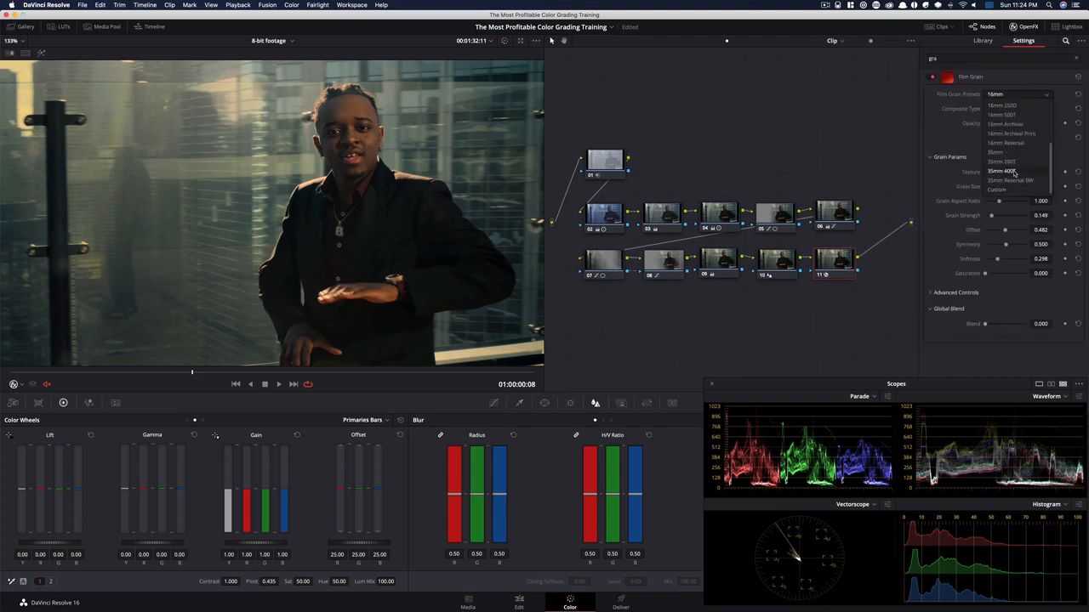
{"action": "left_click", "coordinate": [1002, 171]}
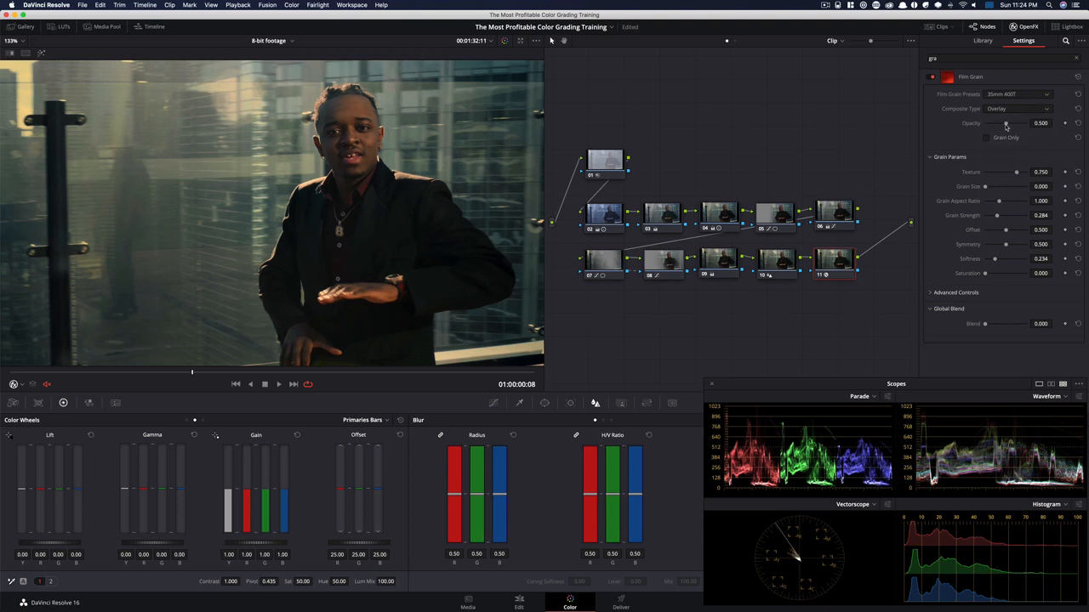
Set the film grain's strength to 0.490 and its size to 0.368, and enlarge the viewer to inspect it
{"action": "left_click", "coordinate": [1007, 217]}
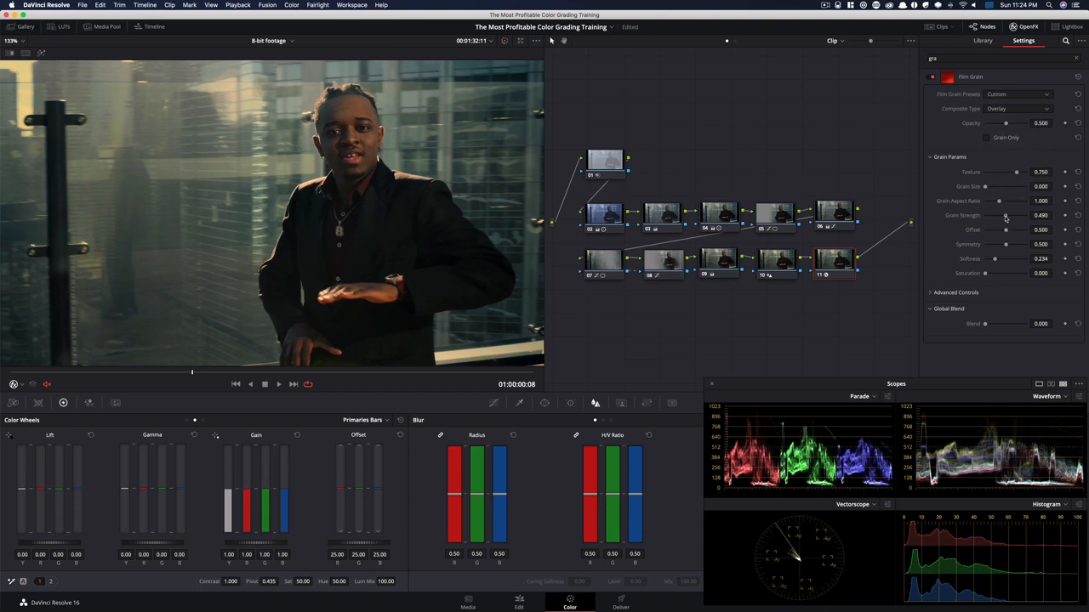
{"action": "left_click", "coordinate": [1000, 188]}
{"action": "left_click_drag", "start_coordinate": [1000, 188], "coordinate": [1001, 188]}
{"action": "key", "text": "shift+f"}
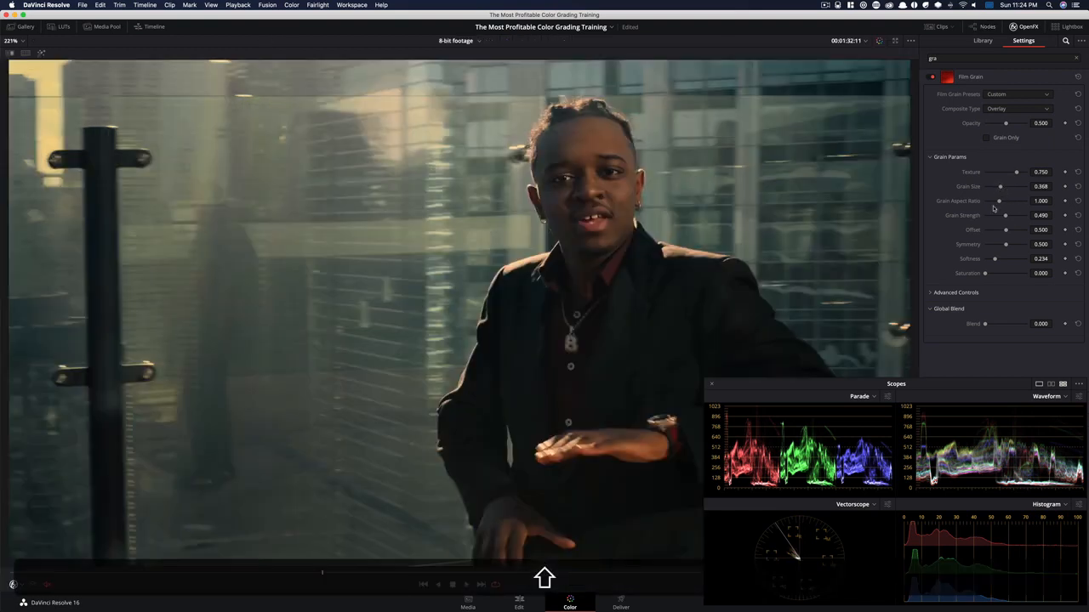
Zoom the viewer to 345% on the man's face and compare the film grain node disabled and enabled
{"action": "key", "text": "super+d"}
{"action": "scroll", "coordinate": [639, 205], "scroll_direction": "up", "scroll_amount": 2}
{"action": "left_click_drag", "start_coordinate": [671, 229], "coordinate": [502, 401]}
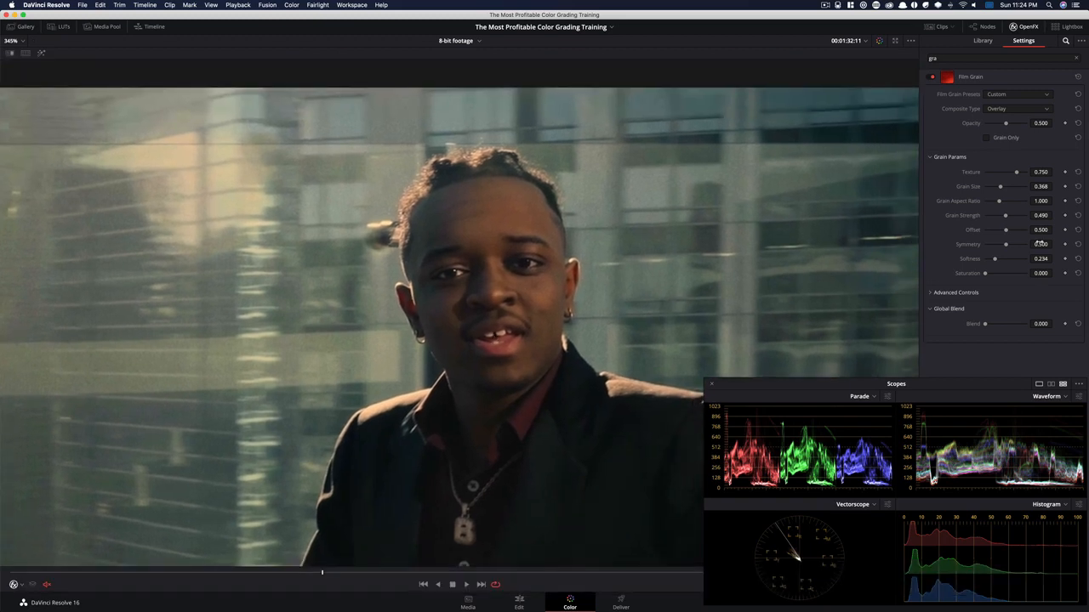
{"action": "key", "text": "super+d"}
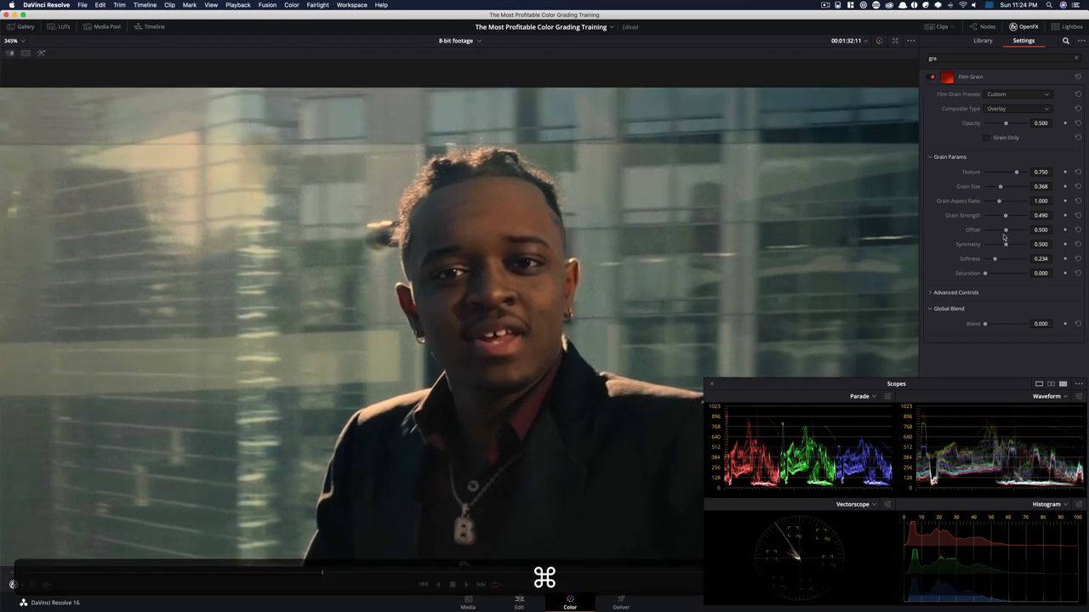
{"action": "key", "text": "super+d"}
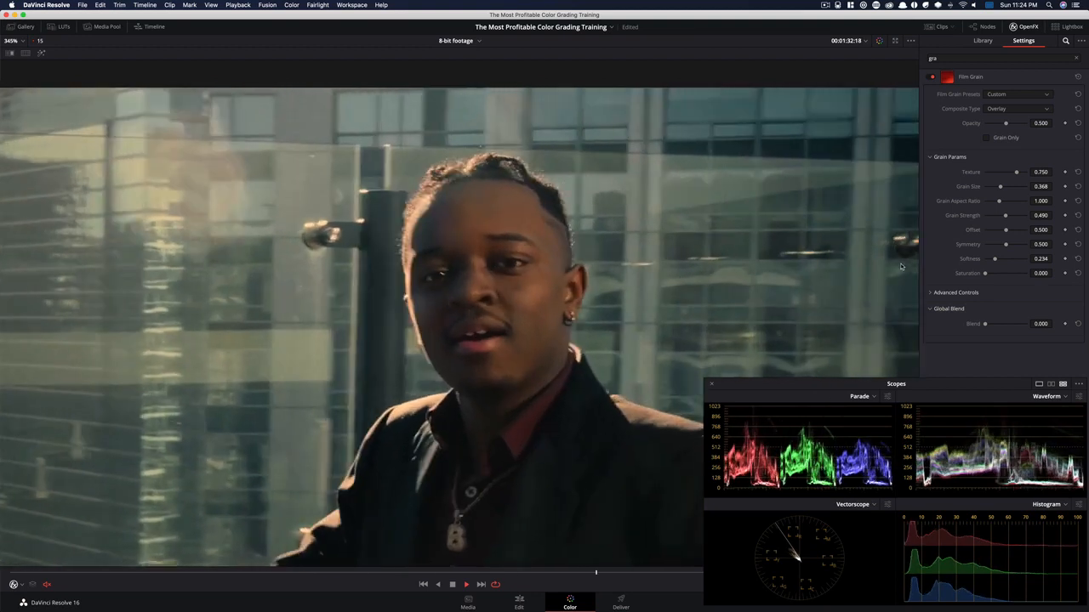
Compare the whole grade bypassed and enabled at 00:01:32:15, and fit the image to the viewer
{"action": "key", "text": "Left"}
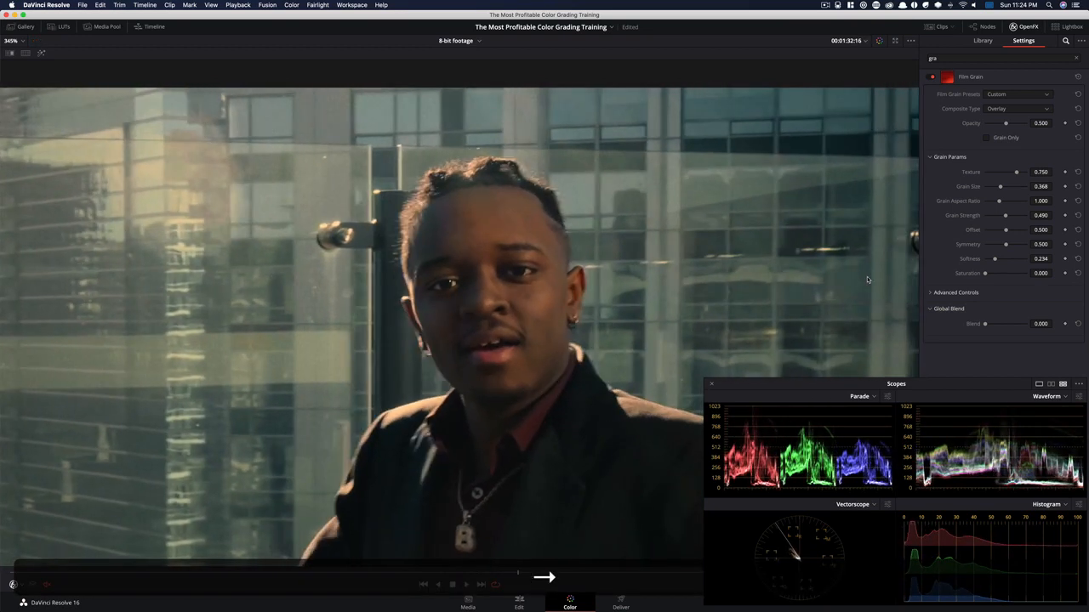
{"action": "key", "text": "shift+d"}
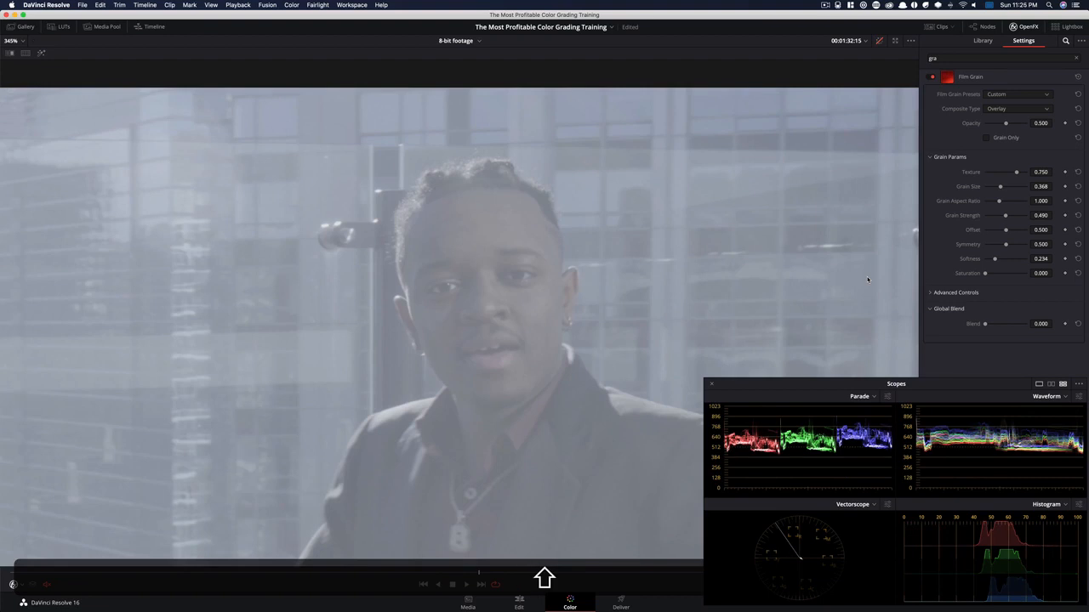
{"action": "key", "text": "shift+d"}
{"action": "key", "text": "shift+d"}
{"action": "key", "text": "shift+d"}
{"action": "key", "text": "shift+z"}
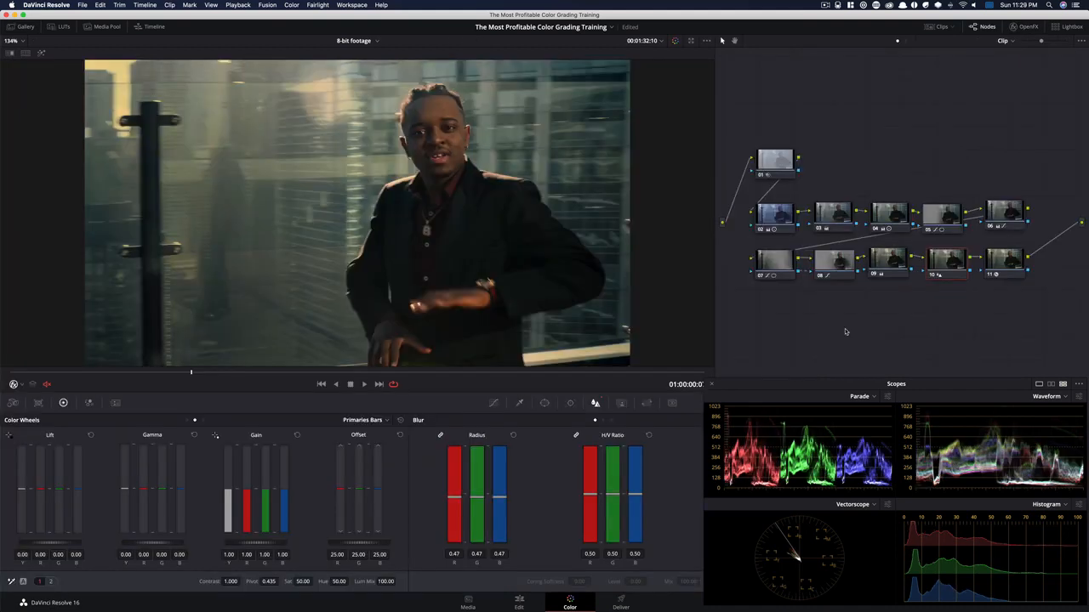
Set node 09's gain to 1.06 red and 0.99 blue, trying red at 1.09 and undoing that change
{"action": "left_click", "coordinate": [886, 265]}
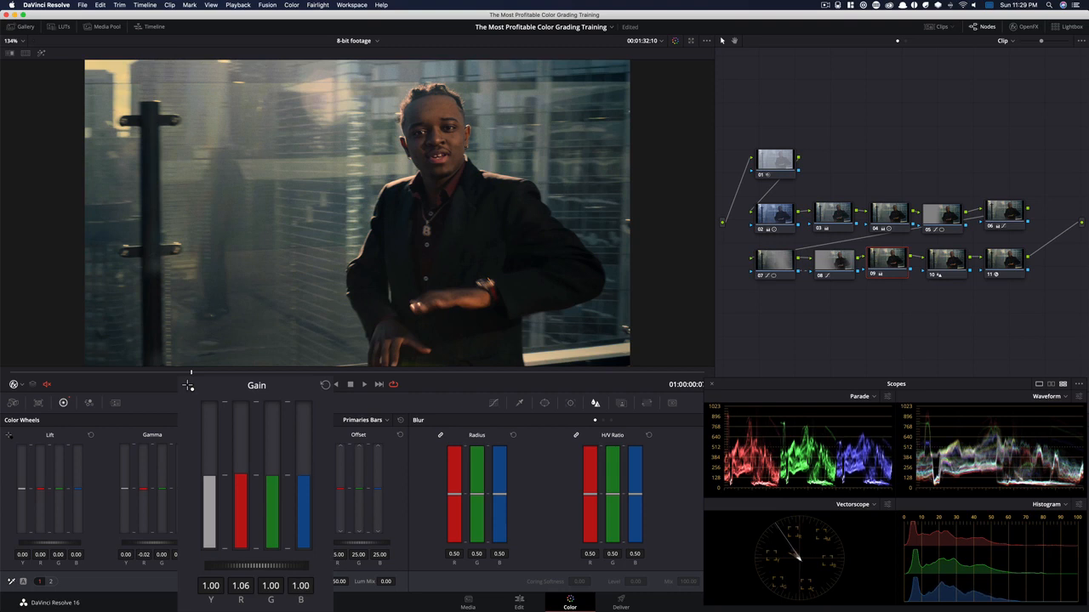
{"action": "key", "text": "super+z"}
{"action": "key", "text": "shift+super+z"}
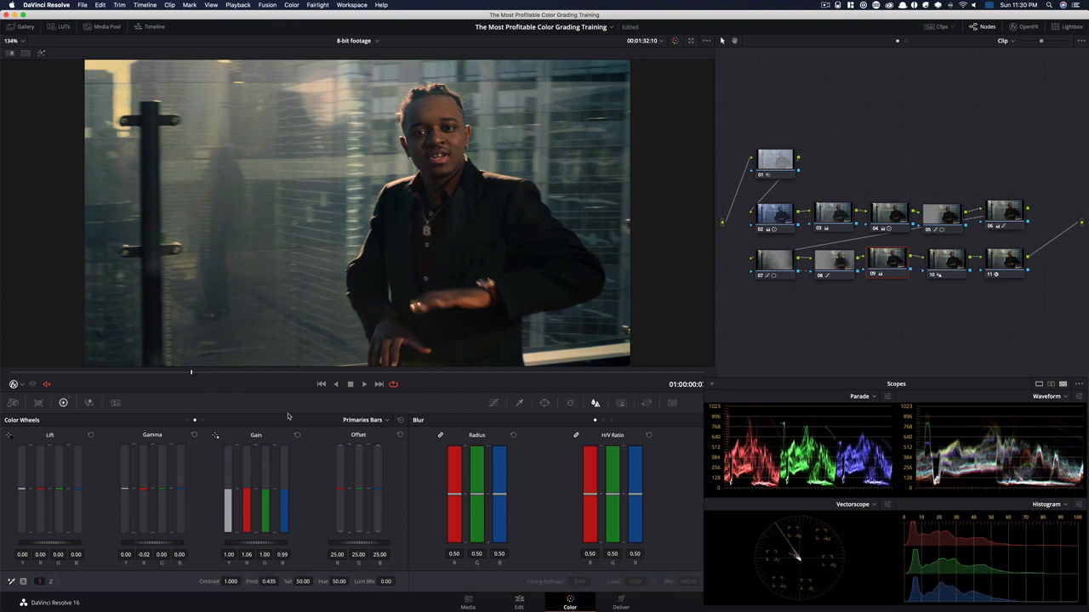
{"action": "left_click_drag", "start_coordinate": [246, 490], "coordinate": [247, 485]}
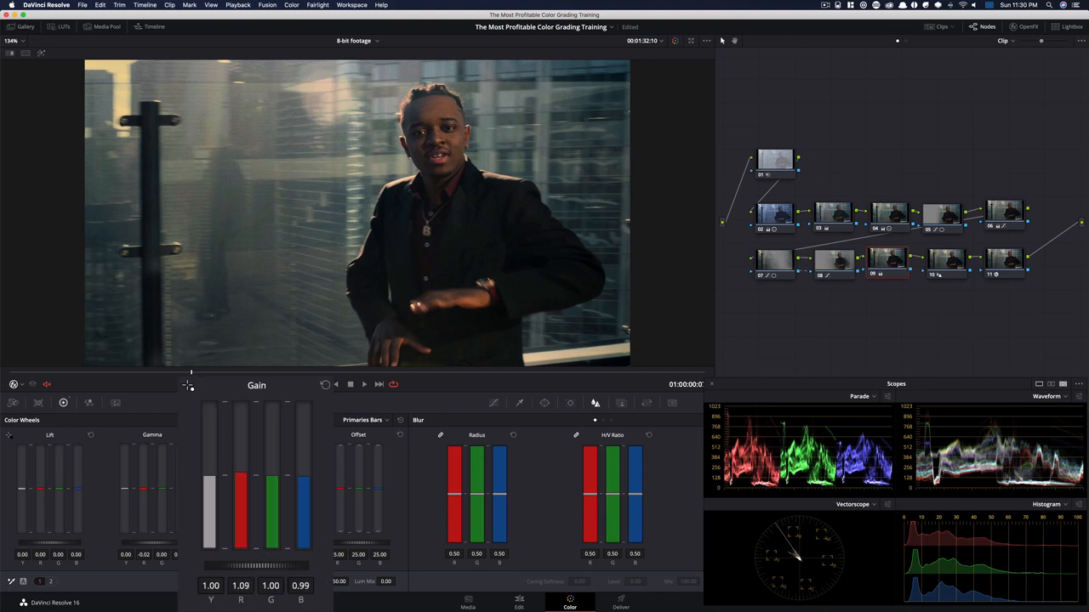
{"action": "key", "text": "super+z"}
Move node 06 up, add a layer node beneath it, and place the layer mixer beside the two nodes
{"action": "left_click", "coordinate": [986, 226]}
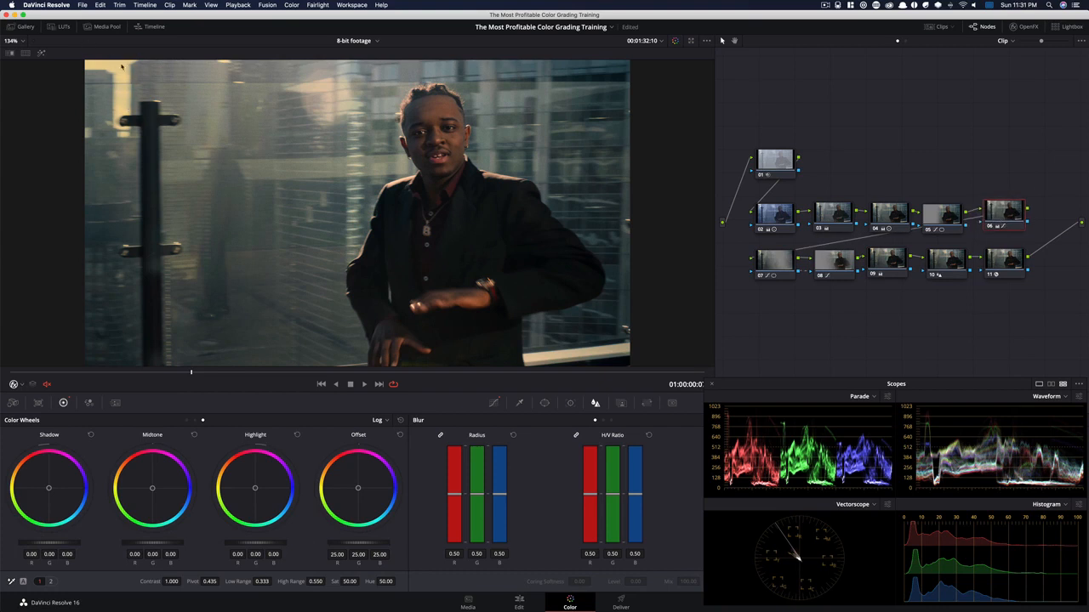
{"action": "left_click_drag", "start_coordinate": [1024, 216], "coordinate": [1033, 173]}
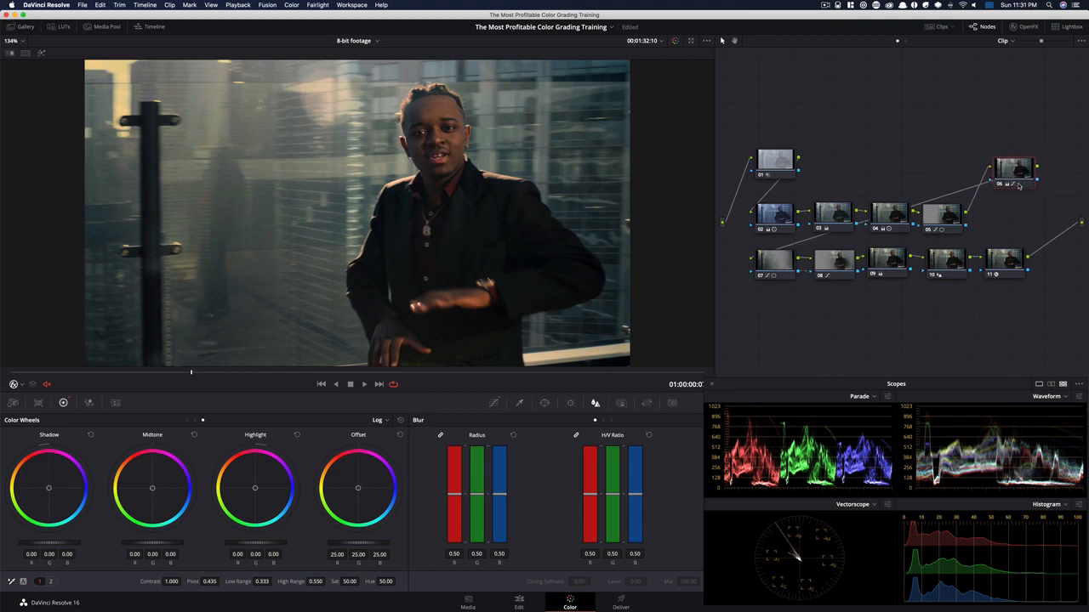
{"action": "key", "text": "alt+l"}
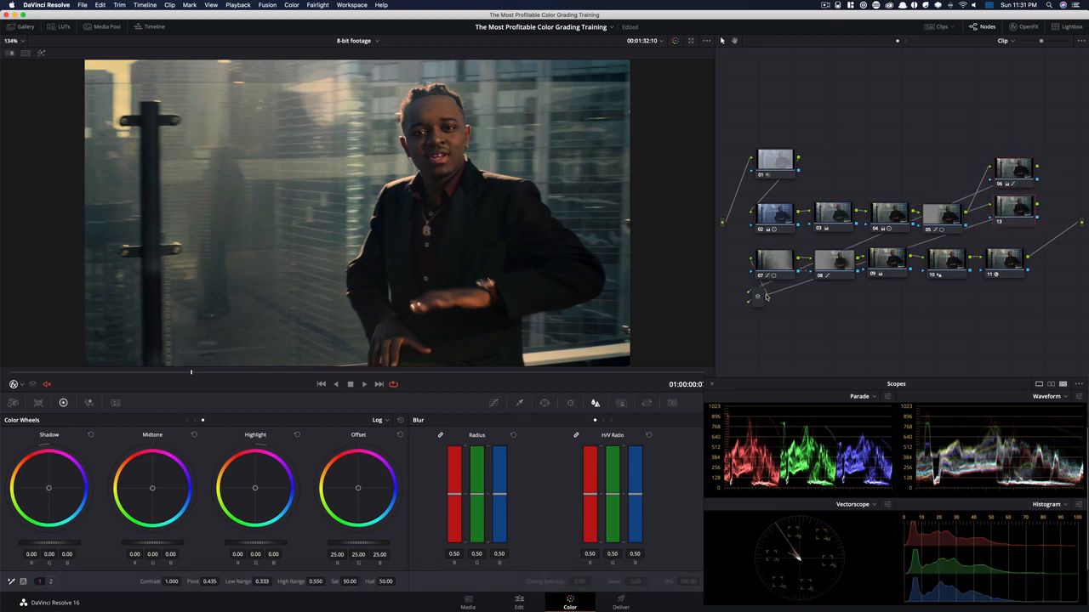
{"action": "left_click_drag", "start_coordinate": [766, 296], "coordinate": [1069, 188]}
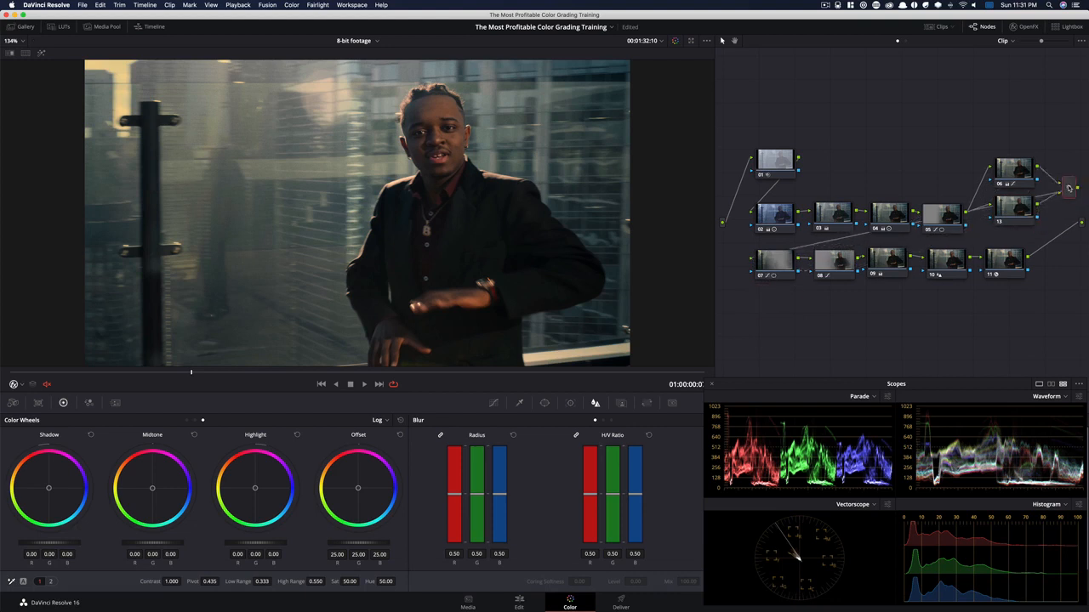
Set node 13's Log highlight wheel to R -0.08, G -0.03, B 0.18 and compare the node disabled and enabled
{"action": "left_click", "coordinate": [1015, 208]}
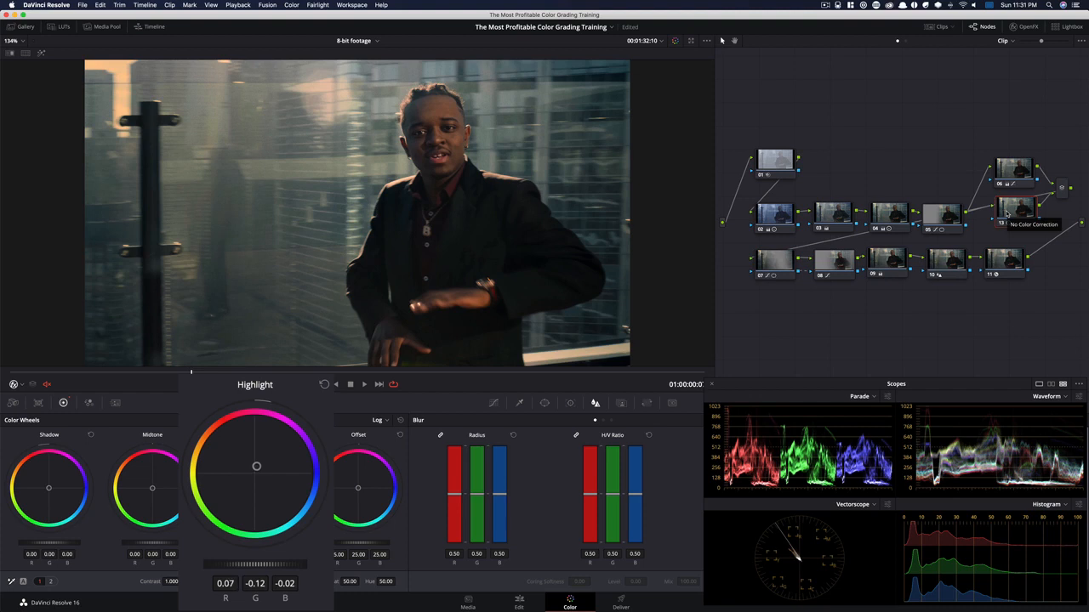
{"action": "key", "text": "super+d"}
{"action": "key", "text": "super+d"}
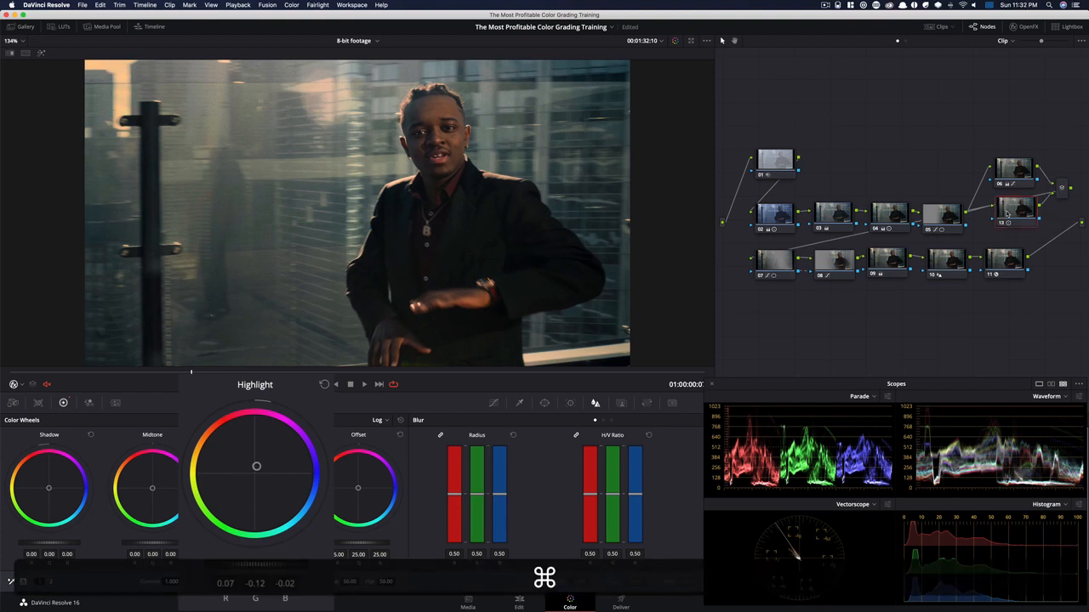
{"action": "key", "text": "super+d"}
{"action": "key", "text": "super+d"}
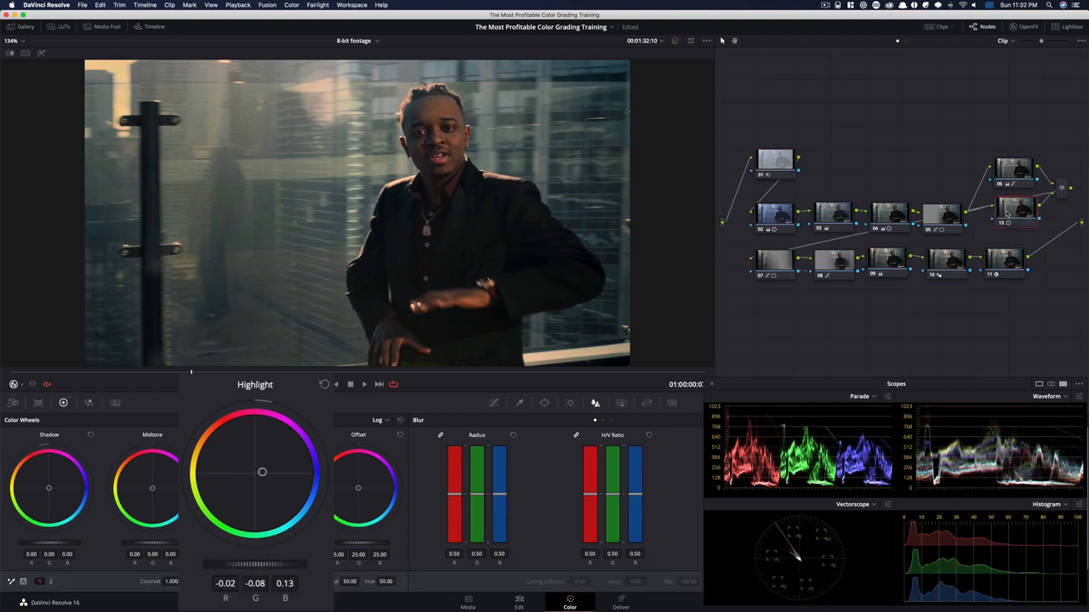
{"action": "key", "text": "super+d"}
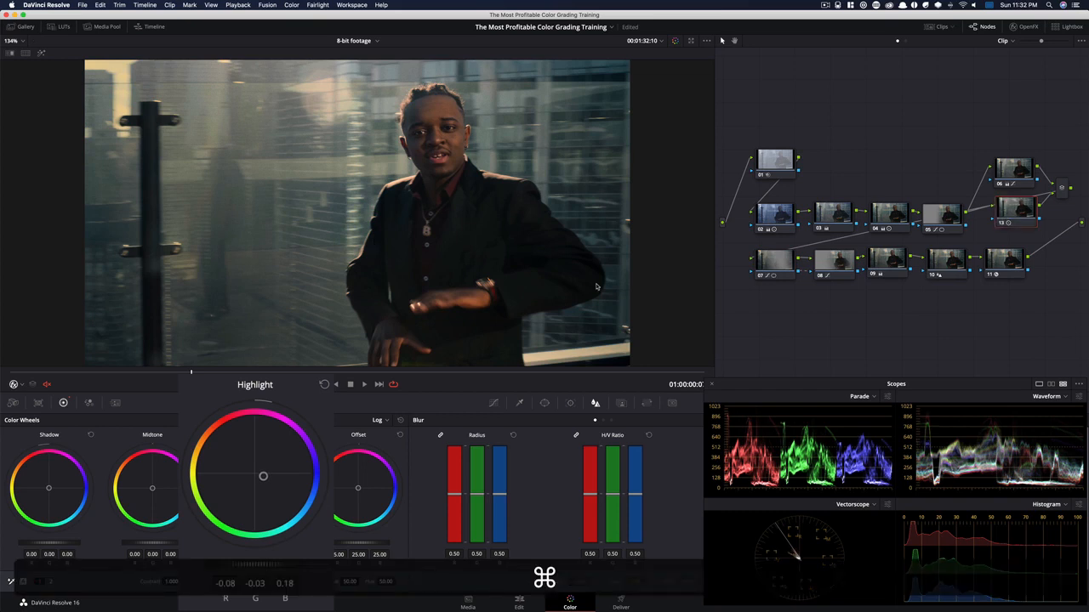
{"action": "key", "text": "super+d"}
Compare node 13 disabled and enabled on the clip's first frame, 00:01:32:04
{"action": "left_click_drag", "start_coordinate": [189, 373], "coordinate": [10, 373]}
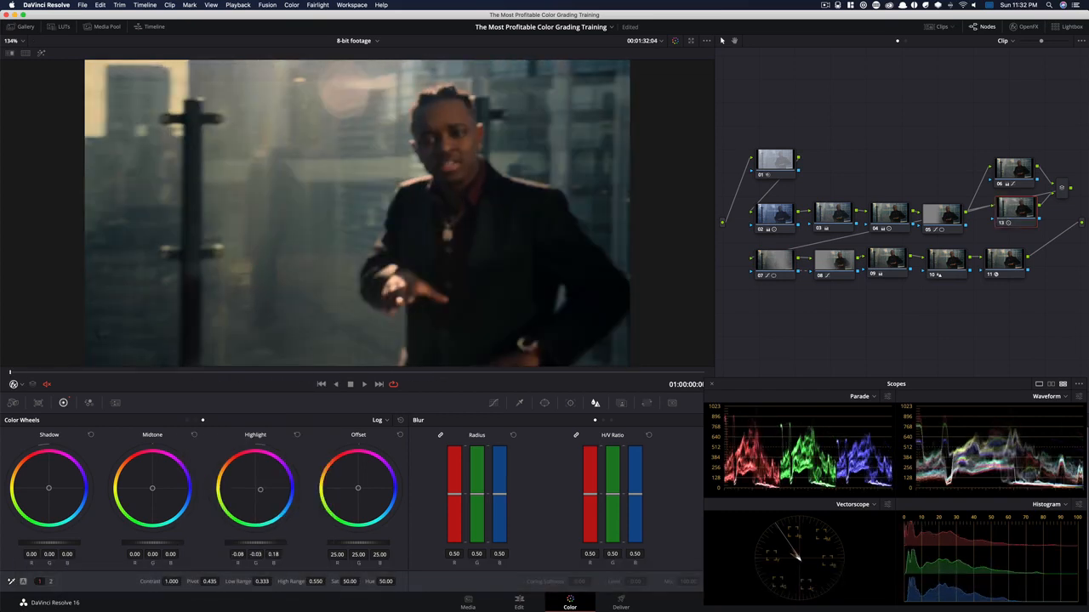
{"action": "key", "text": "super+d"}
{"action": "key", "text": "super+d"}
{"action": "key", "text": "super+d"}
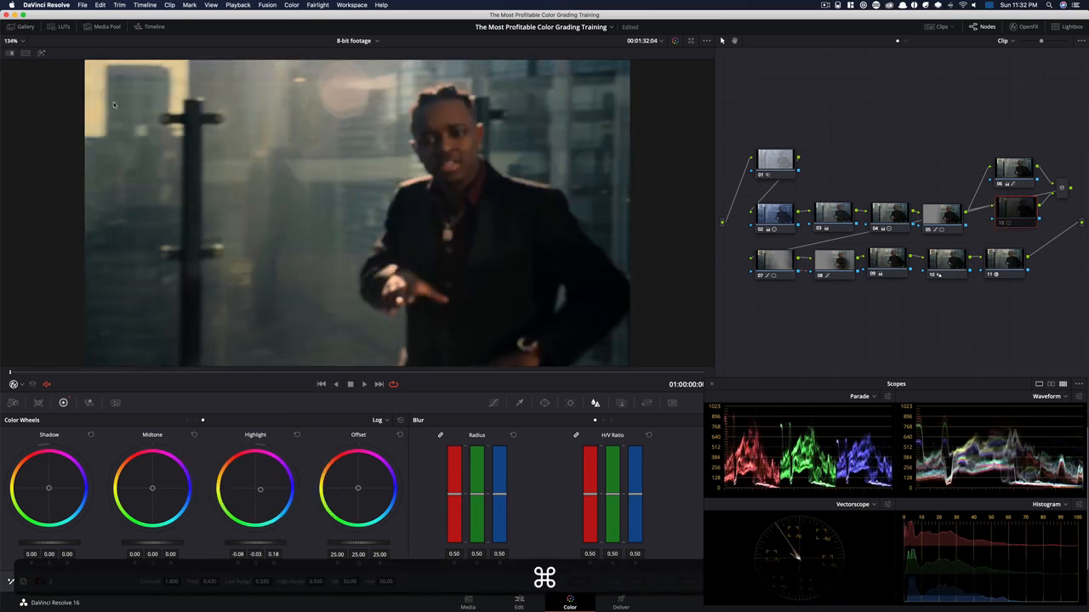
Disable all nodes to view the ungraded image at 00:01:32:11
{"action": "key", "text": "super+d"}
{"action": "key", "text": "super+d"}
{"action": "key", "text": "super+d"}
{"action": "left_click_drag", "start_coordinate": [15, 375], "coordinate": [252, 372]}
{"action": "left_click_drag", "start_coordinate": [751, 117], "coordinate": [1066, 303]}
{"action": "key", "text": "super+d"}
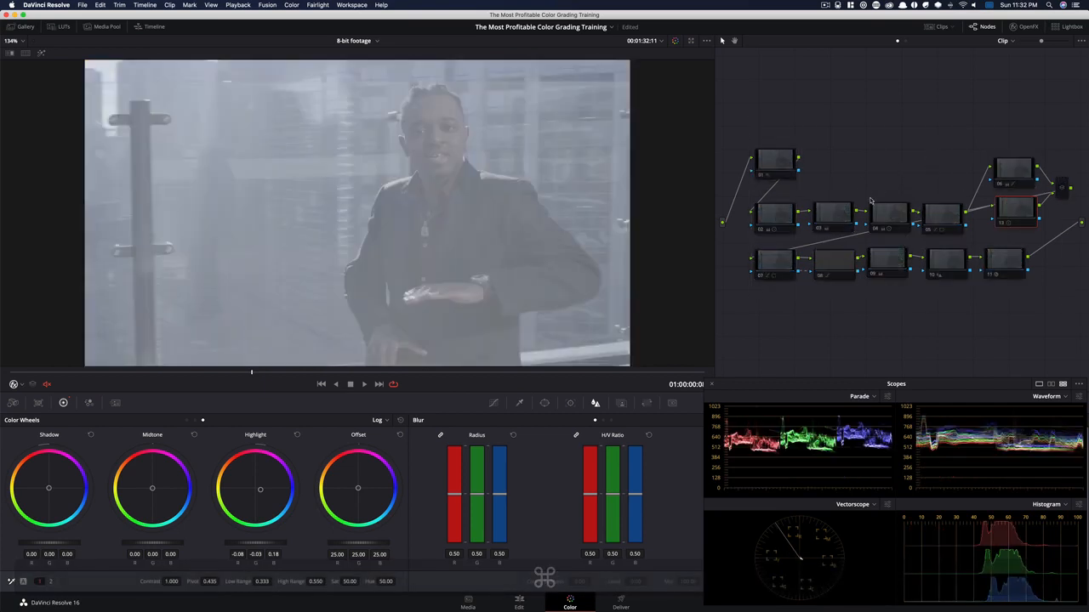
Shift nodes 06, 13 and their layer mixer closer to node 05, and move the row of nodes 07 to 11 down
{"action": "left_click_drag", "start_coordinate": [1031, 199], "coordinate": [1012, 219]}
{"action": "left_click", "coordinate": [978, 189]}
{"action": "left_click_drag", "start_coordinate": [1055, 279], "coordinate": [698, 295]}
{"action": "left_click_drag", "start_coordinate": [777, 269], "coordinate": [781, 283]}
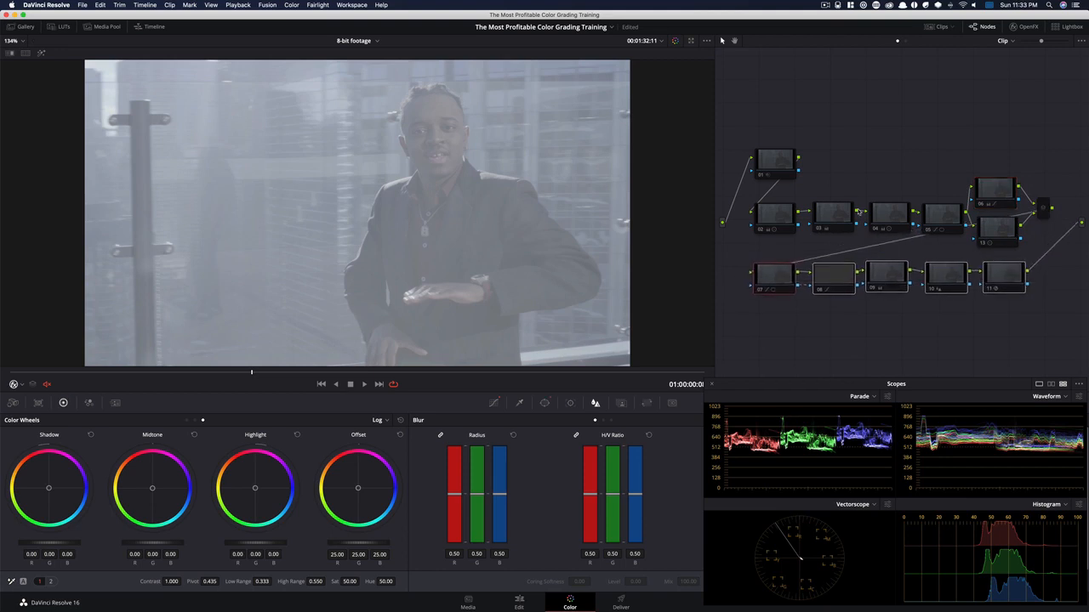
Enable nodes 02, 03, 04 and 05 one after another to review each node's contribution to the grade
{"action": "left_click", "coordinate": [781, 216]}
{"action": "key", "text": "super+d"}
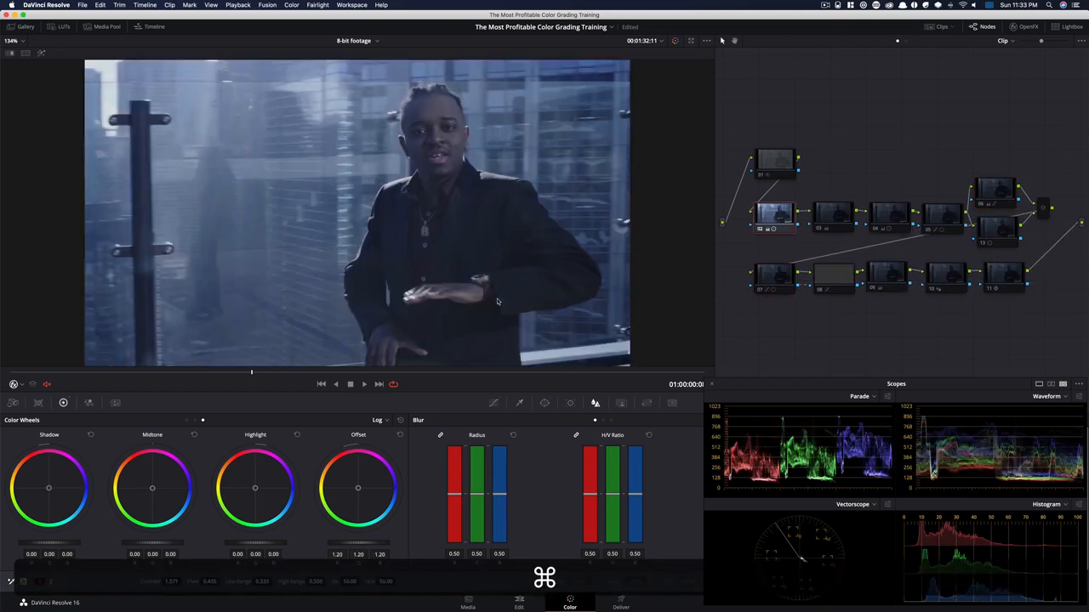
{"action": "left_click", "coordinate": [830, 219]}
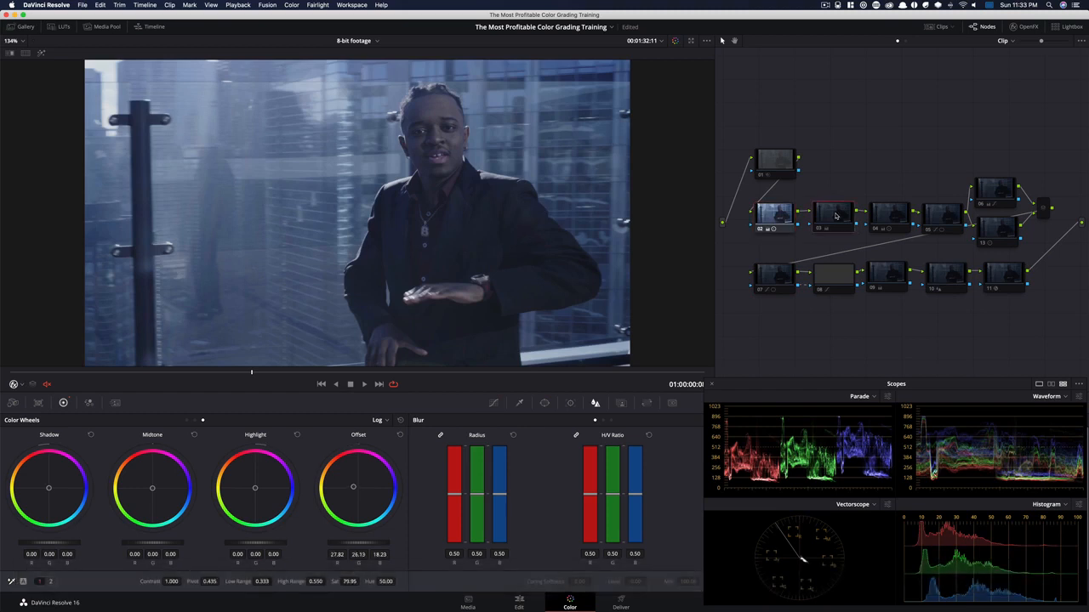
{"action": "key", "text": "super+d"}
{"action": "left_click", "coordinate": [877, 228]}
{"action": "key", "text": "super+d"}
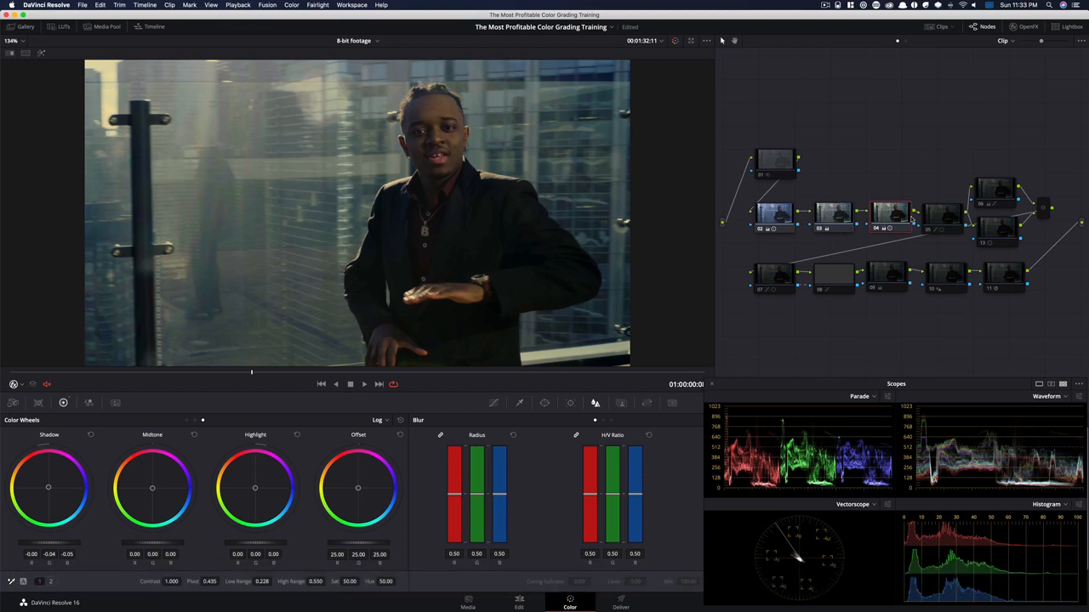
{"action": "left_click", "coordinate": [958, 218]}
{"action": "key", "text": "super+d"}
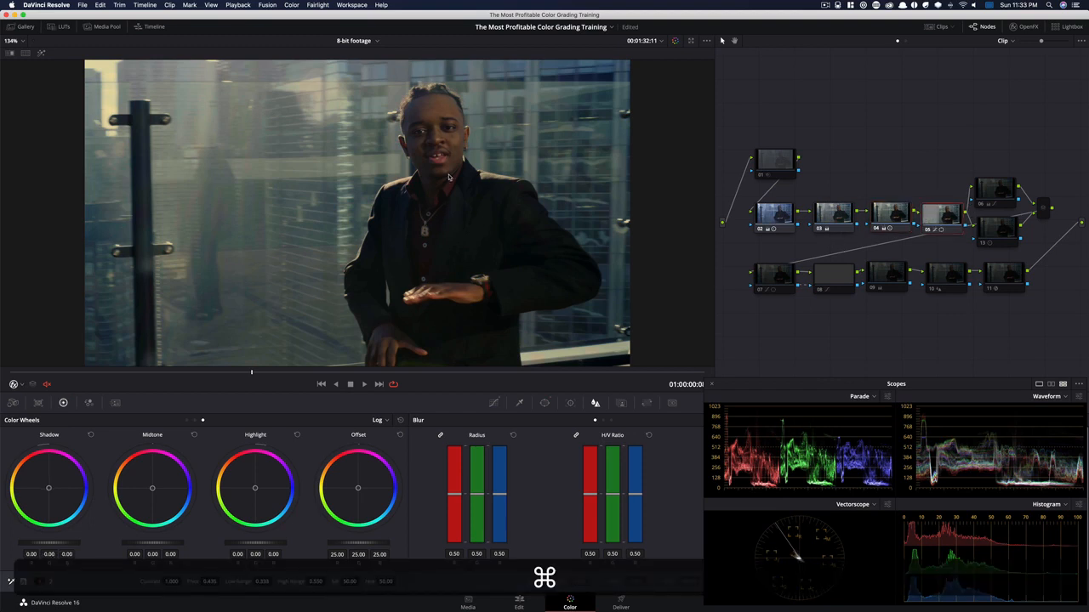
Enable node 06 and toggle it repeatedly to compare the image with and without it
{"action": "left_click", "coordinate": [1010, 189]}
{"action": "key", "text": "super+d"}
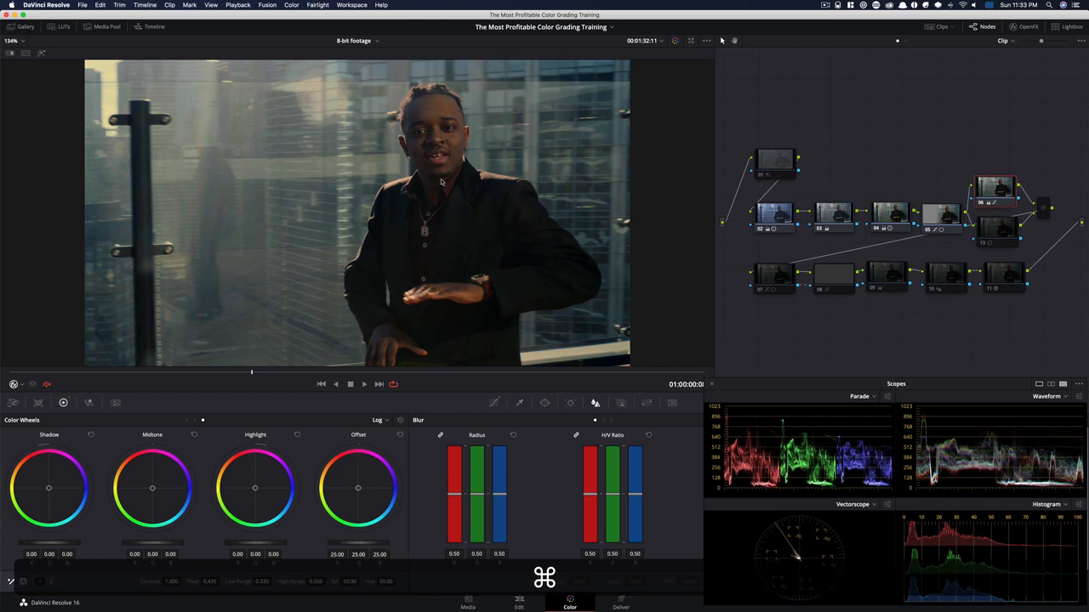
{"action": "key", "text": "super+d"}
{"action": "key", "text": "super+d"}
{"action": "key", "text": "super+d"}
{"action": "key", "text": "super+d"}
{"action": "key", "text": "super+d"}
{"action": "key", "text": "super+d"}
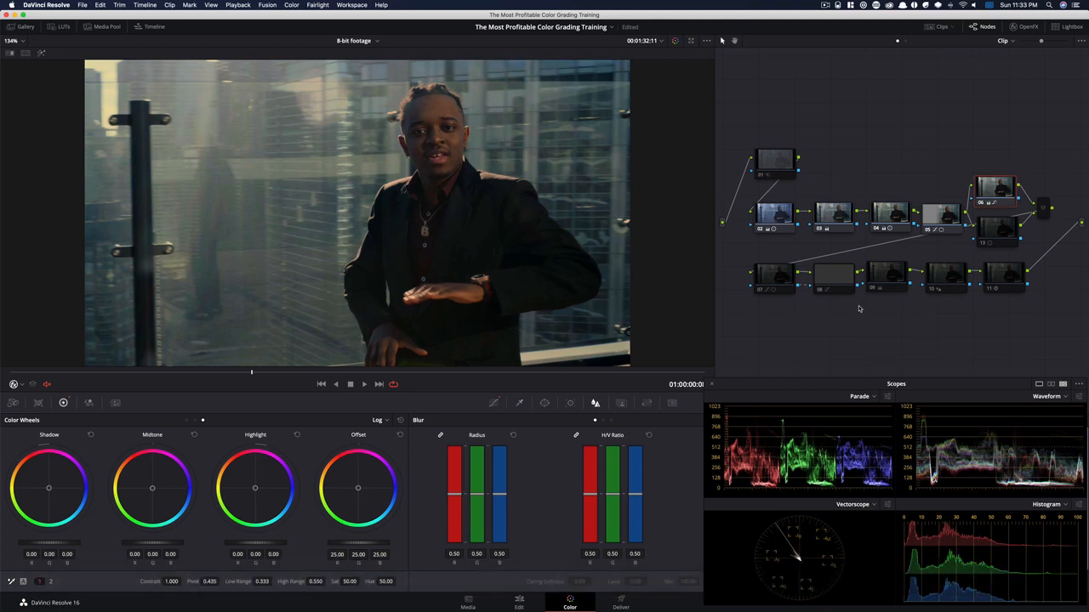
Enable node 13 and toggle it to compare its effect on the bright sky highlights
{"action": "left_click", "coordinate": [1004, 230]}
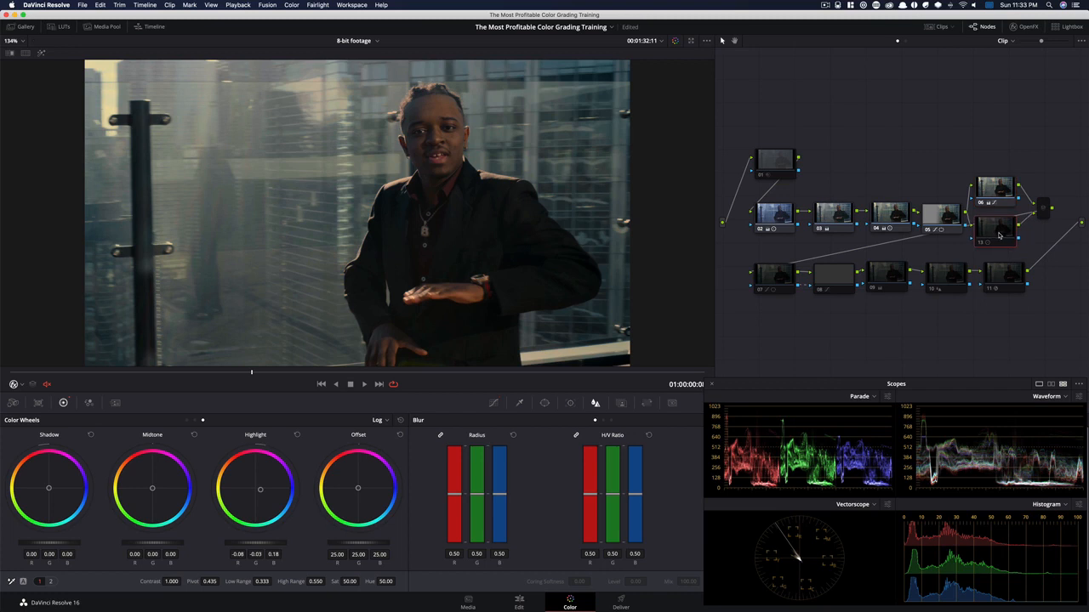
{"action": "key", "text": "super+d"}
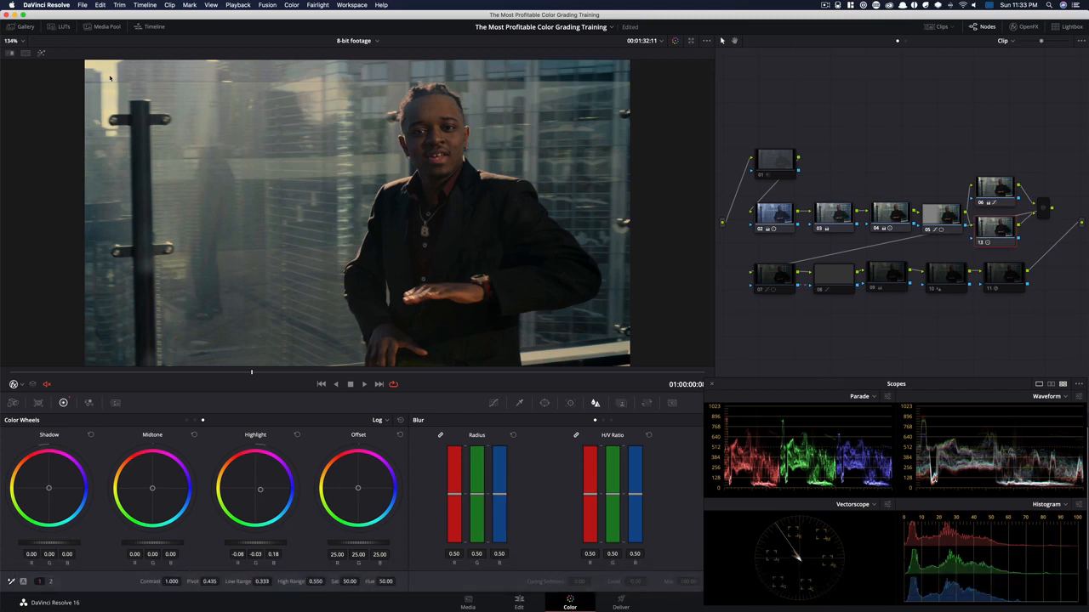
{"action": "key", "text": "super+d"}
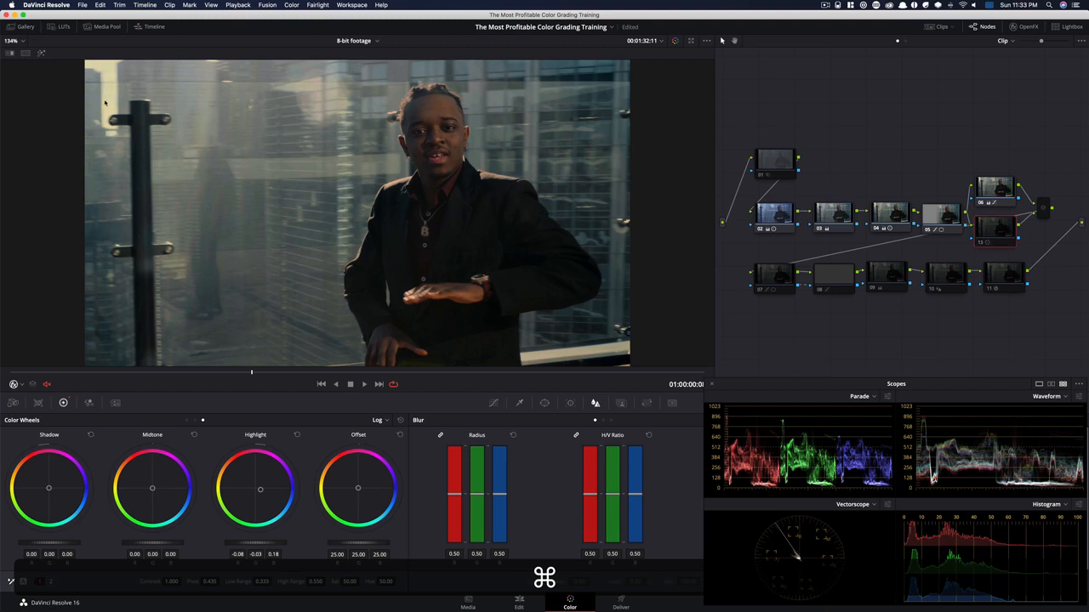
Enable nodes 07 and 08 in turn to review their effect on the image
{"action": "left_click", "coordinate": [774, 274]}
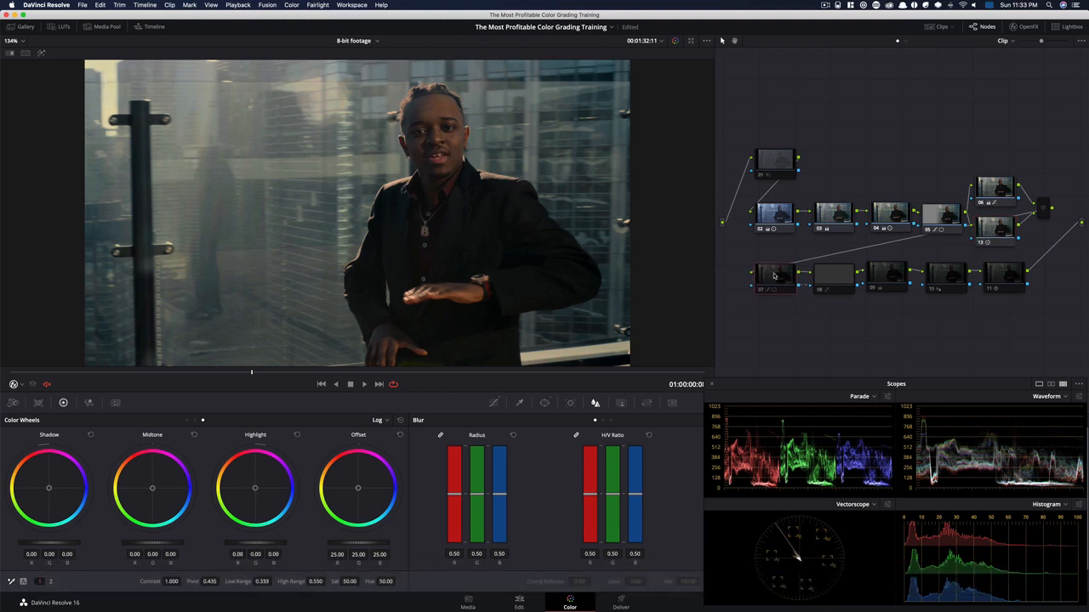
{"action": "left_click", "coordinate": [830, 276]}
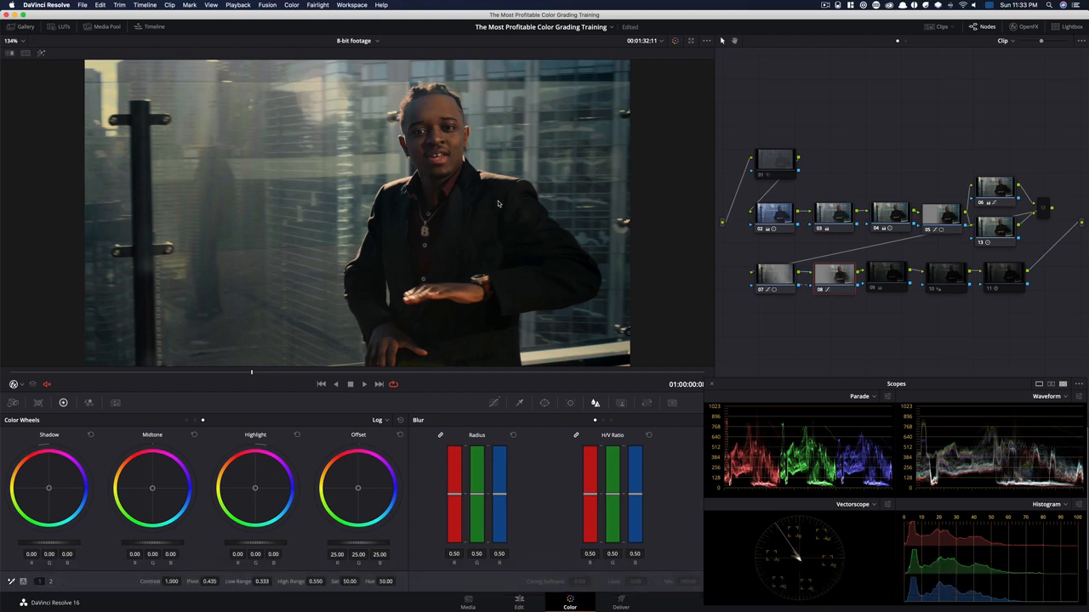
{"action": "key", "text": "super+d"}
{"action": "key", "text": "super+d"}
Toggle node 09 several times to compare the image with and without it, leaving the node enabled
{"action": "left_click", "coordinate": [887, 272]}
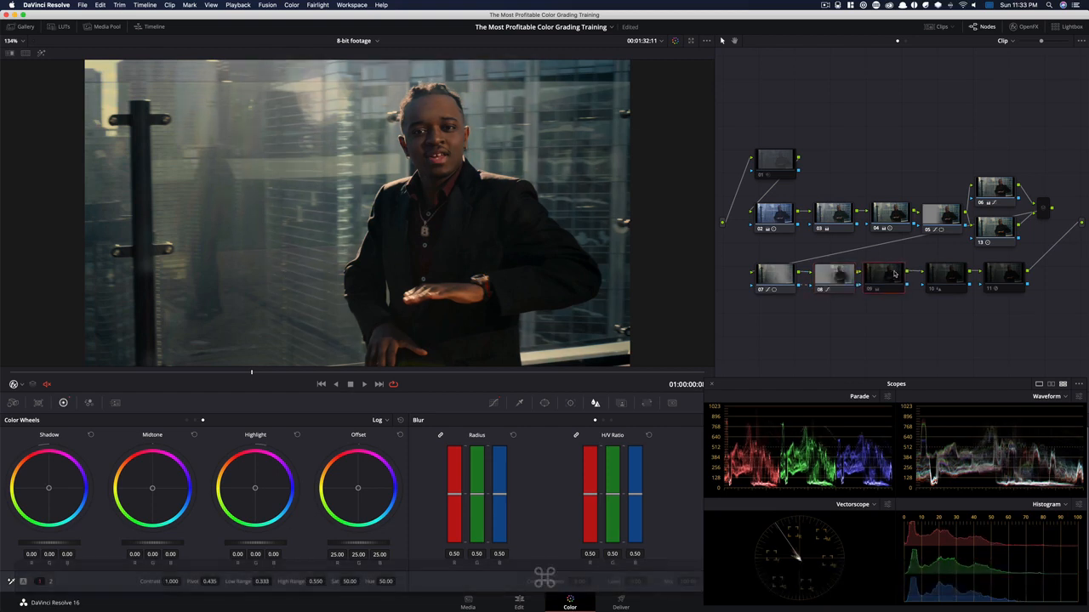
{"action": "key", "text": "super+d"}
{"action": "key", "text": "super+d"}
{"action": "key", "text": "super+d"}
{"action": "key", "text": "super+d"}
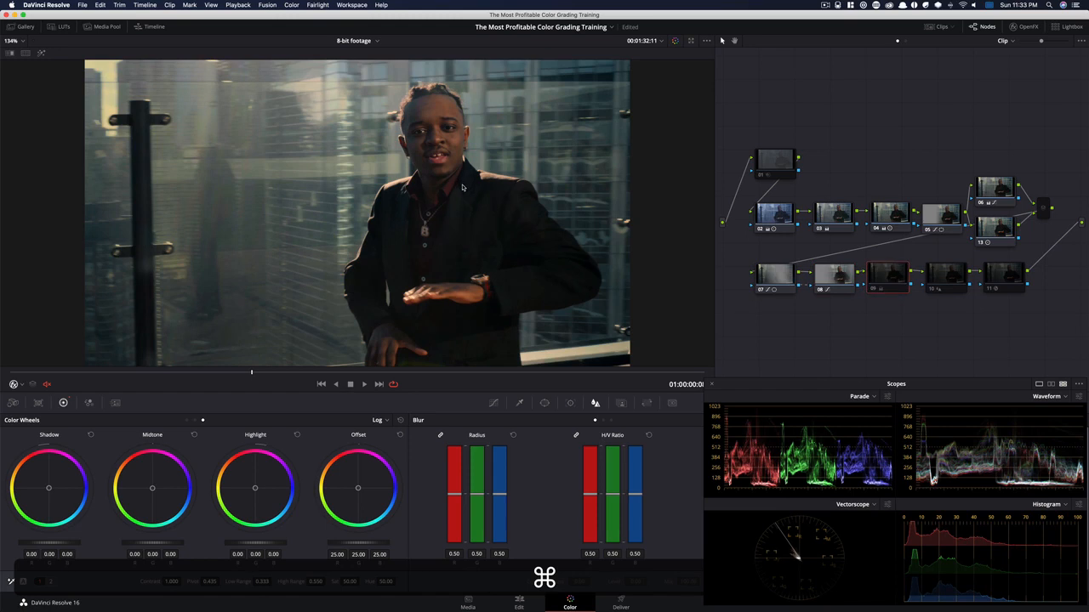
{"action": "key", "text": "super+d"}
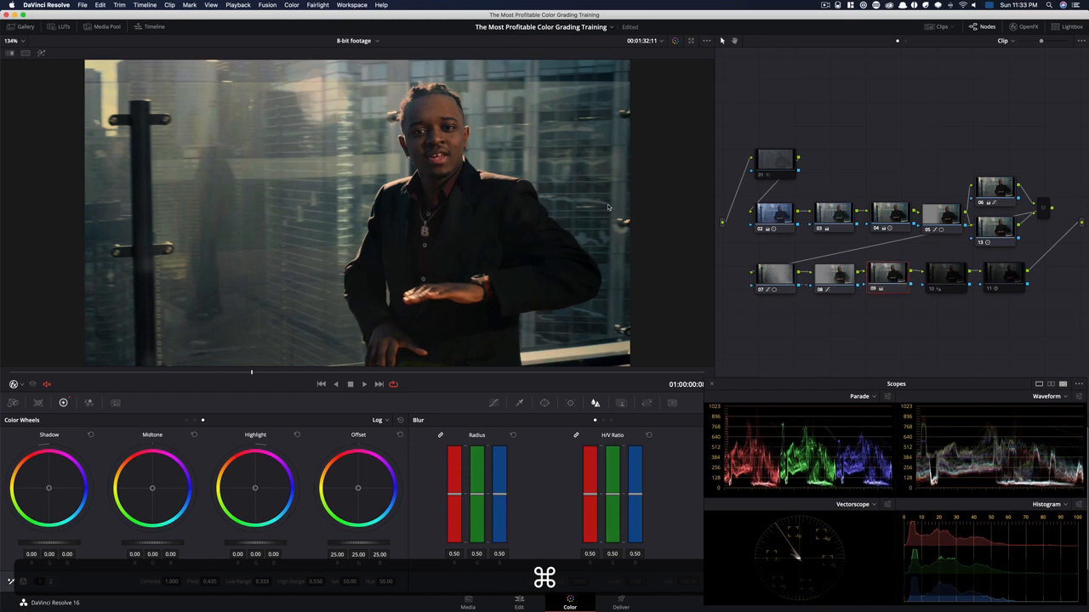
Select nodes 10, 11 and 01 together and enable them to view the finished grade
{"action": "left_click", "coordinate": [954, 282]}
{"action": "left_click_drag", "start_coordinate": [1035, 289], "coordinate": [1036, 291]}
{"action": "left_click", "coordinate": [784, 163], "text": "super"}
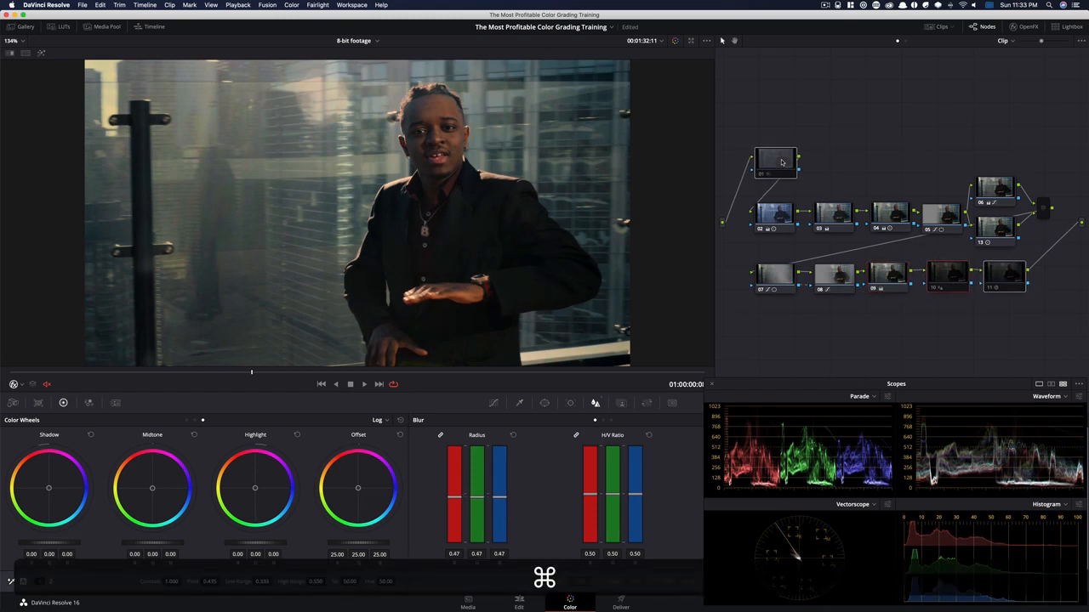
{"action": "key", "text": "super+d"}
{"action": "left_click", "coordinate": [926, 157]}
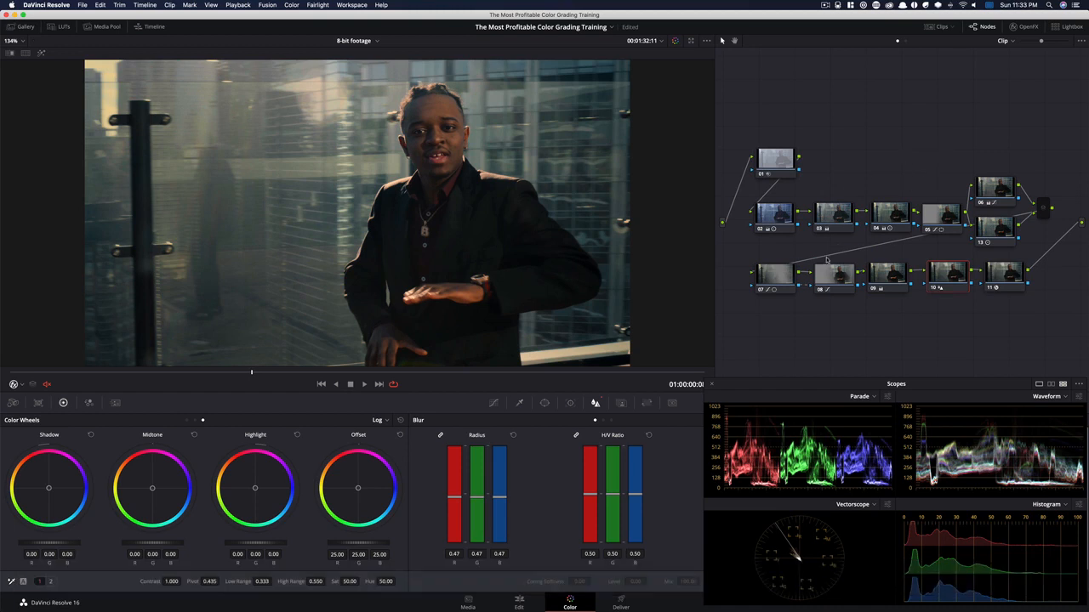
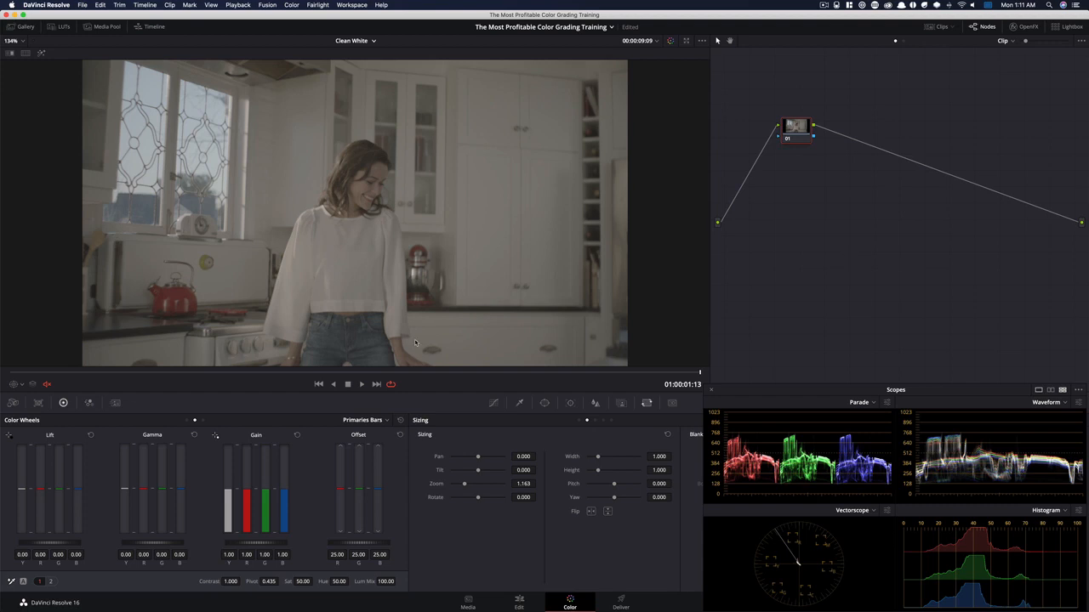
Move node 01 toward the start of the node tree, add serial nodes 02, 03 and 04 after it, and raise node 04
{"action": "left_click_drag", "start_coordinate": [815, 141], "coordinate": [753, 168]}
{"action": "key", "text": "alt+s"}
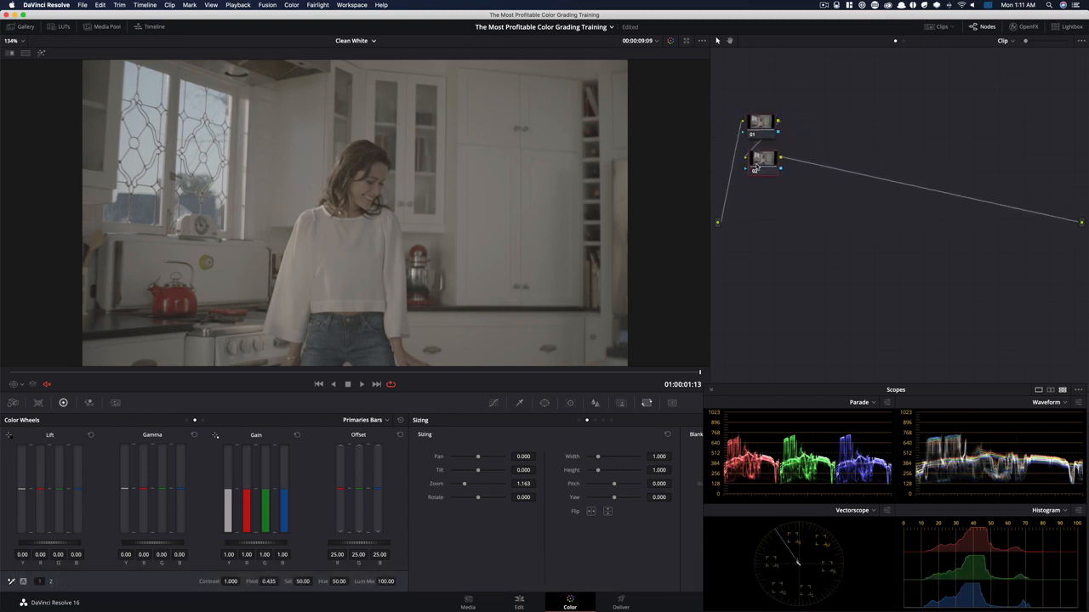
{"action": "key", "text": "alt"}
{"action": "key", "text": "alt+s"}
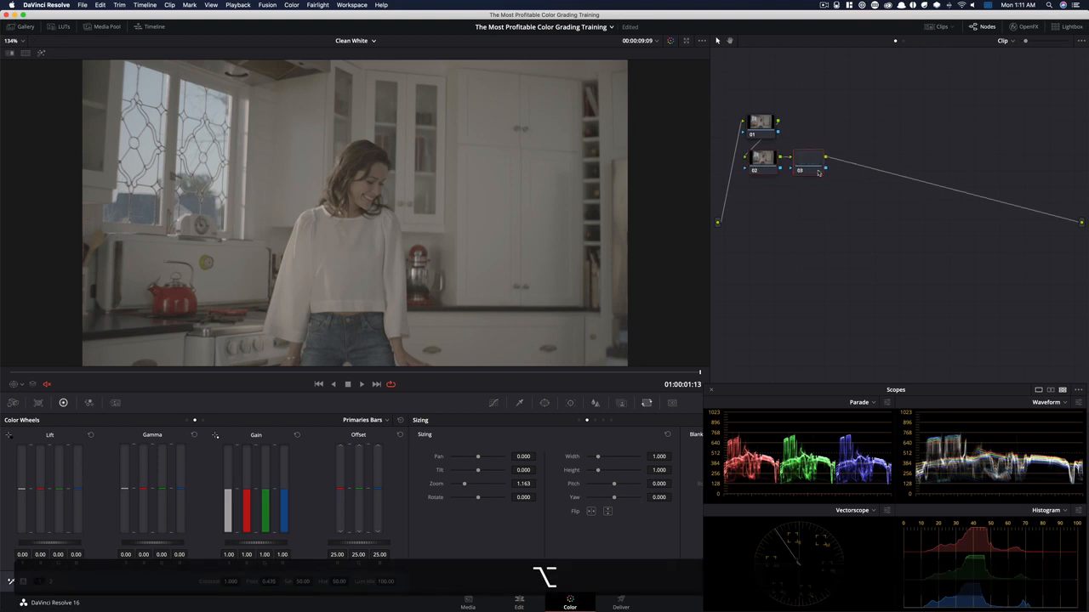
{"action": "key", "text": "alt"}
{"action": "key", "text": "alt+s"}
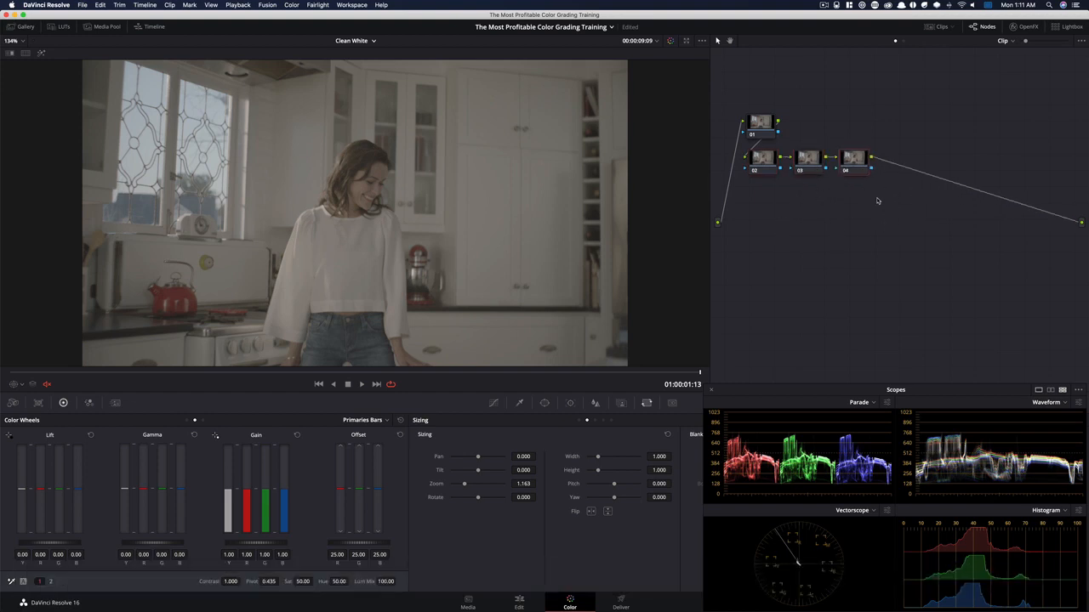
{"action": "left_click_drag", "start_coordinate": [847, 158], "coordinate": [854, 131]}
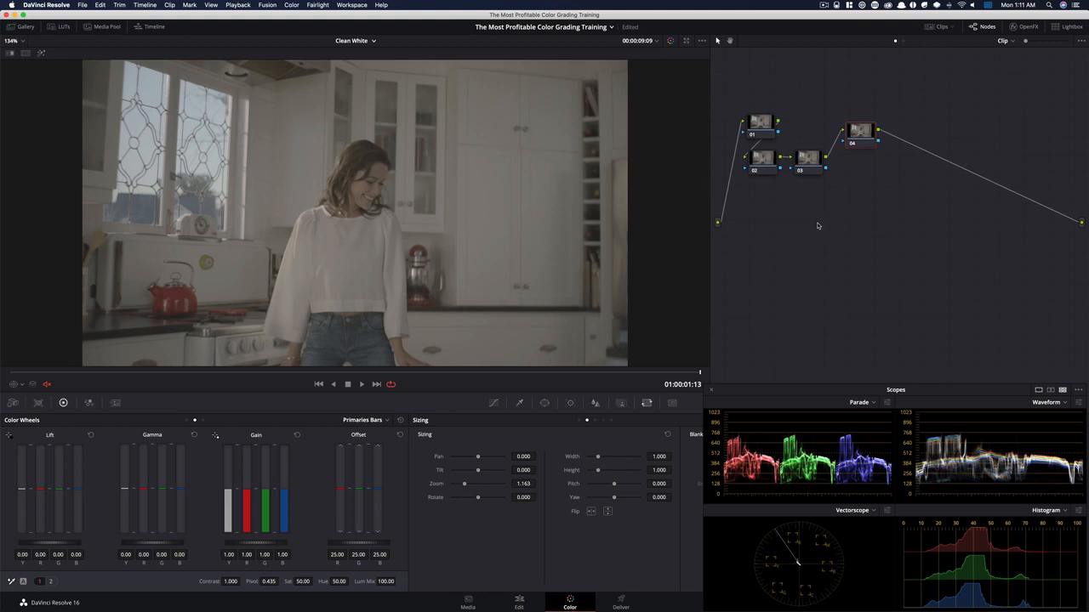
Add three parallel nodes beneath node 04 and a serial node after the parallel mixer
{"action": "key", "text": "alt+p"}
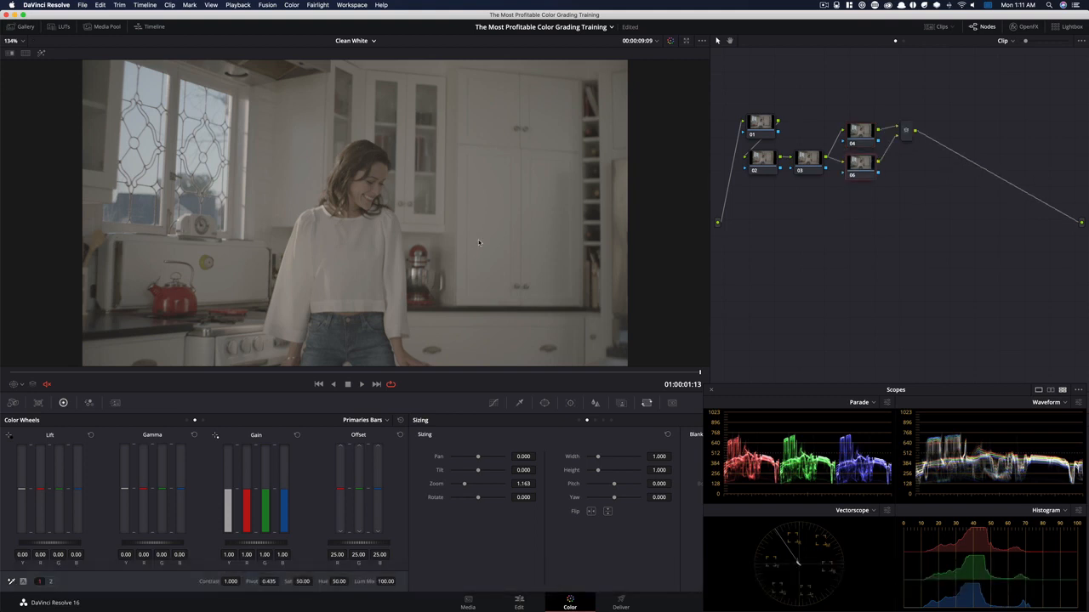
{"action": "key", "text": "alt+p"}
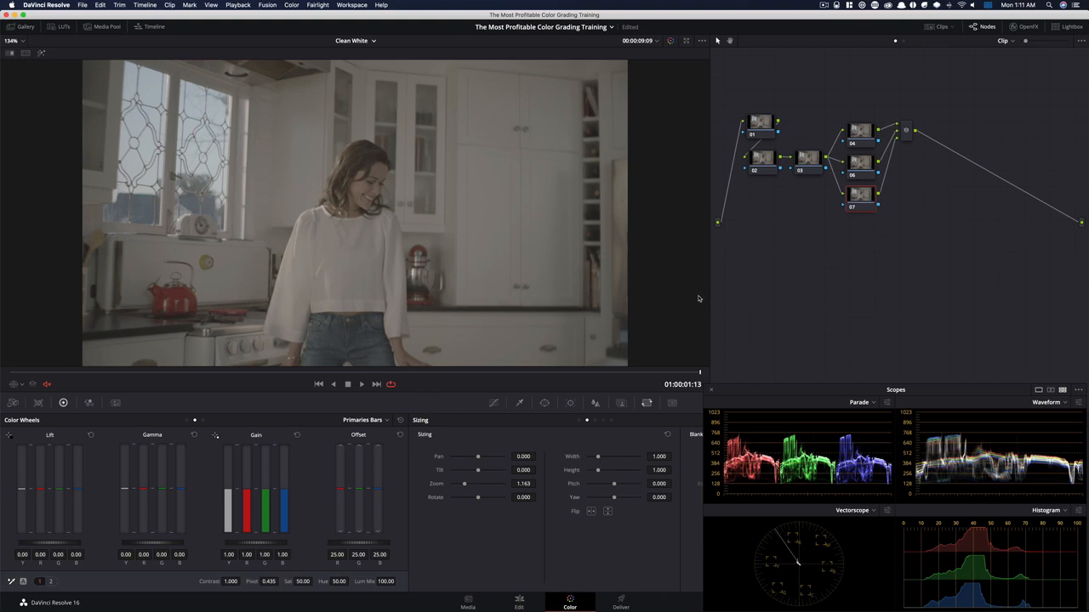
{"action": "key", "text": "alt+p"}
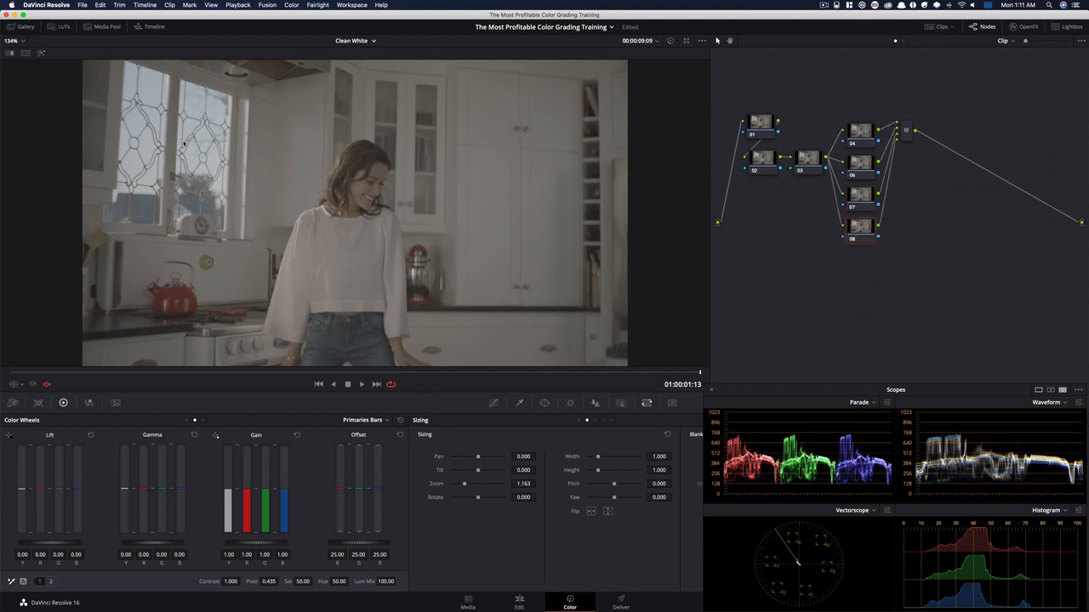
{"action": "left_click", "coordinate": [905, 131]}
{"action": "key", "text": "alt+s"}
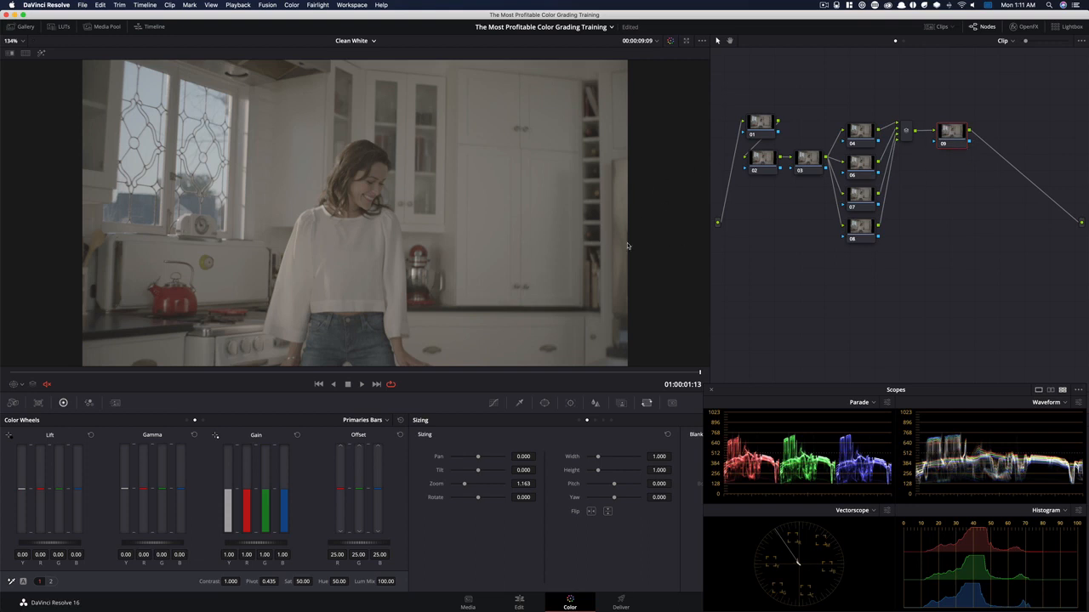
Add four more serial nodes, 10 to 13, after node 09 and place them in a new row below the tree
{"action": "key", "text": "alt+s"}
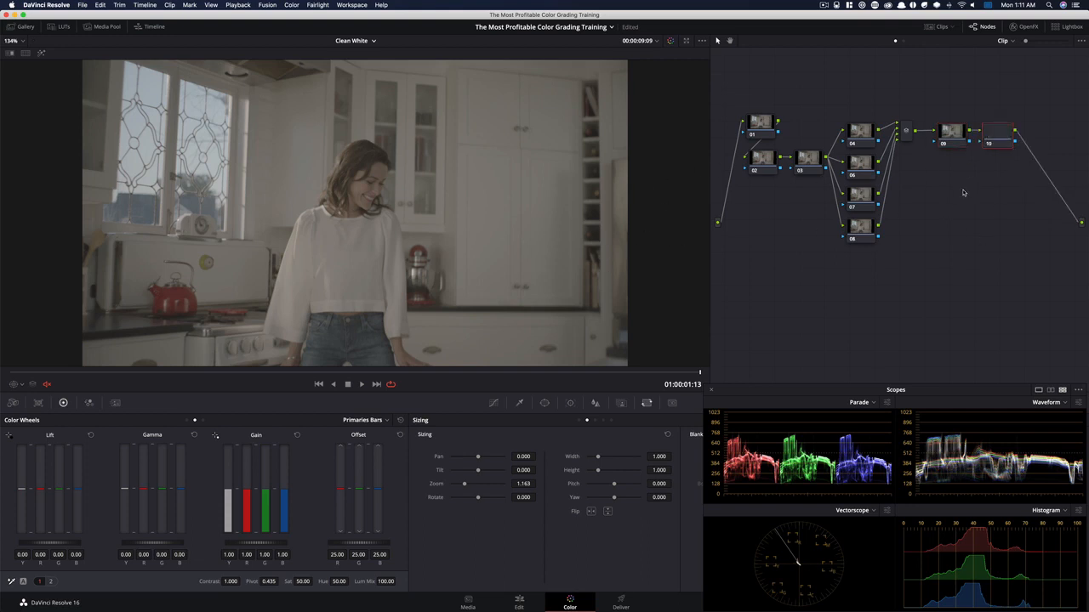
{"action": "left_click_drag", "start_coordinate": [997, 136], "coordinate": [755, 283]}
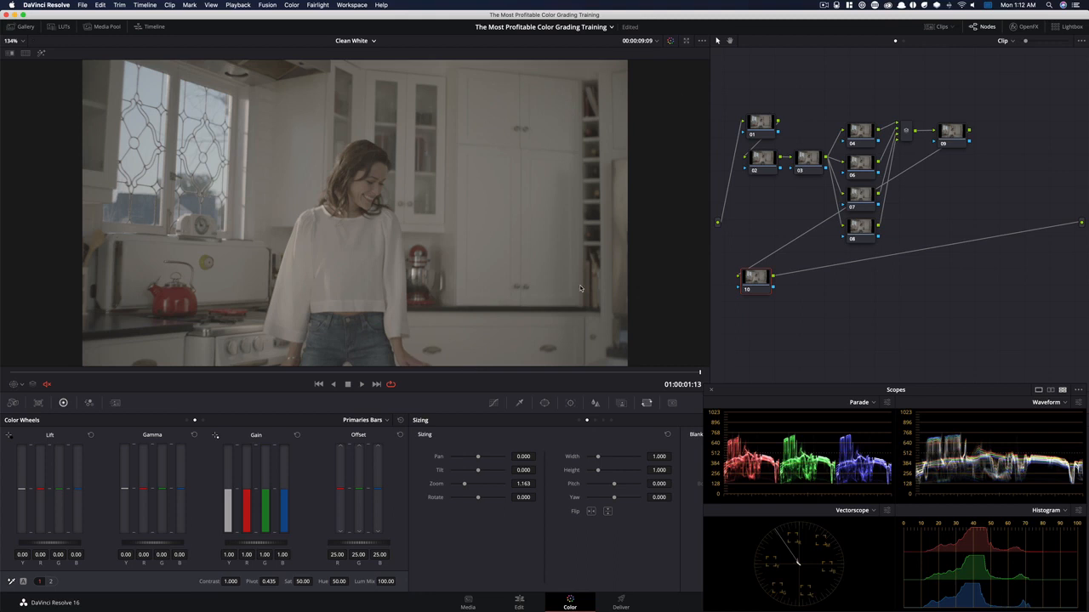
{"action": "key", "text": "alt+s"}
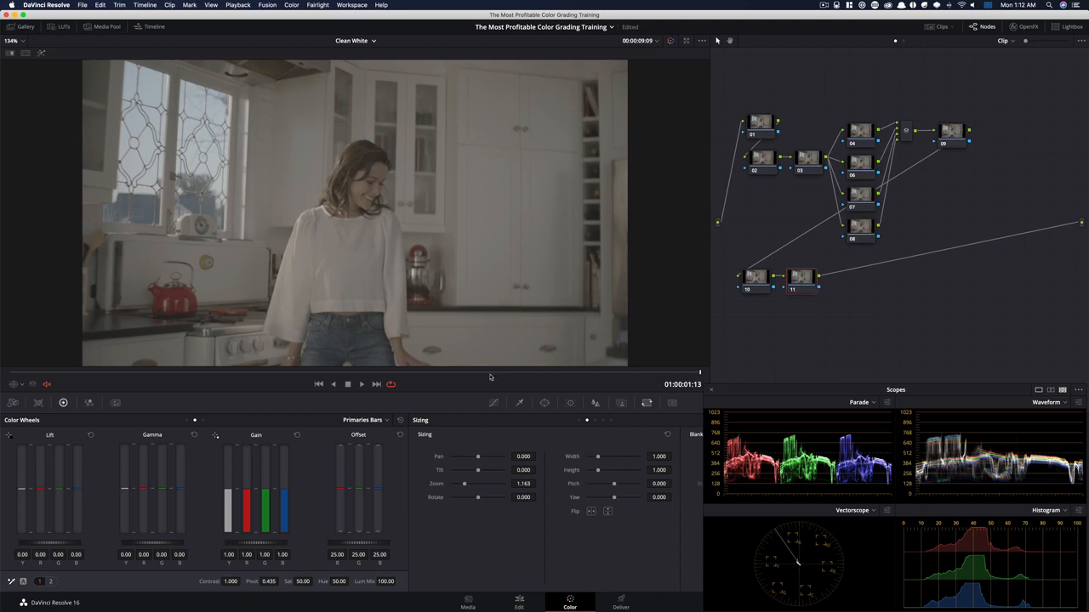
{"action": "key", "text": "alt+s"}
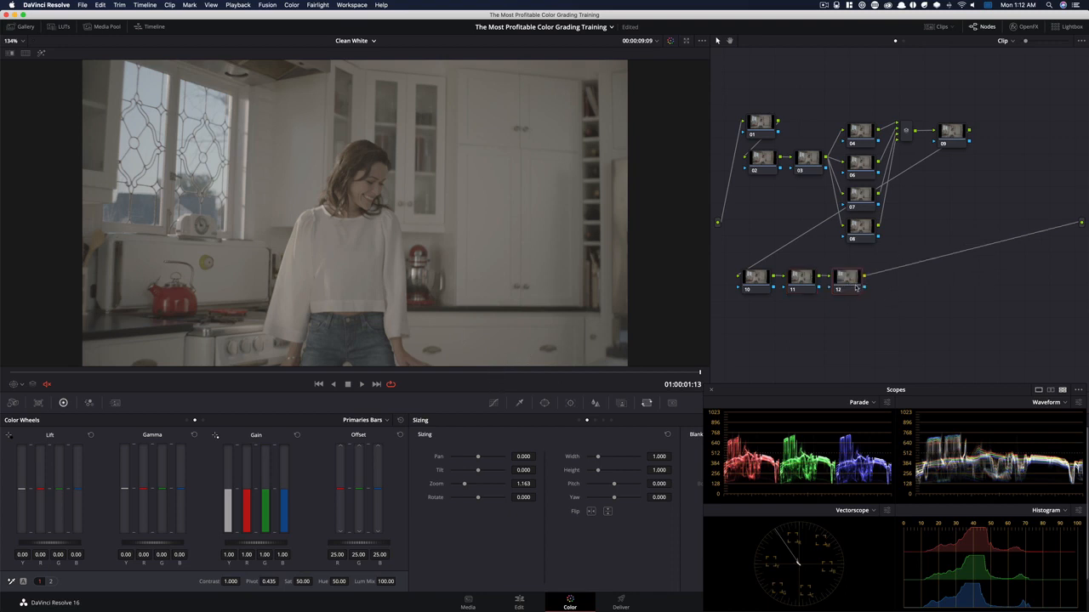
{"action": "key", "text": "alt+s"}
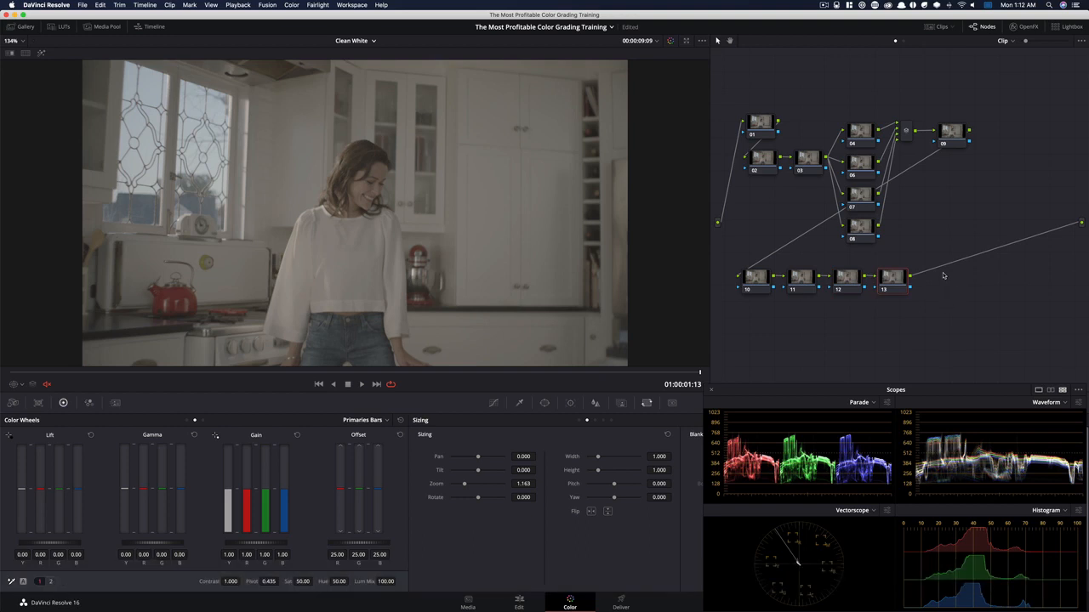
On node 02, set the contrast to 1.393, the gamma to 0.06 and the gain to 0.92
{"action": "left_click", "coordinate": [754, 168]}
{"action": "left_click", "coordinate": [186, 421]}
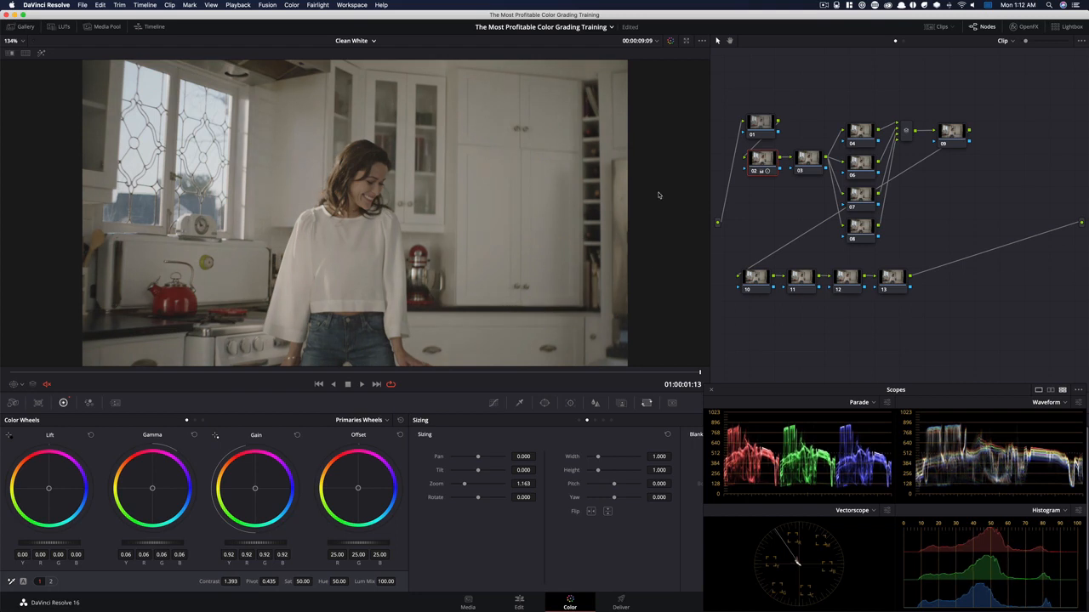
On node 03, set saturation to 100 and gamma to -0.01 red and 0.02 blue, and toggle the node to compare its effect
{"action": "left_click", "coordinate": [811, 159]}
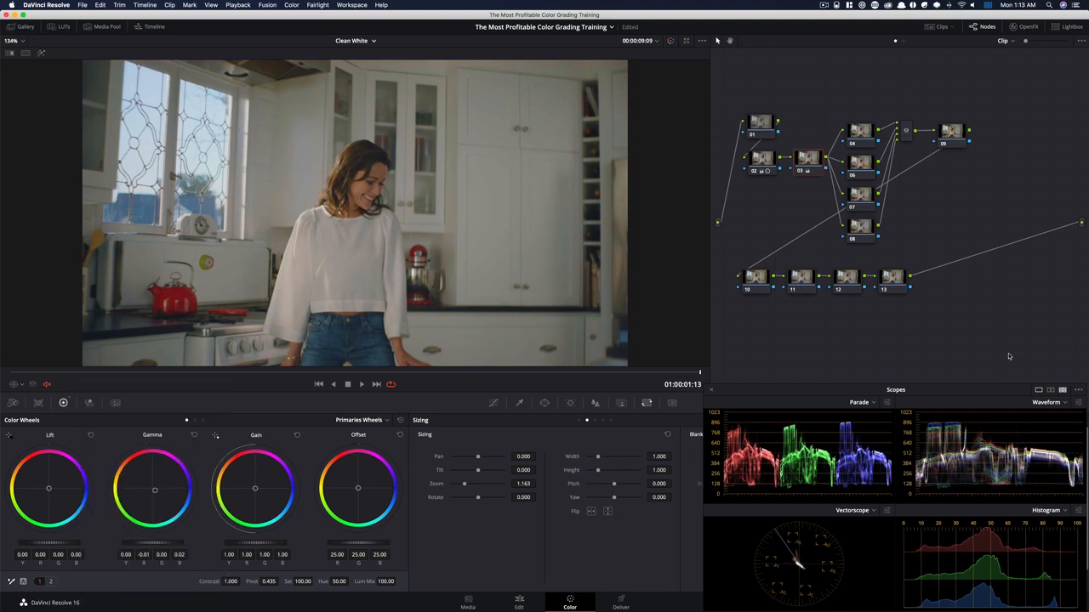
{"action": "key", "text": "super+d"}
{"action": "key", "text": "super+d"}
{"action": "key", "text": "super+d"}
{"action": "key", "text": "super+d"}
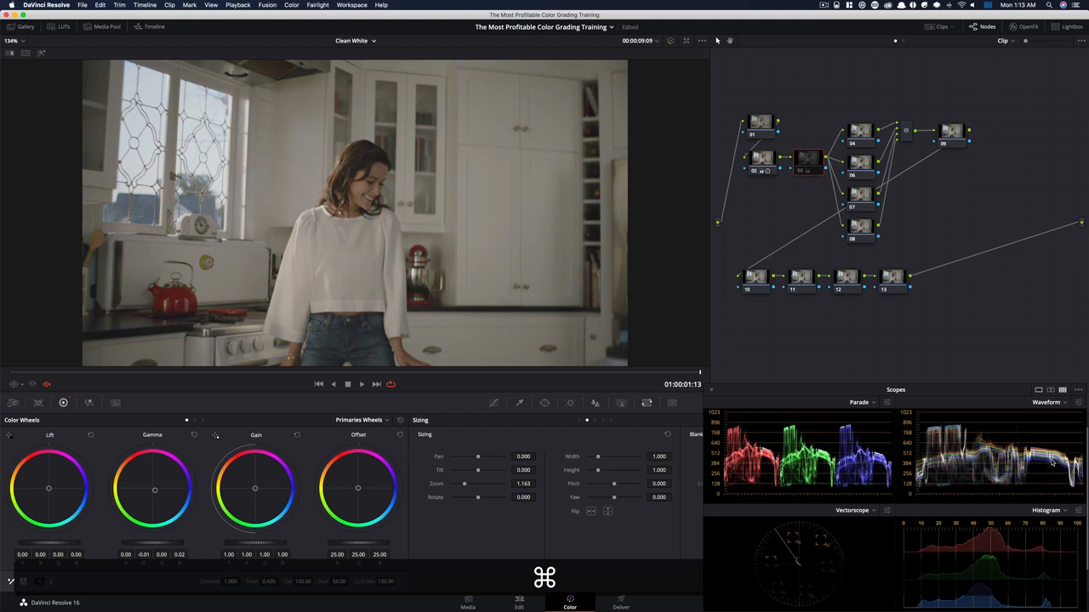
{"action": "key", "text": "super+d"}
{"action": "key", "text": "super+d"}
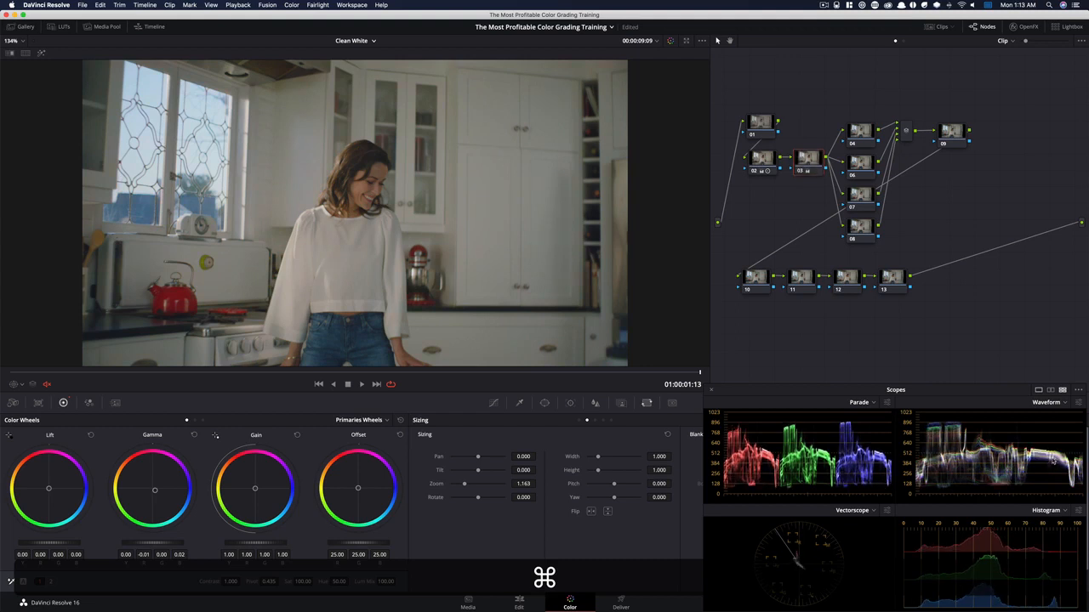
{"action": "key", "text": "super+d"}
{"action": "key", "text": "super+d"}
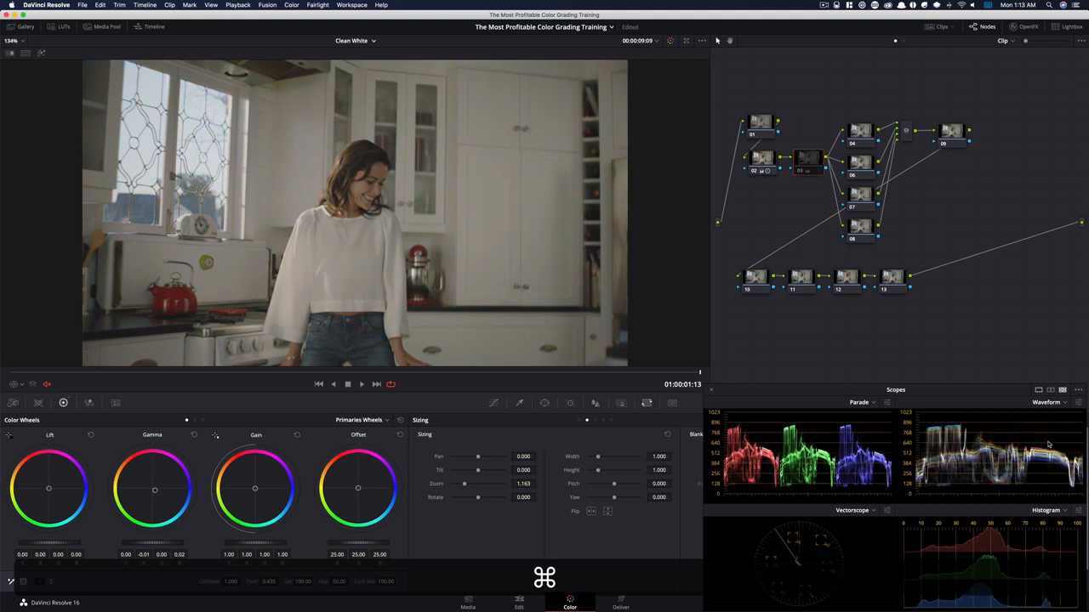
{"action": "key", "text": "super+d"}
{"action": "key", "text": "super+d"}
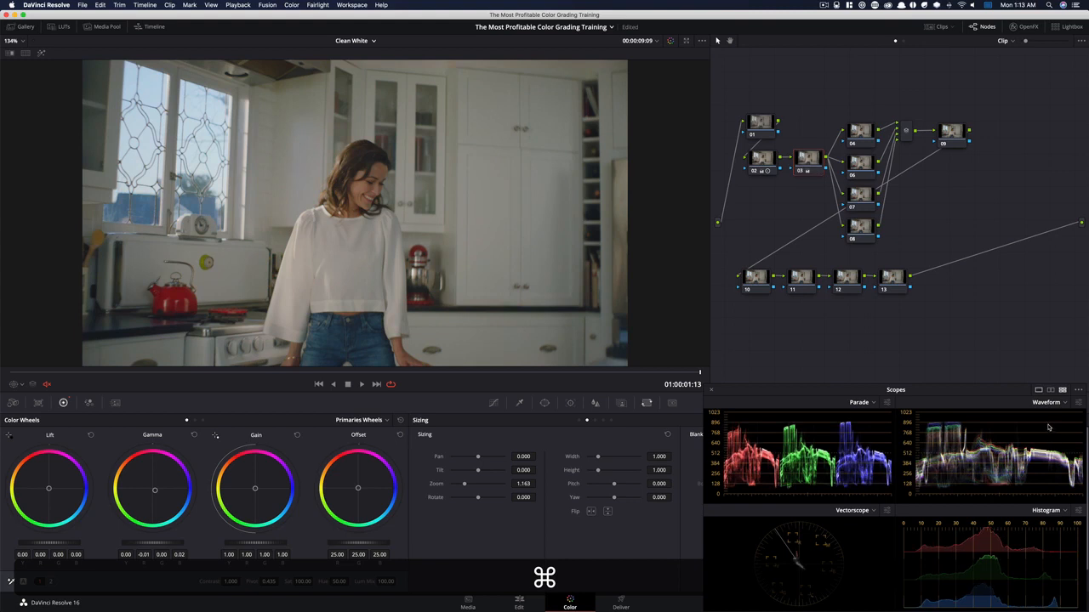
{"action": "key", "text": "super+d"}
{"action": "key", "text": "super+d"}
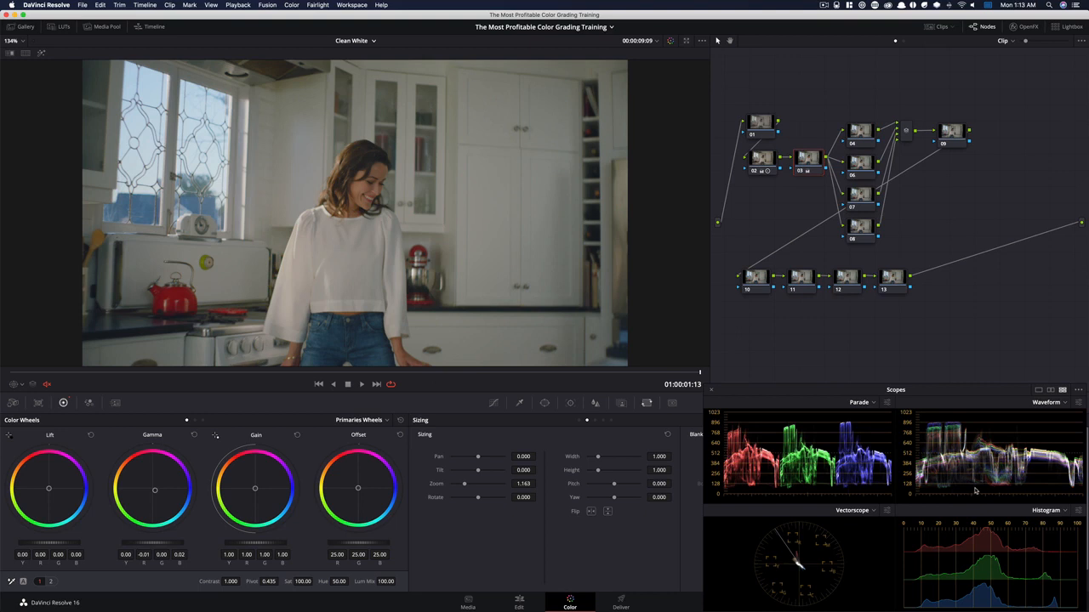
Lower node 03's log shadows to -0.08 with a low range of 0.264, and compare the image with and without the node
{"action": "key", "text": "alt+z"}
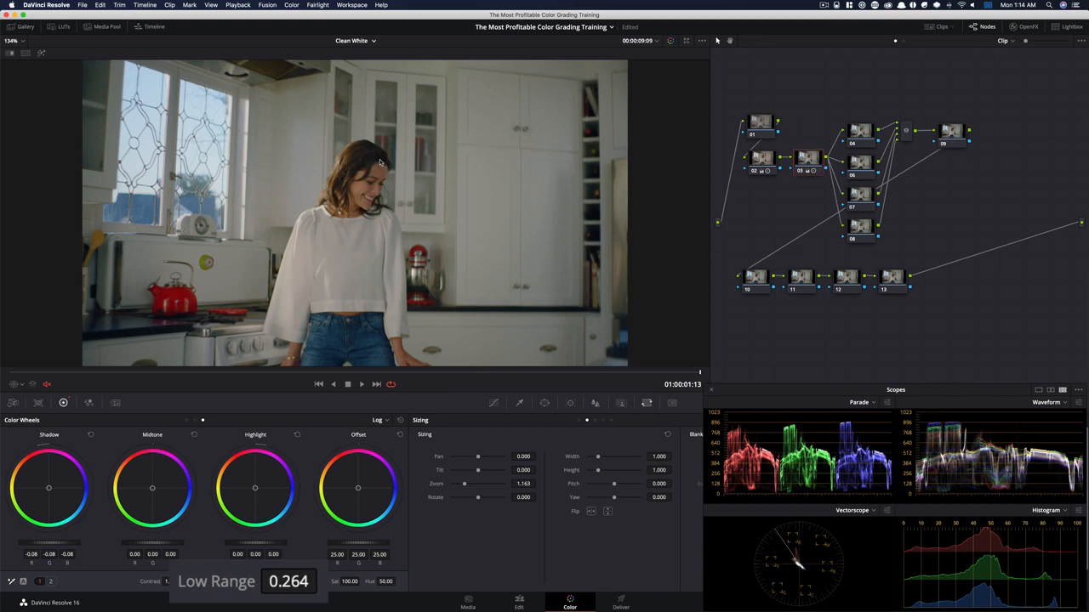
{"action": "key", "text": "super+d"}
{"action": "key", "text": "super+d"}
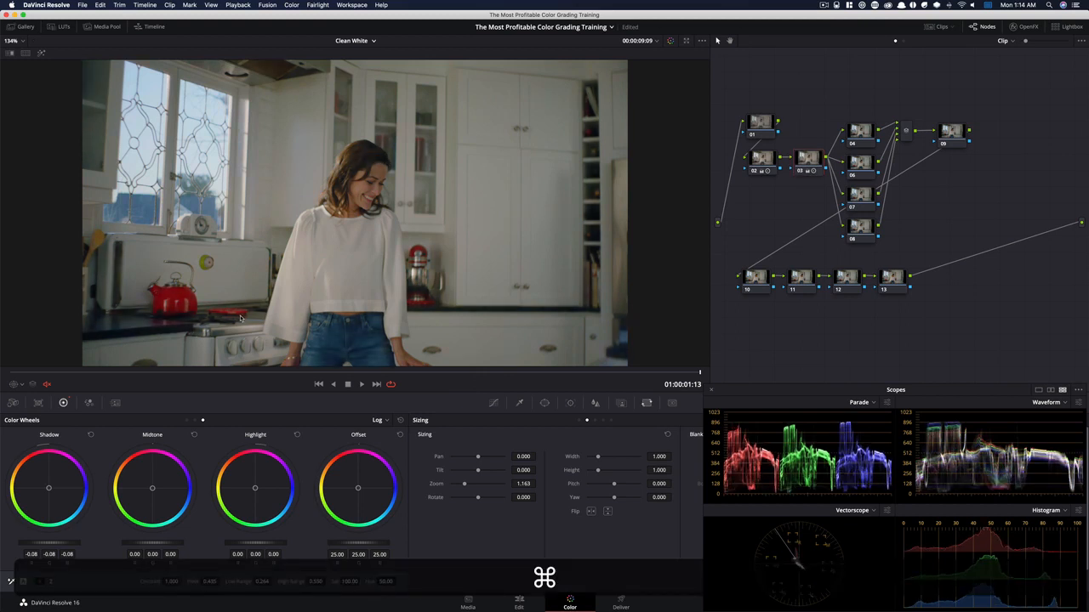
{"action": "key", "text": "super+d"}
{"action": "key", "text": "super+d"}
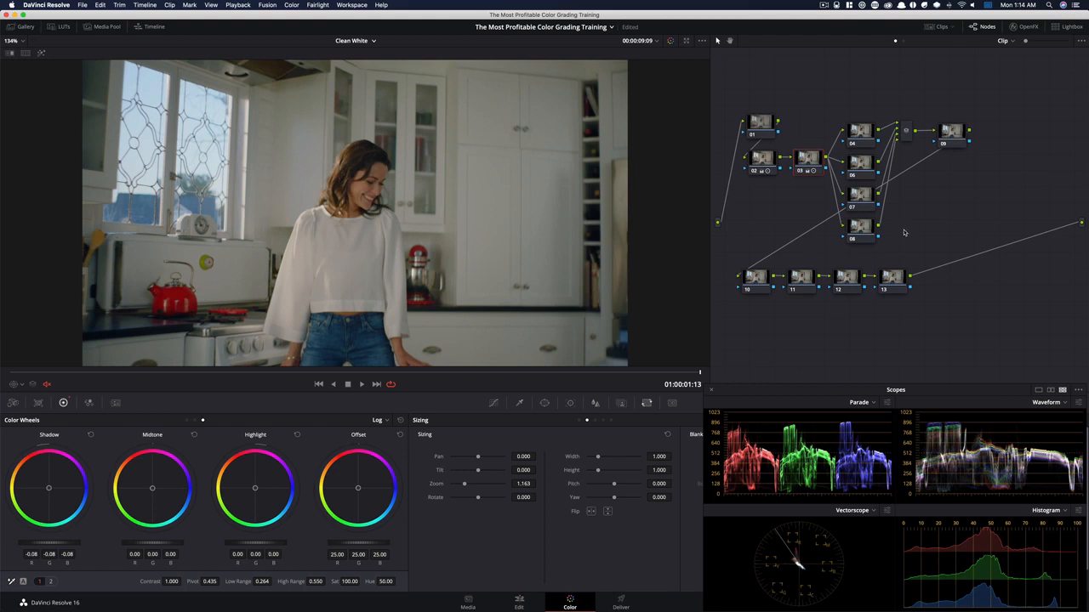
Set node 03's luminance mix to 0 and its gamma to -0.02 red and 0.03 blue
{"action": "key", "text": "alt+z"}
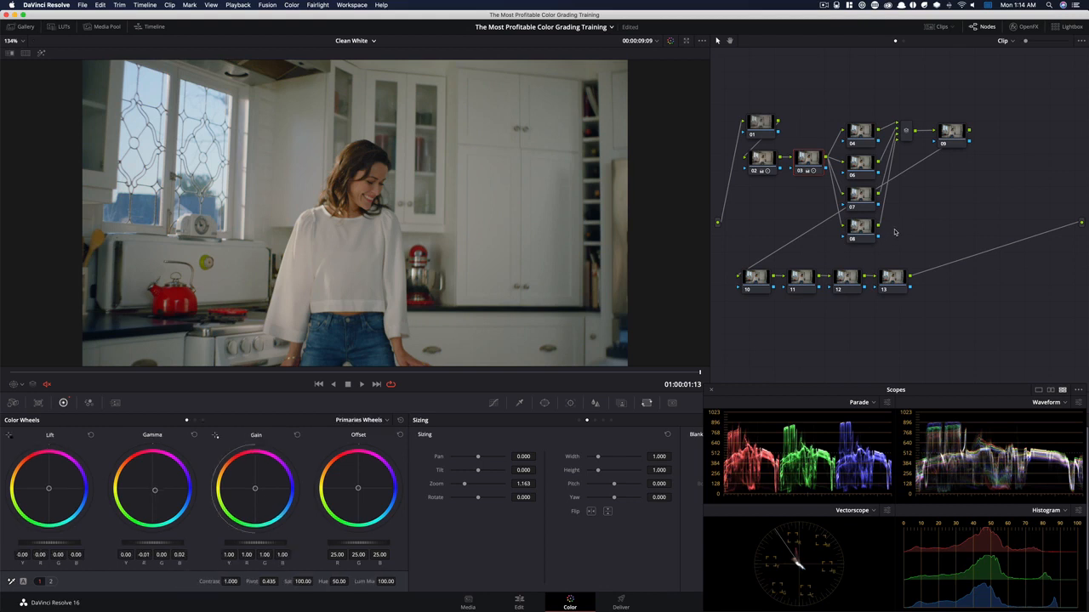
{"action": "left_click", "coordinate": [195, 420]}
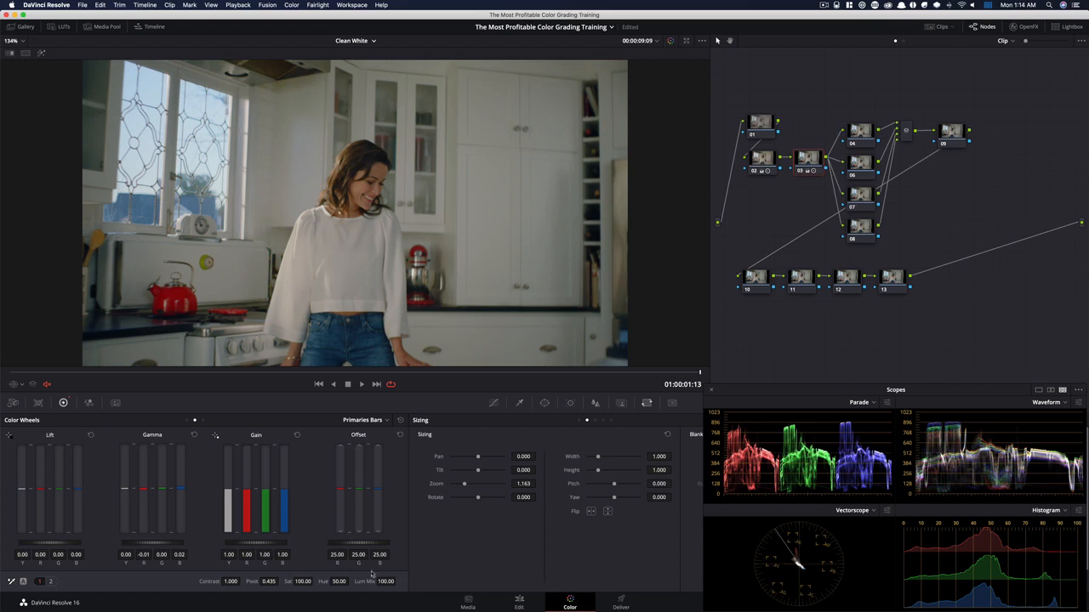
{"action": "left_click_drag", "start_coordinate": [389, 584], "coordinate": [1, 569]}
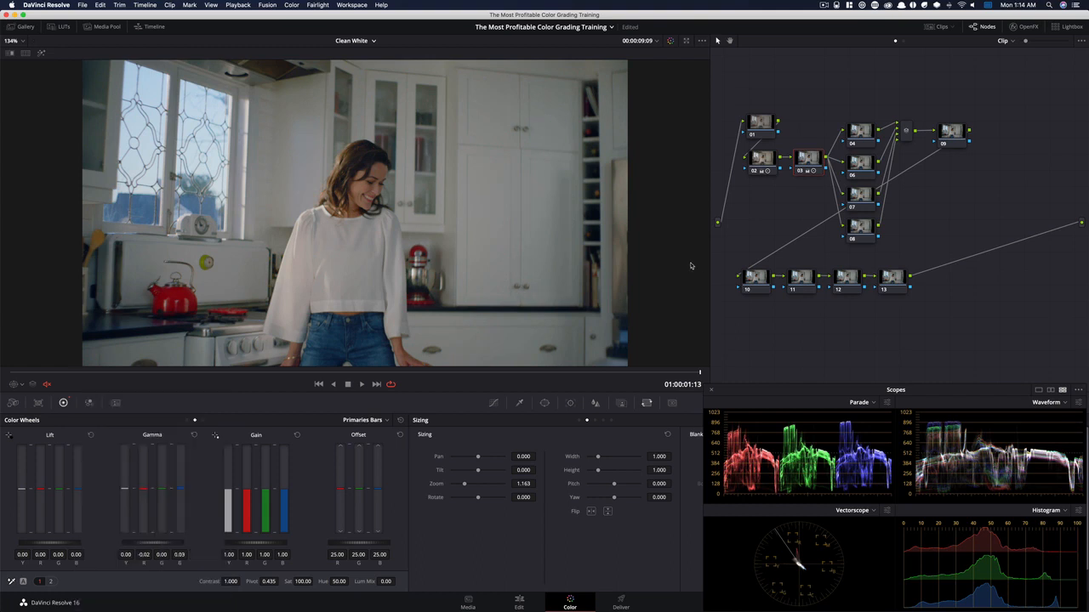
Toggle node 03 repeatedly to compare the image and scopes with and without it, leaving the node enabled
{"action": "key", "text": "super+d"}
{"action": "key", "text": "super+d"}
{"action": "key", "text": "super+d"}
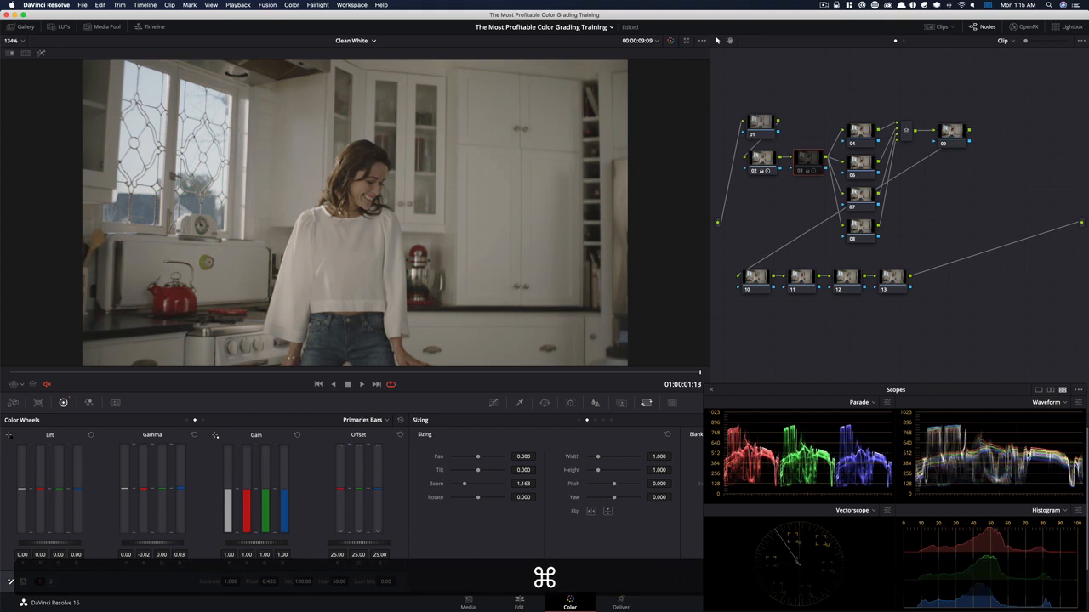
{"action": "key", "text": "super+d"}
{"action": "key", "text": "super+d"}
{"action": "key", "text": "super+d"}
{"action": "key", "text": "super+d"}
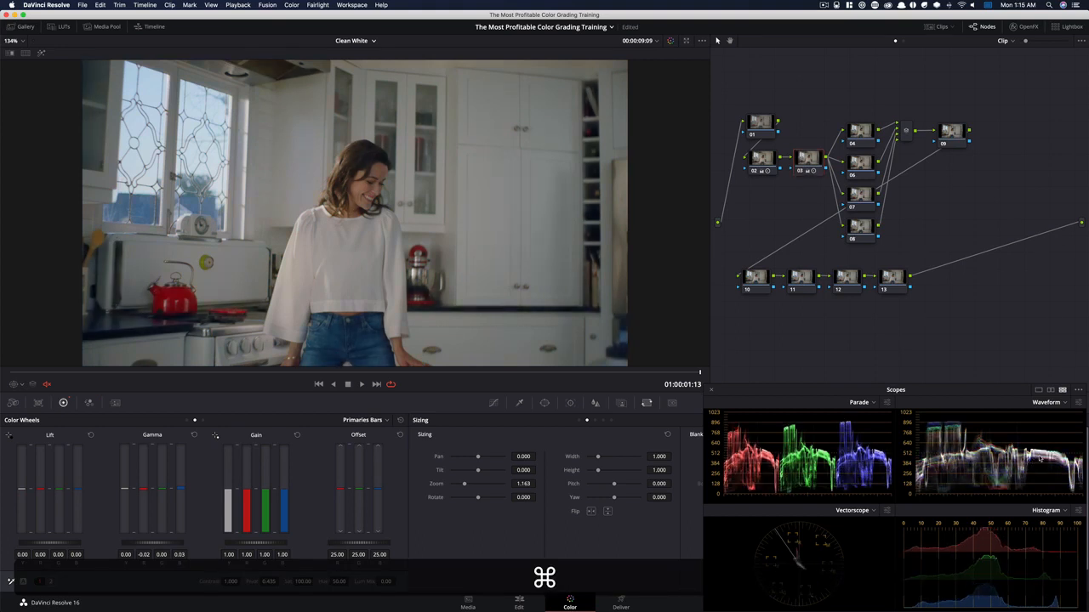
{"action": "key", "text": "super+d"}
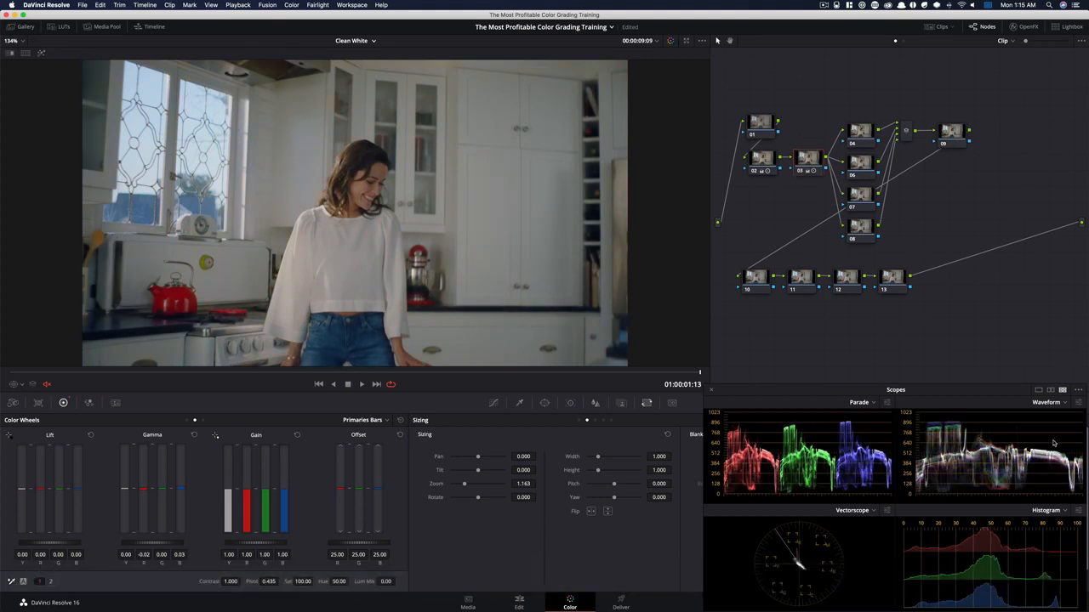
{"action": "key", "text": "super+d"}
{"action": "key", "text": "super+d"}
On node 04, set the gain to 0.85 for red, green and blue and to 1.00 for luminance (Y)
{"action": "left_click", "coordinate": [860, 130]}
{"action": "left_click_drag", "start_coordinate": [859, 127], "coordinate": [853, 128]}
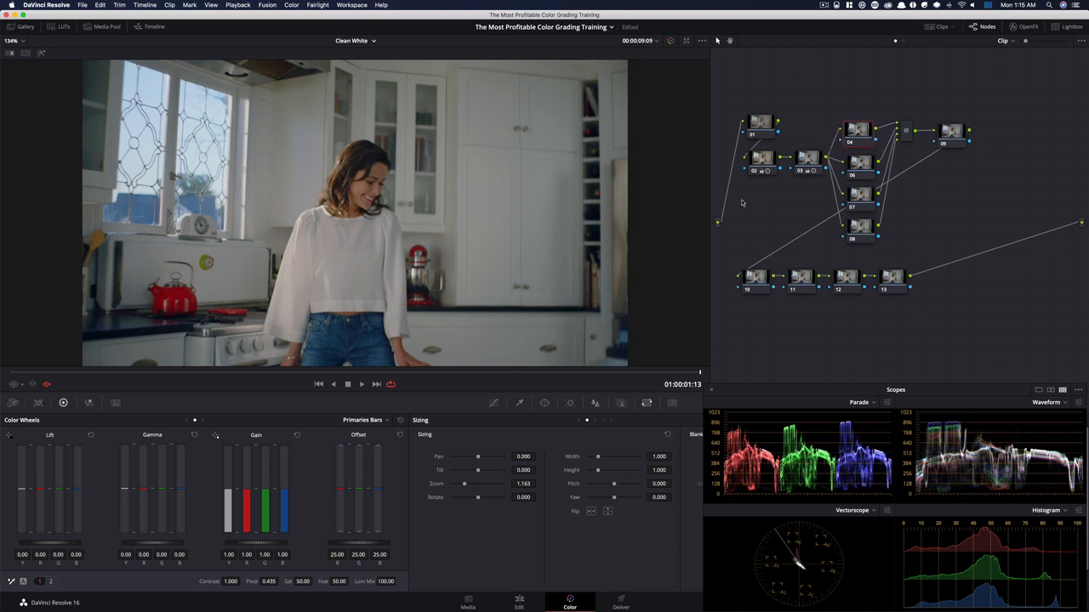
{"action": "left_click", "coordinate": [187, 420]}
{"action": "left_click_drag", "start_coordinate": [256, 543], "coordinate": [231, 543]}
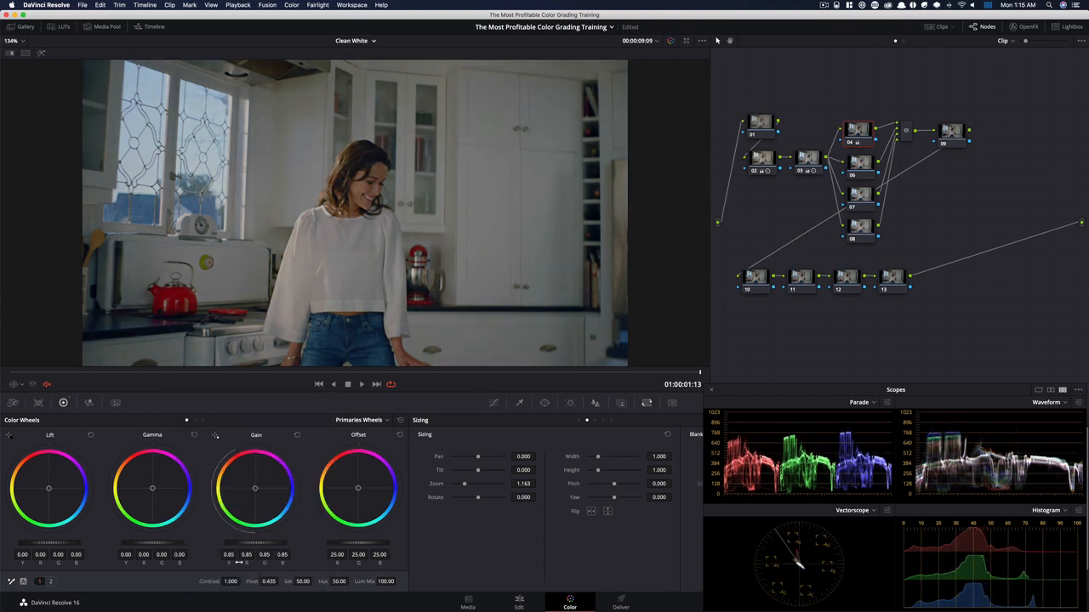
{"action": "left_click", "coordinate": [195, 421]}
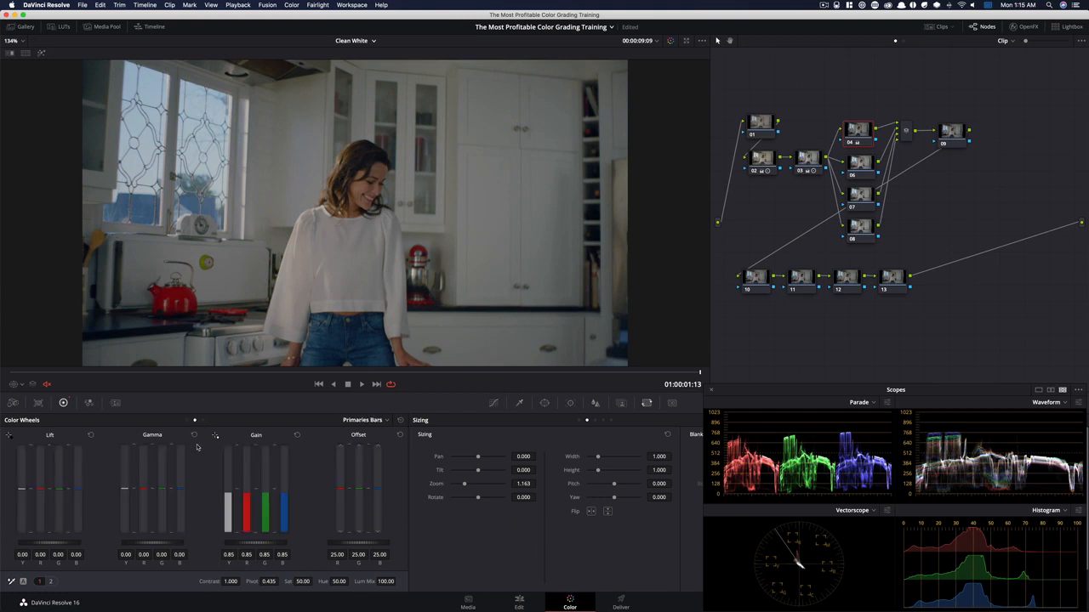
{"action": "left_click_drag", "start_coordinate": [210, 483], "coordinate": [210, 478]}
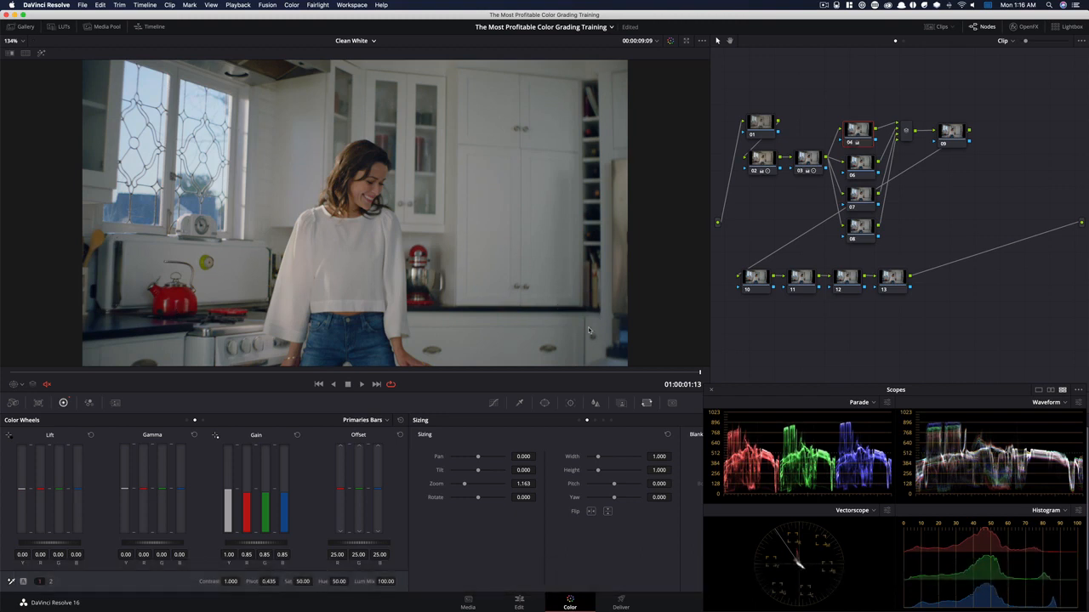
Lower node 04's Color Boost to -10.20
{"action": "left_click", "coordinate": [50, 582]}
{"action": "left_click_drag", "start_coordinate": [280, 583], "coordinate": [607, 108]}
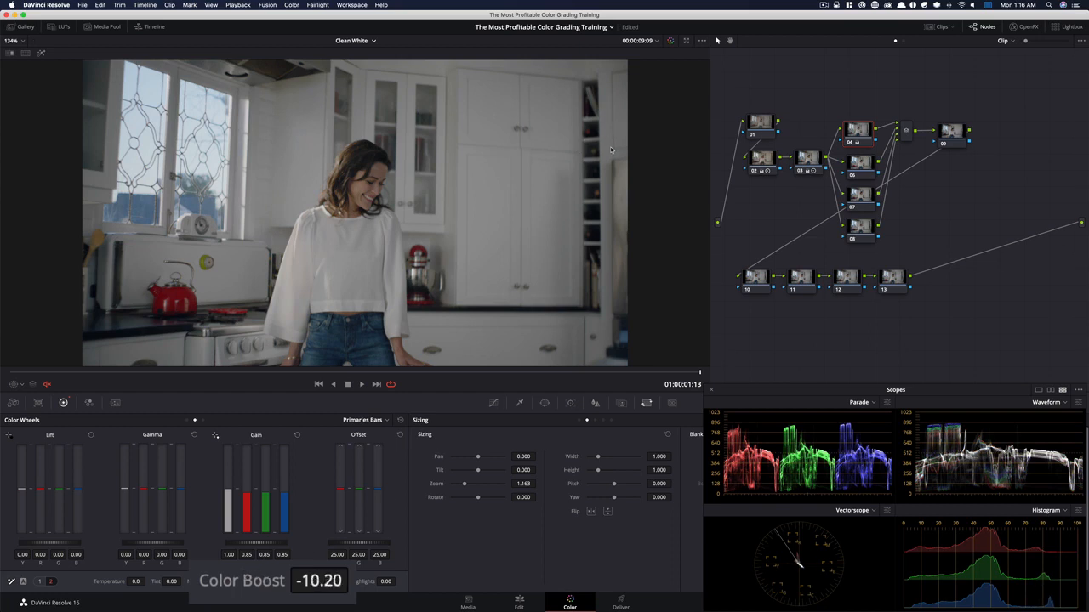
Fine-tune node 04's Color Boost to -10.12 and toggle the node repeatedly to compare the image with and without it
{"action": "left_click_drag", "start_coordinate": [498, 115], "coordinate": [495, 125]}
{"action": "key", "text": "super+d"}
{"action": "key", "text": "super+d"}
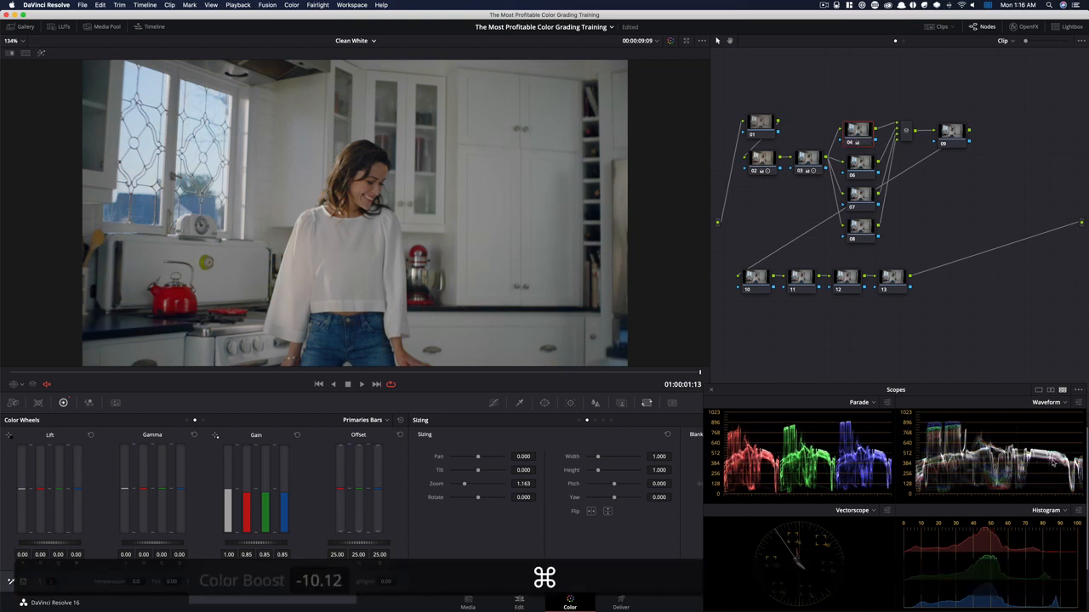
{"action": "key", "text": "super+d"}
{"action": "key", "text": "super+d"}
{"action": "key", "text": "super+d"}
{"action": "key", "text": "super+d"}
{"action": "key", "text": "super+d"}
{"action": "key", "text": "super+d"}
{"action": "key", "text": "super+d"}
{"action": "key", "text": "super+d"}
{"action": "key", "text": "super+d"}
{"action": "key", "text": "super+d"}
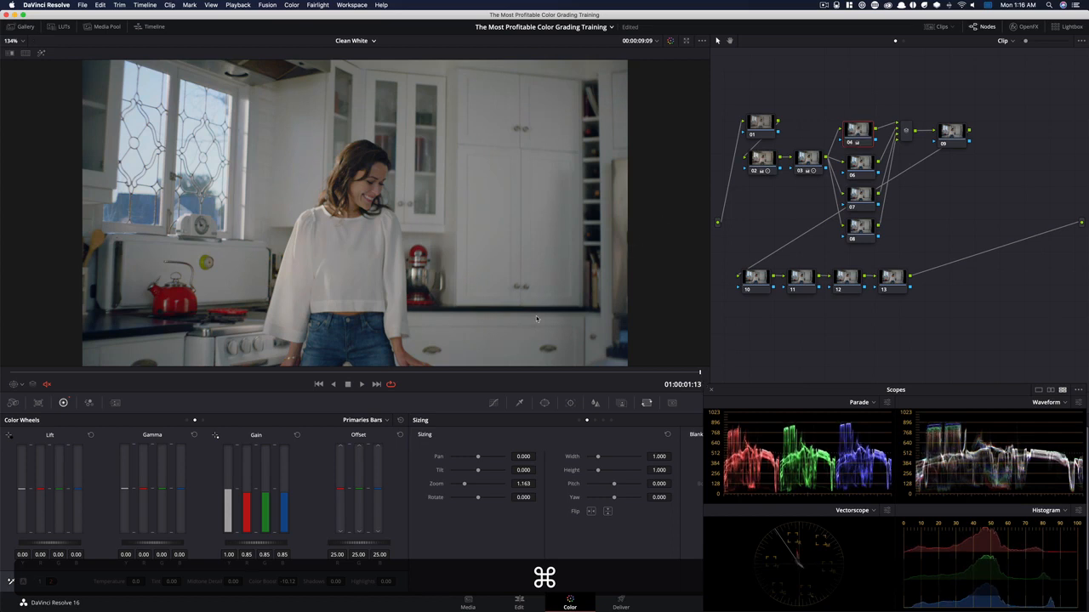
{"action": "key", "text": "super+d"}
{"action": "key", "text": "super+d"}
{"action": "key", "text": "super+d"}
{"action": "key", "text": "super+d"}
{"action": "key", "text": "super+d"}
{"action": "key", "text": "super+d"}
{"action": "key", "text": "super+d"}
{"action": "key", "text": "super+d"}
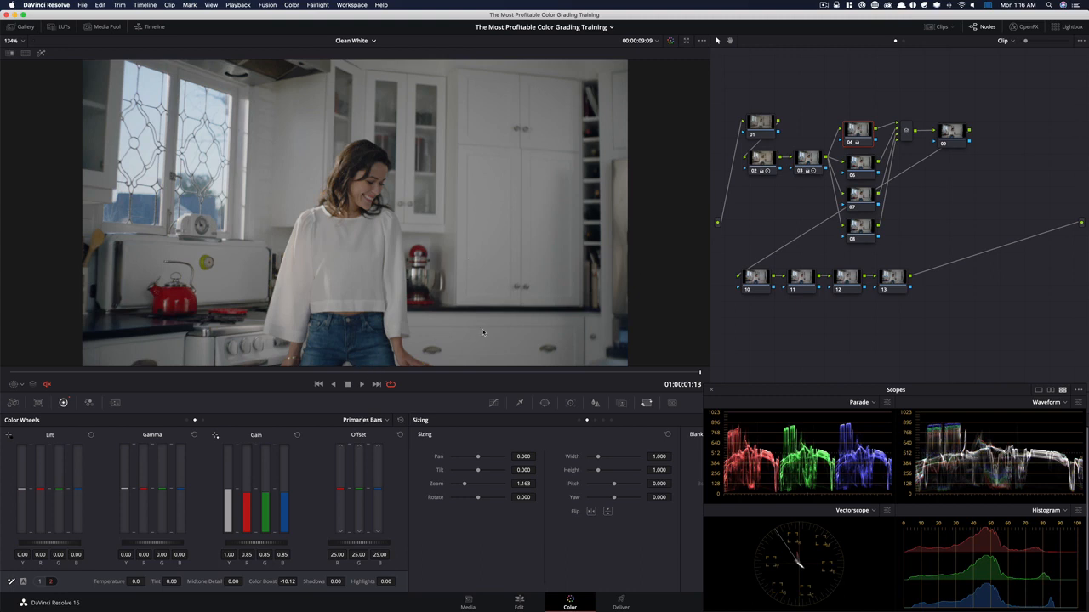
{"action": "key", "text": "super+d"}
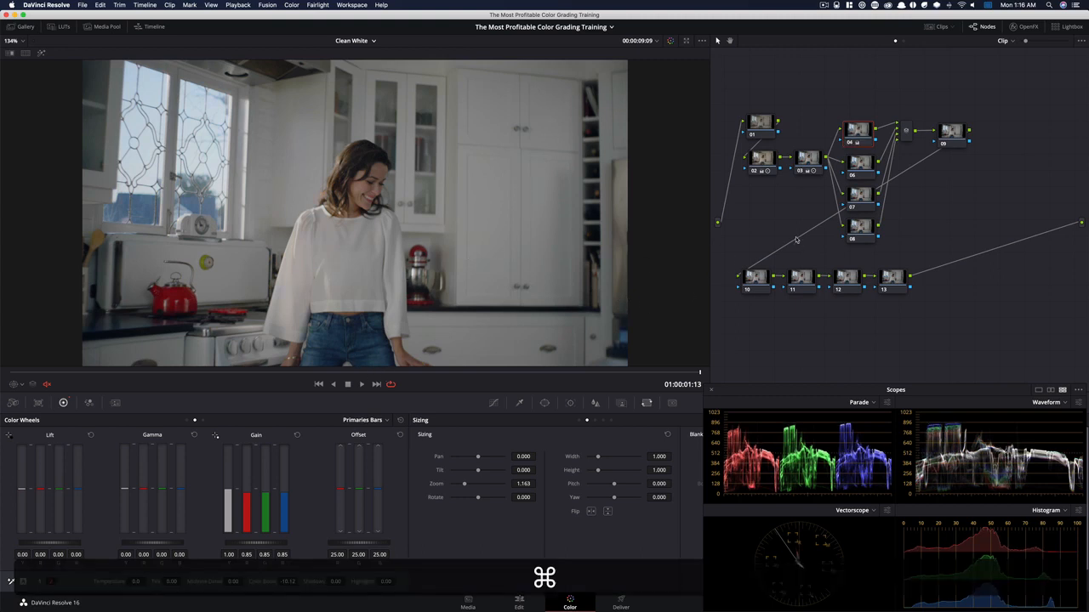
Apply the Six Vector - Red preset to node 06
{"action": "left_click", "coordinate": [867, 172]}
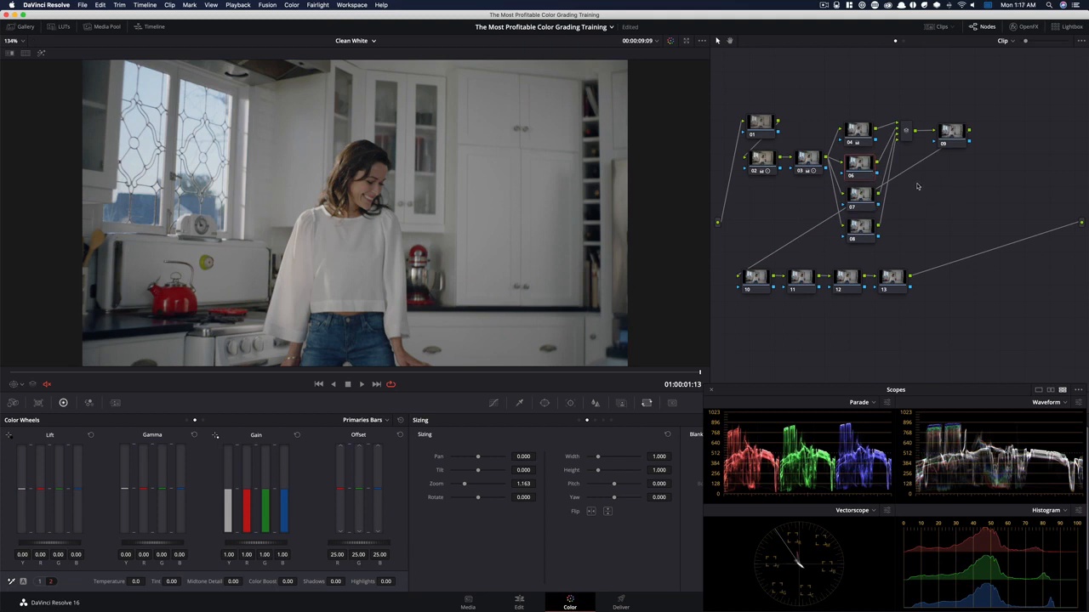
{"action": "left_click", "coordinate": [292, 5]}
{"action": "mouse_move", "coordinate": [360, 180]}
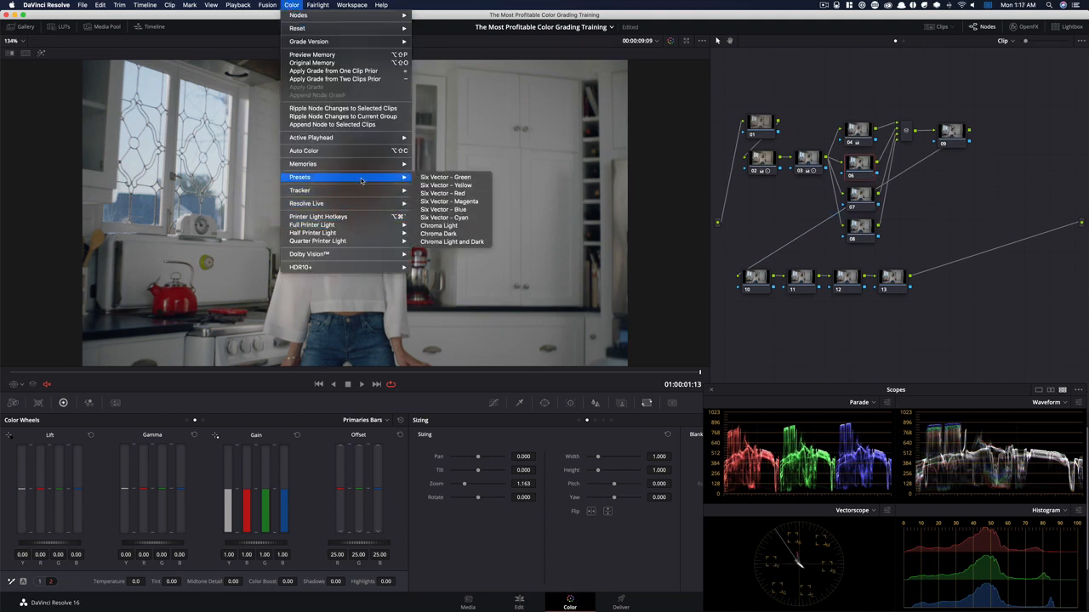
{"action": "left_click", "coordinate": [460, 194]}
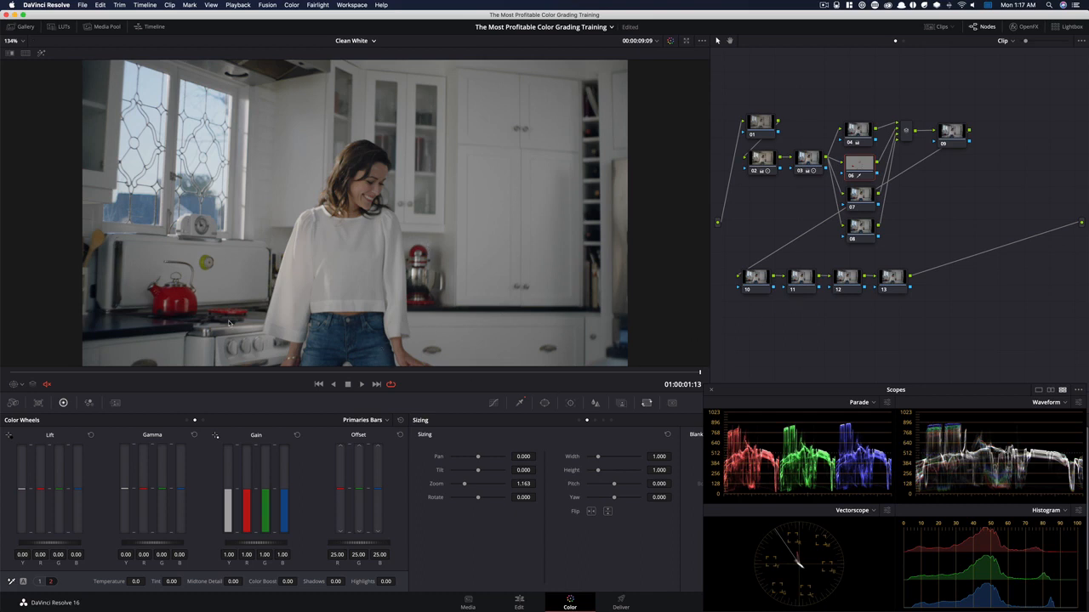
Set node 06's gamma to 0.02 red, -0.01 green, -0.02 blue and gain to 1.07 red, 1.00 green, 0.87 blue, comparing it on and off
{"action": "left_click", "coordinate": [187, 420]}
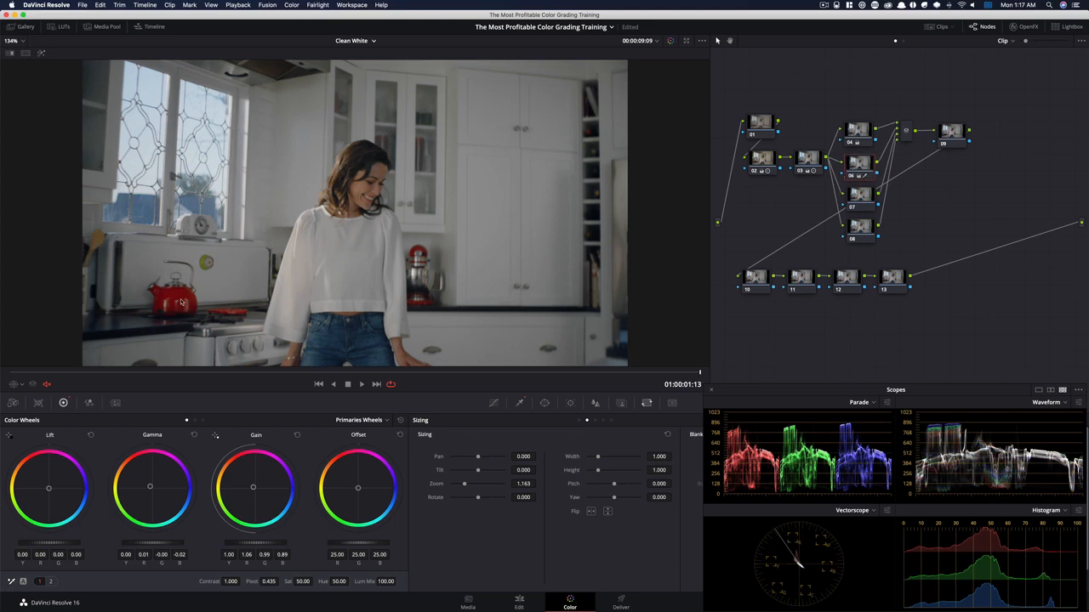
{"action": "key", "text": "super"}
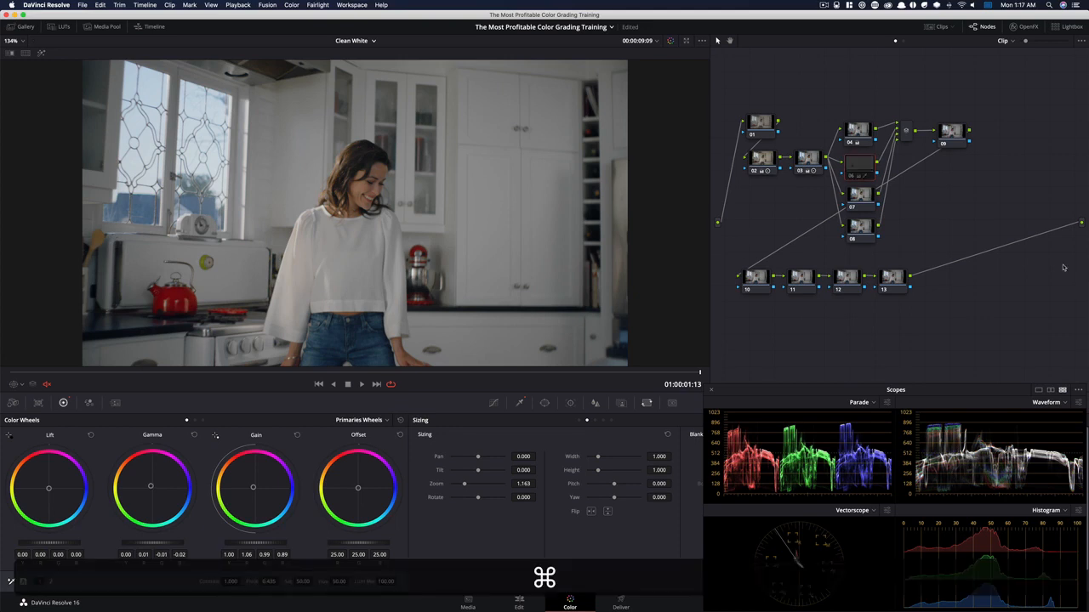
{"action": "key", "text": "super+d"}
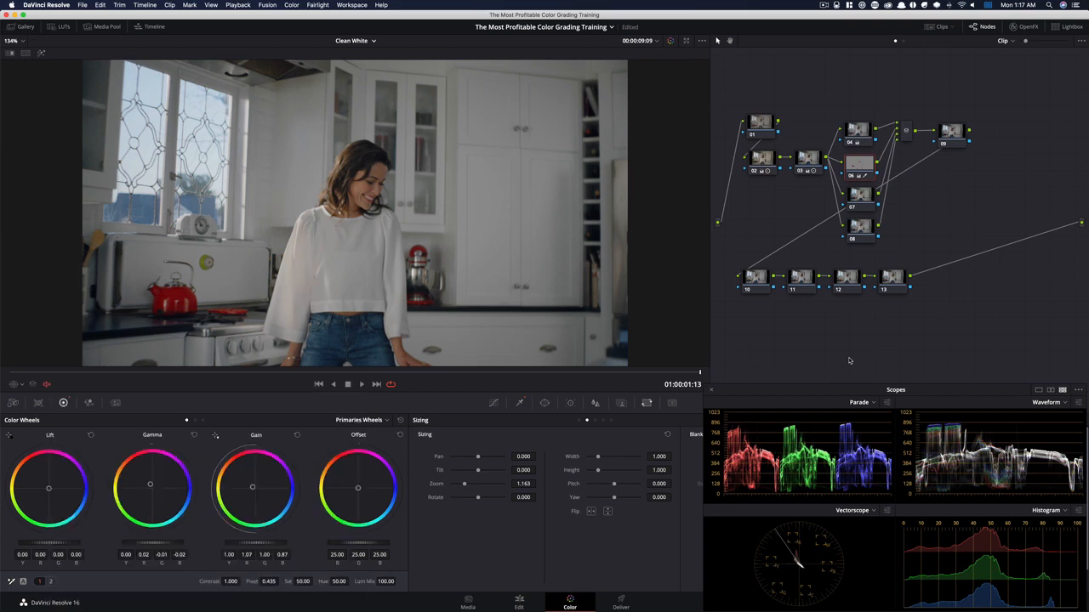
{"action": "key", "text": "super+d"}
Toggle nodes 04 and 06 together to compare the woman, kettle and kitchen up close with and without both corrections
{"action": "key", "text": "super+d"}
{"action": "left_click_drag", "start_coordinate": [857, 107], "coordinate": [874, 175]}
{"action": "key", "text": "super+d"}
{"action": "key", "text": "super+d"}
{"action": "key", "text": "super+d"}
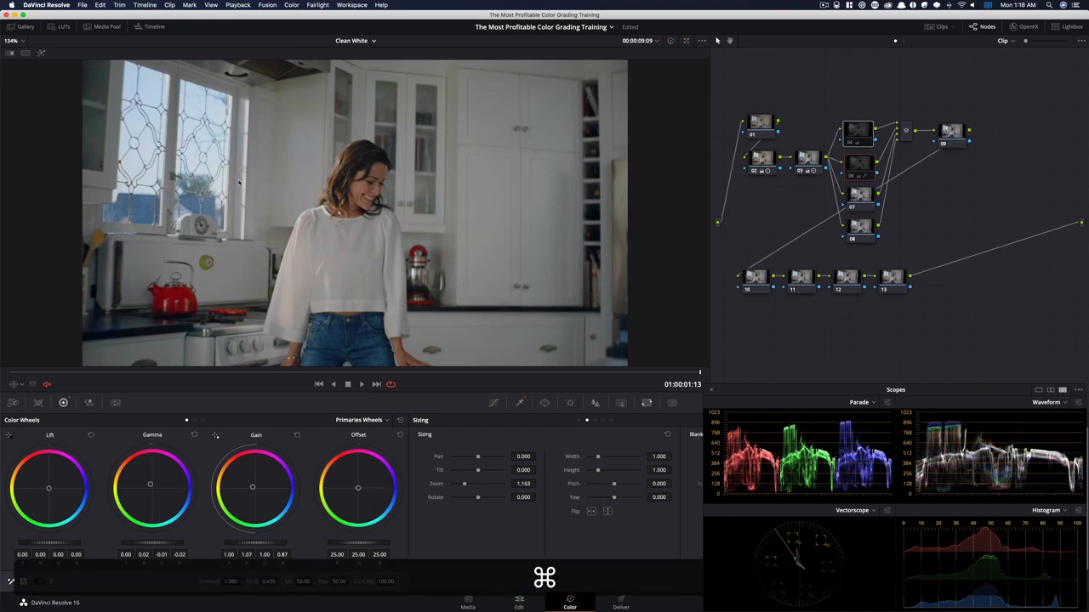
{"action": "scroll", "coordinate": [343, 167], "scroll_direction": "up", "scroll_amount": 3}
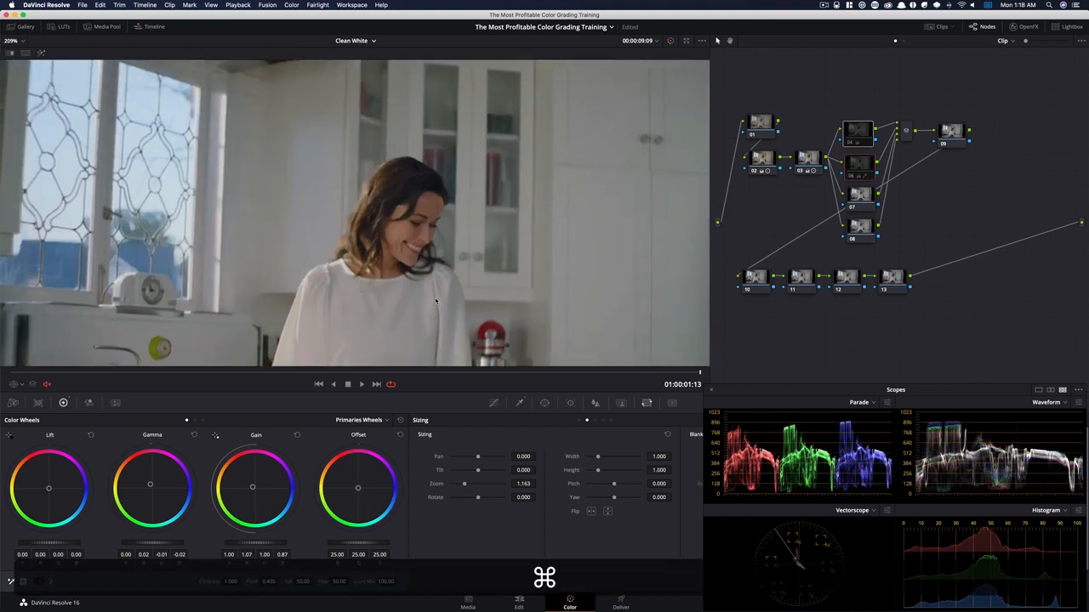
{"action": "key", "text": "super+d"}
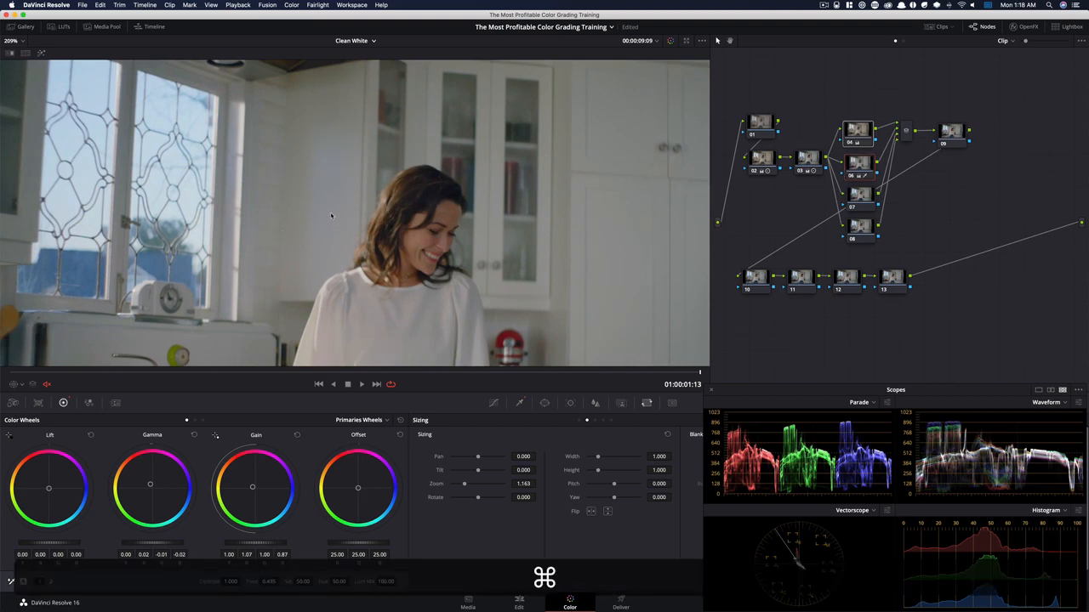
{"action": "key", "text": "super+d"}
{"action": "key", "text": "super+d"}
{"action": "left_click_drag", "start_coordinate": [502, 250], "coordinate": [471, 168]}
{"action": "key", "text": "super+d"}
{"action": "key", "text": "super+d"}
{"action": "left_click_drag", "start_coordinate": [500, 260], "coordinate": [460, 184]}
{"action": "key", "text": "super+d"}
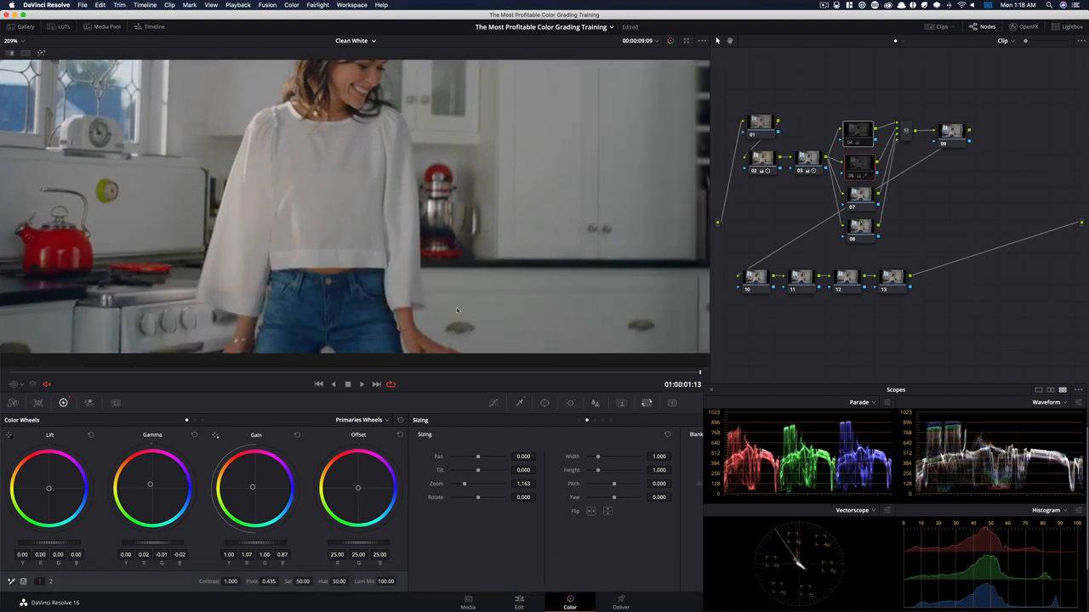
{"action": "key", "text": "super+d"}
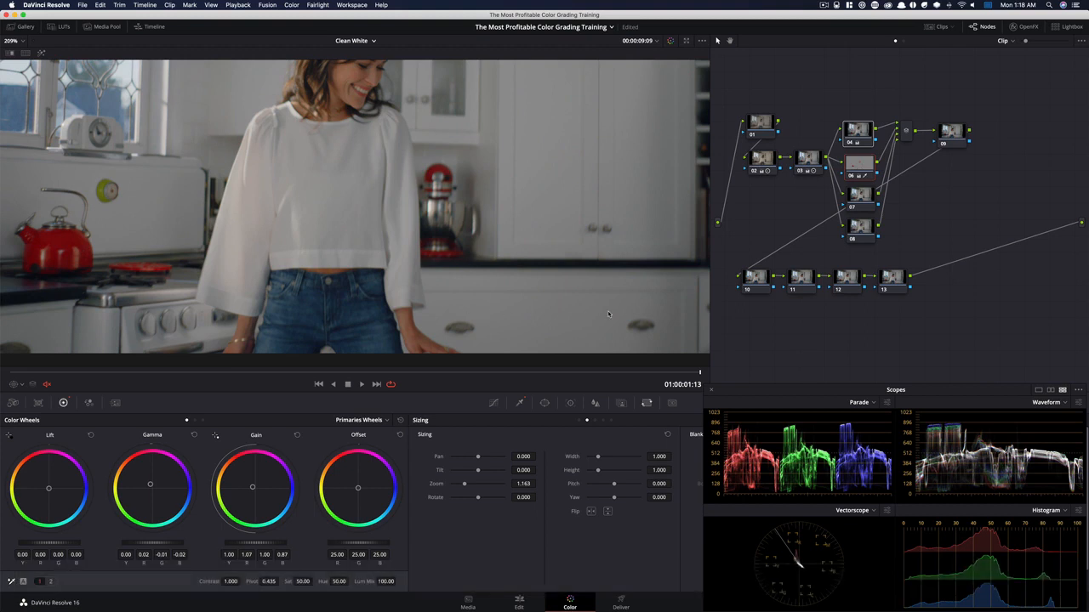
{"action": "key", "text": "super+d"}
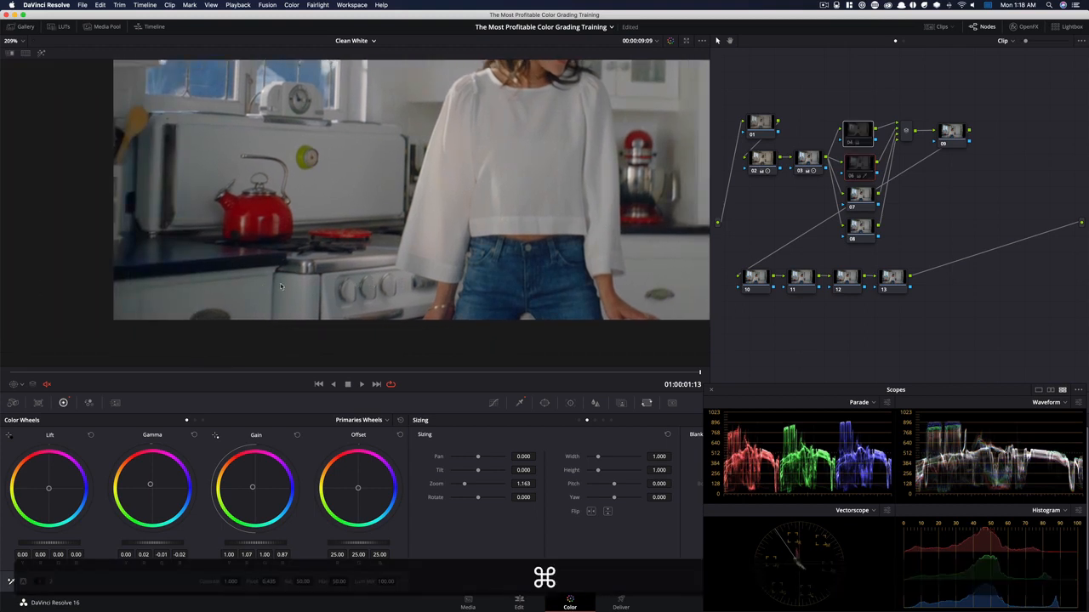
{"action": "key", "text": "super+d"}
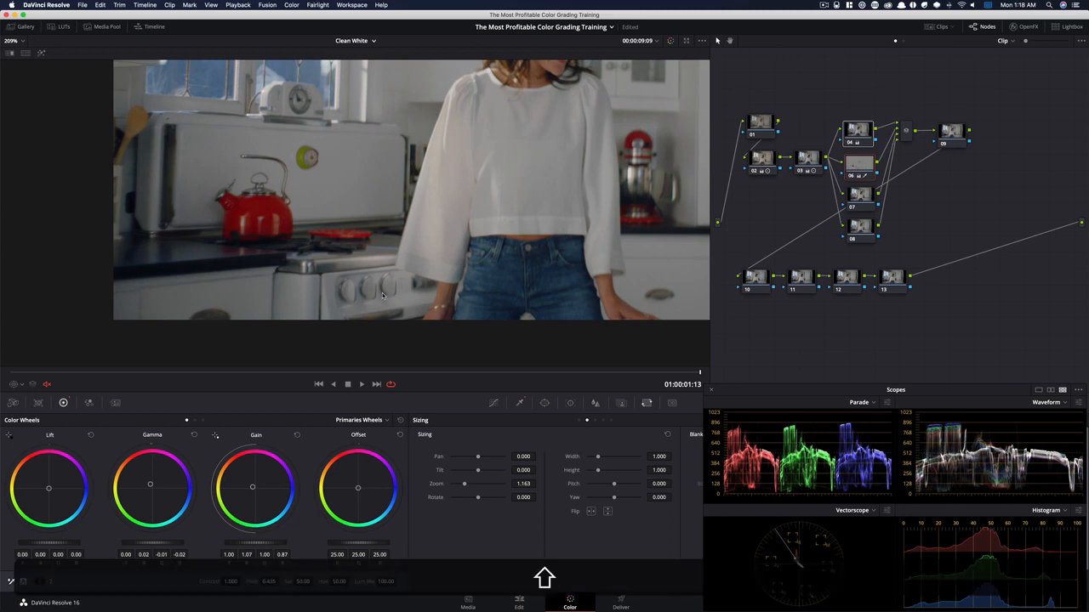
{"action": "key", "text": "shift+z"}
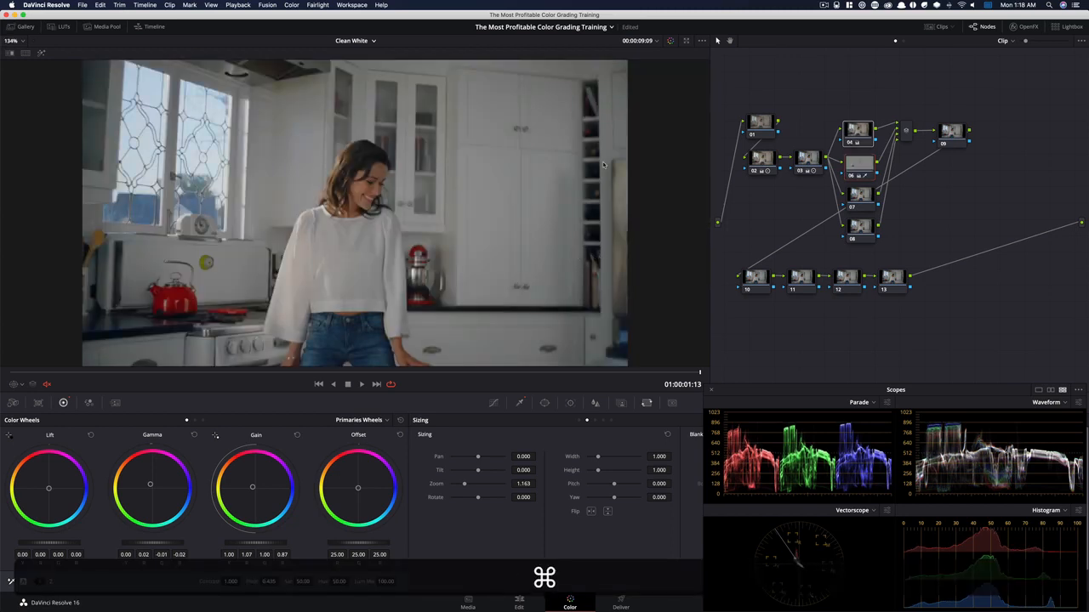
Apply the Six Vector - Blue preset to node 07 and set gamma to -0.01 green, 0.02 blue and gain to 0.97 red, 0.96 green, 1.09 blue
{"action": "left_click", "coordinate": [864, 202]}
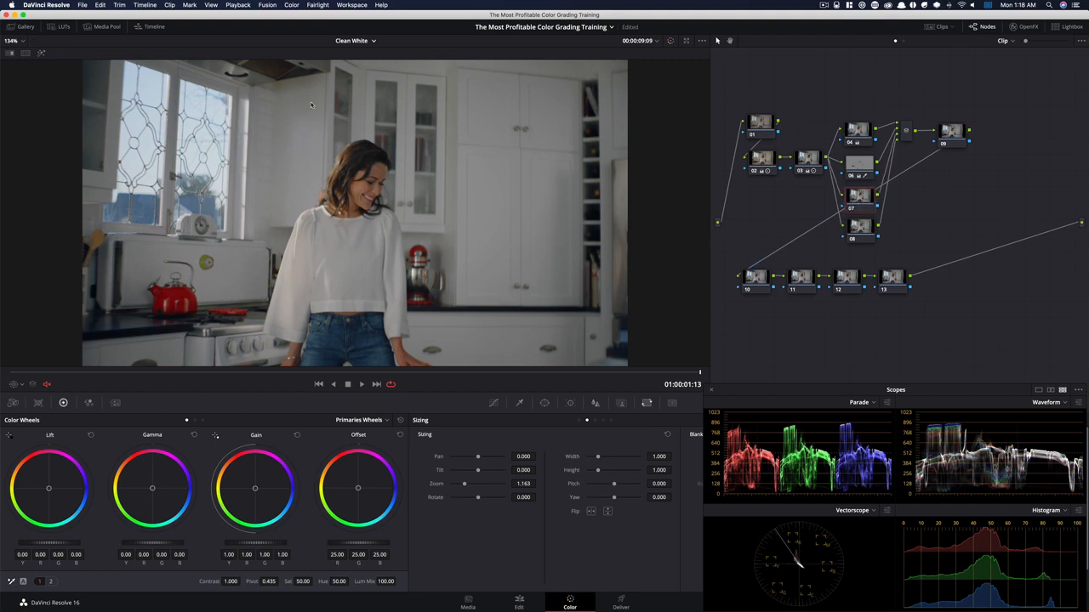
{"action": "left_click", "coordinate": [291, 4]}
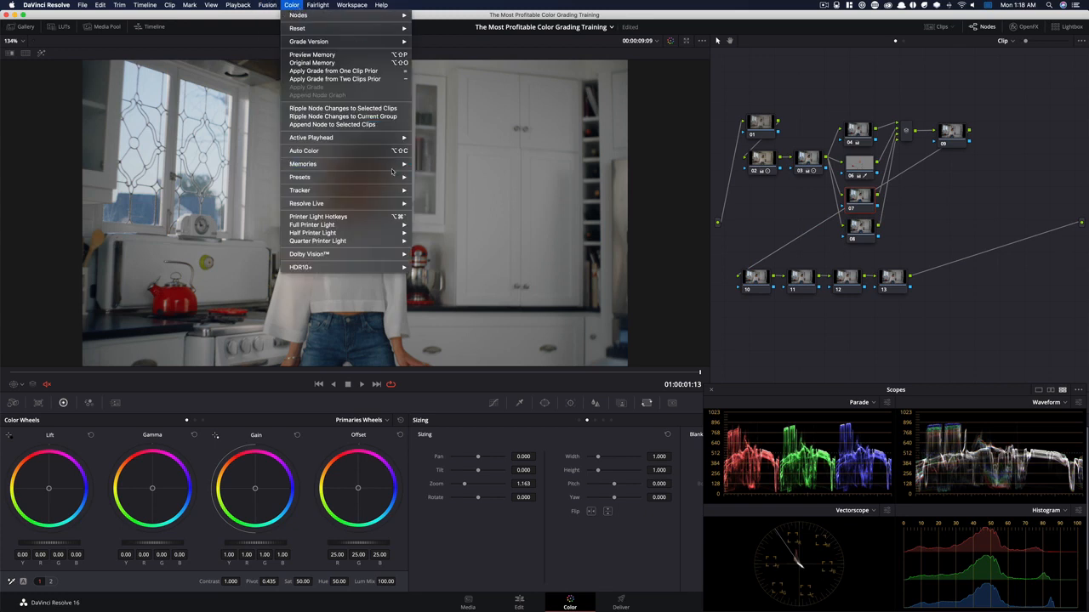
{"action": "mouse_move", "coordinate": [359, 180]}
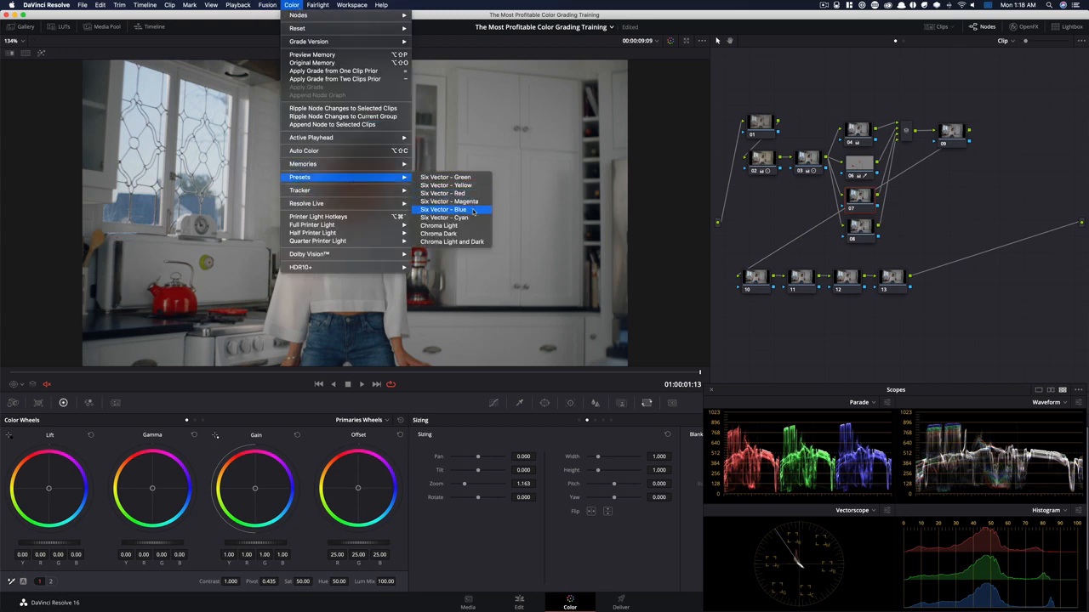
{"action": "left_click", "coordinate": [475, 212]}
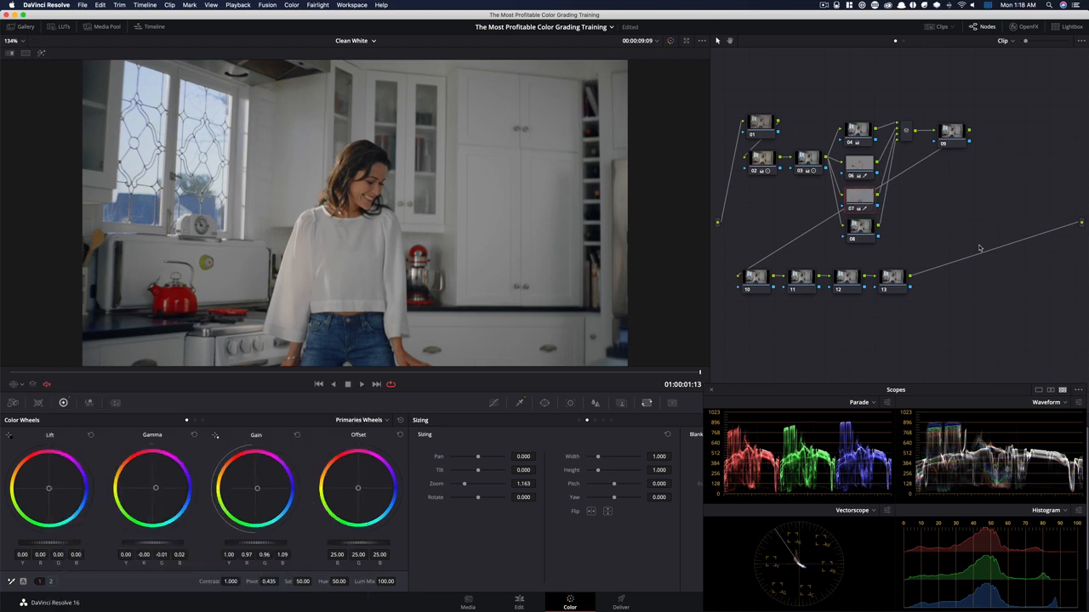
{"action": "key", "text": "shift+d"}
{"action": "key", "text": "shift+d"}
Add a gradient window to node 07 and highlight the node's selected area in the viewer
{"action": "key", "text": "super+minus"}
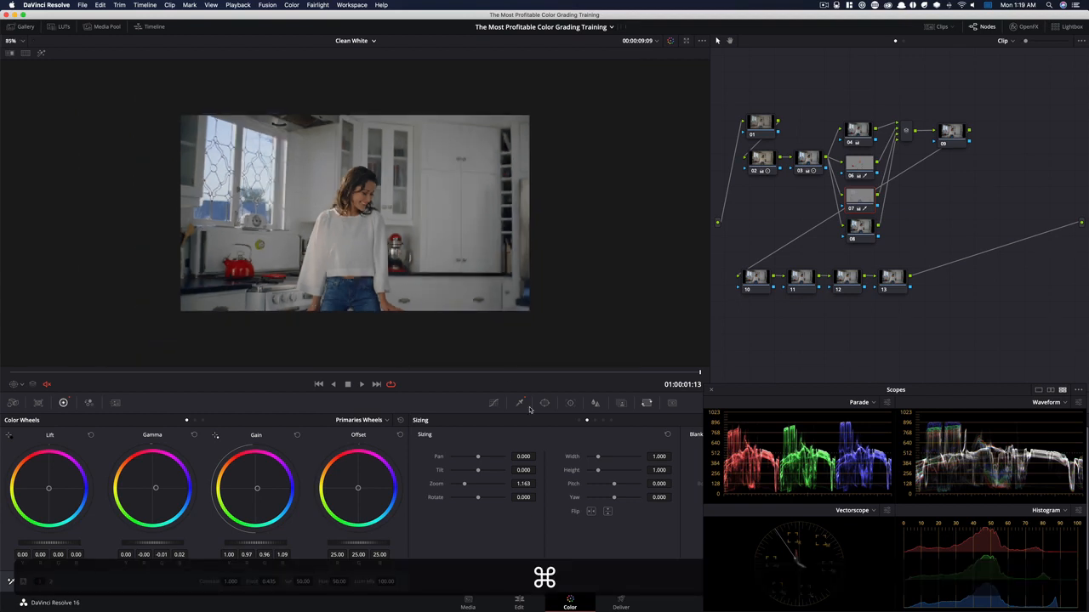
{"action": "left_click", "coordinate": [544, 403]}
{"action": "left_click", "coordinate": [428, 553]}
{"action": "key", "text": "shift+h"}
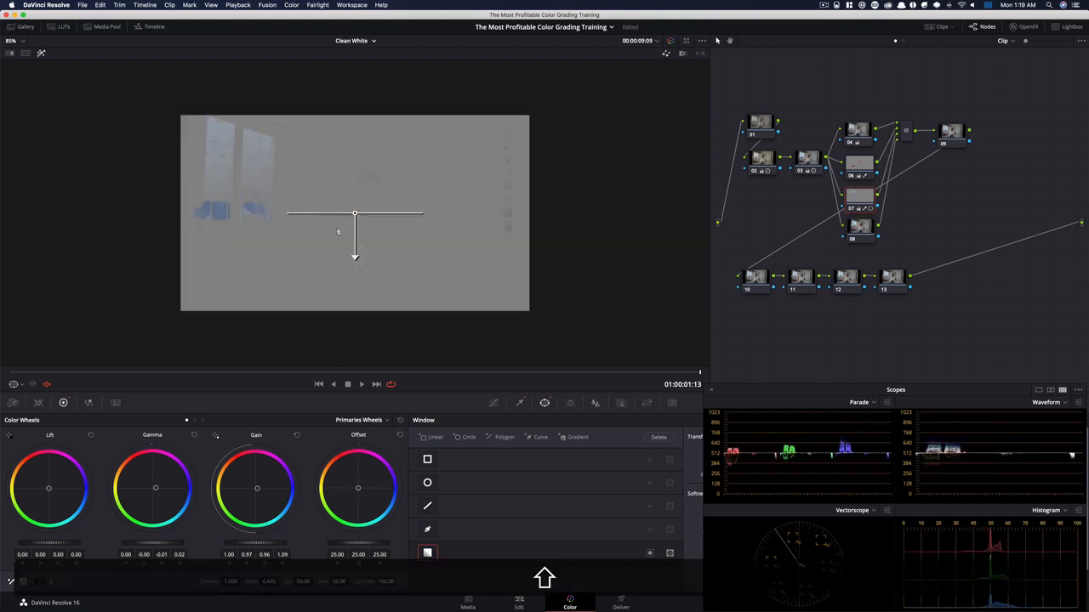
Rotate, shift and shorten the gradient between the kitchen windows and the woman so only her jeans stay selected, then turn off the highlight
{"action": "left_click_drag", "start_coordinate": [356, 255], "coordinate": [278, 199]}
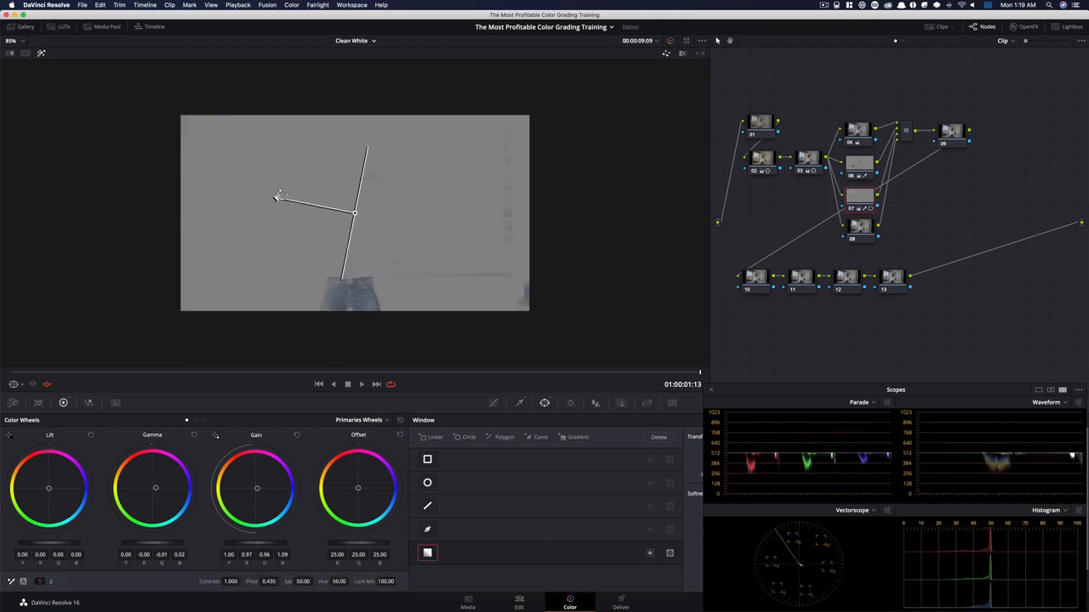
{"action": "left_click_drag", "start_coordinate": [361, 216], "coordinate": [314, 219]}
{"action": "left_click_drag", "start_coordinate": [237, 201], "coordinate": [266, 210]}
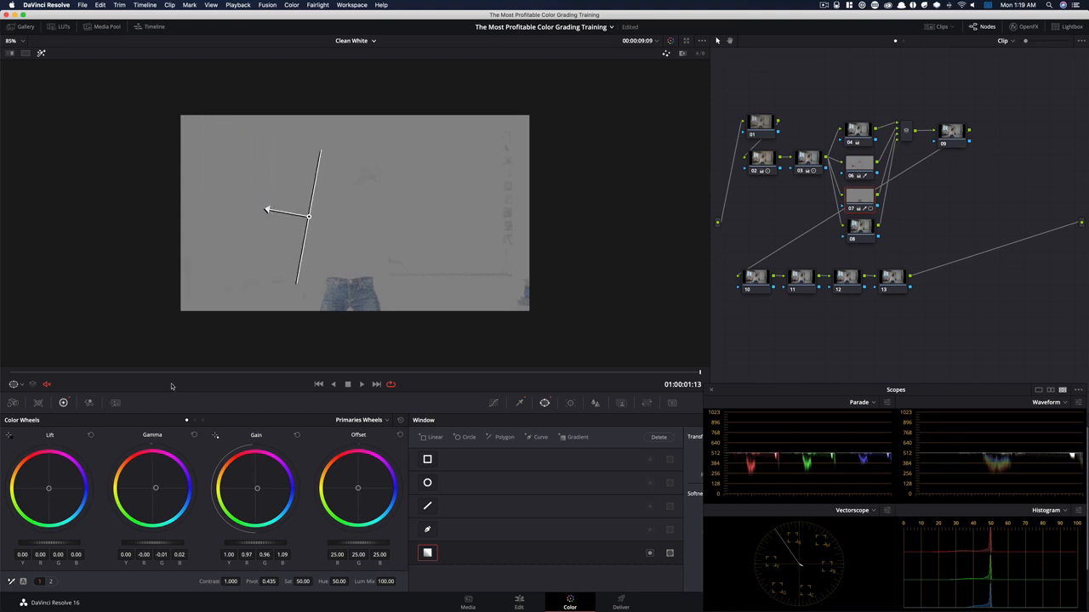
{"action": "left_click_drag", "start_coordinate": [61, 378], "coordinate": [773, 373]}
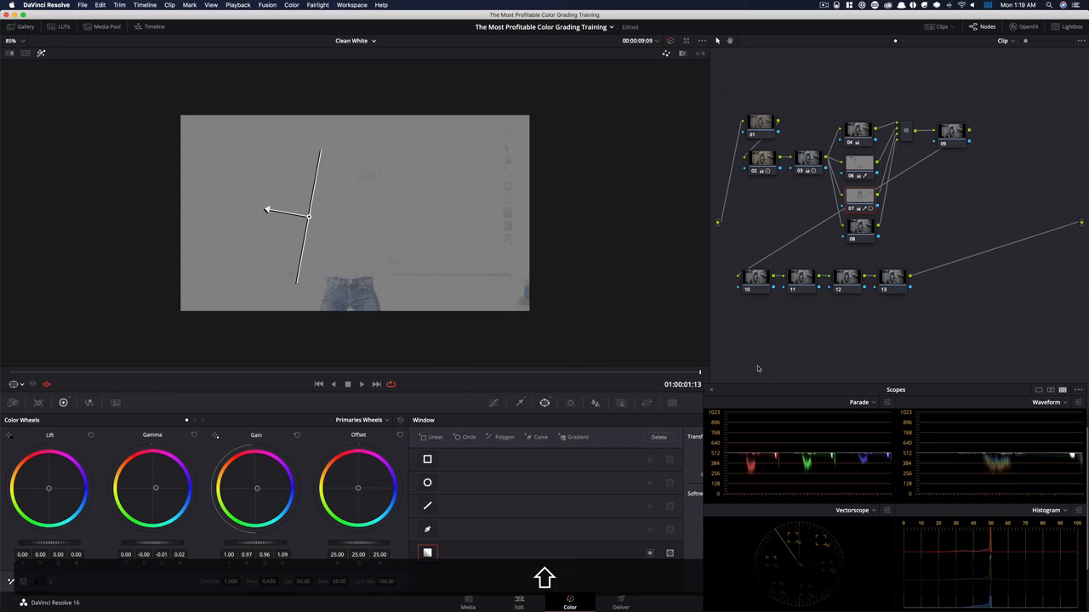
{"action": "key", "text": "shift+h"}
Toggle node 07 at several frames of the clip to compare the jeans with and without its correction
{"action": "key", "text": "super+d"}
{"action": "key", "text": "super+d"}
{"action": "key", "text": "super+d"}
{"action": "key", "text": "space"}
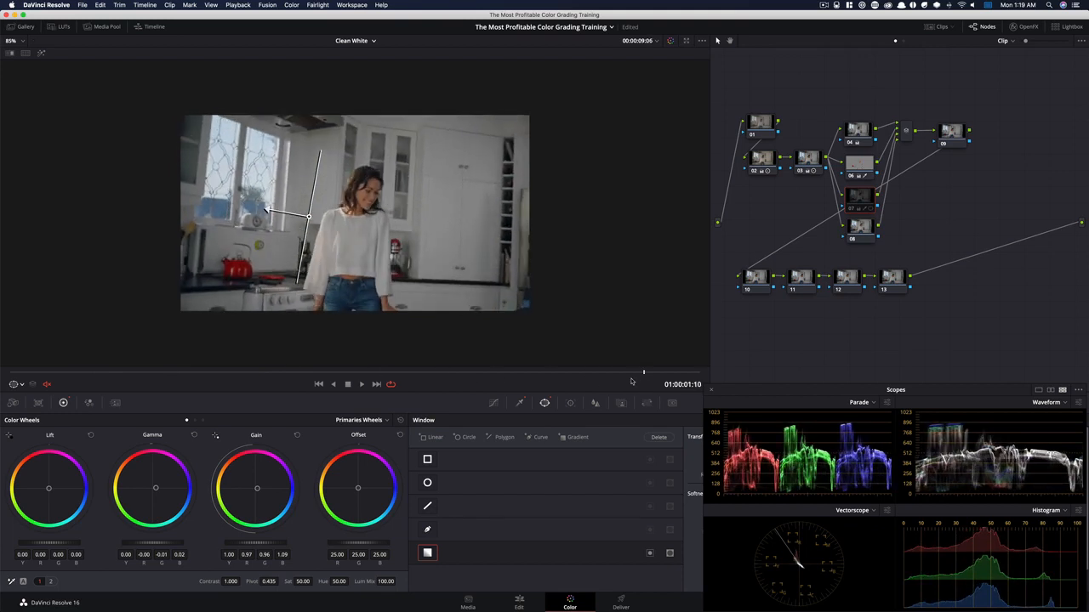
{"action": "key", "text": "super+d"}
{"action": "key", "text": "super+d"}
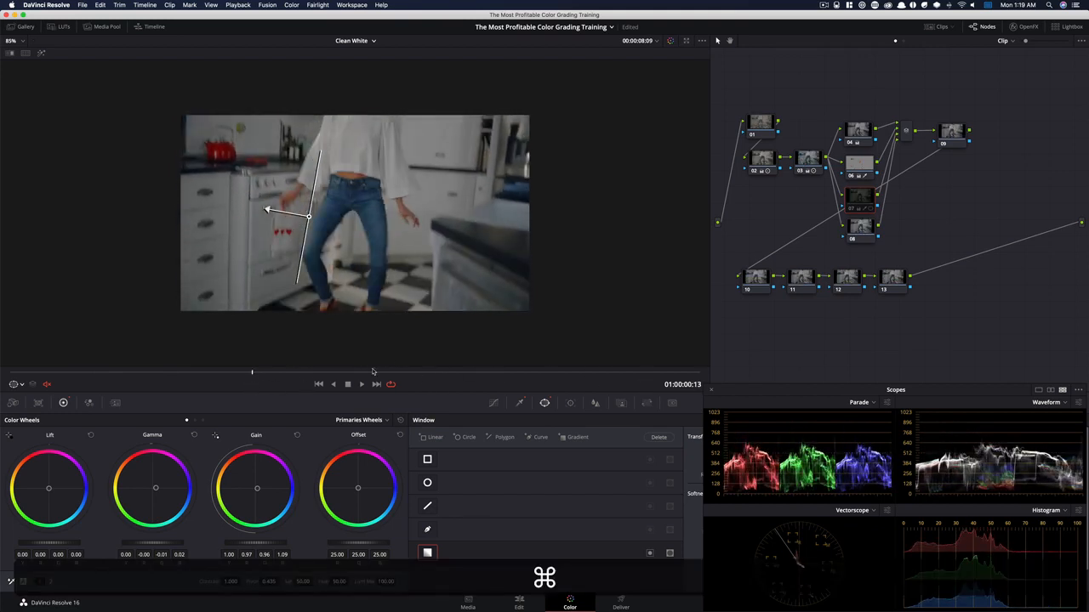
{"action": "key", "text": "super+d"}
{"action": "scroll", "coordinate": [518, 260], "scroll_direction": "up", "scroll_amount": 5}
{"action": "left_click_drag", "start_coordinate": [373, 375], "coordinate": [644, 386]}
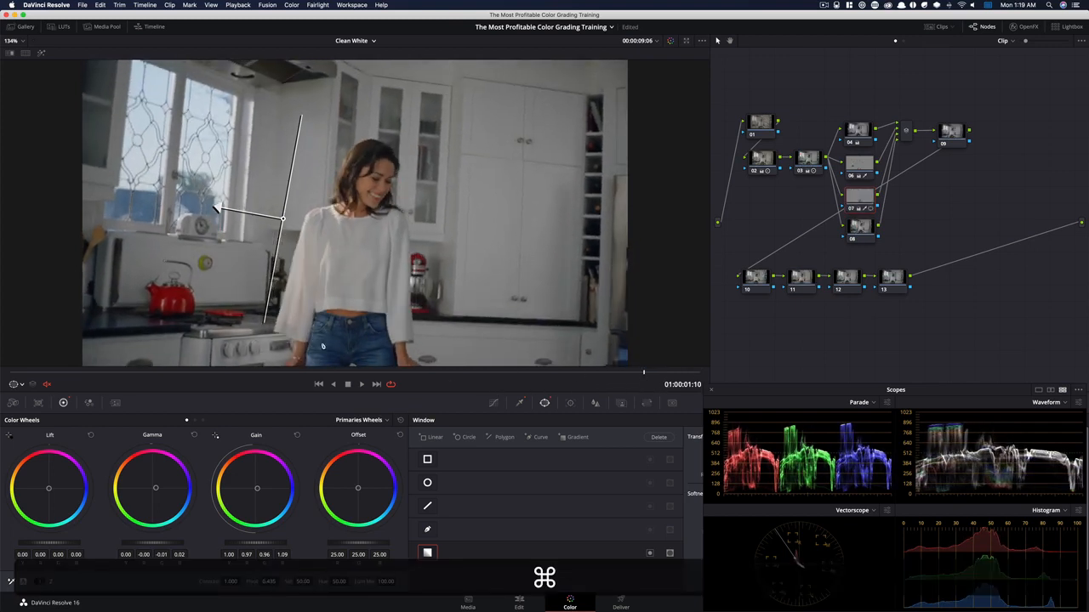
{"action": "key", "text": "super+shift+d"}
{"action": "key", "text": "super+shift+d"}
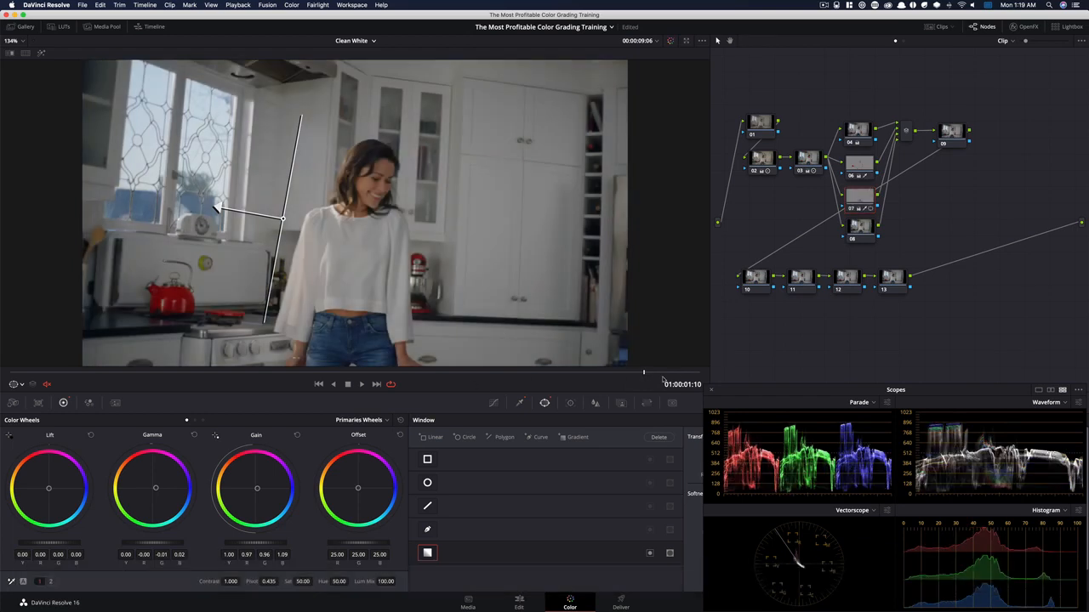
{"action": "left_click_drag", "start_coordinate": [664, 380], "coordinate": [782, 374]}
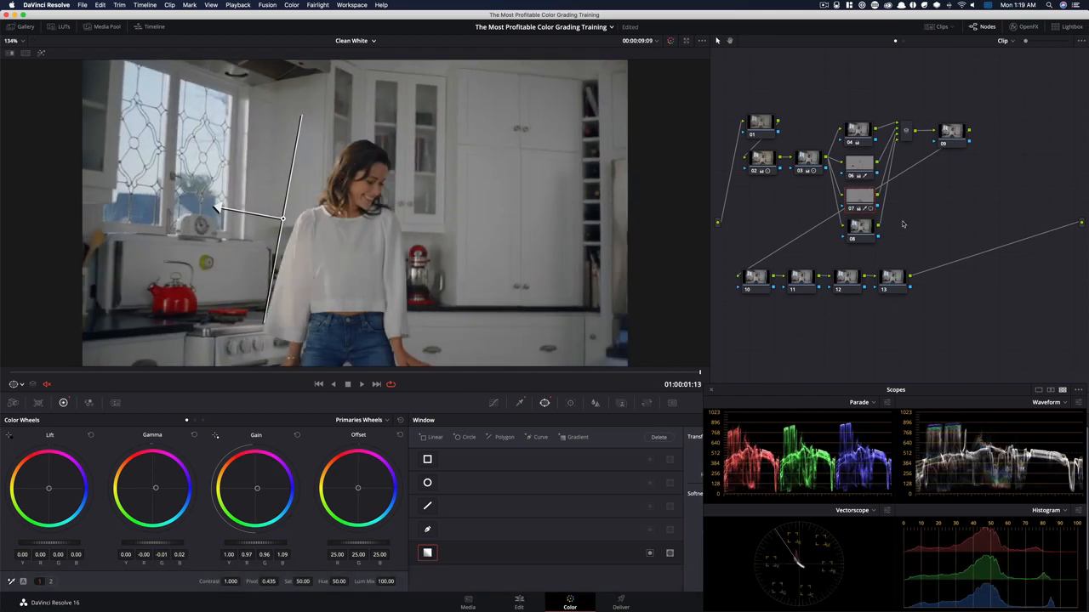
Qualify node 08 by luminance with low 64.5 and low softness 8.9, checking the selection with the highlight view
{"action": "left_click", "coordinate": [855, 230]}
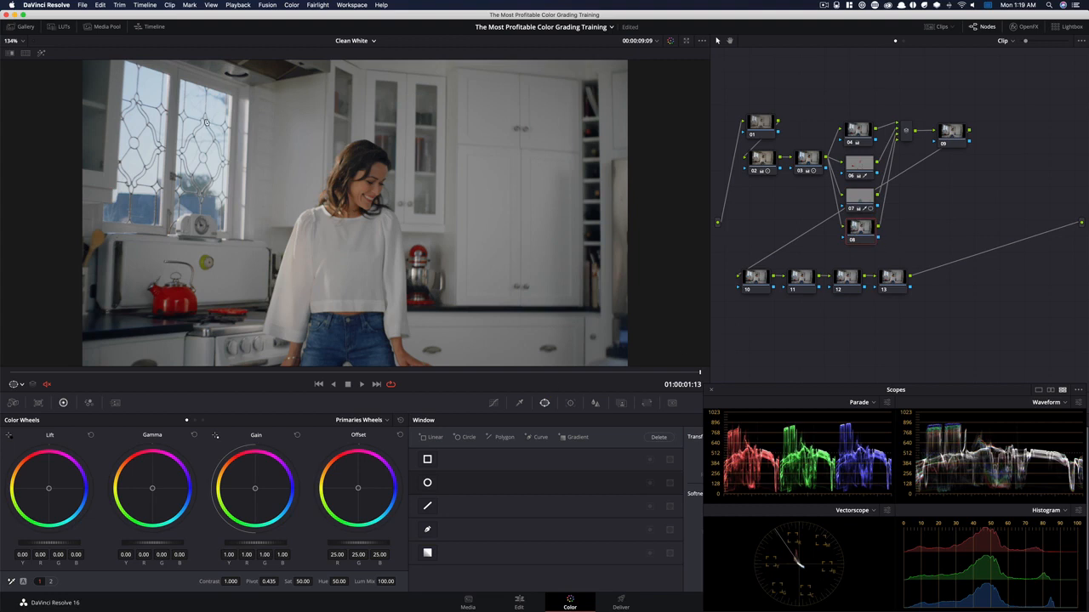
{"action": "left_click", "coordinate": [519, 404]}
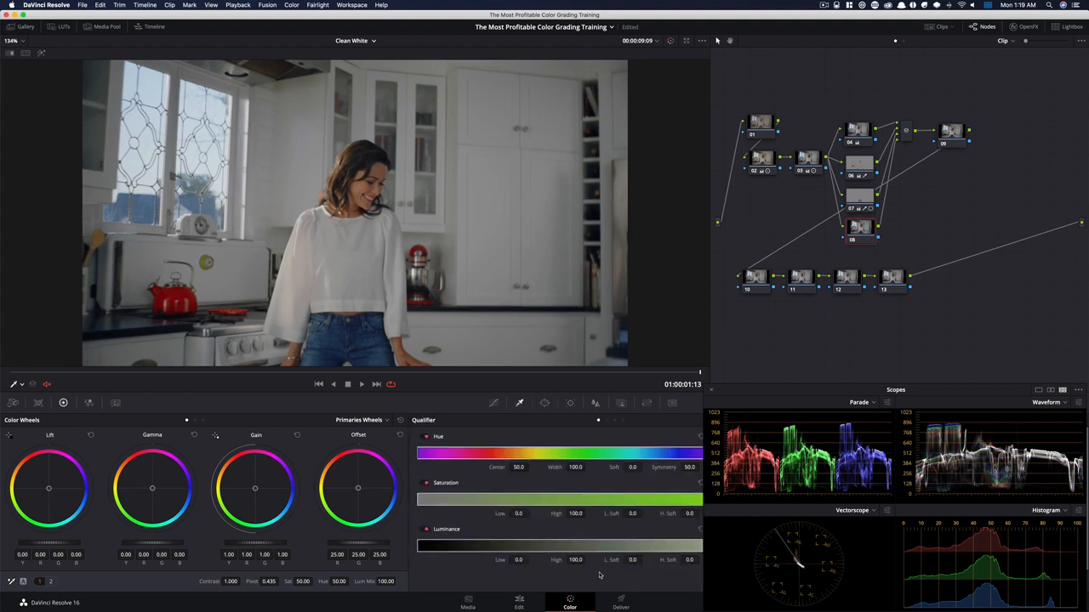
{"action": "left_click_drag", "start_coordinate": [635, 563], "coordinate": [644, 560]}
{"action": "left_click_drag", "start_coordinate": [644, 559], "coordinate": [644, 559]}
{"action": "left_click_drag", "start_coordinate": [896, 393], "coordinate": [892, 191]}
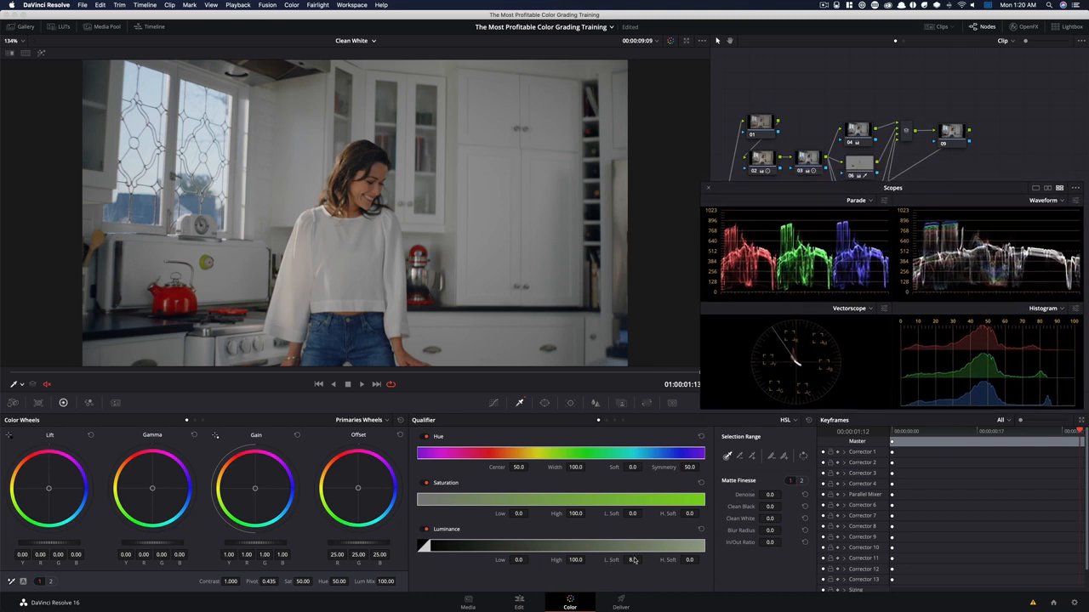
{"action": "key", "text": "shift"}
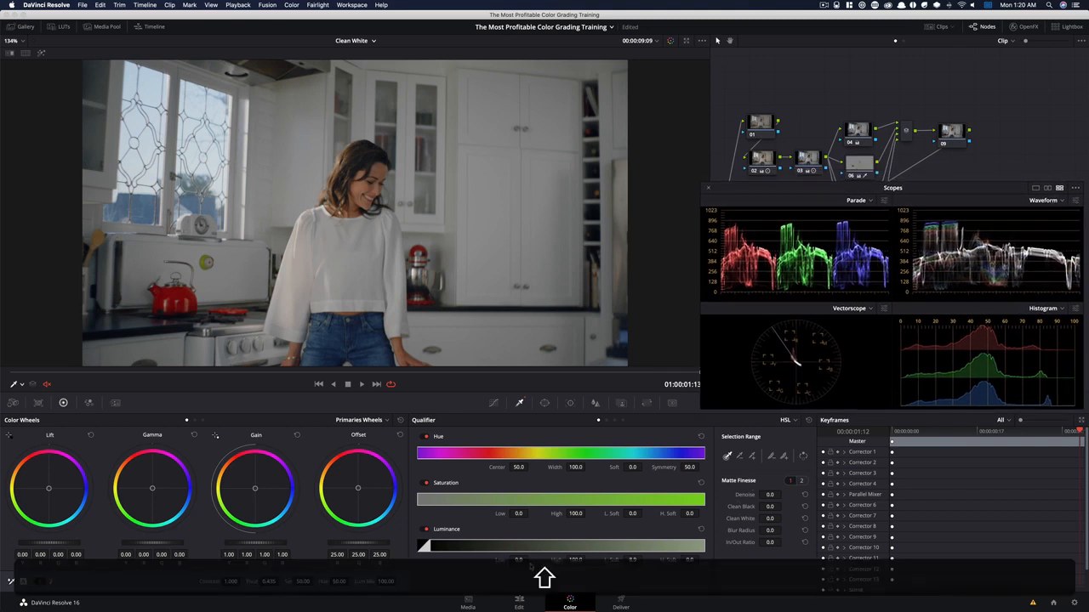
{"action": "left_click_drag", "start_coordinate": [519, 560], "coordinate": [530, 559]}
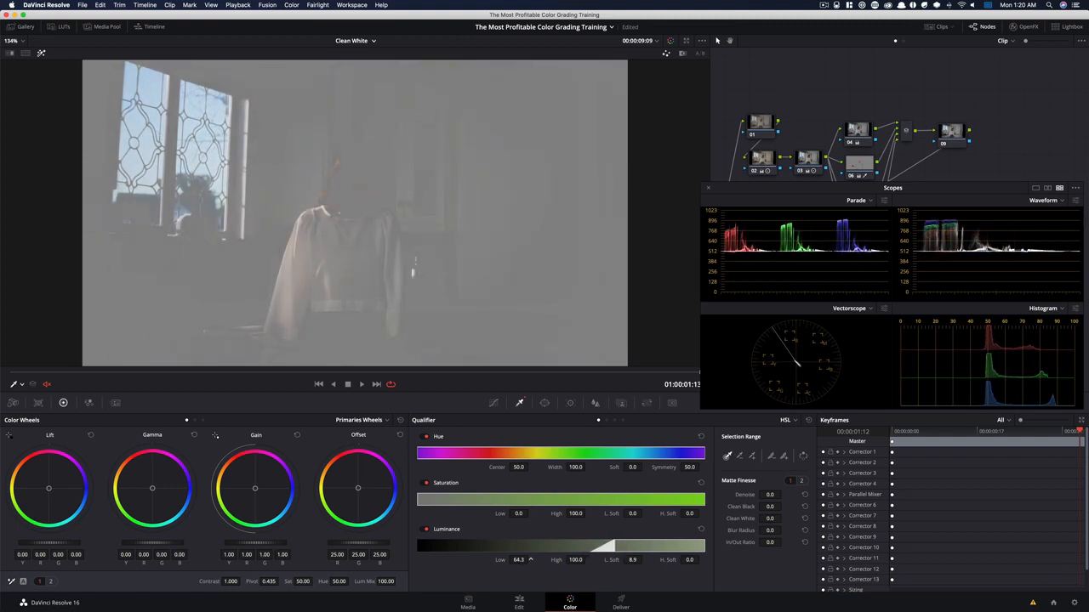
{"action": "key", "text": "shift+h"}
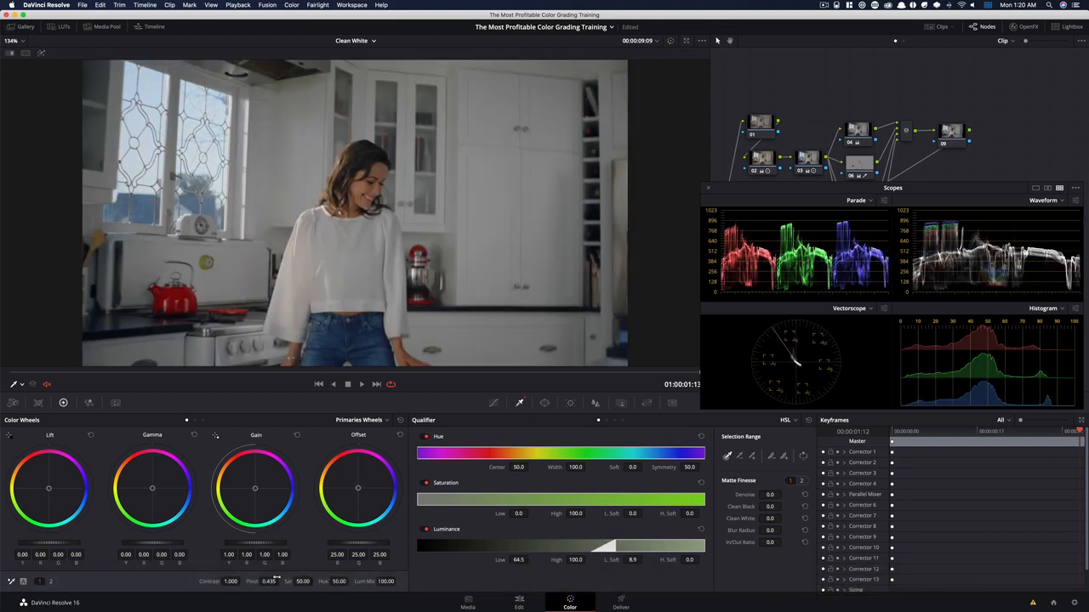
Set node 08's Highlights to -35
{"action": "left_click", "coordinate": [52, 582]}
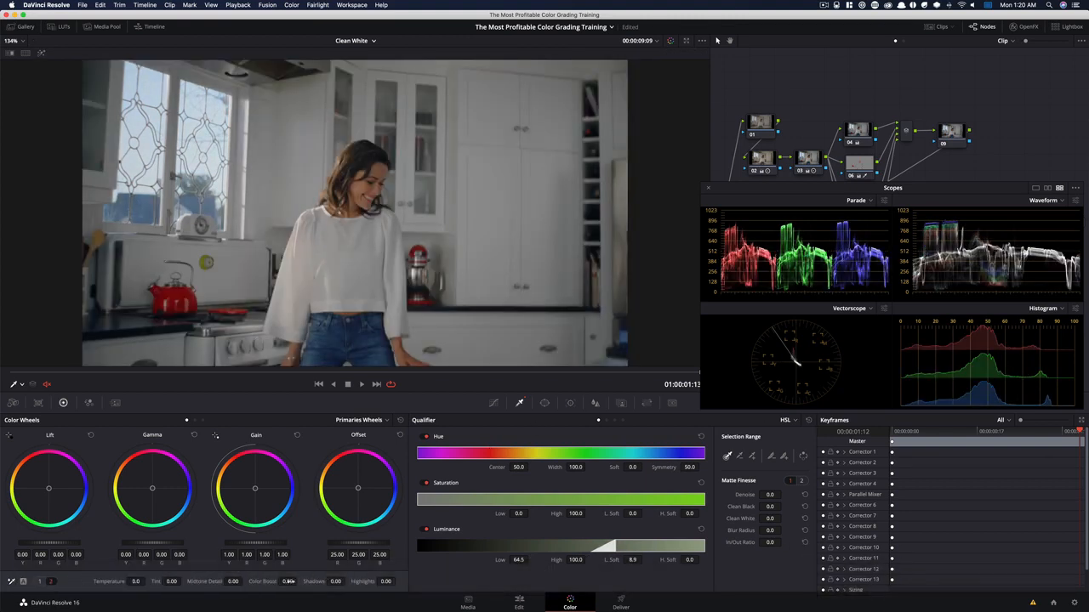
{"action": "left_click", "coordinate": [385, 582]}
{"action": "type", "text": "-35"}
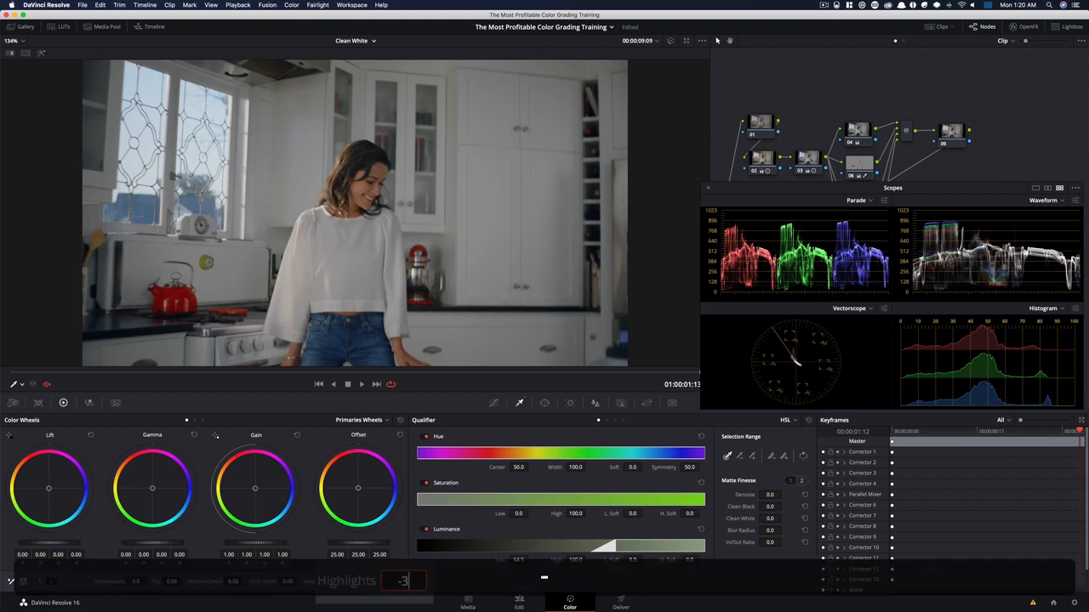
{"action": "key", "text": "Return"}
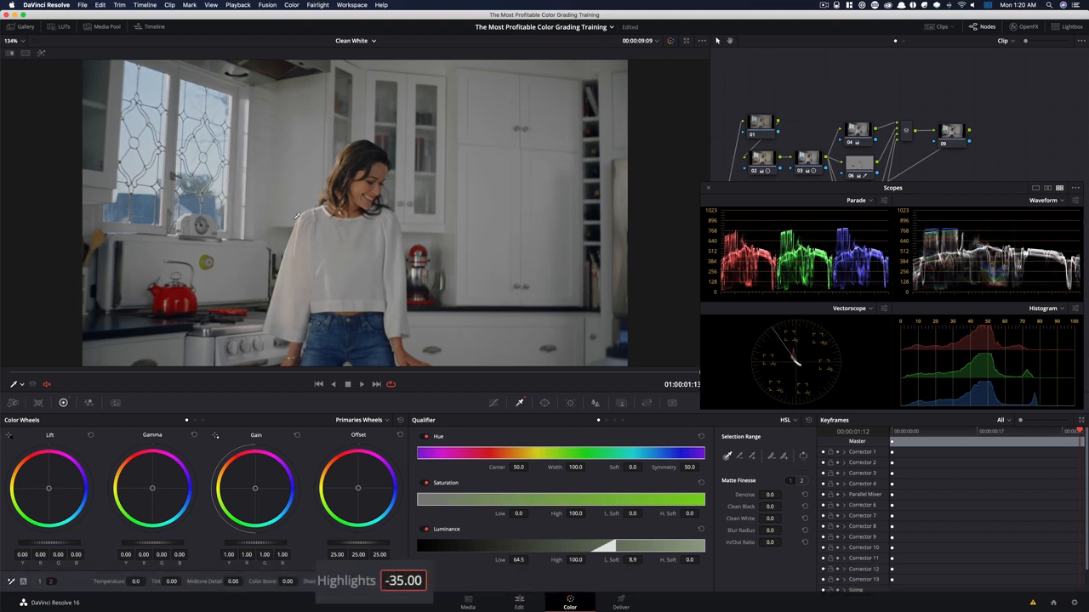
Toggle node 08 repeatedly to compare the bright areas and the white blouse with and without the highlight reduction
{"action": "key", "text": "super+d"}
{"action": "key", "text": "super+d"}
{"action": "key", "text": "super+d"}
{"action": "key", "text": "super+d"}
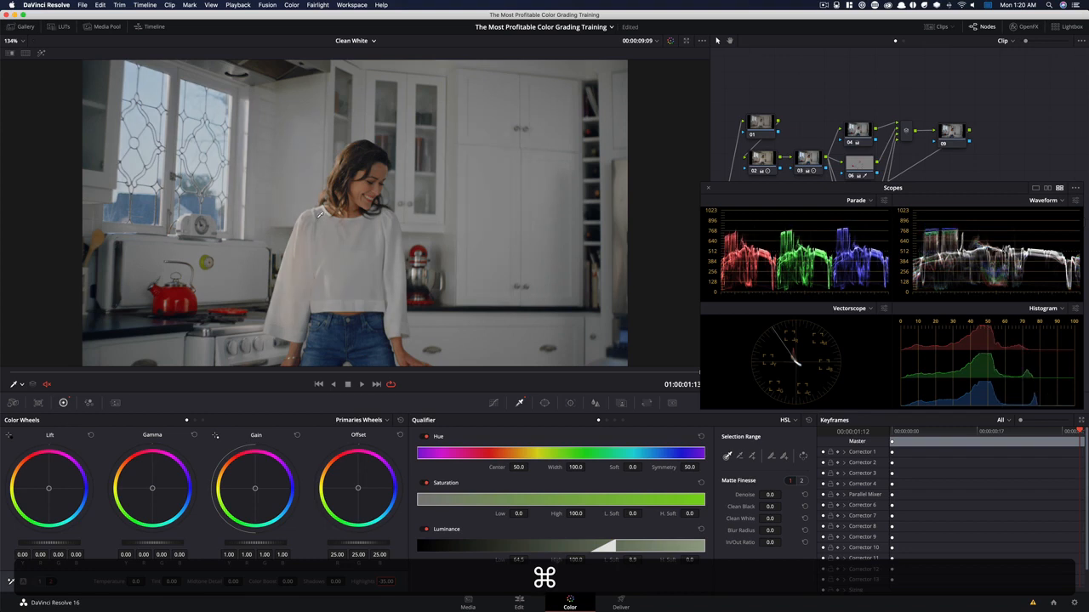
{"action": "key", "text": "super+d"}
{"action": "key", "text": "super+d"}
{"action": "key", "text": "super+d"}
{"action": "key", "text": "super+d"}
{"action": "key", "text": "super+d"}
{"action": "key", "text": "super+d"}
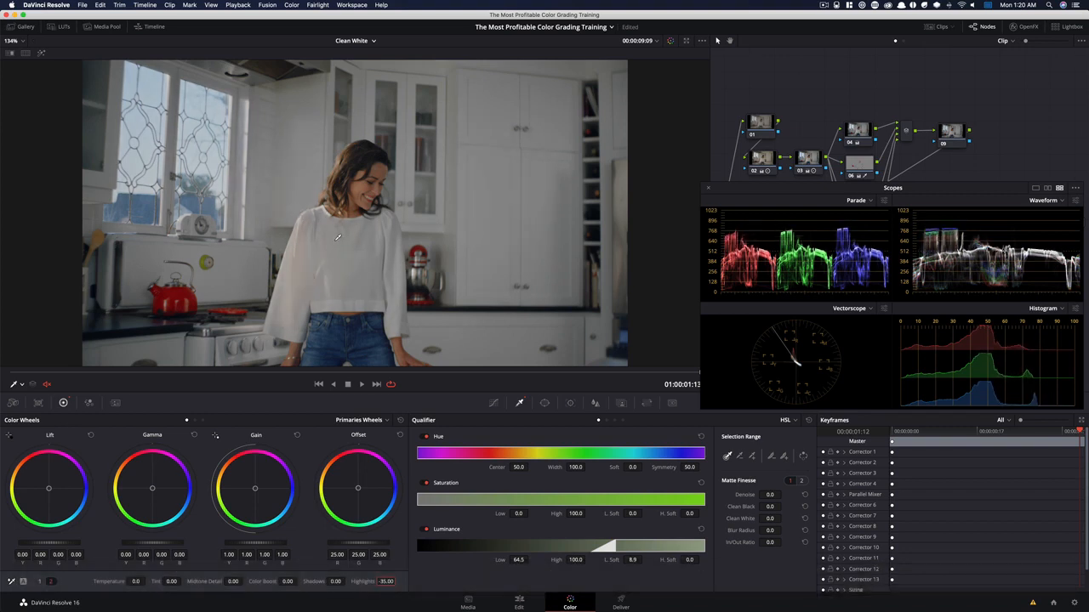
Add a gradient window to node 08 and rotate, shift and soften it so that only the kitchen windows stay selected
{"action": "key", "text": "super+minus"}
{"action": "key", "text": "super+minus"}
{"action": "key", "text": "super+minus"}
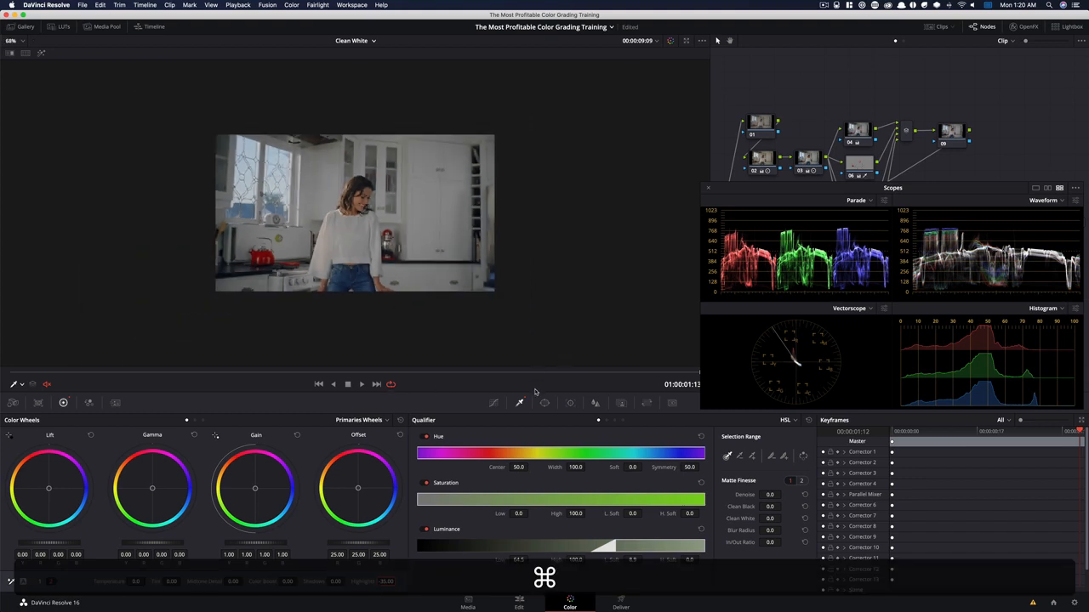
{"action": "left_click", "coordinate": [545, 402]}
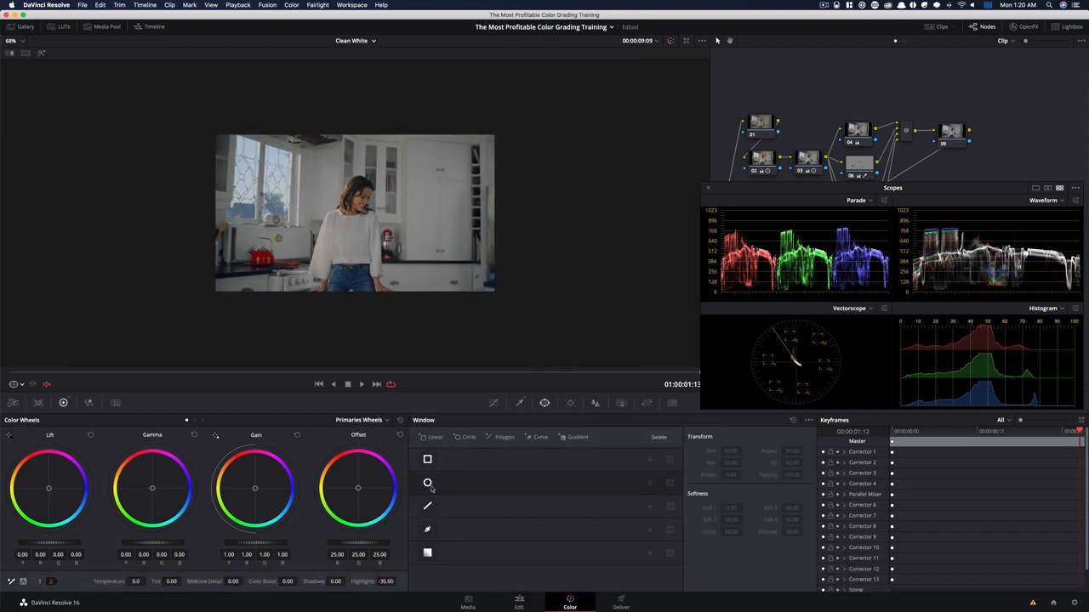
{"action": "left_click", "coordinate": [427, 554]}
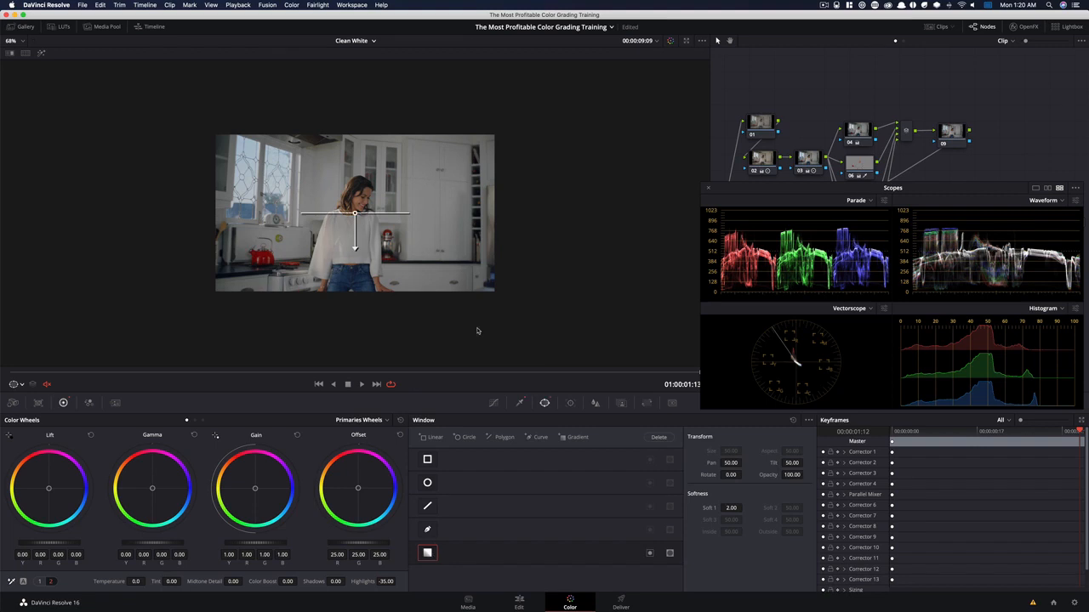
{"action": "mouse_move", "coordinate": [355, 213]}
{"action": "left_mouse_down"}
{"action": "mouse_move", "coordinate": [230, 172]}
{"action": "mouse_move", "coordinate": [259, 198]}
{"action": "mouse_move", "coordinate": [311, 190]}
{"action": "mouse_move", "coordinate": [341, 200]}
{"action": "left_mouse_up"}
{"action": "key", "text": "shift+h"}
{"action": "left_click_drag", "start_coordinate": [230, 172], "coordinate": [261, 187]}
{"action": "left_click_drag", "start_coordinate": [377, 211], "coordinate": [327, 193]}
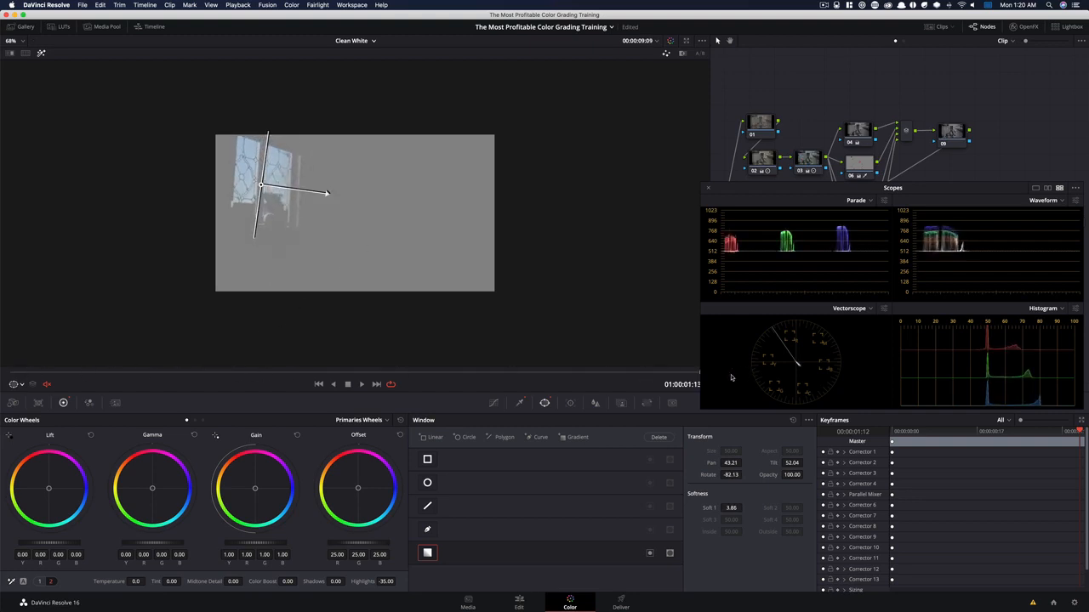
{"action": "key", "text": "shift+h"}
{"action": "key", "text": "shift+z"}
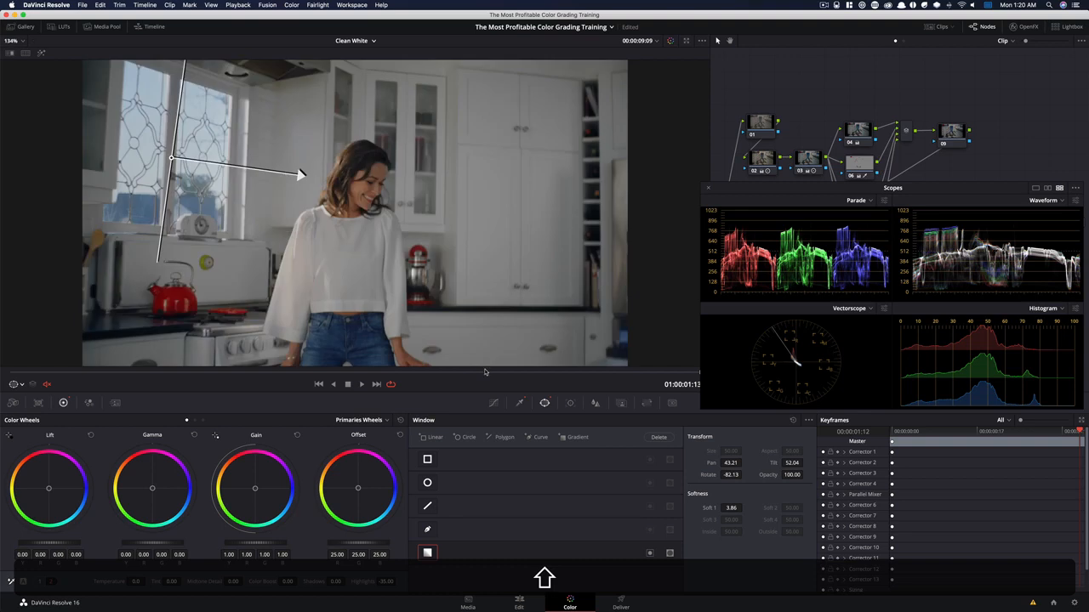
Toggle node 08 to compare the kitchen windows with and without the windowed correction
{"action": "key", "text": "super+d"}
{"action": "key", "text": "super+d"}
{"action": "key", "text": "super+d"}
{"action": "key", "text": "super+d"}
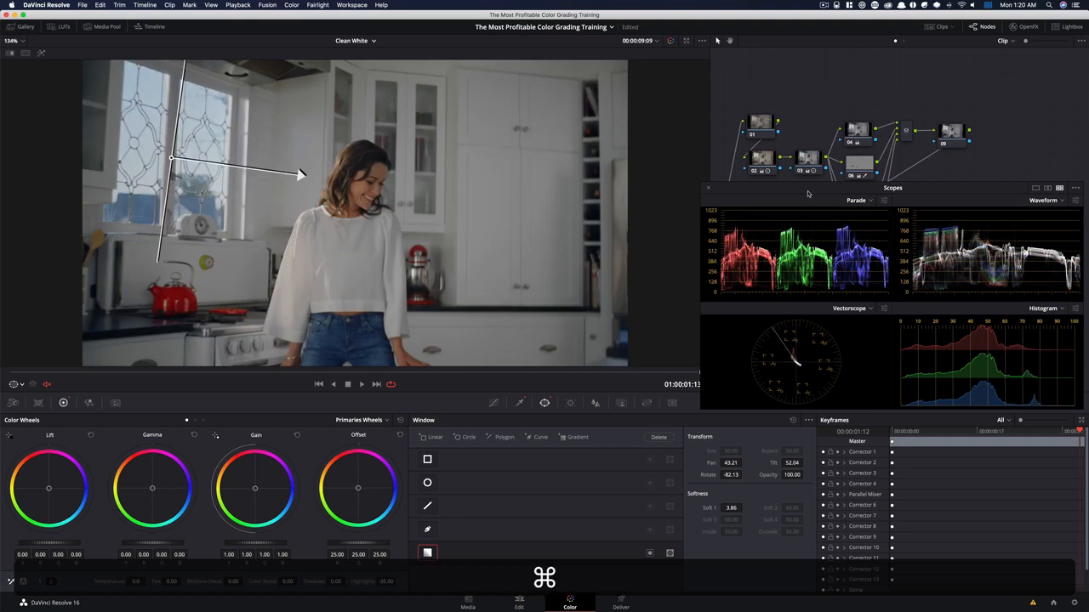
Shift node 08's gain to 0.95 red, 1.05 green and 1.05 blue, and toggle the node to check the windows' colour
{"action": "left_click_drag", "start_coordinate": [788, 191], "coordinate": [787, 389]}
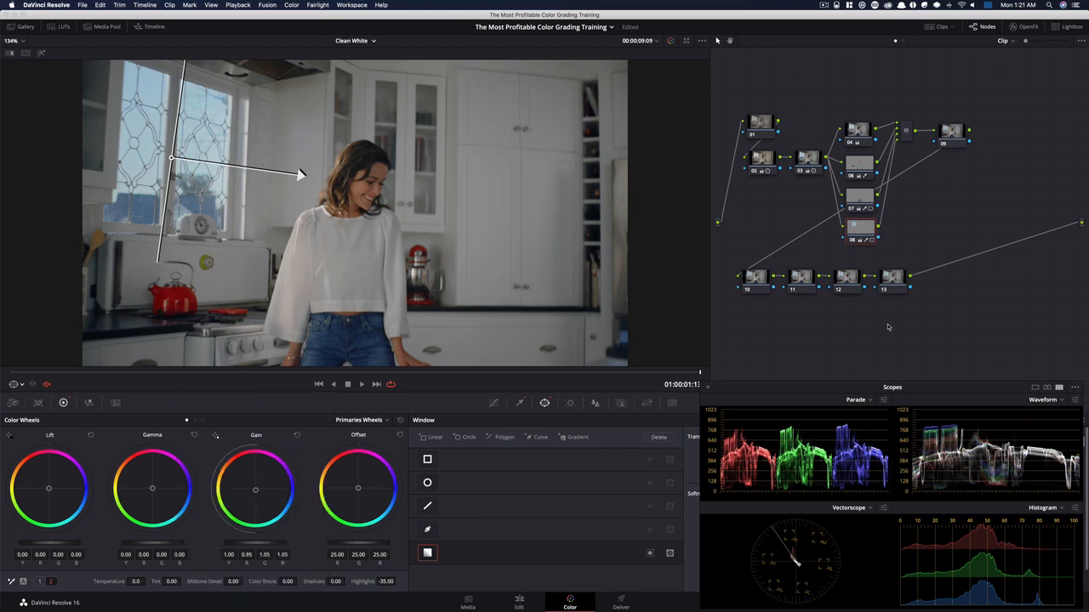
{"action": "key", "text": "super+d"}
{"action": "key", "text": "super+d"}
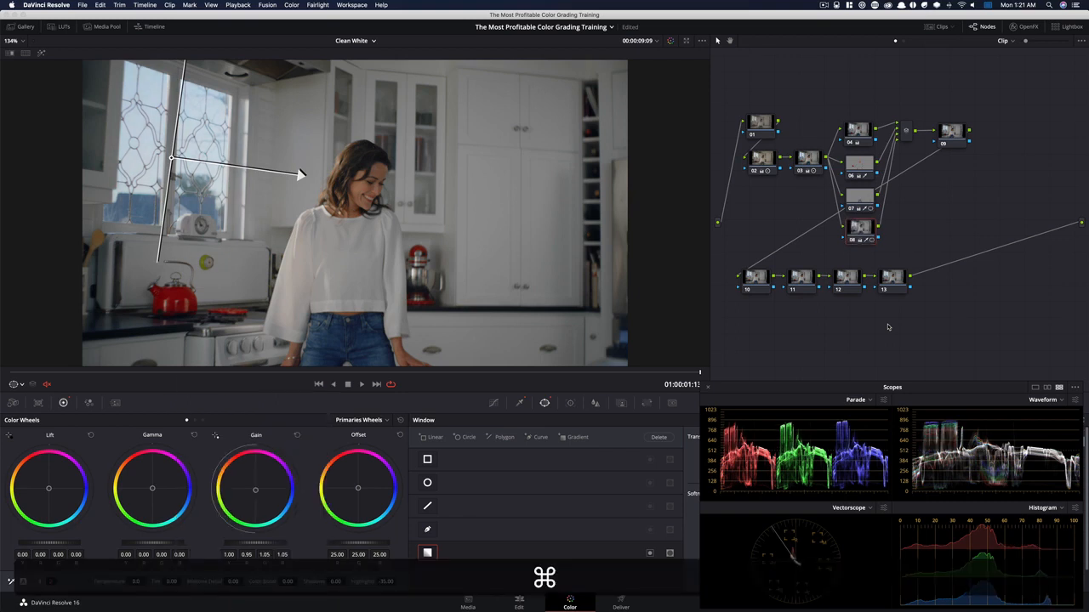
{"action": "key", "text": "super+d"}
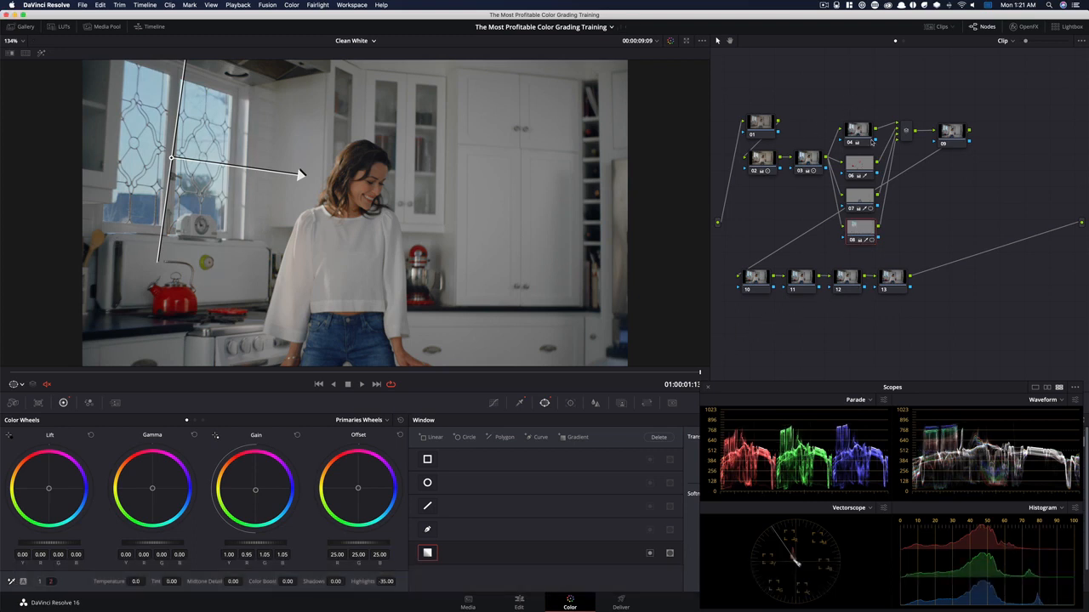
Select the parallel nodes 04, 06, 07 and 08 and toggle them together to compare their combined effect
{"action": "key", "text": "super"}
{"action": "key", "text": "super+d"}
{"action": "key", "text": "super+d"}
{"action": "key", "text": "super+d"}
{"action": "key", "text": "super+d"}
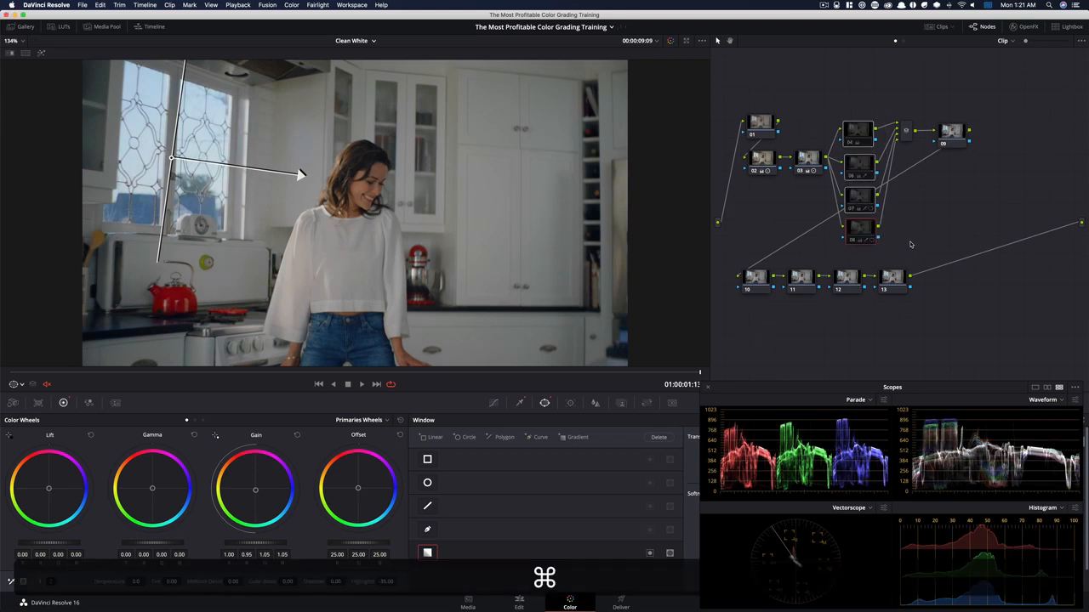
{"action": "key", "text": "super+d"}
{"action": "key", "text": "super+d"}
{"action": "key", "text": "super+d"}
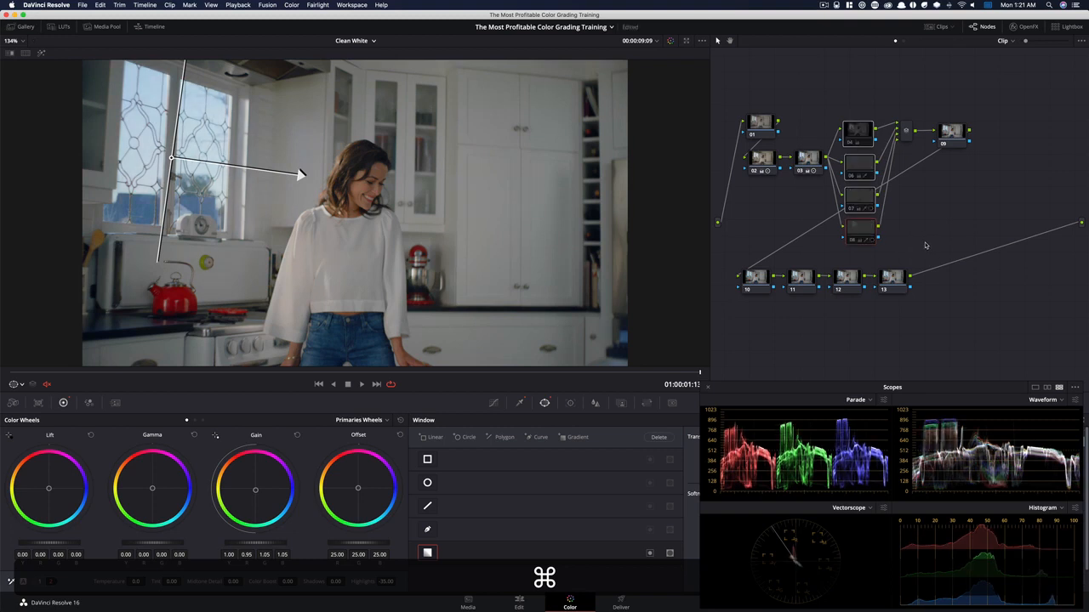
{"action": "key", "text": "super+d"}
{"action": "key", "text": "super+d"}
{"action": "key", "text": "super+d"}
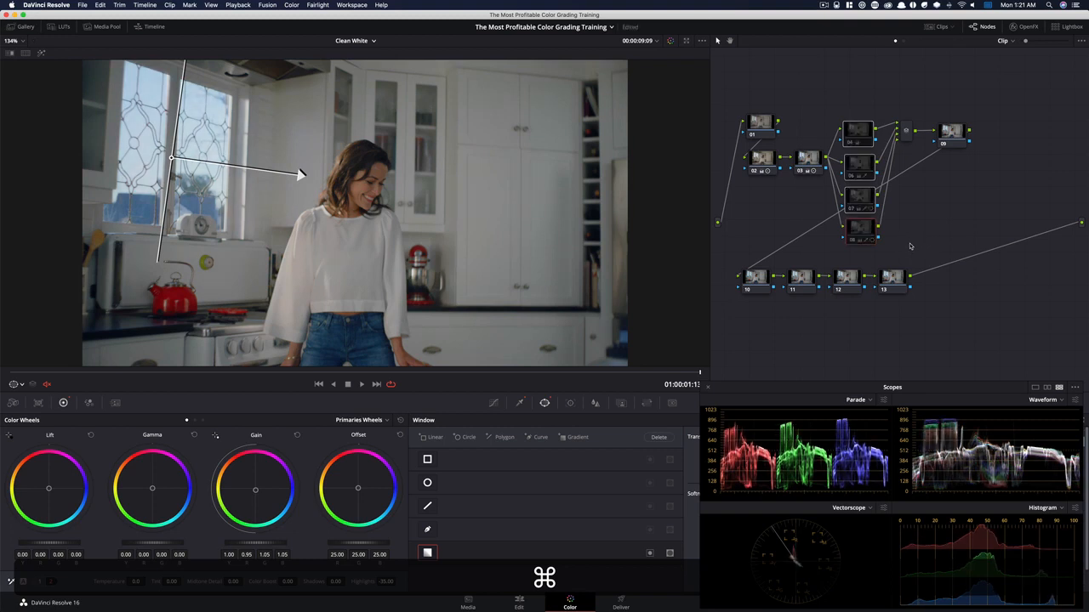
{"action": "key", "text": "super+d"}
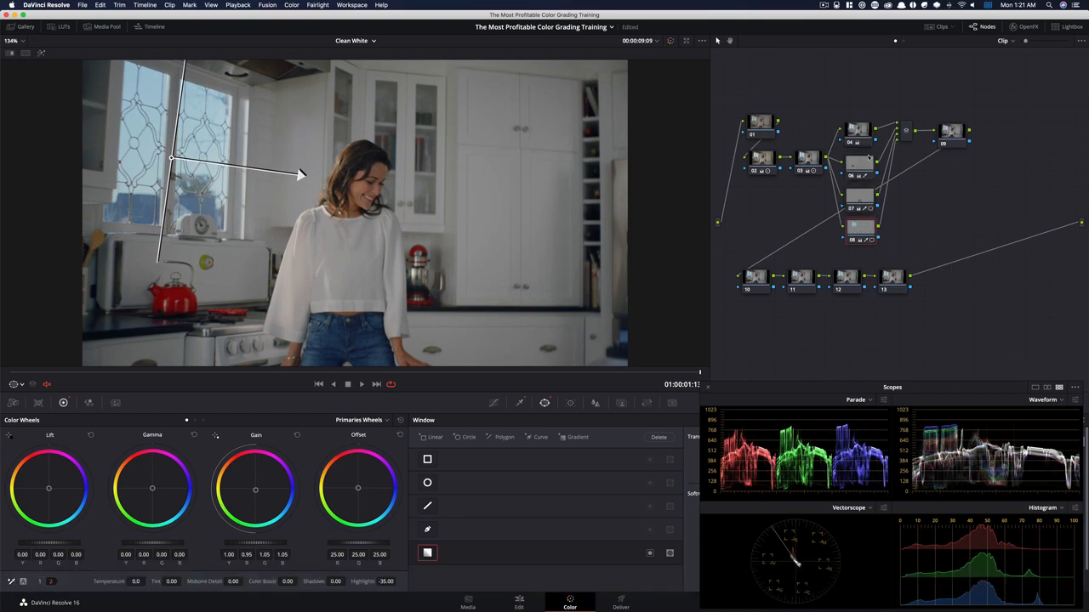
Add a circle window to node 10, shaped as a tall, slightly tilted ellipse around the woman with a wide soft edge
{"action": "left_click", "coordinate": [933, 209]}
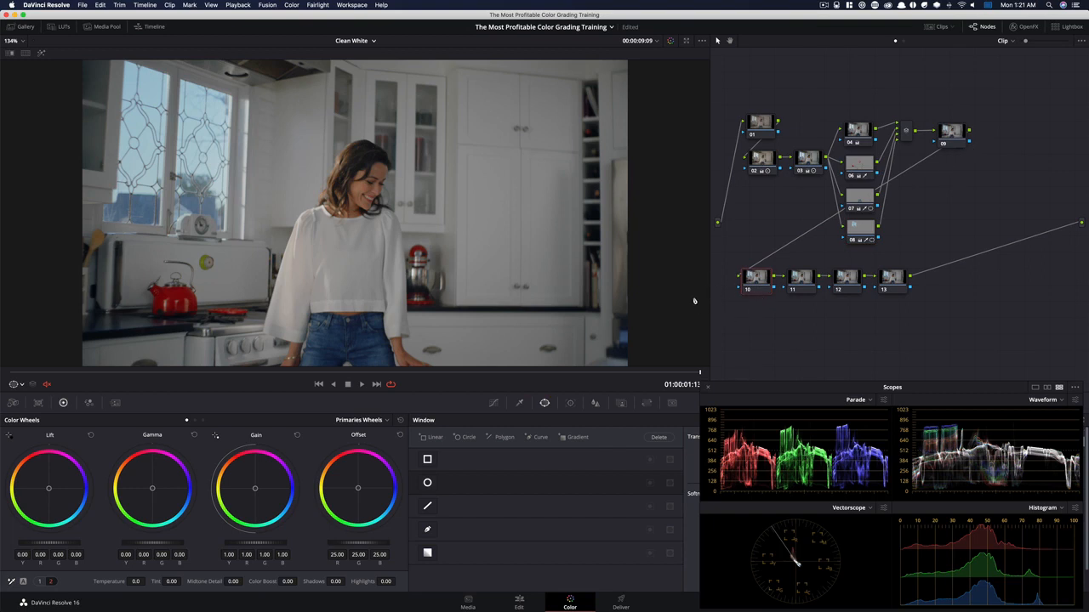
{"action": "key", "text": "super+minus"}
{"action": "left_click", "coordinate": [432, 483]}
{"action": "left_click_drag", "start_coordinate": [356, 168], "coordinate": [371, 70]}
{"action": "left_click_drag", "start_coordinate": [354, 153], "coordinate": [368, 168]}
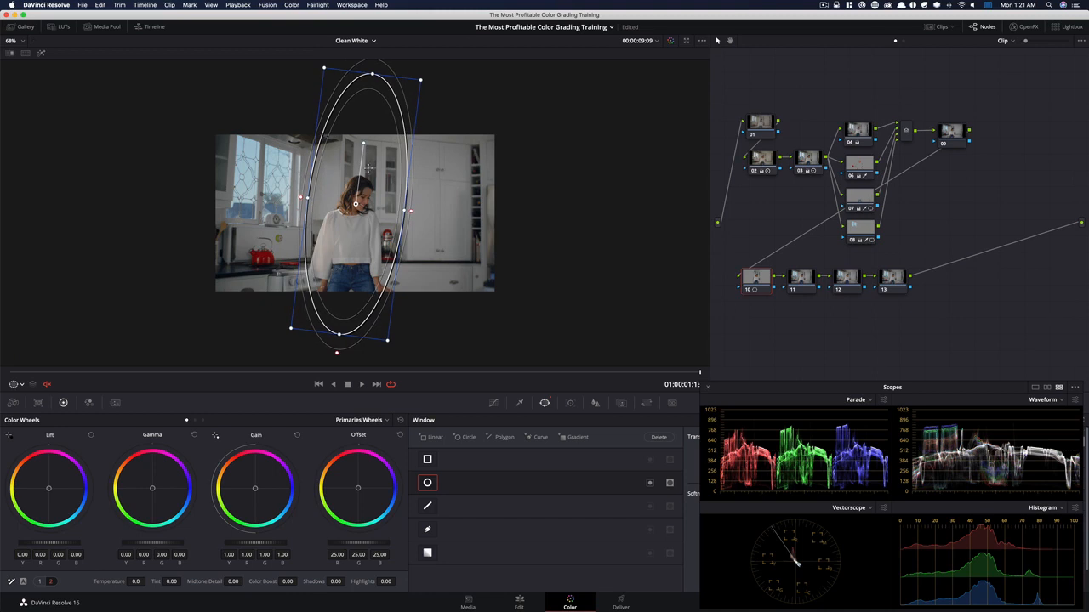
{"action": "left_click_drag", "start_coordinate": [854, 392], "coordinate": [774, 162]}
{"action": "left_click_drag", "start_coordinate": [725, 508], "coordinate": [884, 330]}
{"action": "left_click_drag", "start_coordinate": [743, 161], "coordinate": [822, 388]}
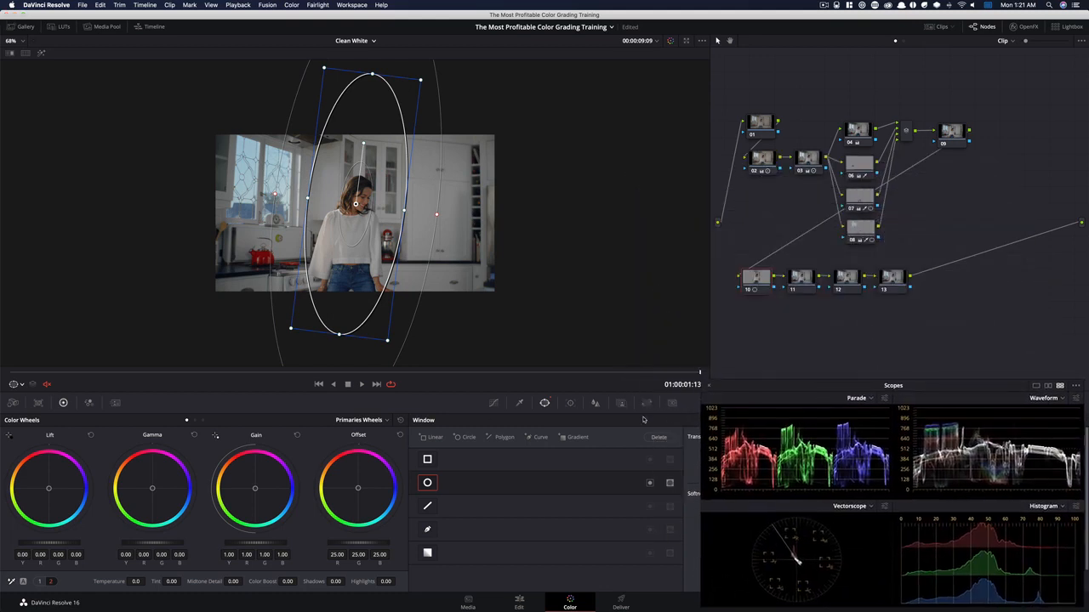
Raise the upper spline handle of node 10's custom curve to the top of the graph to brighten the woman
{"action": "left_click", "coordinate": [494, 403]}
{"action": "left_click_drag", "start_coordinate": [837, 389], "coordinate": [808, 111]}
{"action": "left_click", "coordinate": [810, 421]}
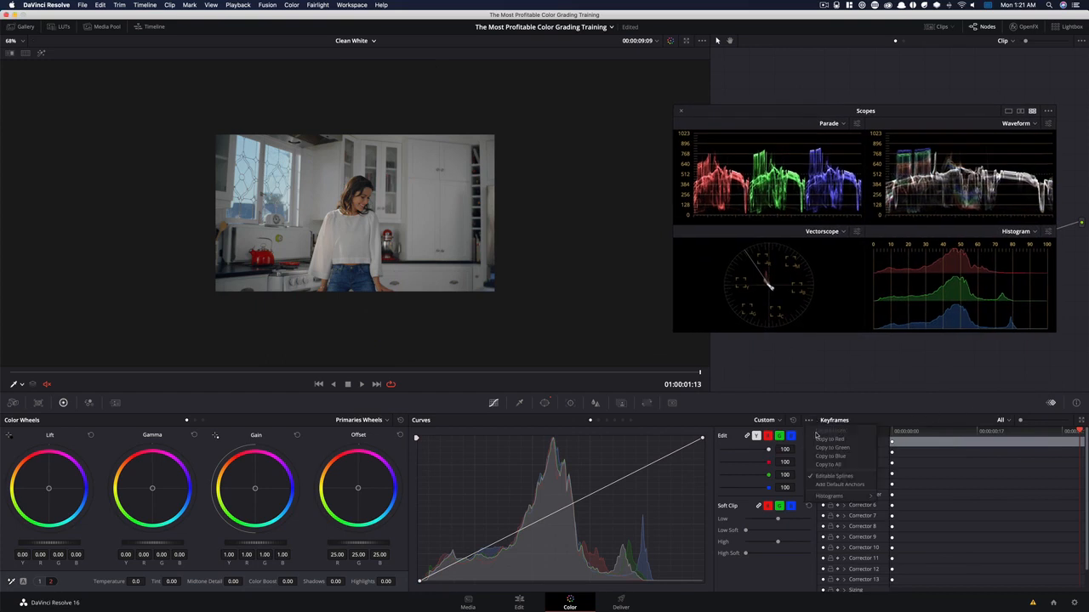
{"action": "left_click", "coordinate": [730, 437]}
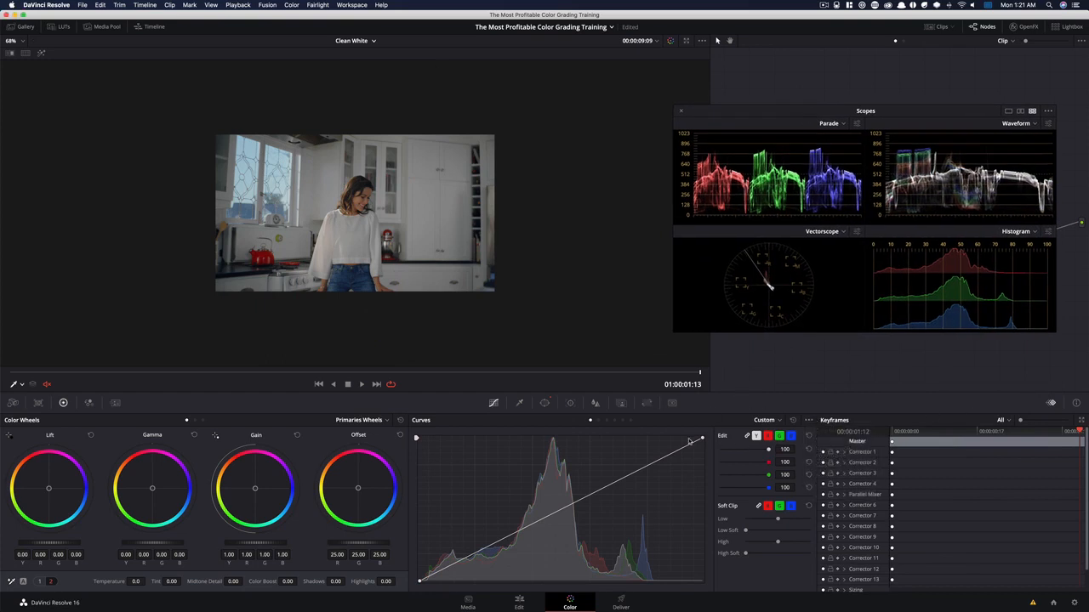
{"action": "key", "text": "shift+z"}
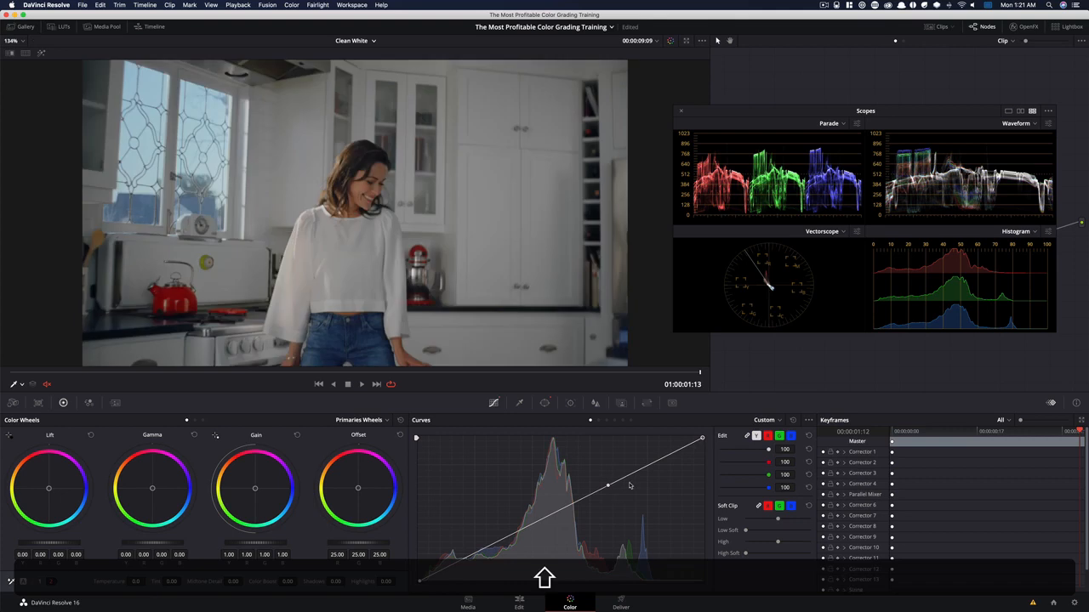
{"action": "left_click_drag", "start_coordinate": [608, 485], "coordinate": [606, 440]}
Toggle node 10 several times to compare the woman with and without the curve brightening
{"action": "key", "text": "super+d"}
{"action": "key", "text": "super+d"}
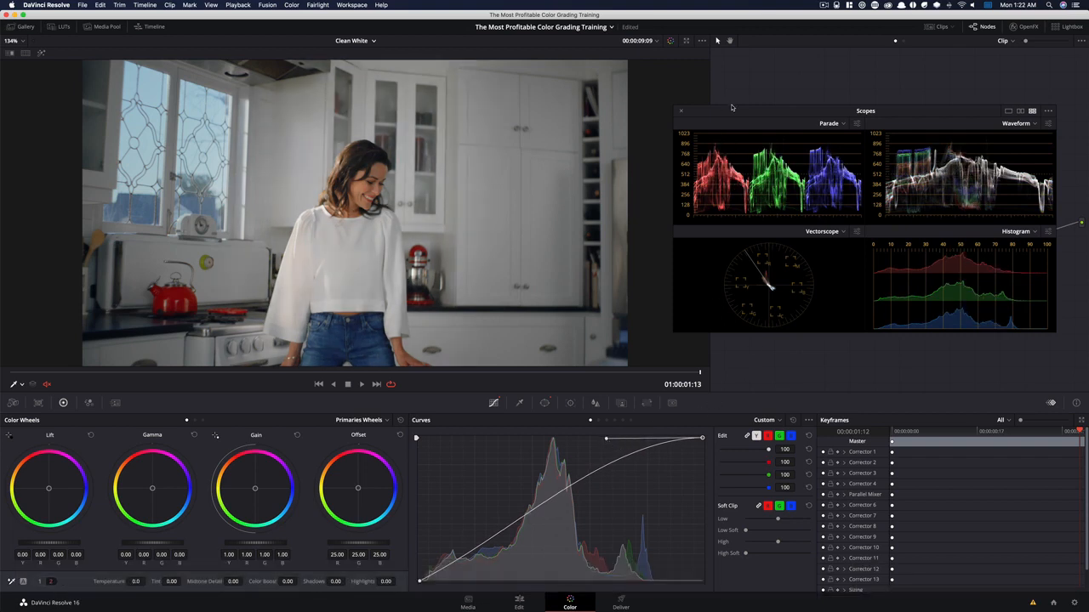
{"action": "left_click_drag", "start_coordinate": [725, 115], "coordinate": [752, 389]}
{"action": "key", "text": "super+d"}
{"action": "key", "text": "super+d"}
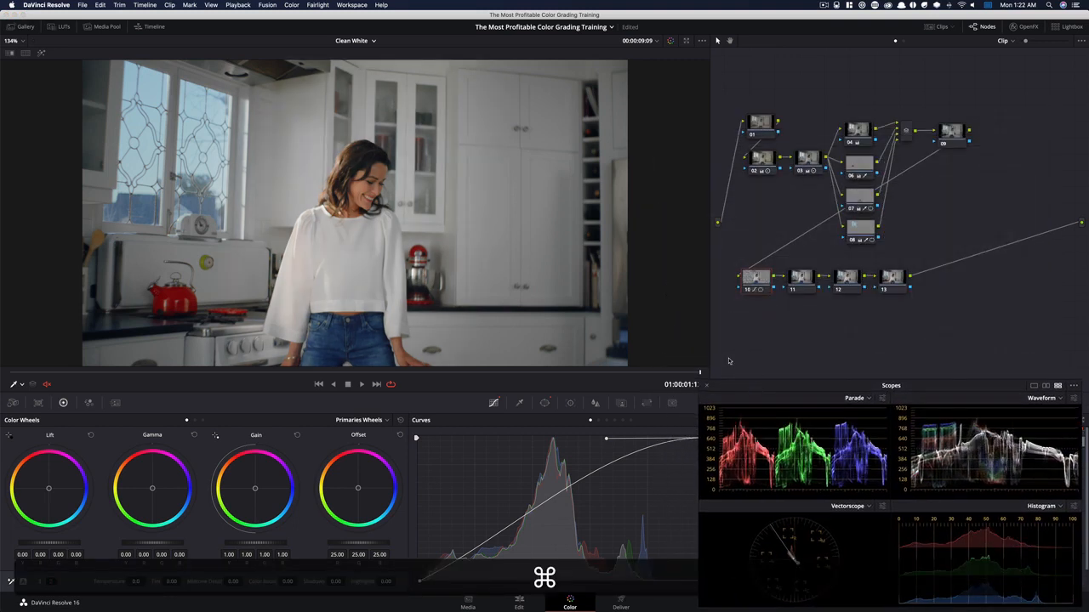
{"action": "key", "text": "super+d"}
{"action": "key", "text": "super+d"}
{"action": "left_click_drag", "start_coordinate": [627, 374], "coordinate": [775, 391]}
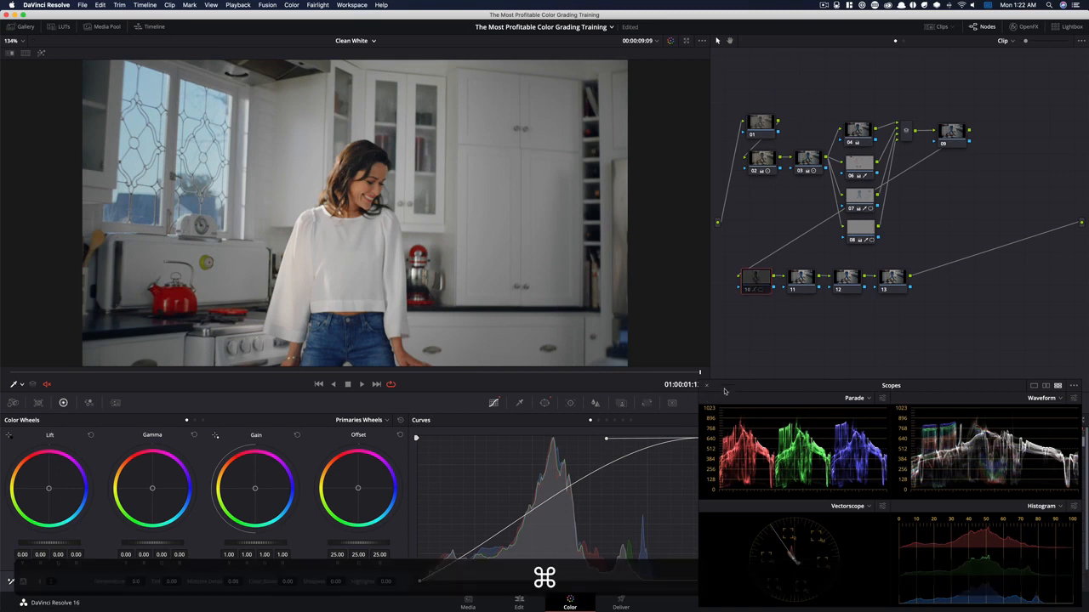
{"action": "key", "text": "super+d"}
{"action": "key", "text": "super+d"}
Raise the upper spline handle of node 11's custom curve to brighten the whole image
{"action": "left_click", "coordinate": [802, 283]}
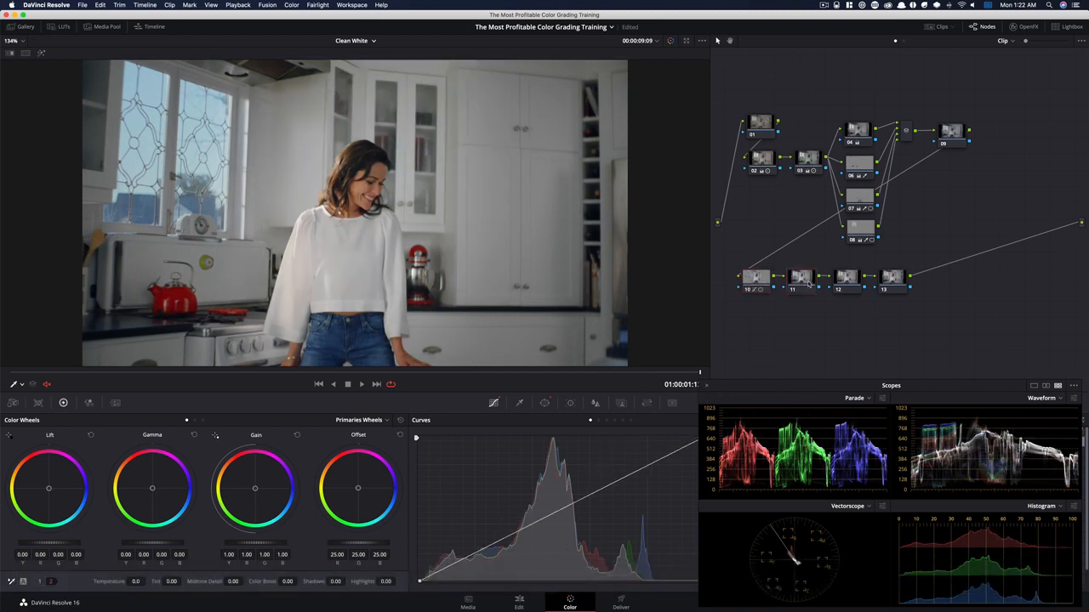
{"action": "left_click_drag", "start_coordinate": [807, 392], "coordinate": [801, 170]}
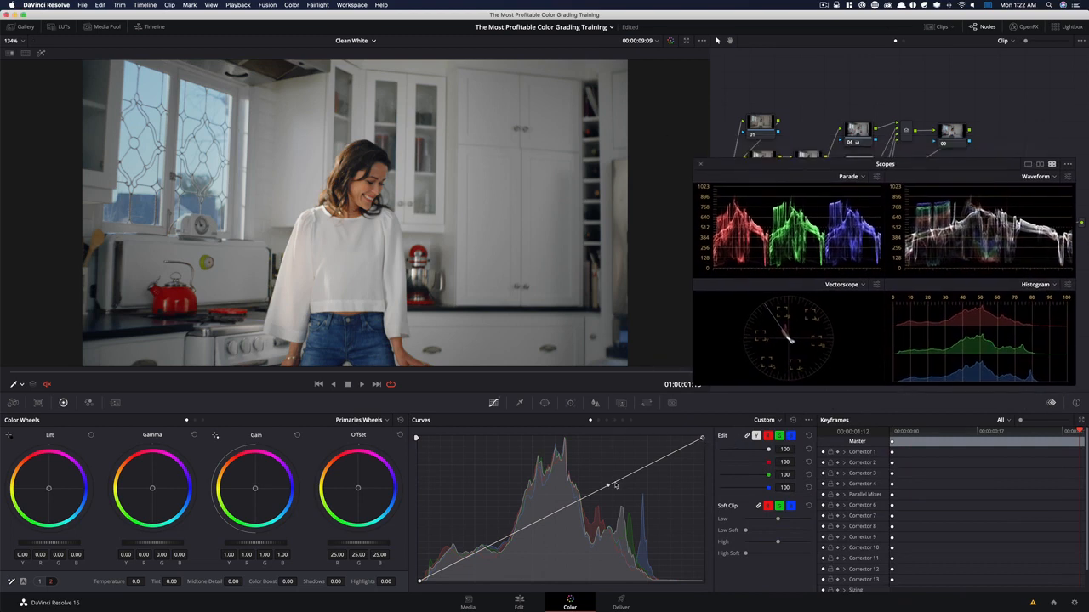
{"action": "left_click_drag", "start_coordinate": [607, 487], "coordinate": [610, 454]}
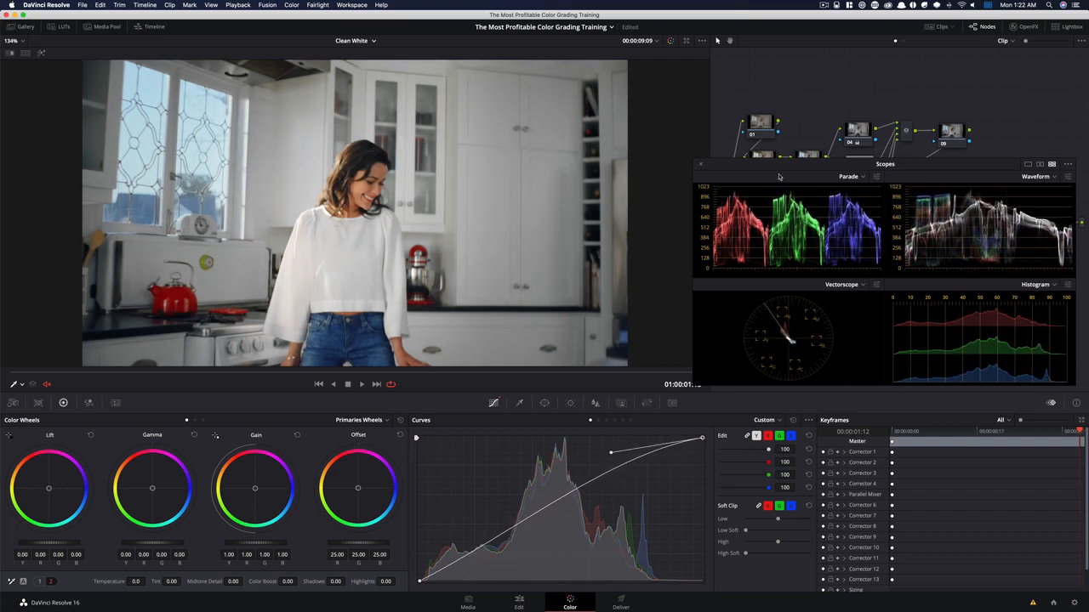
{"action": "left_click_drag", "start_coordinate": [780, 168], "coordinate": [789, 388]}
Lower the upper spline handle of node 10's custom curve slightly to soften the woman's brightening, and toggle the node to compare
{"action": "left_click", "coordinate": [764, 278]}
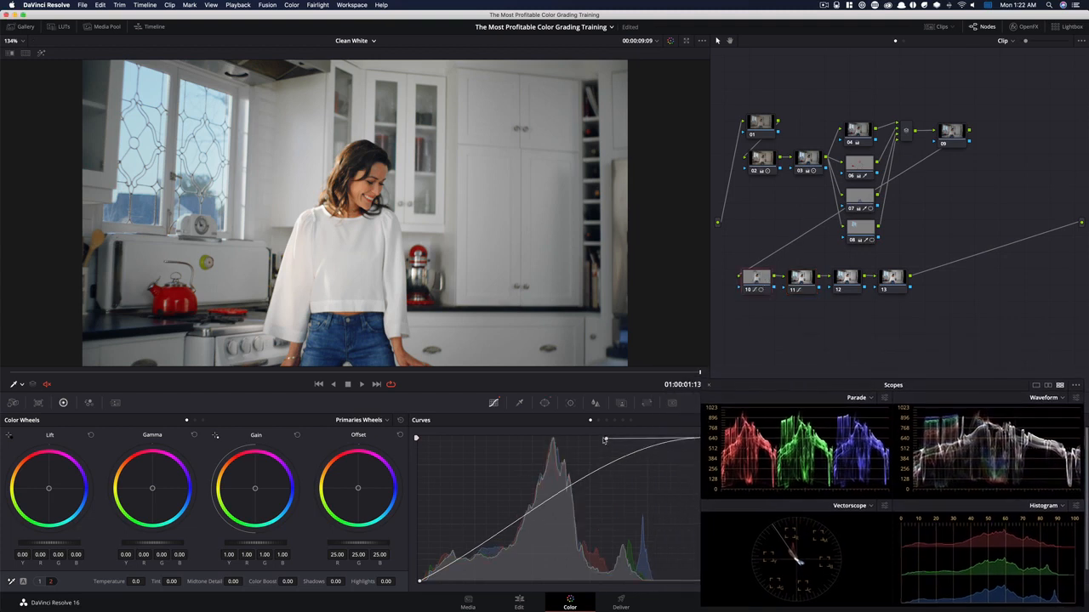
{"action": "left_click_drag", "start_coordinate": [606, 441], "coordinate": [608, 457]}
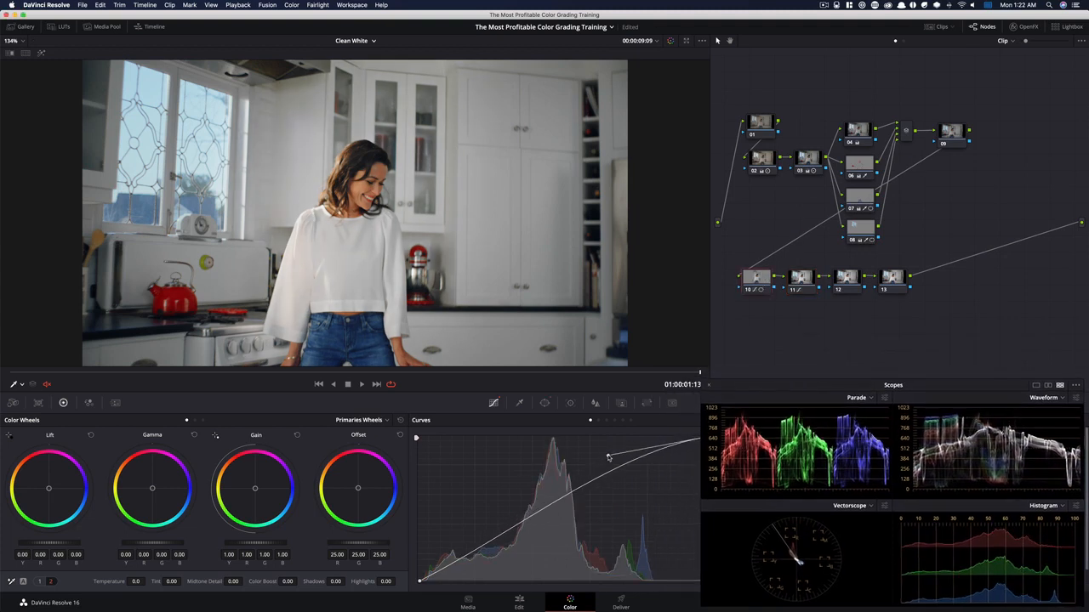
{"action": "key", "text": "super+d"}
{"action": "key", "text": "super+d"}
Select nodes 10 and 11 and toggle them together to compare their combined effect
{"action": "left_click_drag", "start_coordinate": [712, 289], "coordinate": [740, 305]}
{"action": "key", "text": "super+d"}
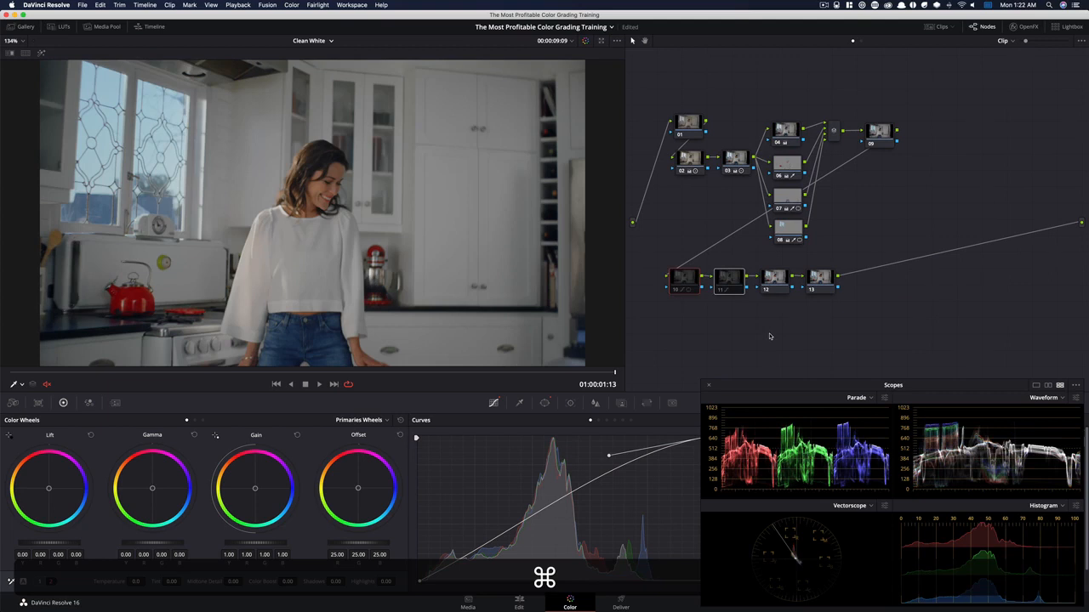
{"action": "key", "text": "super+d"}
{"action": "key", "text": "super+d"}
{"action": "key", "text": "super+d"}
{"action": "key", "text": "super+d"}
{"action": "key", "text": "super+d"}
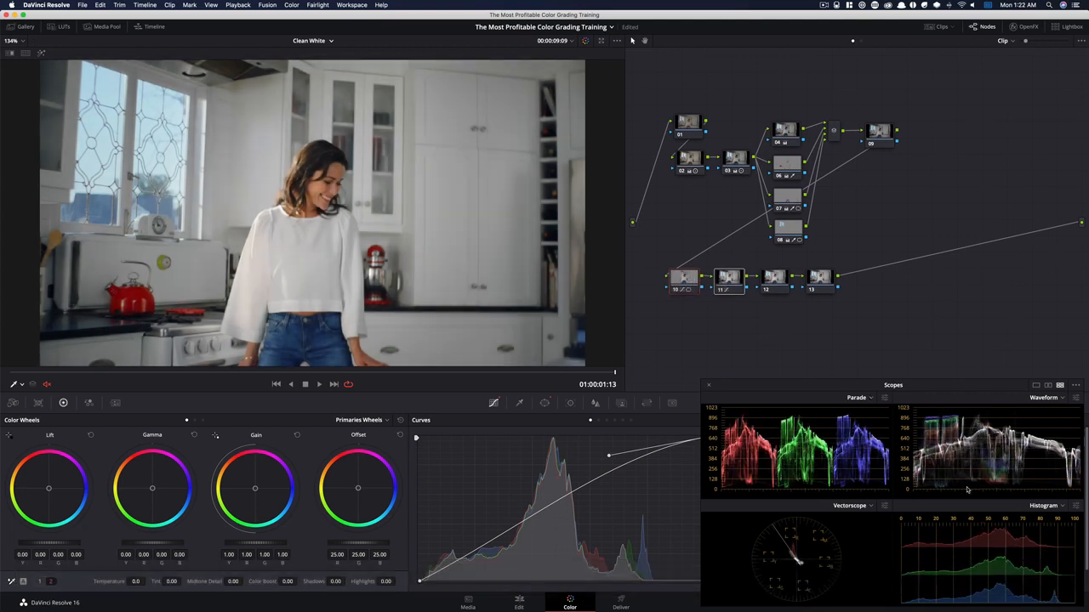
{"action": "key", "text": "super"}
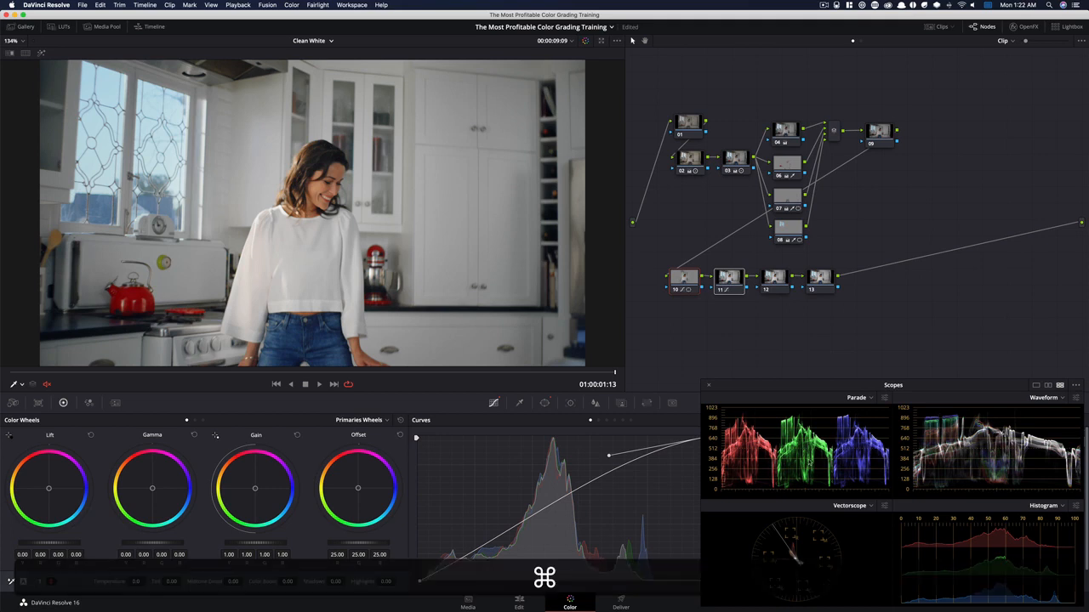
Set the Midtone Detail of node 12 to -20
{"action": "left_click", "coordinate": [773, 287]}
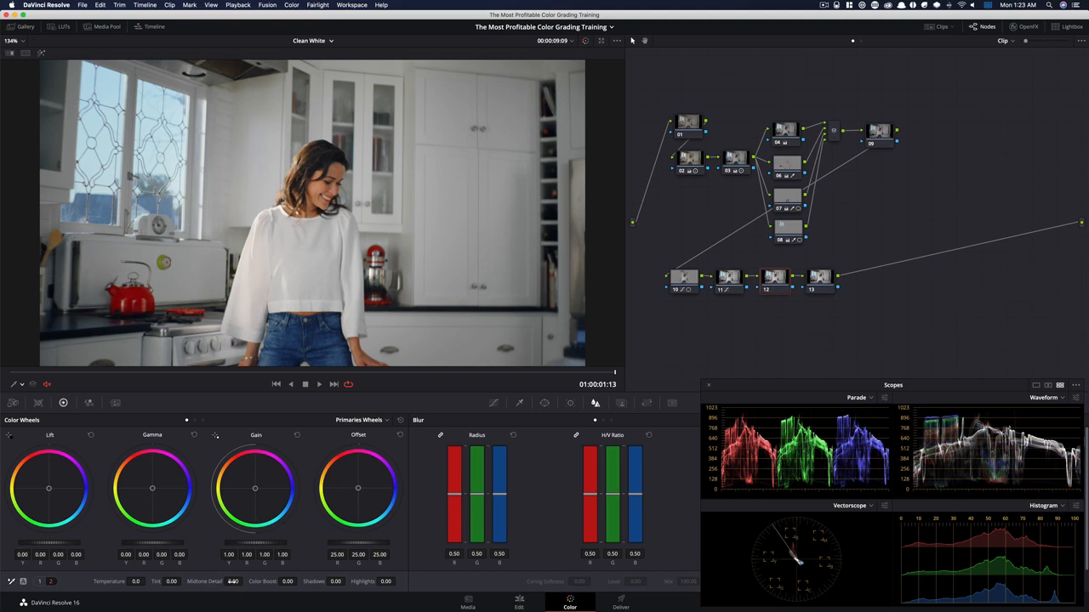
{"action": "left_click_drag", "start_coordinate": [232, 581], "coordinate": [204, 581]}
{"action": "mouse_move", "coordinate": [296, 583]}
{"action": "left_mouse_down"}
{"action": "mouse_move", "coordinate": [256, 584]}
{"action": "mouse_move", "coordinate": [296, 583]}
{"action": "left_mouse_up"}
Toggle node 12 several times to compare the full frame with and without the reduced midtone detail
{"action": "key", "text": "super+d"}
{"action": "key", "text": "super+d"}
{"action": "key", "text": "super+d"}
{"action": "key", "text": "super+d"}
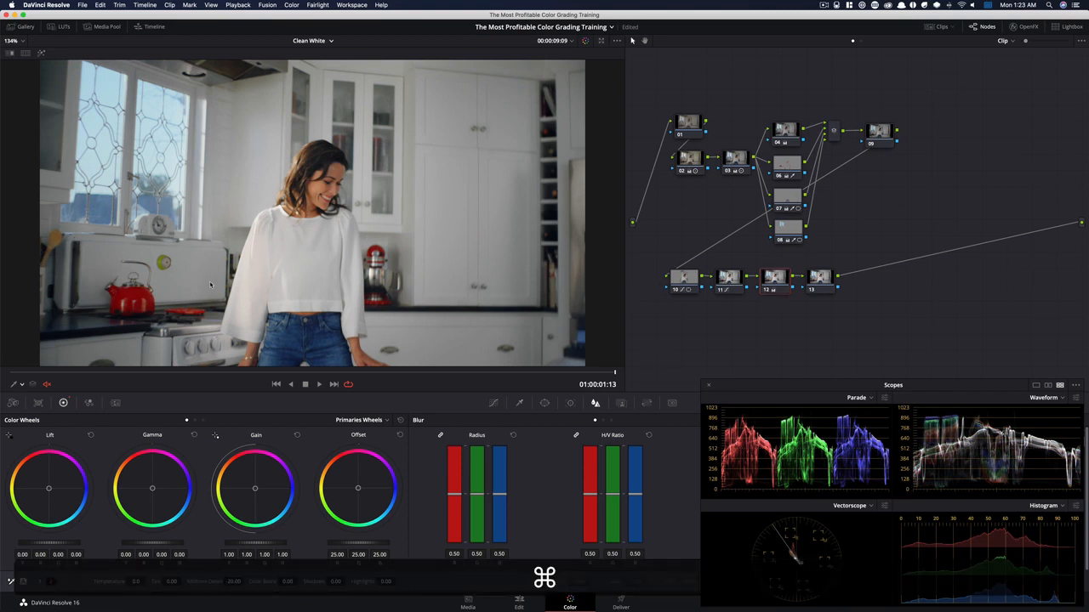
{"action": "key", "text": "super+d"}
{"action": "key", "text": "super+d"}
{"action": "key", "text": "super+d"}
{"action": "key", "text": "super+d"}
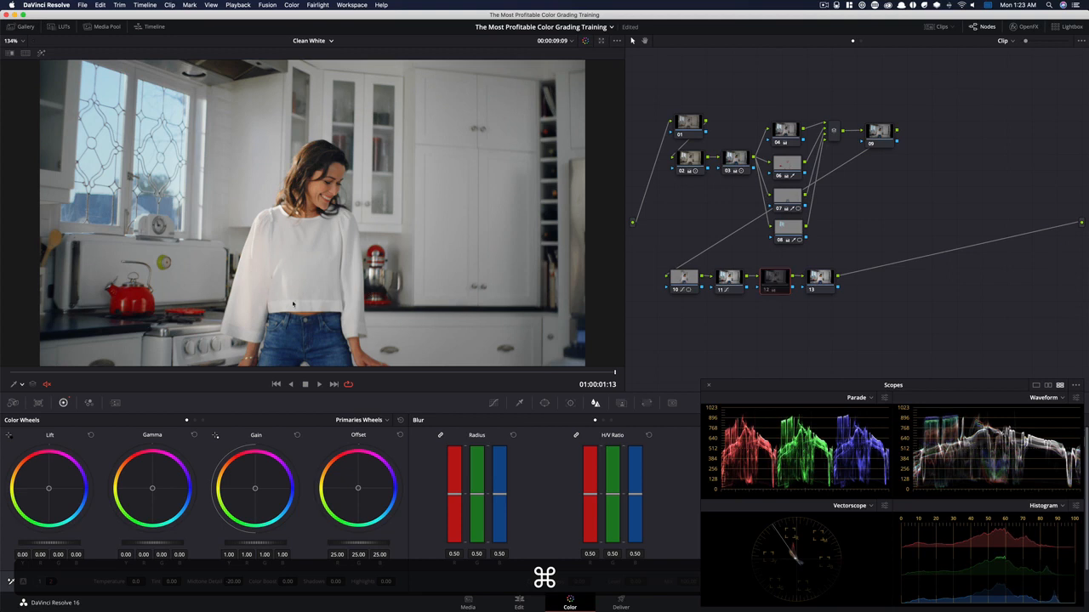
Examine the woman's face up close while toggling node 12 to judge the skin softening
{"action": "scroll", "coordinate": [300, 230], "scroll_direction": "up", "scroll_amount": 8}
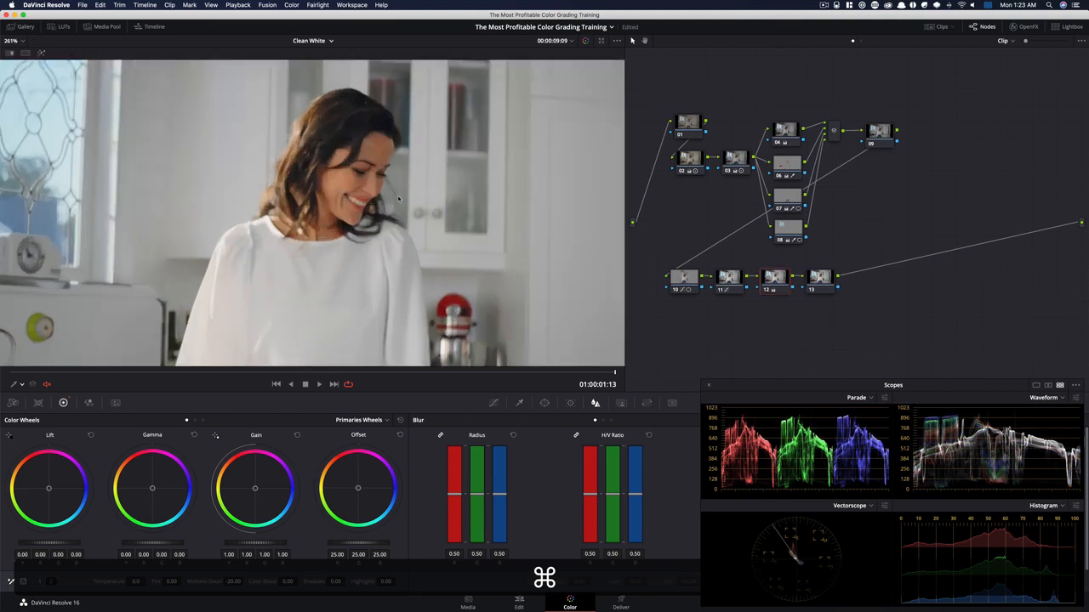
{"action": "key", "text": "super+d"}
{"action": "key", "text": "super+d"}
{"action": "key", "text": "super+d"}
{"action": "key", "text": "super+d"}
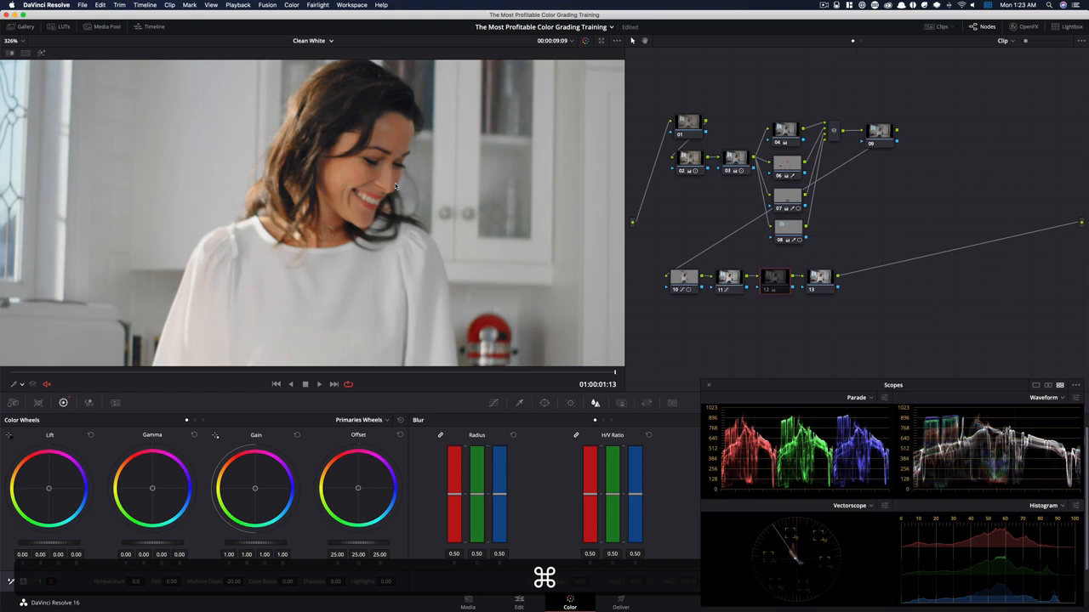
{"action": "key", "text": "super+d"}
{"action": "key", "text": "super+d"}
{"action": "key", "text": "super+d"}
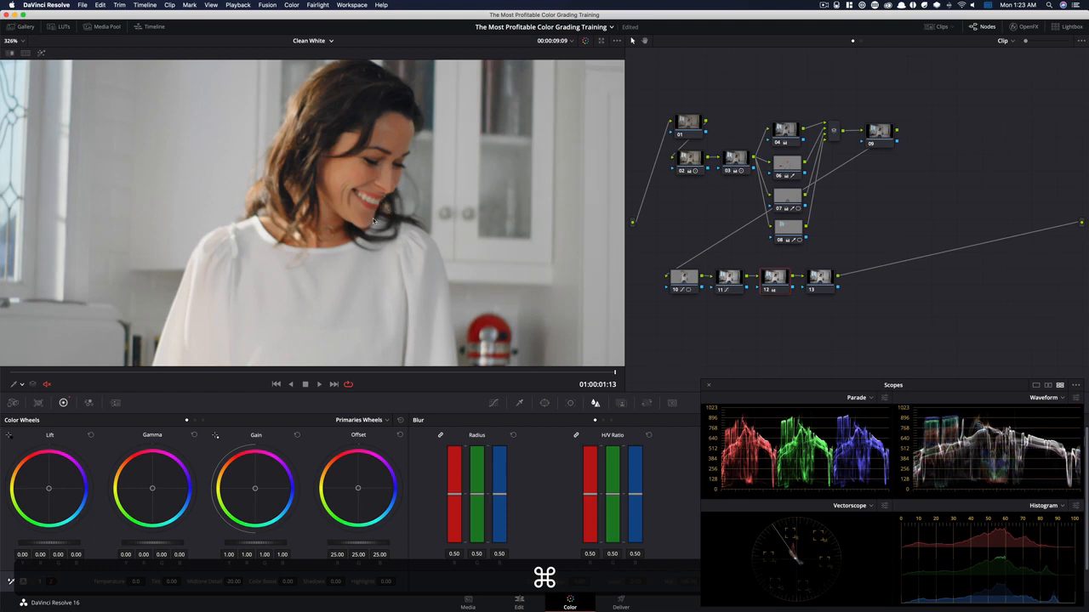
{"action": "key", "text": "super+d"}
{"action": "key", "text": "super+d"}
{"action": "key", "text": "super+d"}
{"action": "key", "text": "super+d"}
Fit the image in the viewer again and toggle node 12 to judge the softening across the whole kitchen
{"action": "key", "text": "super+d"}
{"action": "key", "text": "shift+z"}
{"action": "key", "text": "super+d"}
{"action": "key", "text": "super+d"}
{"action": "key", "text": "super+d"}
{"action": "key", "text": "super+d"}
{"action": "key", "text": "super+d"}
{"action": "key", "text": "super+d"}
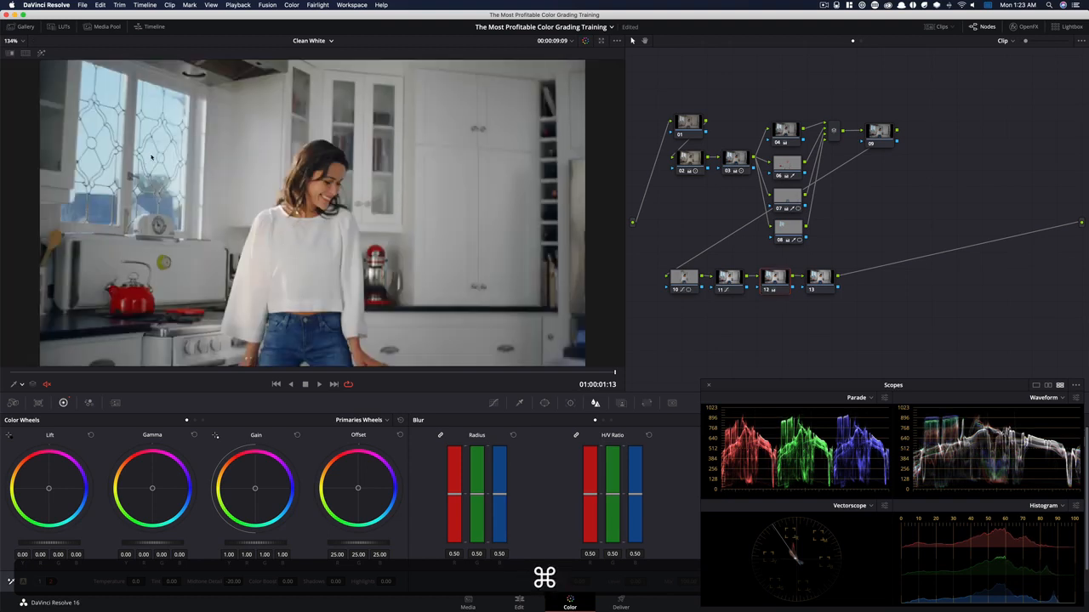
{"action": "key", "text": "super+d"}
{"action": "key", "text": "super+d"}
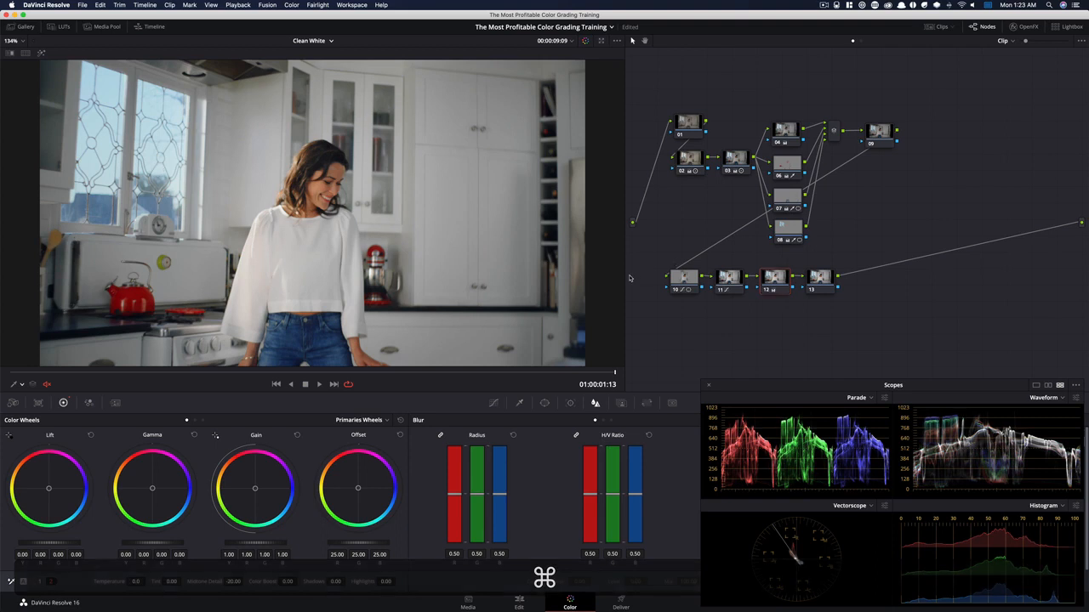
Search the OpenFX library for "gra" and apply the Film Grain effect to node 13
{"action": "left_click", "coordinate": [821, 279]}
{"action": "left_click", "coordinate": [1025, 27]}
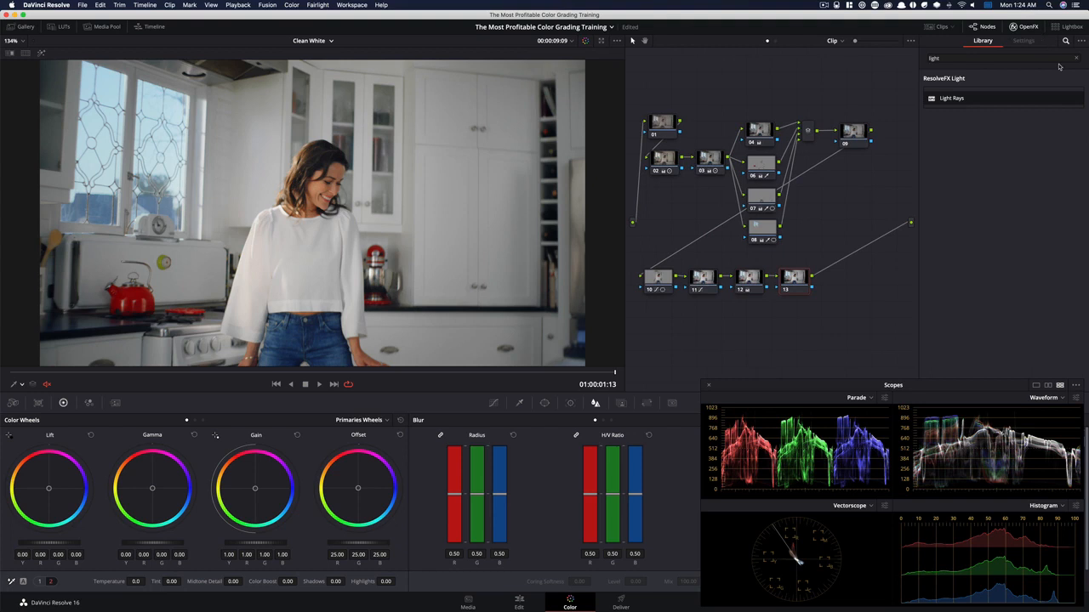
{"action": "left_click", "coordinate": [967, 59]}
{"action": "key", "text": "super+a"}
{"action": "type", "text": "gra"}
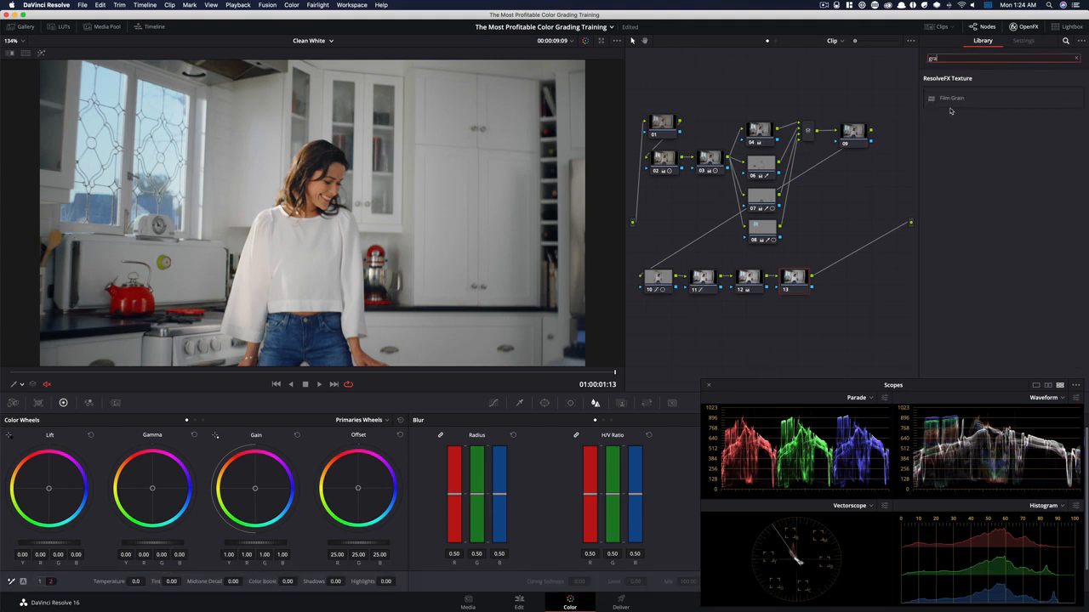
{"action": "left_click_drag", "start_coordinate": [951, 97], "coordinate": [804, 281]}
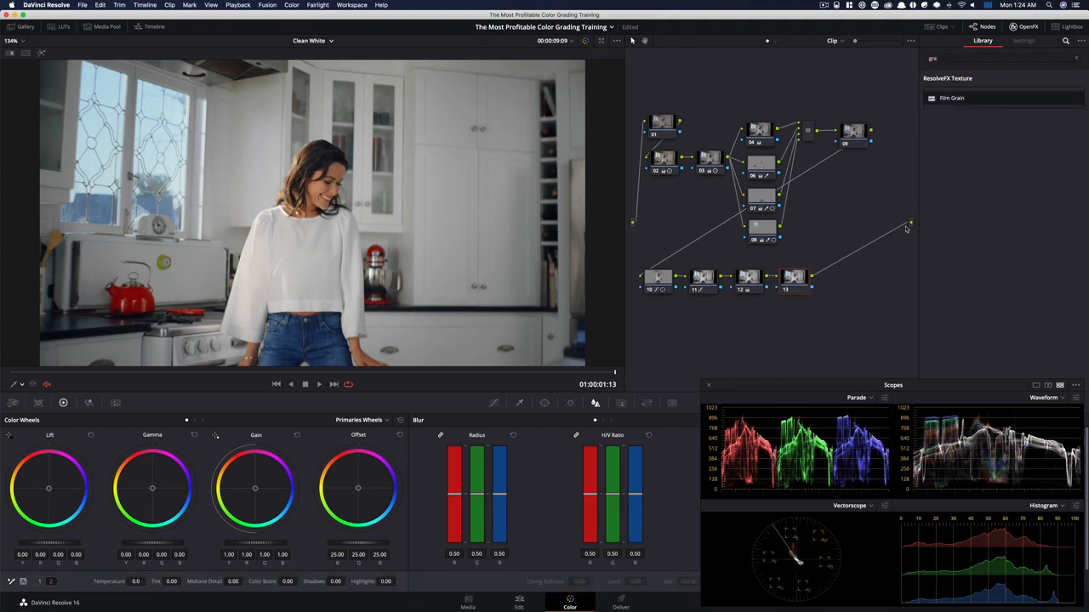
Choose the 35mm 400T film grain preset and adjust Grain Strength to 0.388 and Grain Size to 0.245
{"action": "left_click", "coordinate": [1013, 95]}
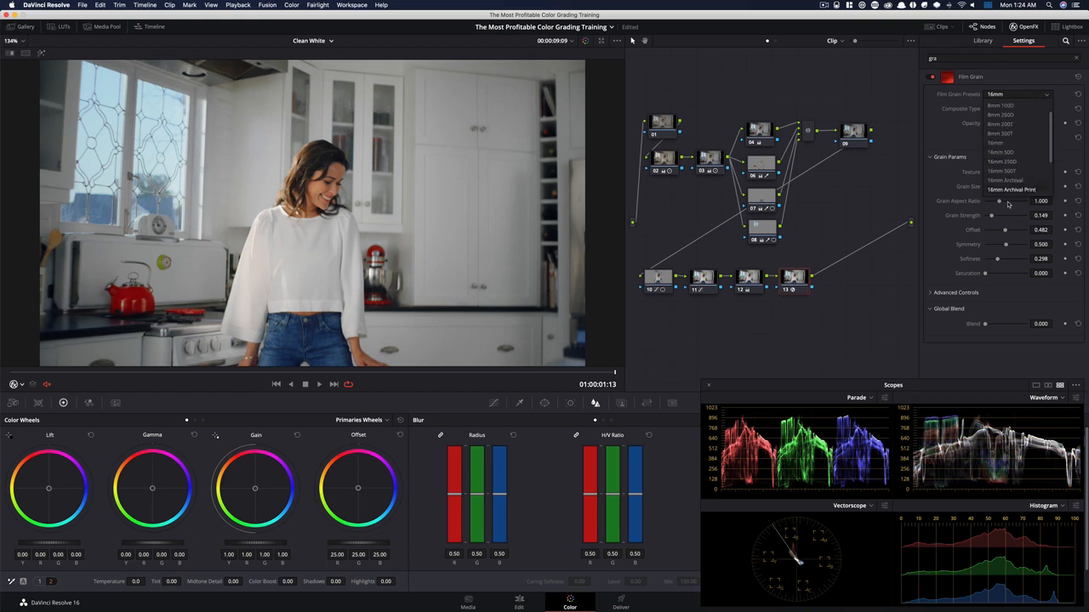
{"action": "left_click", "coordinate": [1018, 172]}
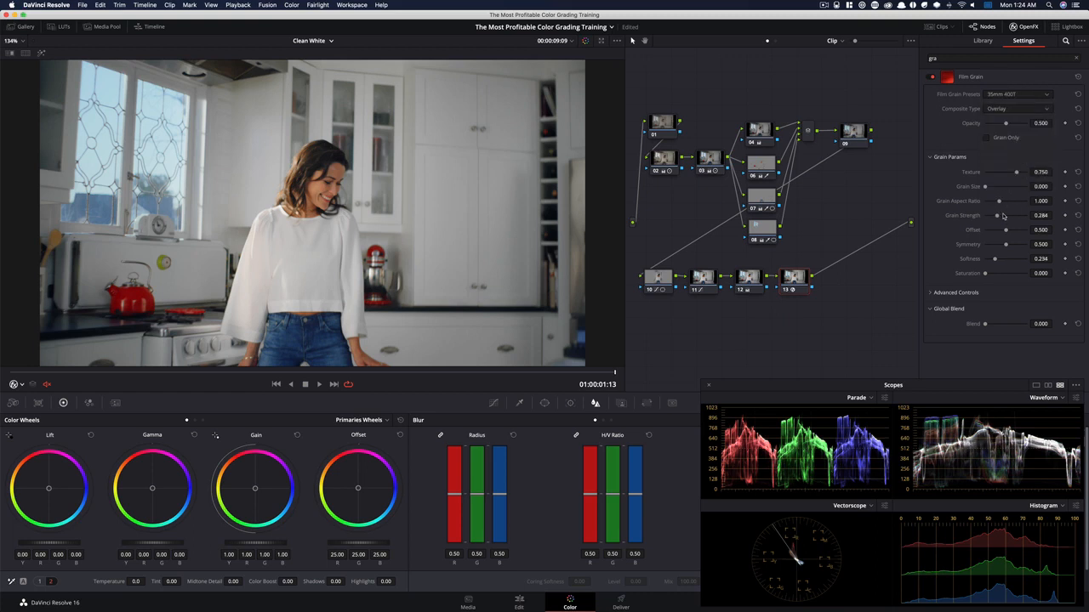
{"action": "left_click_drag", "start_coordinate": [999, 217], "coordinate": [1003, 217]}
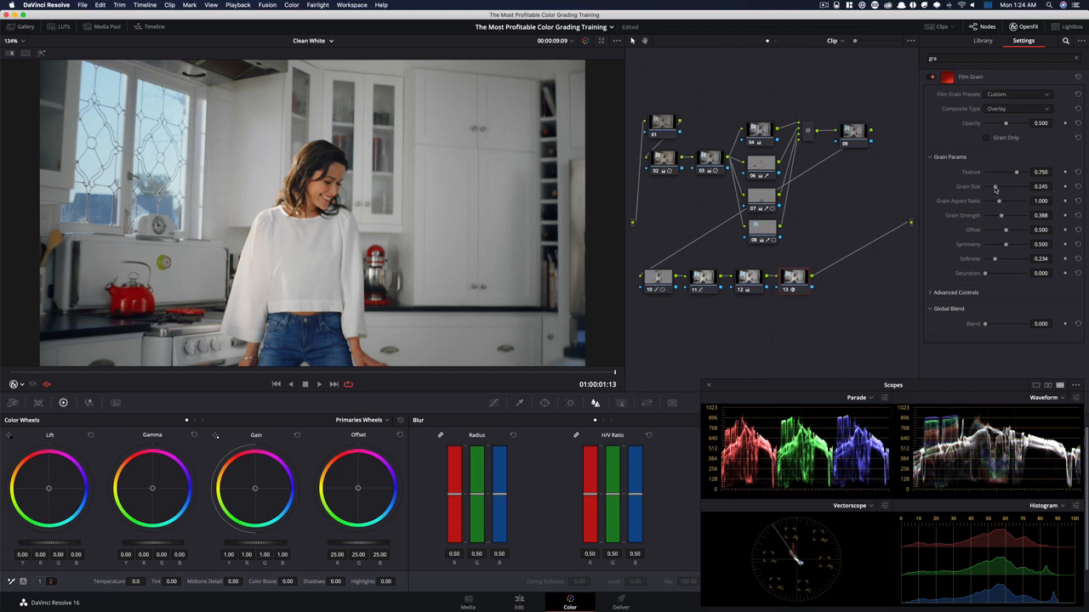
Examine the film grain in an enlarged viewer, both close up and in the full frame, and restore the normal layout
{"action": "key", "text": "alt+f"}
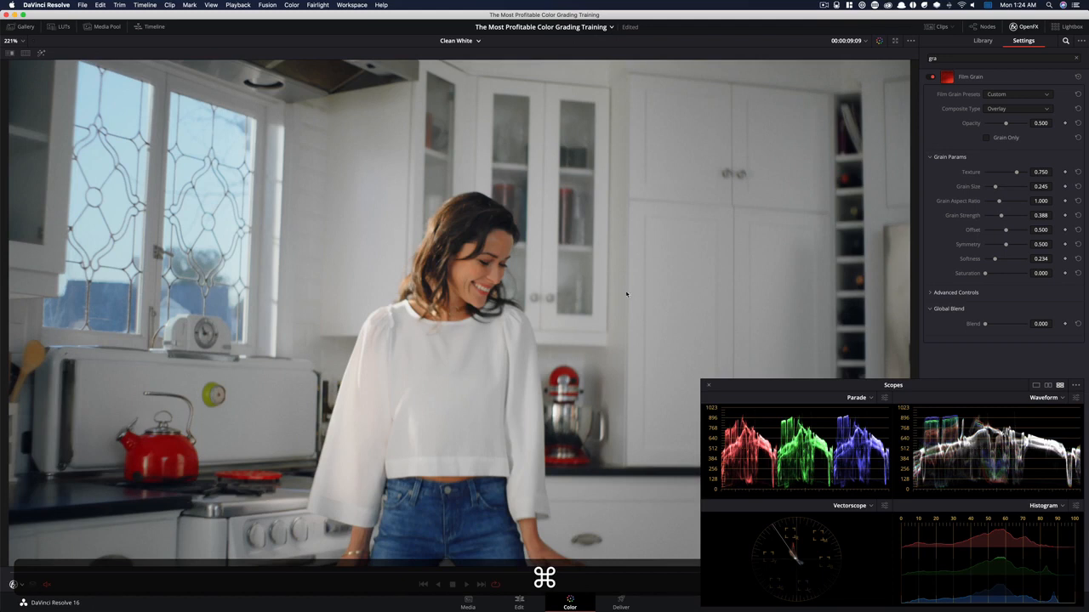
{"action": "scroll", "coordinate": [587, 302], "scroll_direction": "up", "scroll_amount": 4}
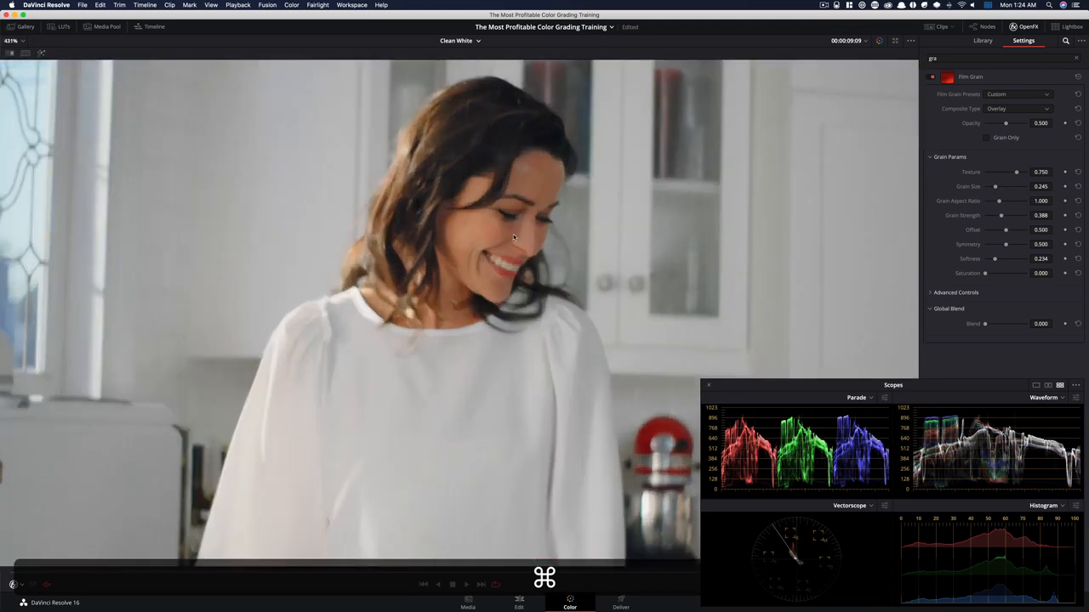
{"action": "key", "text": "shift+z"}
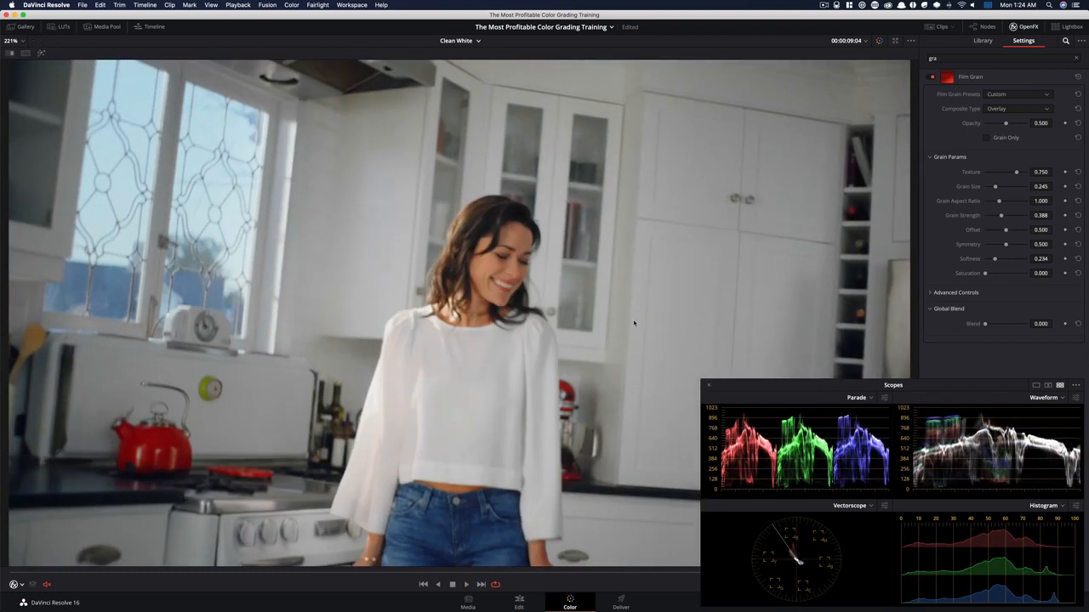
{"action": "key", "text": "shift+f"}
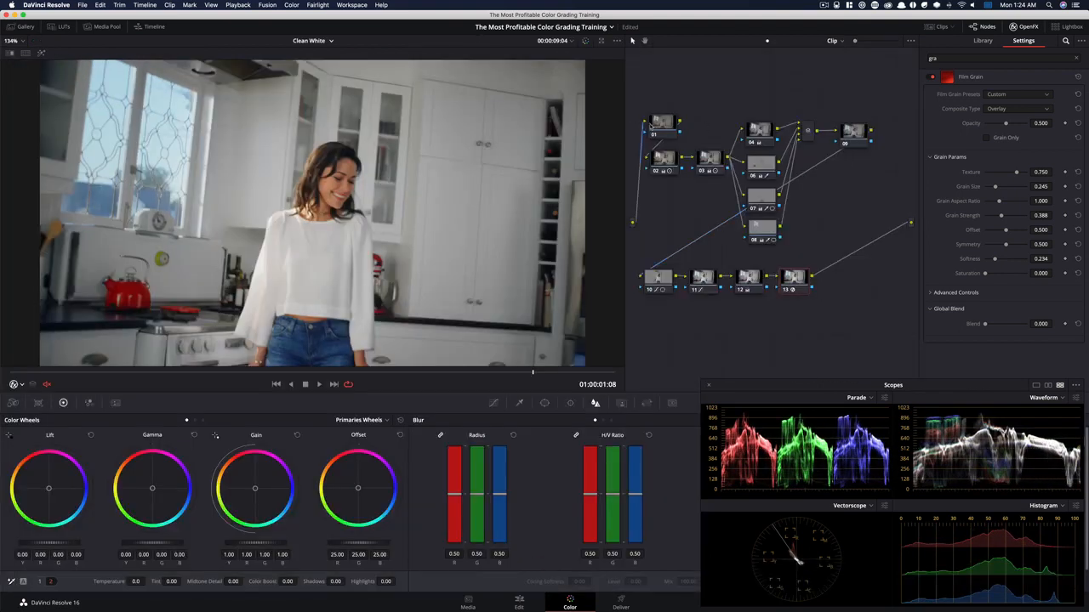
Add temporal noise reduction to node 01 with 3 frames and luma and chroma thresholds of 4.8
{"action": "left_click", "coordinate": [663, 126]}
{"action": "left_click", "coordinate": [88, 404]}
{"action": "left_click", "coordinate": [114, 403]}
{"action": "left_click", "coordinate": [69, 458]}
{"action": "left_click", "coordinate": [64, 494]}
{"action": "left_click", "coordinate": [117, 520]}
{"action": "type", "text": "4.8"}
{"action": "key", "text": "Return"}
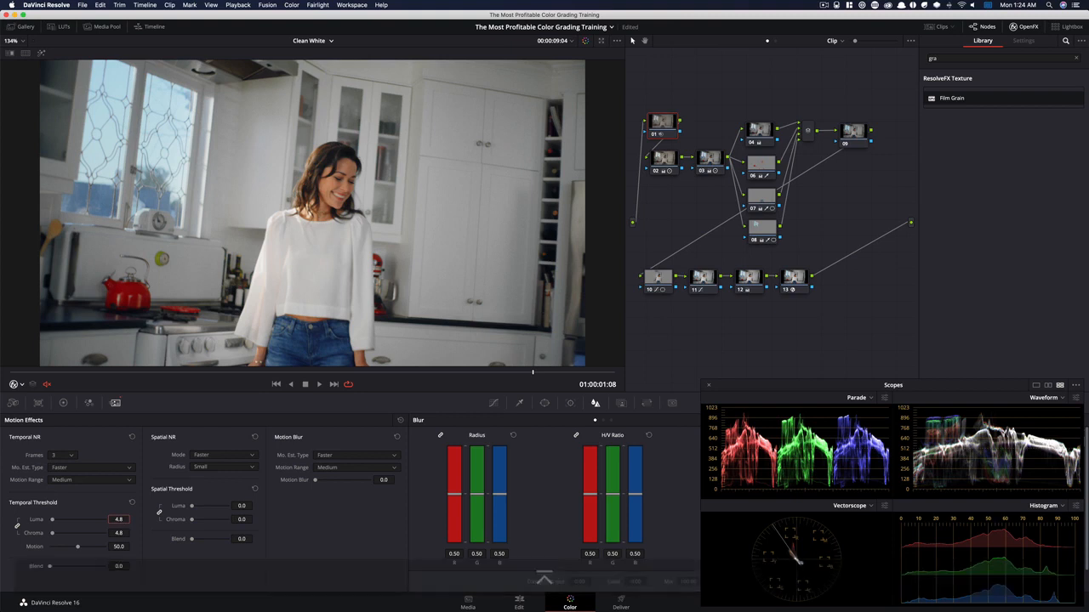
Unlink node 01's spatial luma and chroma thresholds and set the spatial Chroma threshold to 6.8
{"action": "left_click", "coordinate": [160, 516]}
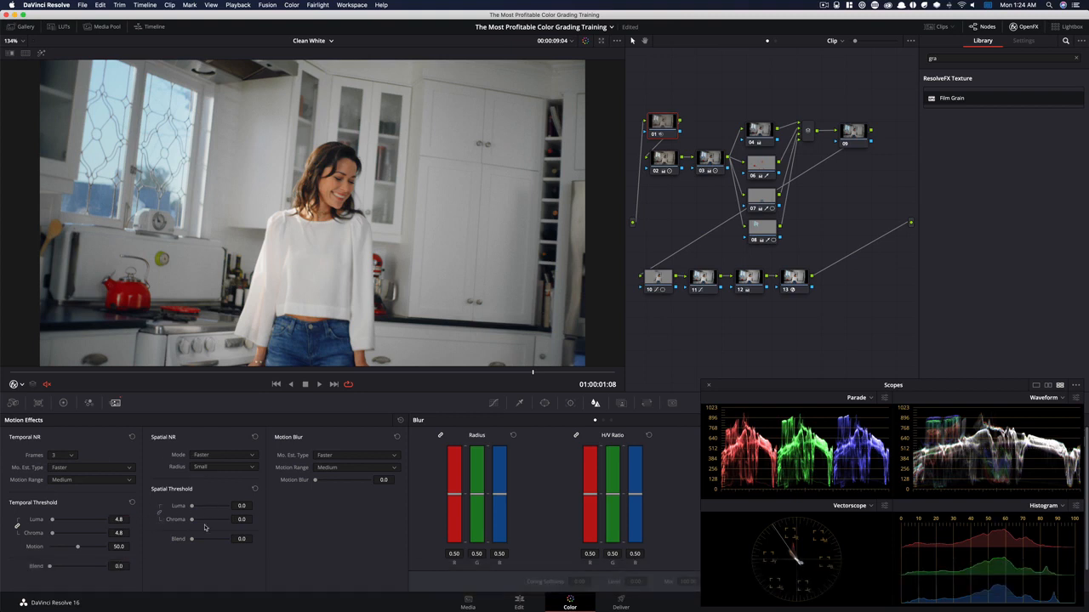
{"action": "double_click", "coordinate": [242, 519]}
{"action": "key", "text": "Return"}
Toggle node 01's noise reduction several times, and bypass and restore the whole grade to compare before and after
{"action": "key", "text": "super+d"}
{"action": "key", "text": "super+d"}
{"action": "key", "text": "super+d"}
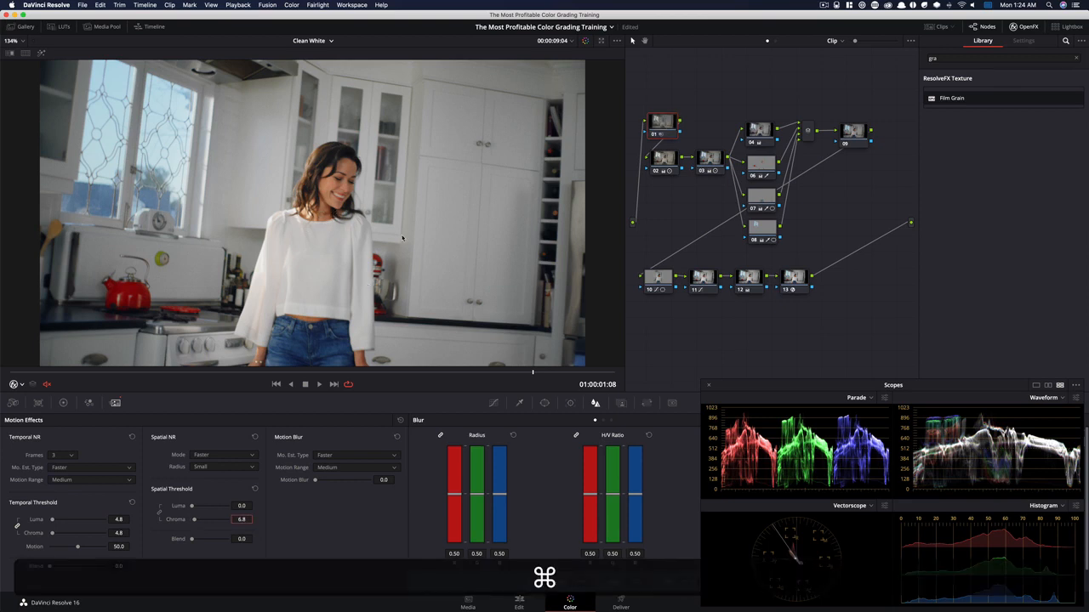
{"action": "key", "text": "super+d"}
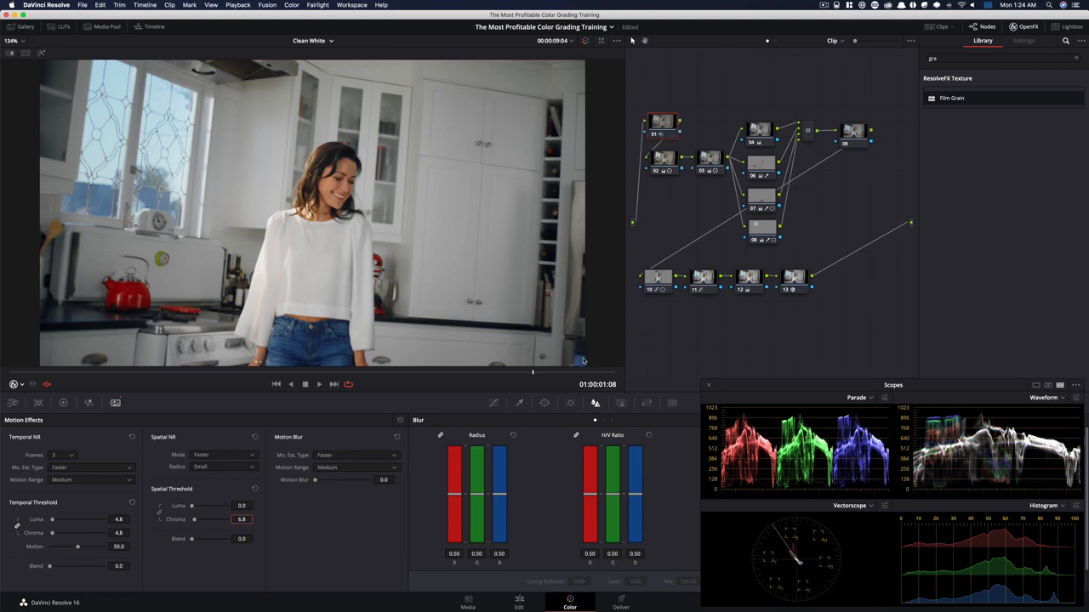
{"action": "key", "text": "shift+d"}
{"action": "key", "text": "shift+d"}
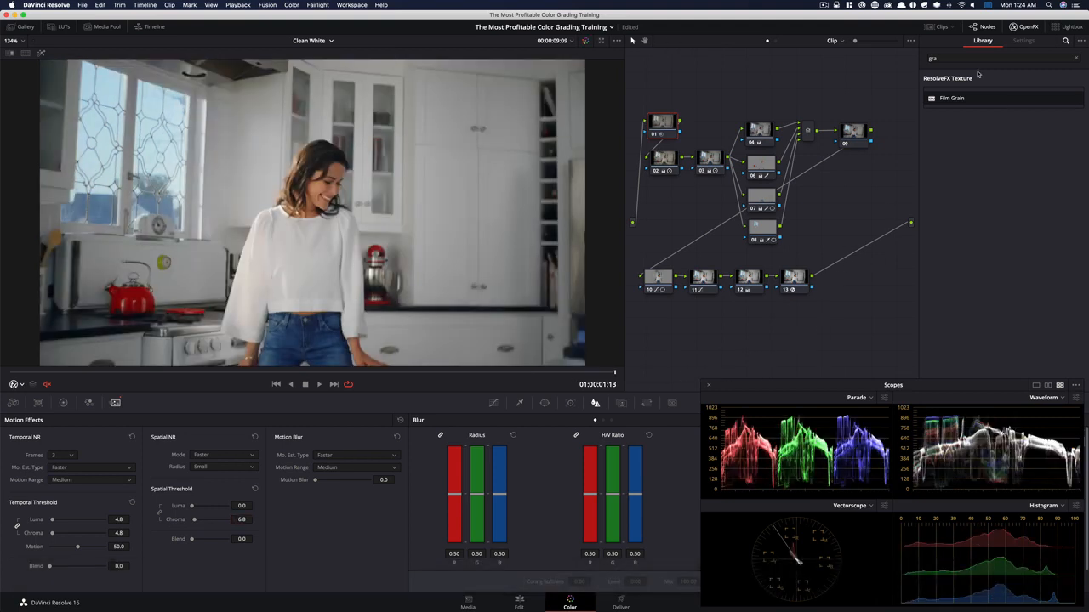
Close the effects library, select all nodes in the graph and disable them to show the ungraded image
{"action": "left_click", "coordinate": [1017, 27]}
{"action": "left_click_drag", "start_coordinate": [661, 96], "coordinate": [953, 303]}
{"action": "key", "text": "super+d"}
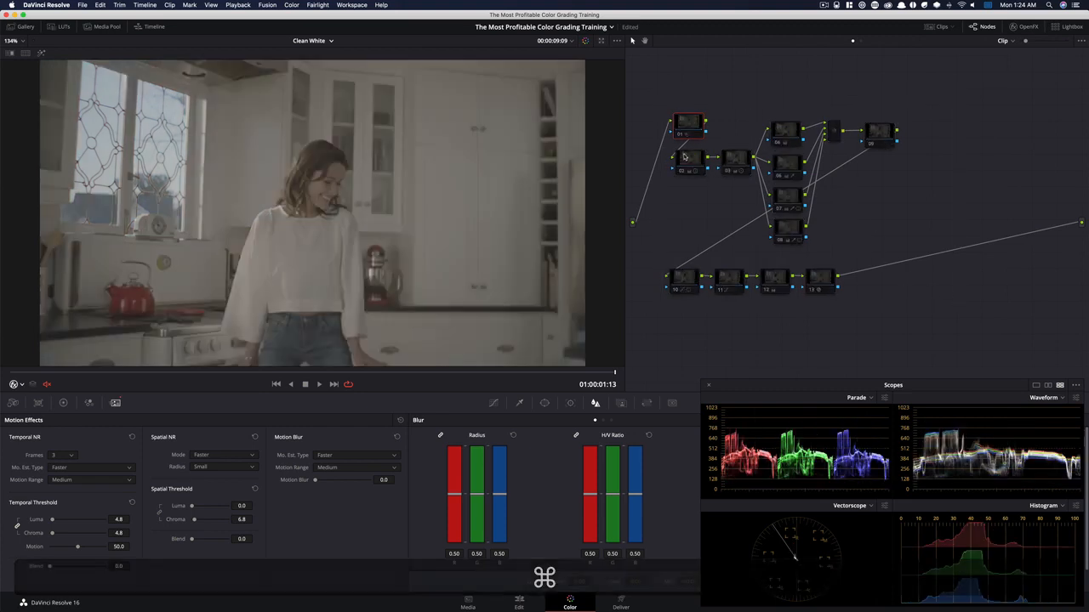
Re-enable nodes 02 and 03 one after the other to review their primary corrections
{"action": "left_click", "coordinate": [688, 162]}
{"action": "key", "text": "super+d"}
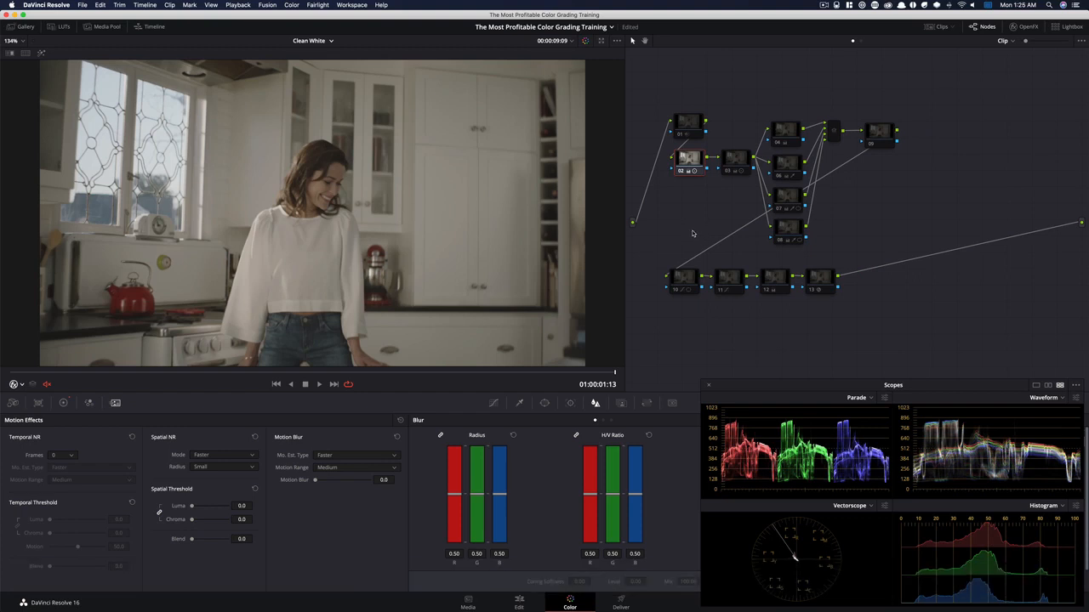
{"action": "left_click", "coordinate": [63, 403]}
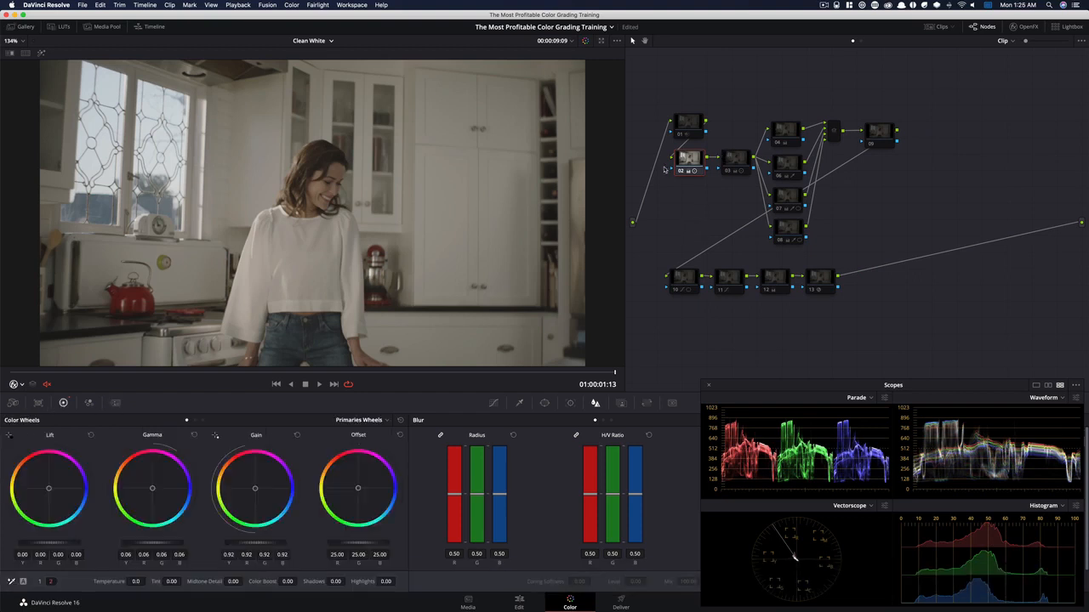
{"action": "left_click", "coordinate": [722, 163]}
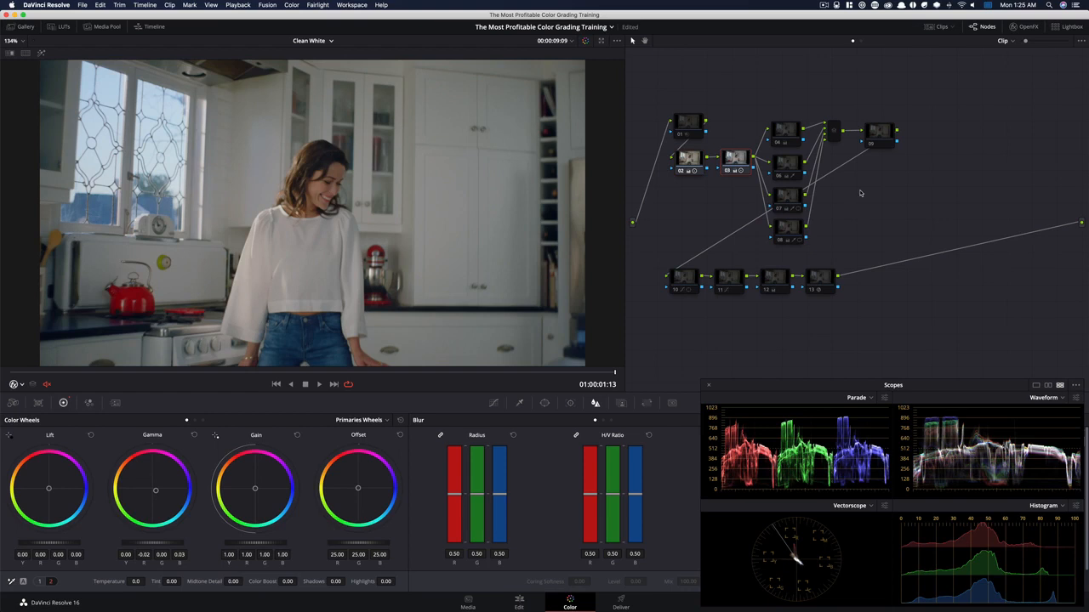
Re-enable nodes 04, 06 and 07 one after the other to review their corrections
{"action": "left_click", "coordinate": [786, 133]}
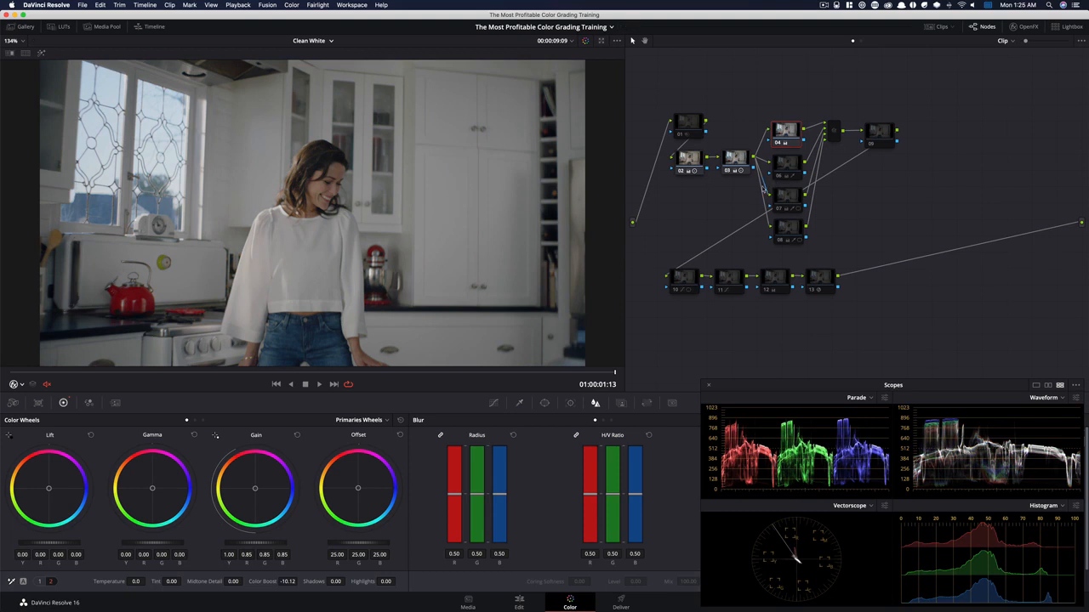
{"action": "left_click", "coordinate": [788, 166]}
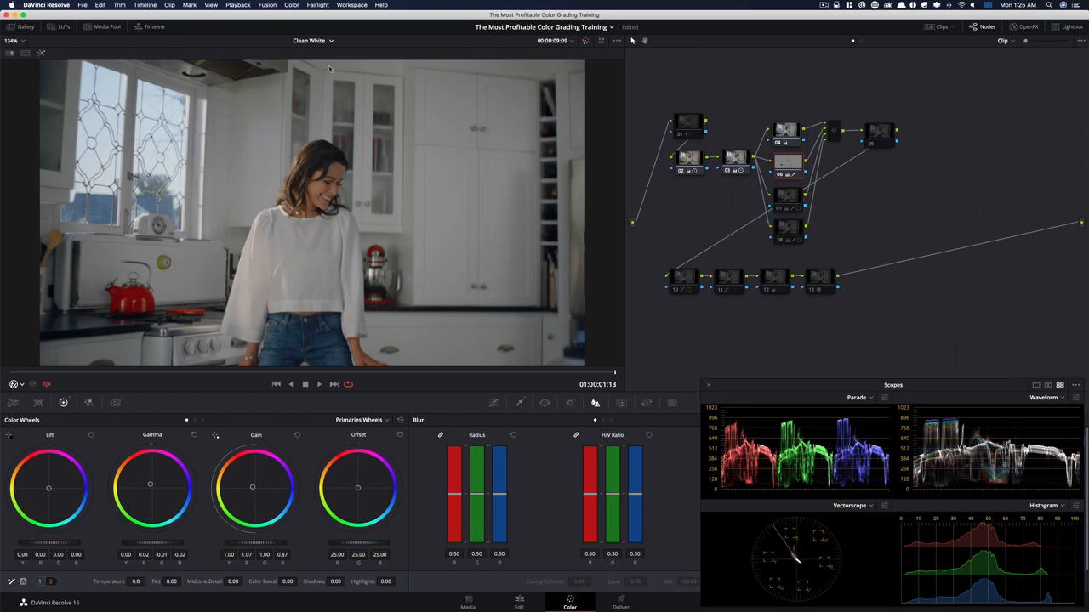
{"action": "left_click", "coordinate": [298, 6]}
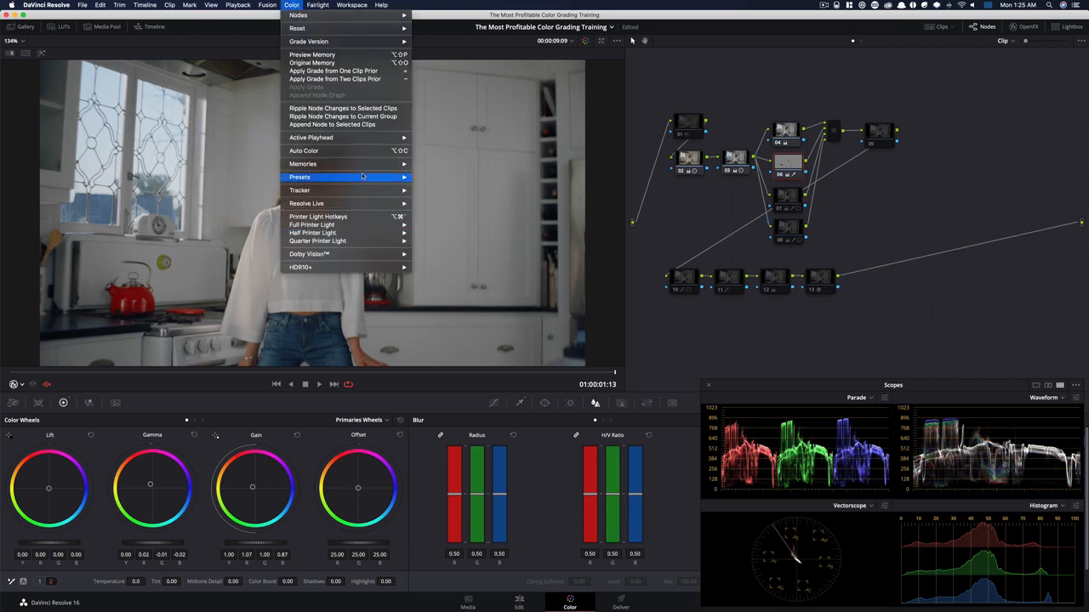
{"action": "mouse_move", "coordinate": [366, 179]}
{"action": "left_click", "coordinate": [951, 192]}
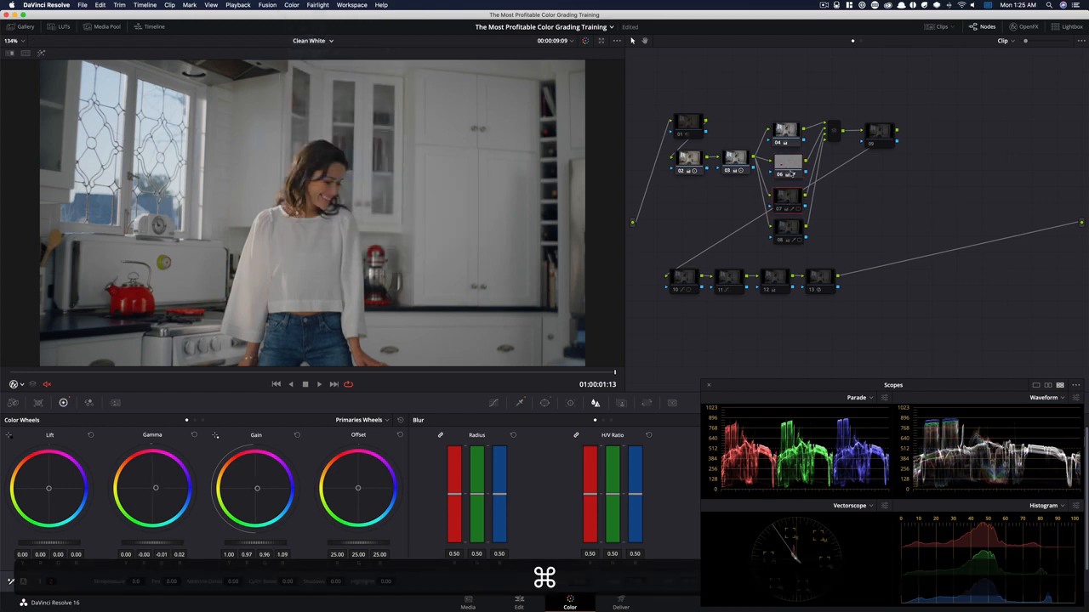
{"action": "left_click", "coordinate": [788, 201], "text": "super"}
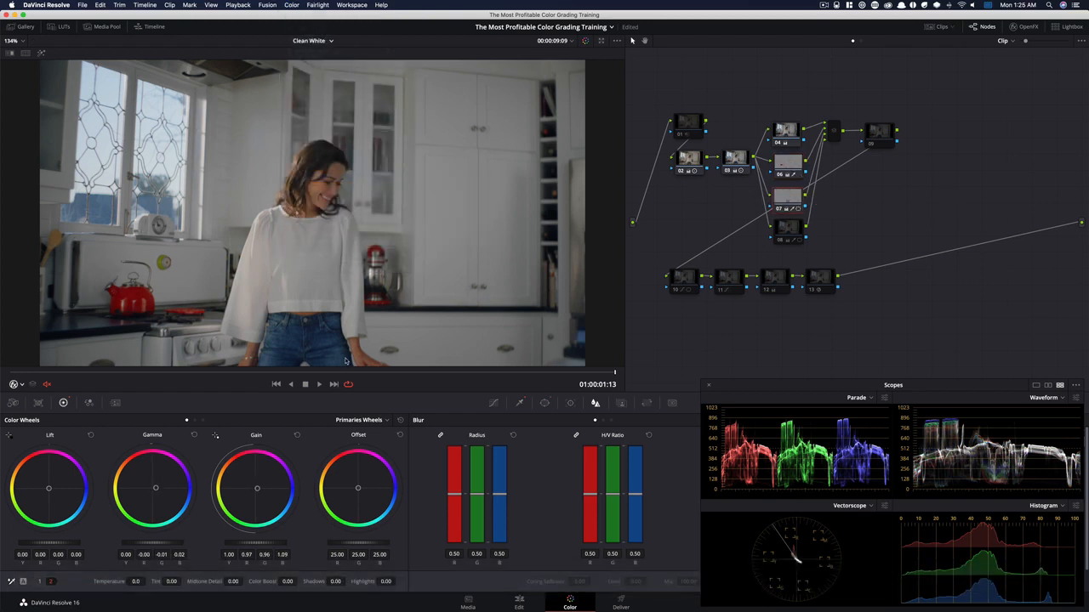
{"action": "key", "text": "super"}
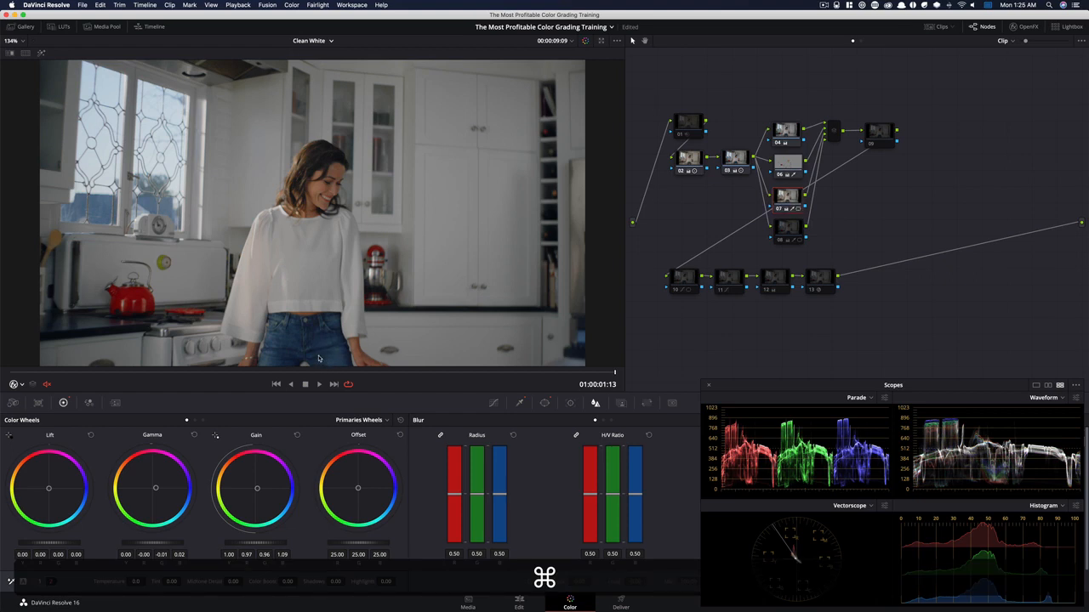
Re-enable node 08 and toggle it several times to compare the window area with and without its correction
{"action": "left_click", "coordinate": [802, 229], "text": "super"}
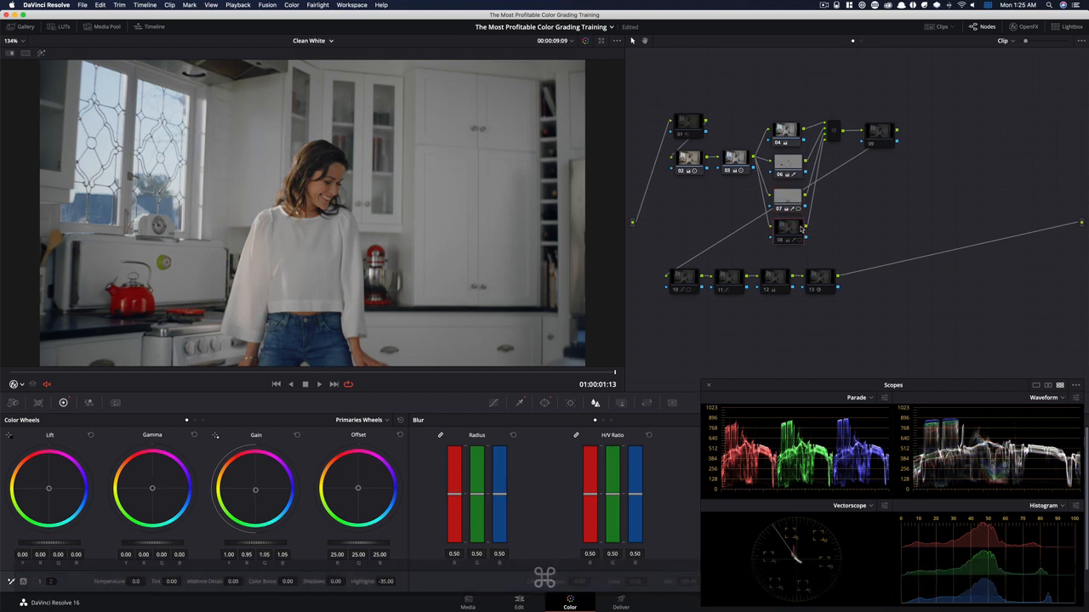
{"action": "key", "text": "super+d"}
{"action": "key", "text": "super+d"}
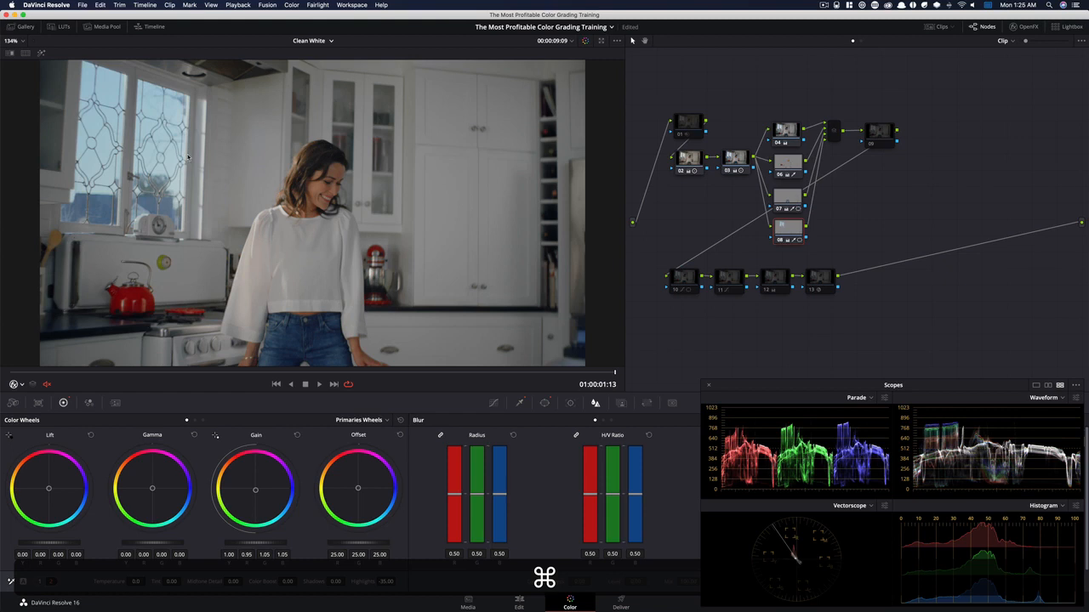
{"action": "key", "text": "super+d"}
{"action": "key", "text": "super+d"}
{"action": "key", "text": "super+d"}
{"action": "key", "text": "super+d"}
{"action": "key", "text": "super+d"}
{"action": "key", "text": "super+d"}
{"action": "key", "text": "super+d"}
{"action": "key", "text": "super+d"}
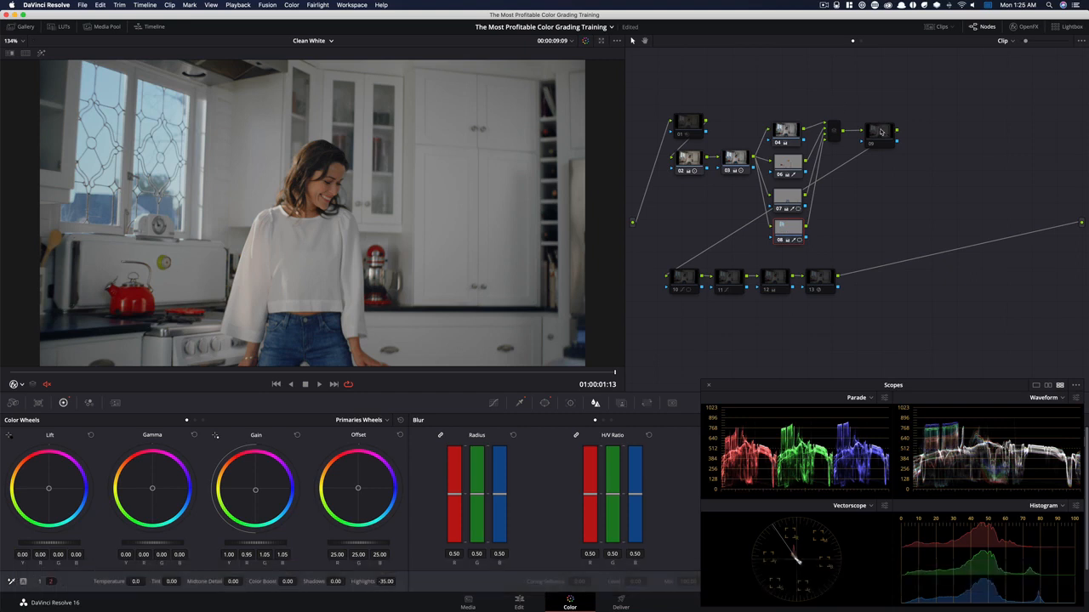
Re-enable node 10 and toggle it on and off several times to compare its effect on the woman
{"action": "left_click", "coordinate": [692, 276]}
{"action": "key", "text": "super+d"}
{"action": "key", "text": "super+d"}
{"action": "key", "text": "super+d"}
{"action": "key", "text": "super+d"}
{"action": "key", "text": "super+d"}
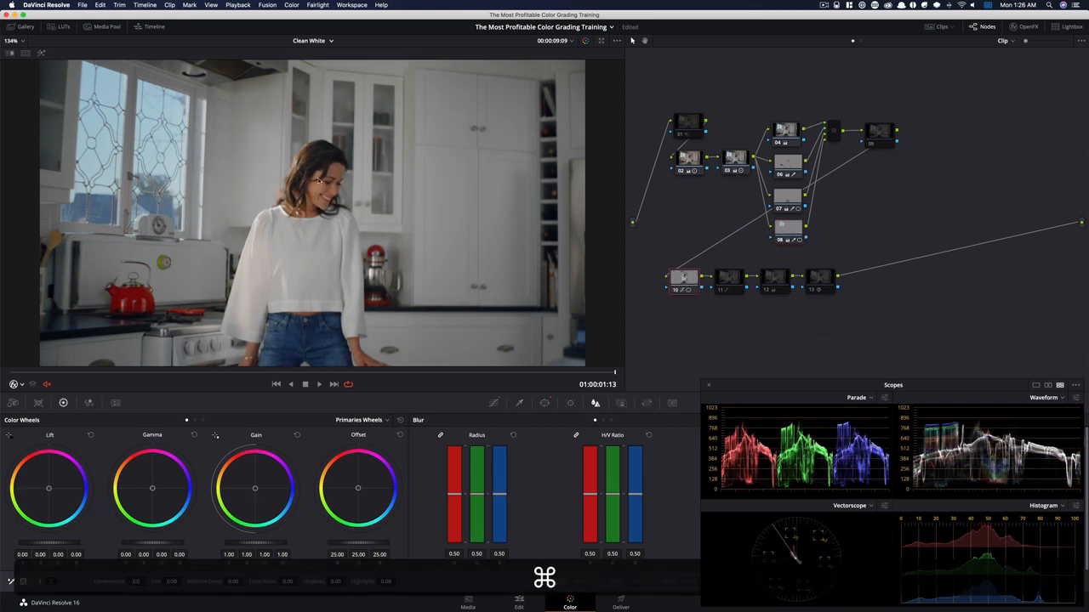
{"action": "key", "text": "super+d"}
{"action": "key", "text": "super+d"}
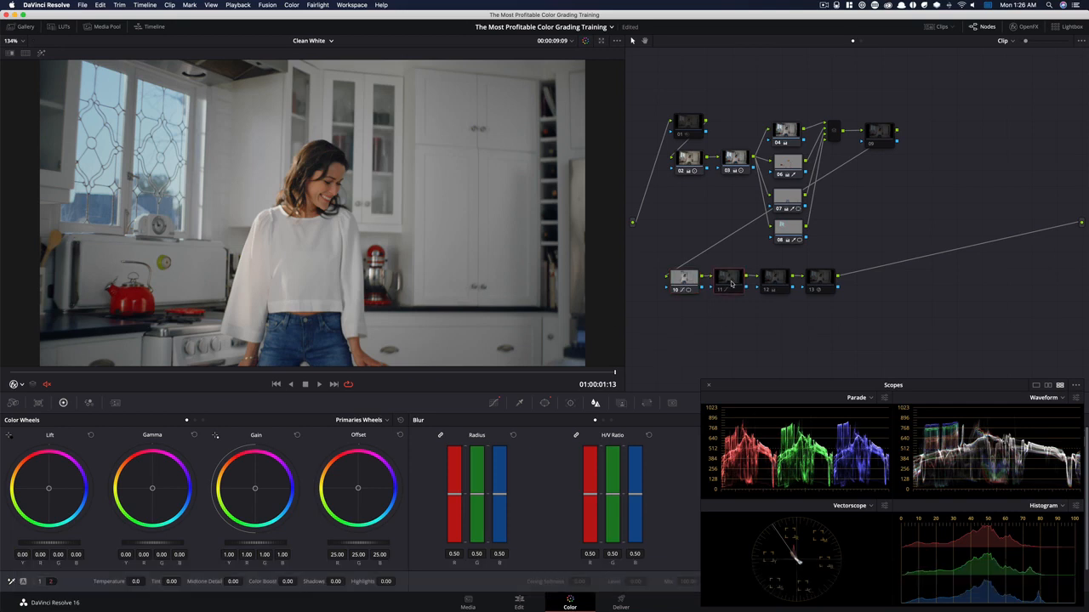
Re-enable node 11 to bring back its curve adjustment
{"action": "left_click", "coordinate": [725, 285]}
{"action": "key", "text": "super+d"}
{"action": "key", "text": "super+d"}
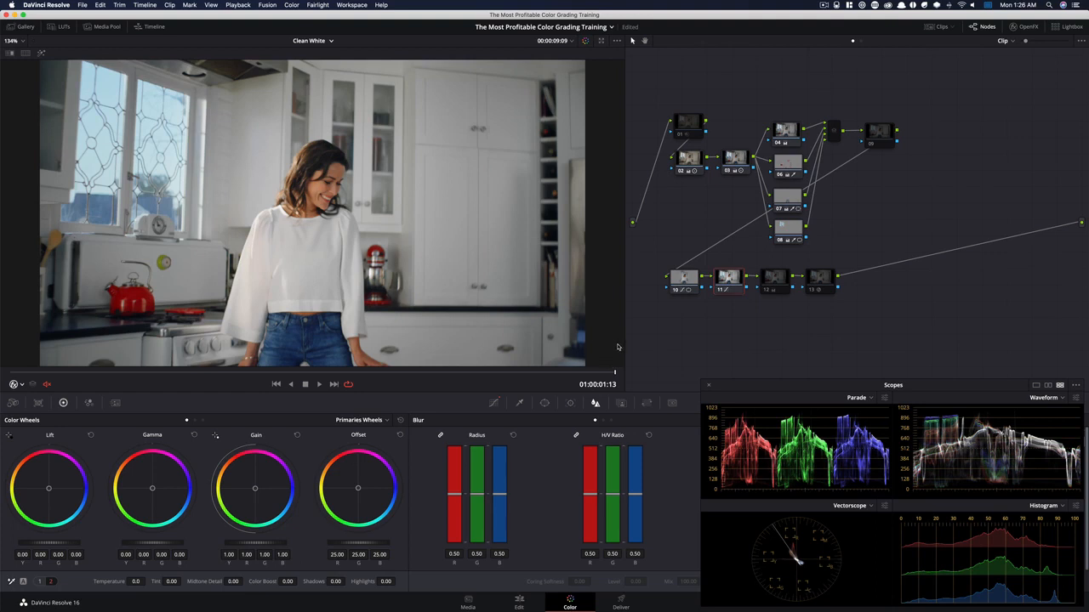
Re-enable node 12 and toggle it repeatedly to review its Midtone Detail softening
{"action": "left_click", "coordinate": [771, 283]}
{"action": "key", "text": "super+d"}
{"action": "key", "text": "super+d"}
{"action": "key", "text": "super+d"}
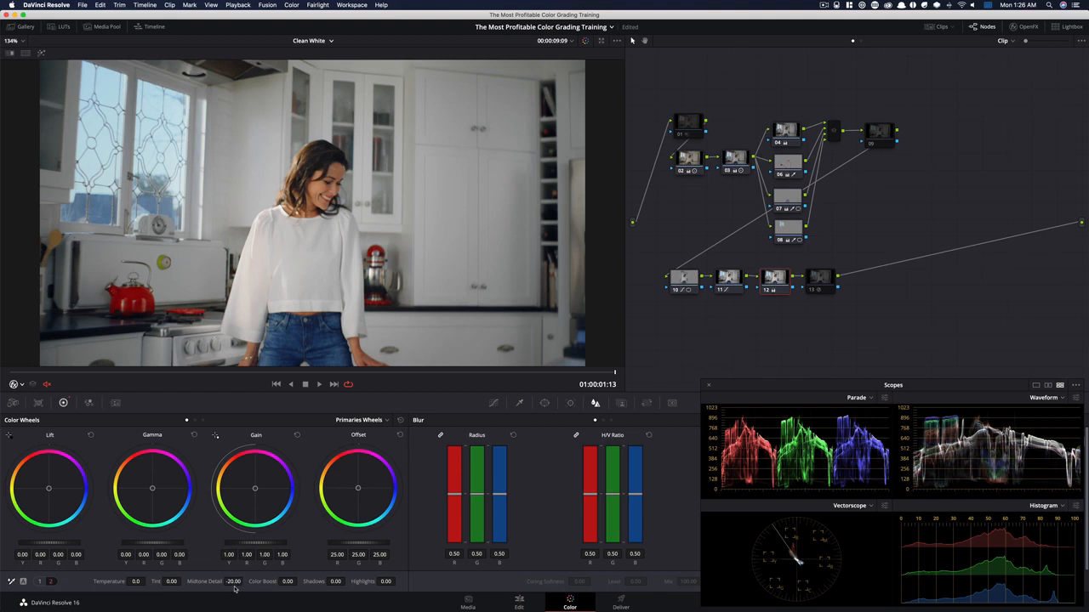
{"action": "key", "text": "super+d"}
{"action": "key", "text": "super+d"}
{"action": "key", "text": "super+d"}
{"action": "key", "text": "super+d"}
{"action": "key", "text": "super+d"}
{"action": "key", "text": "super+d"}
{"action": "key", "text": "super+d"}
{"action": "key", "text": "super+d"}
{"action": "key", "text": "super+d"}
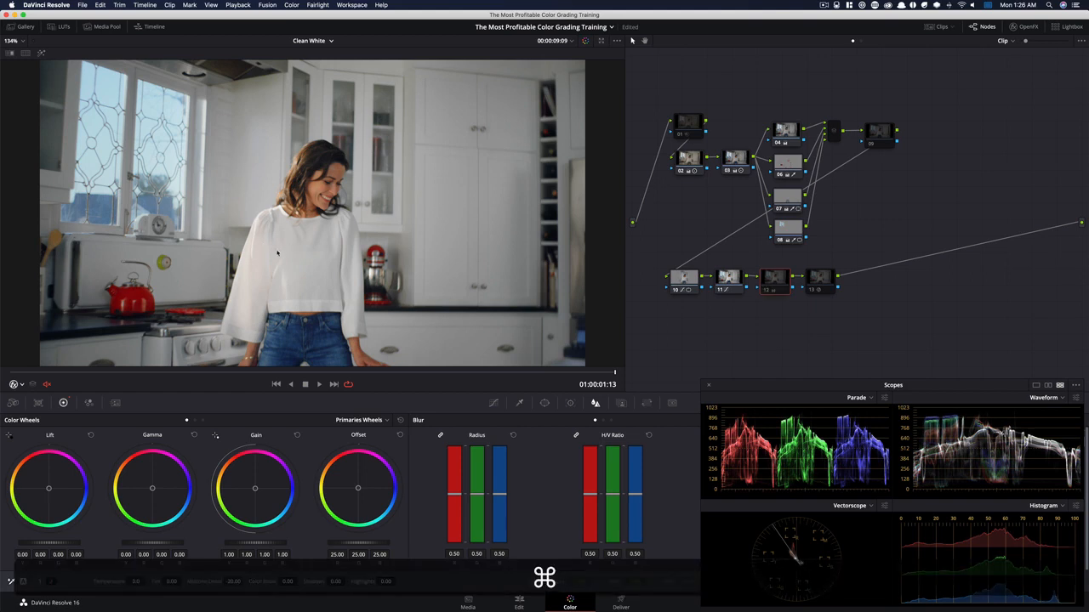
{"action": "key", "text": "super+d"}
{"action": "key", "text": "super+d"}
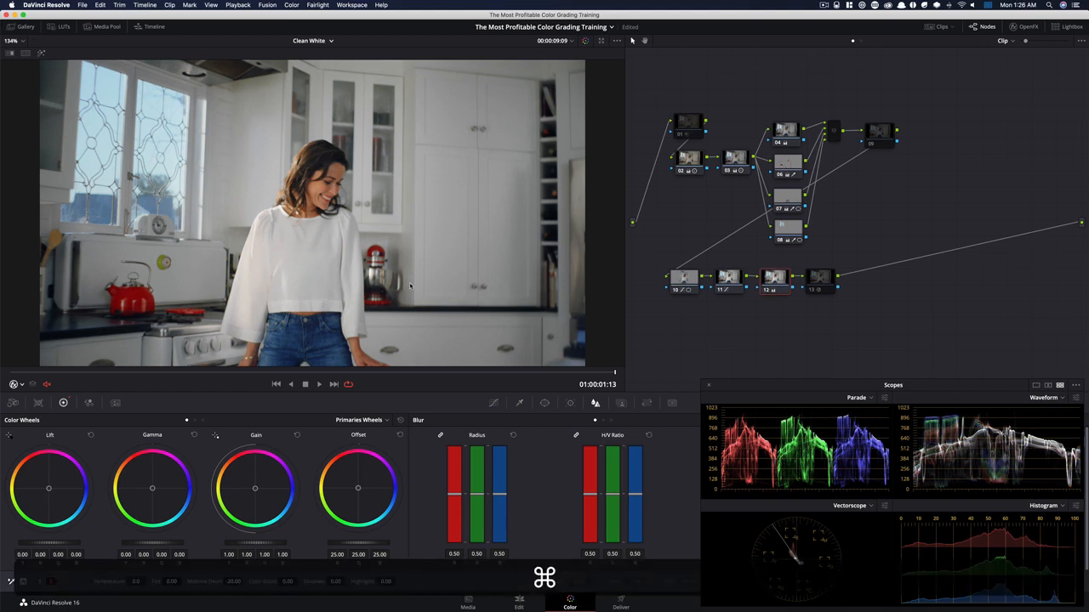
Re-enable node 13 and node 01 to restore the remaining grain and noise reduction
{"action": "left_click", "coordinate": [822, 274]}
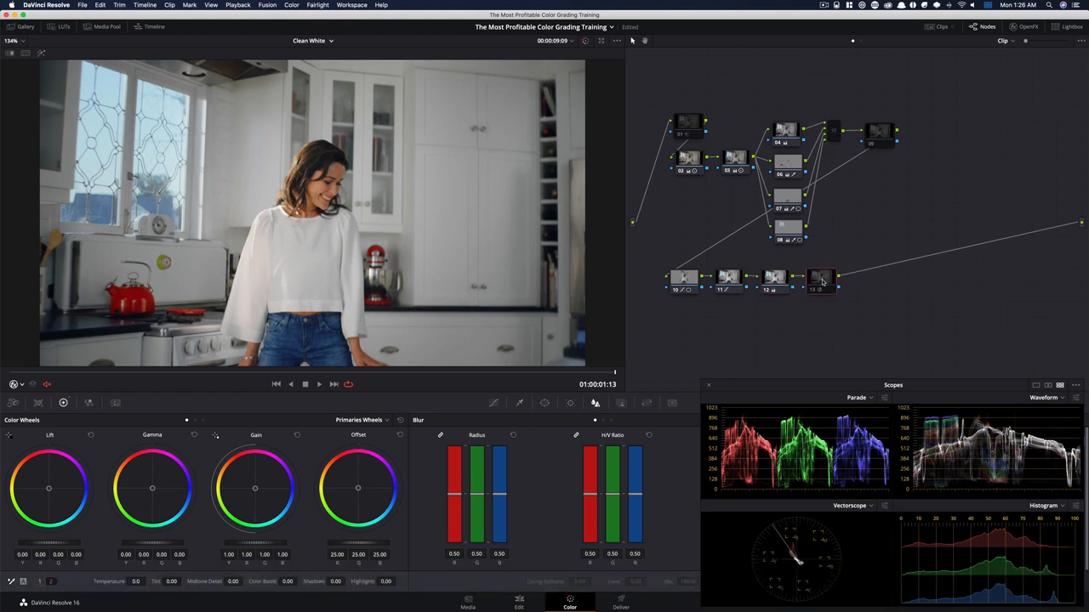
{"action": "key", "text": "super+d"}
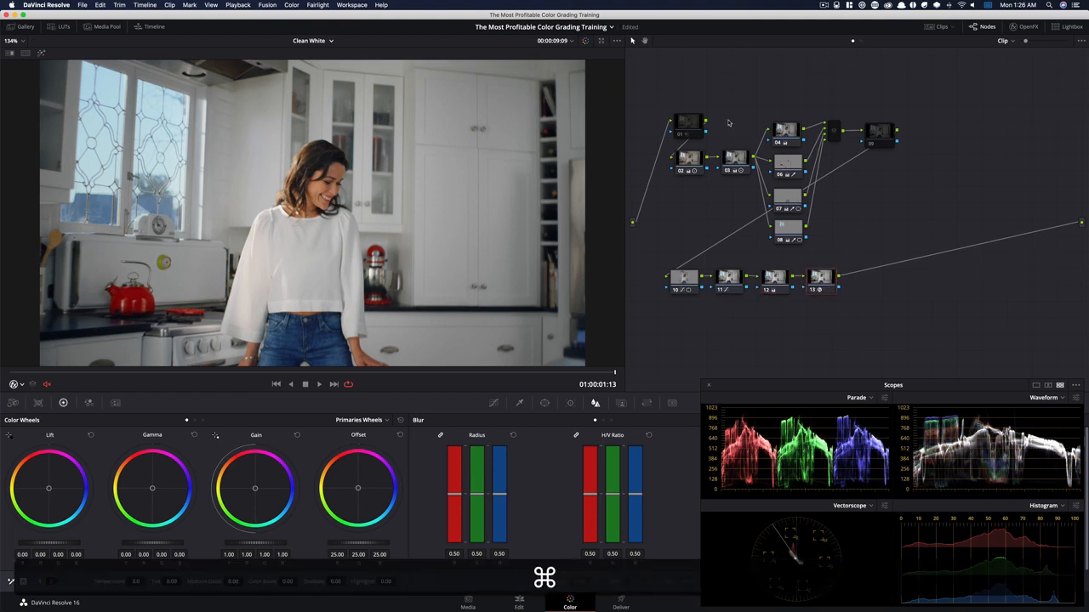
{"action": "left_click", "coordinate": [689, 125]}
{"action": "key", "text": "super+d"}
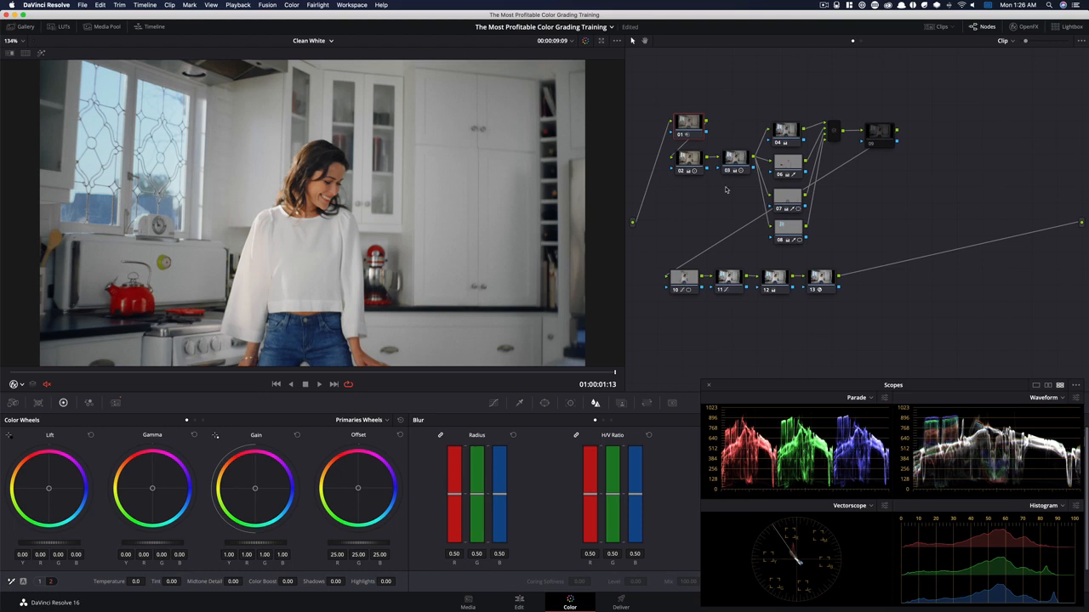
Zoom in closely on the red kettle and bypass node 01 to inspect the noise
{"action": "key", "text": "super"}
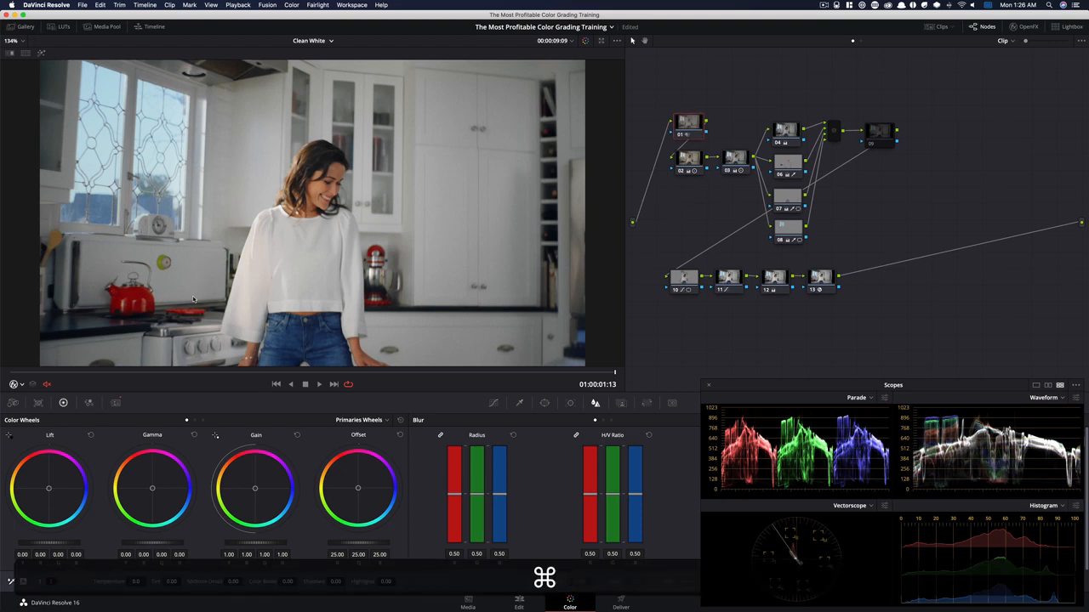
{"action": "scroll", "coordinate": [194, 300], "scroll_direction": "up", "scroll_amount": 5}
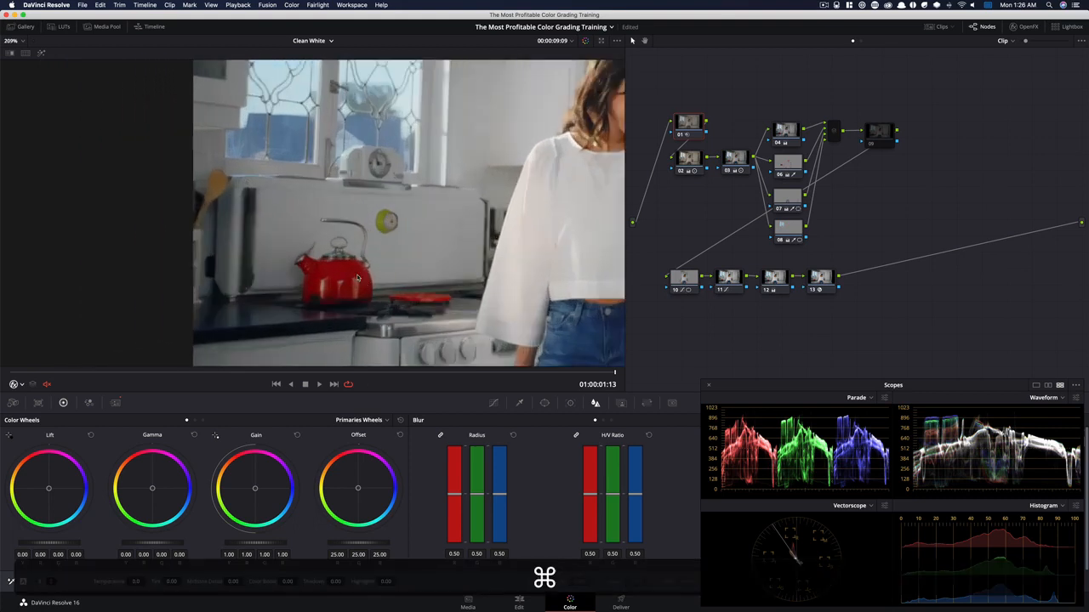
{"action": "scroll", "coordinate": [357, 278], "scroll_direction": "up", "scroll_amount": 8}
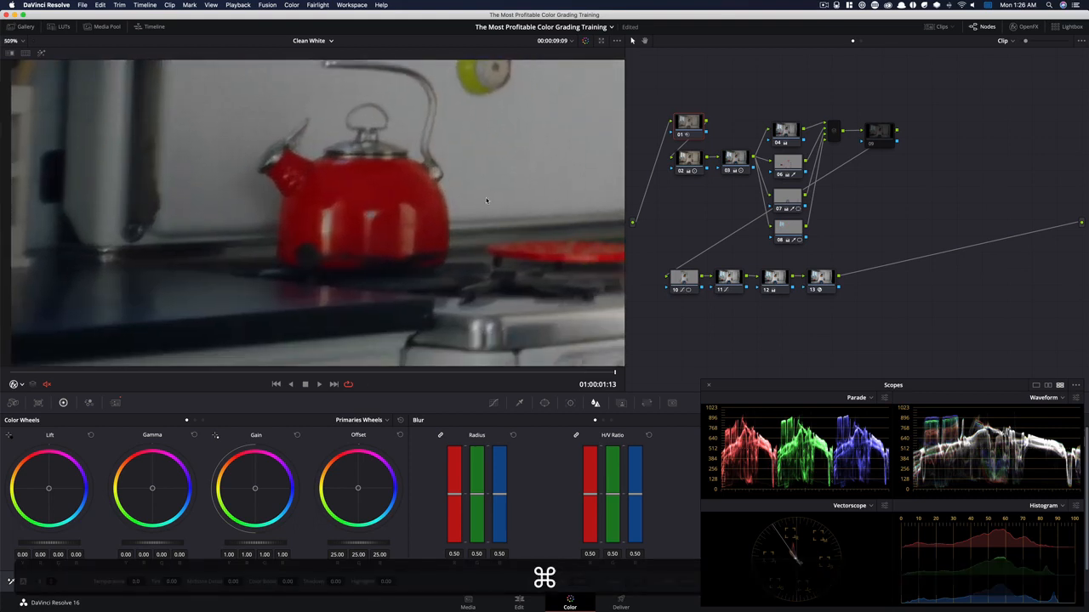
{"action": "scroll", "coordinate": [472, 213], "scroll_direction": "up", "scroll_amount": 4}
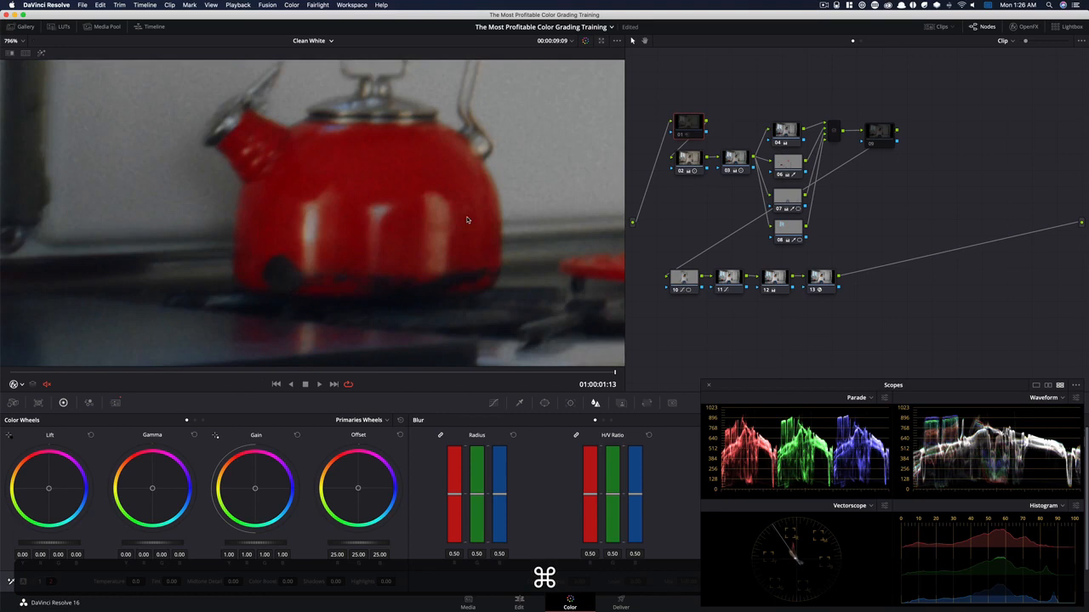
{"action": "left_click_drag", "start_coordinate": [465, 243], "coordinate": [441, 234]}
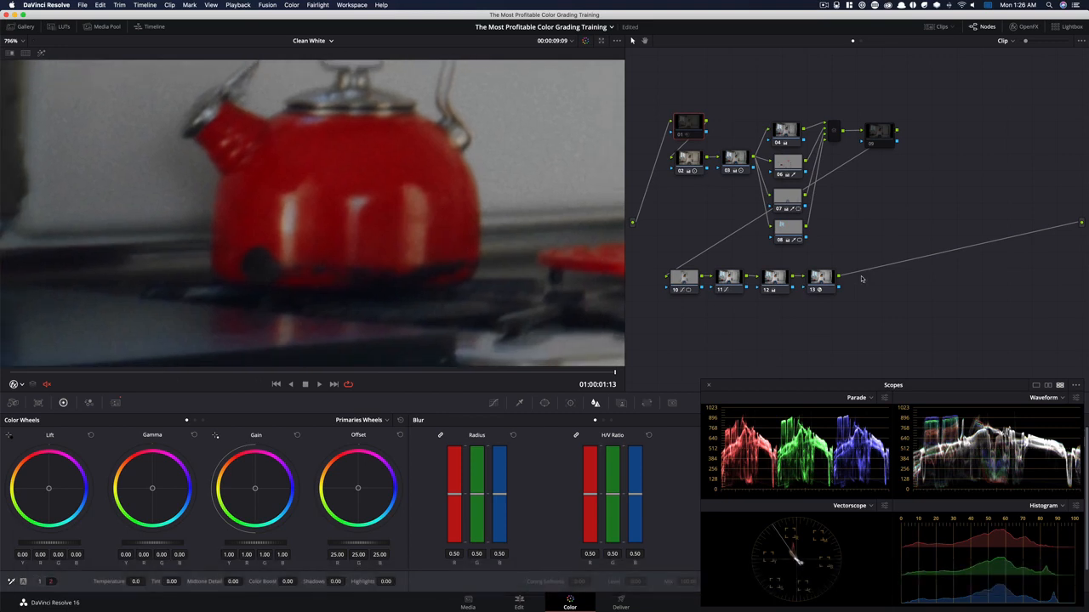
Disable node 13 and toggle node 01 repeatedly to judge the noise reduction around the kettle
{"action": "left_click", "coordinate": [832, 289]}
{"action": "key", "text": "super+d"}
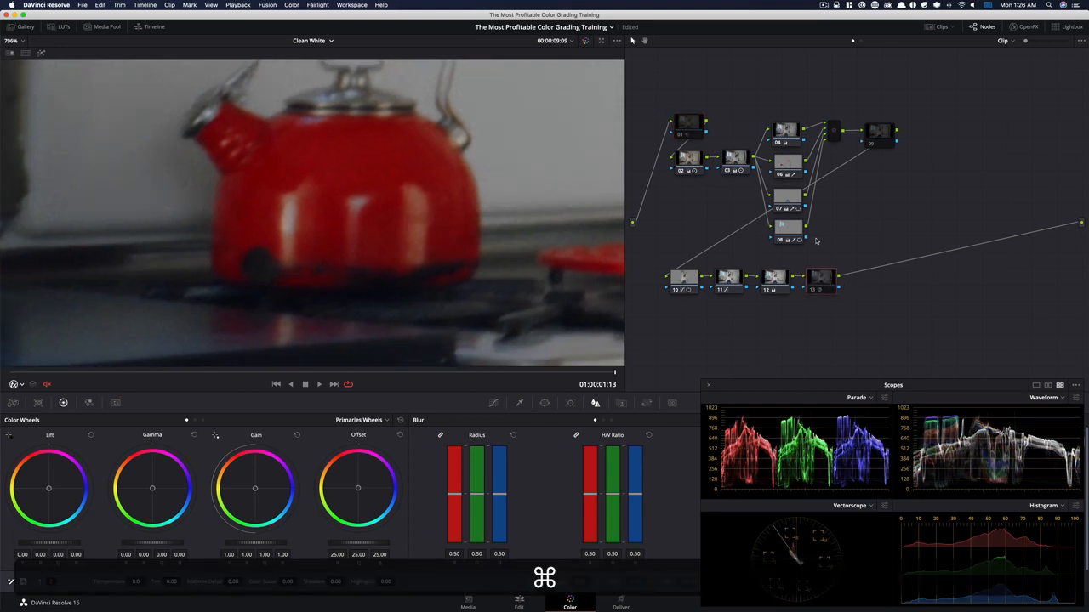
{"action": "left_click", "coordinate": [675, 122]}
{"action": "key", "text": "super+d"}
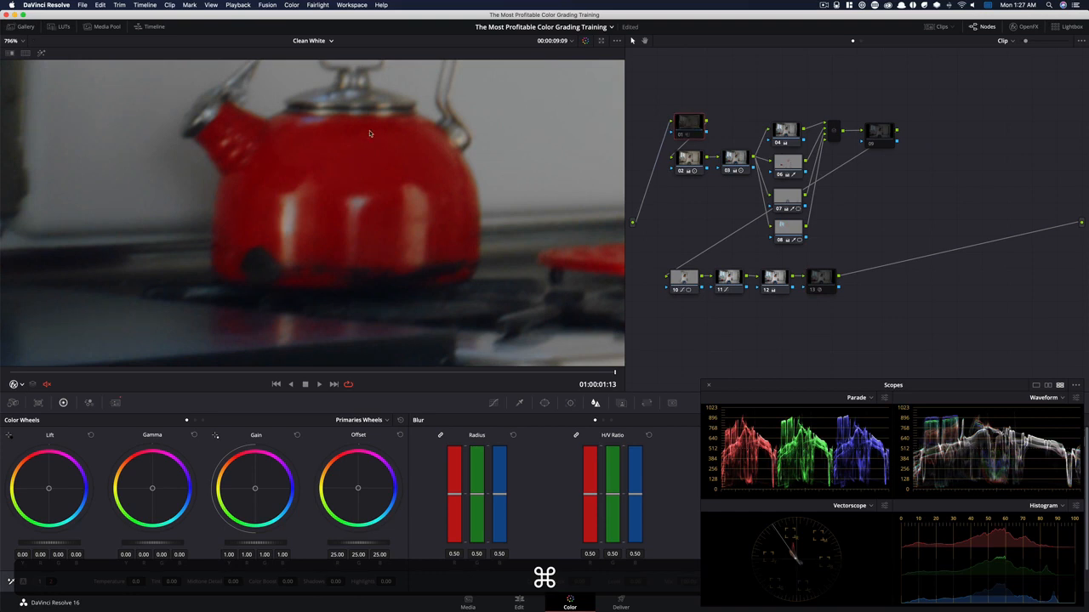
{"action": "key", "text": "super+d"}
{"action": "key", "text": "super+d"}
{"action": "left_click_drag", "start_coordinate": [289, 177], "coordinate": [459, 206]}
{"action": "left_click_drag", "start_coordinate": [231, 248], "coordinate": [370, 286]}
{"action": "key", "text": "super+d"}
{"action": "key", "text": "super+d"}
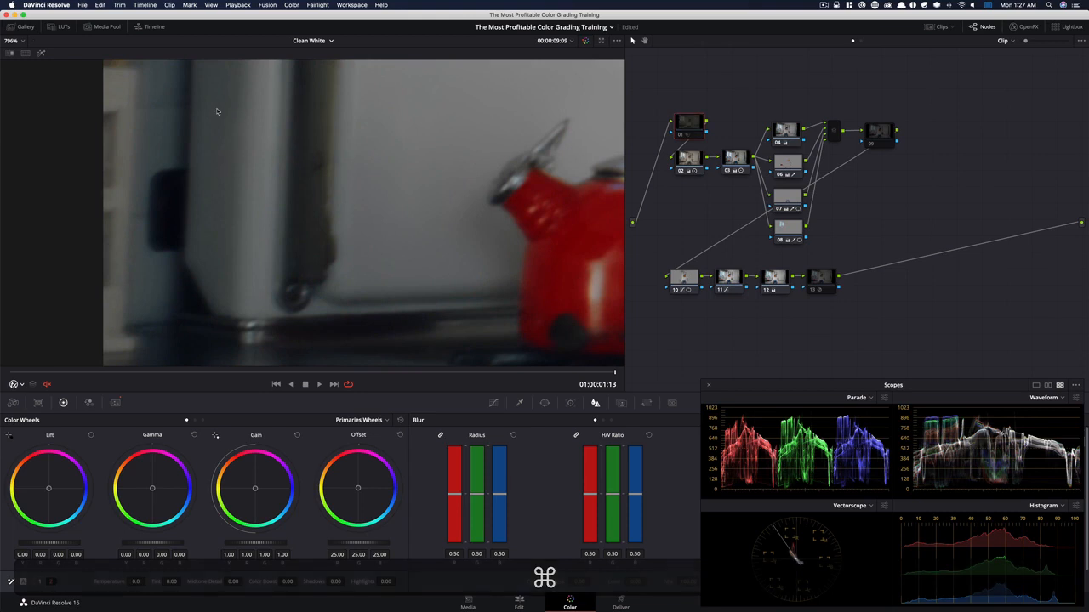
Compare node 01's noise reduction on and off over the dark countertop and the wooden spoon, and re-enable node 13
{"action": "left_click_drag", "start_coordinate": [207, 227], "coordinate": [320, 106]}
{"action": "key", "text": "super+equal"}
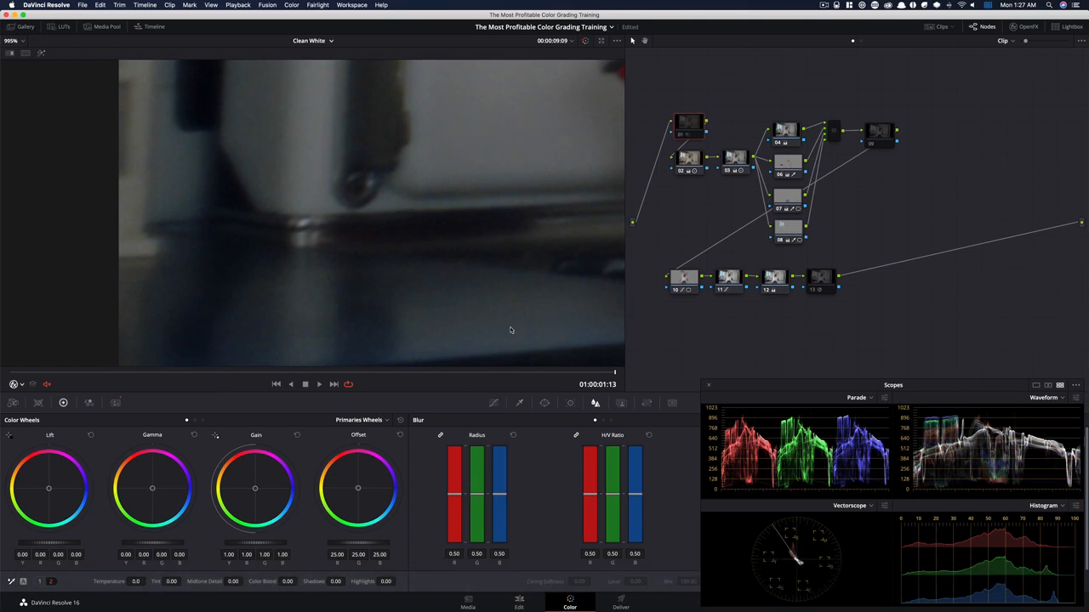
{"action": "key", "text": "super"}
{"action": "key", "text": "super+d"}
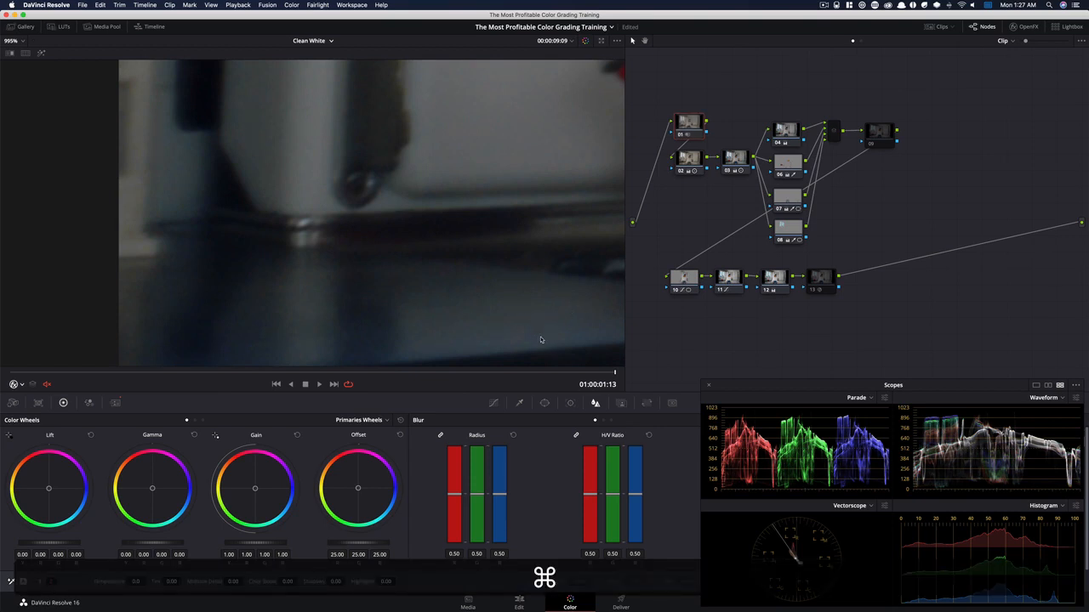
{"action": "left_click_drag", "start_coordinate": [436, 284], "coordinate": [522, 365]}
{"action": "left_click_drag", "start_coordinate": [337, 141], "coordinate": [350, 319]}
{"action": "key", "text": "super+d"}
{"action": "key", "text": "super+d"}
{"action": "left_click_drag", "start_coordinate": [342, 197], "coordinate": [333, 336]}
{"action": "key", "text": "super+d"}
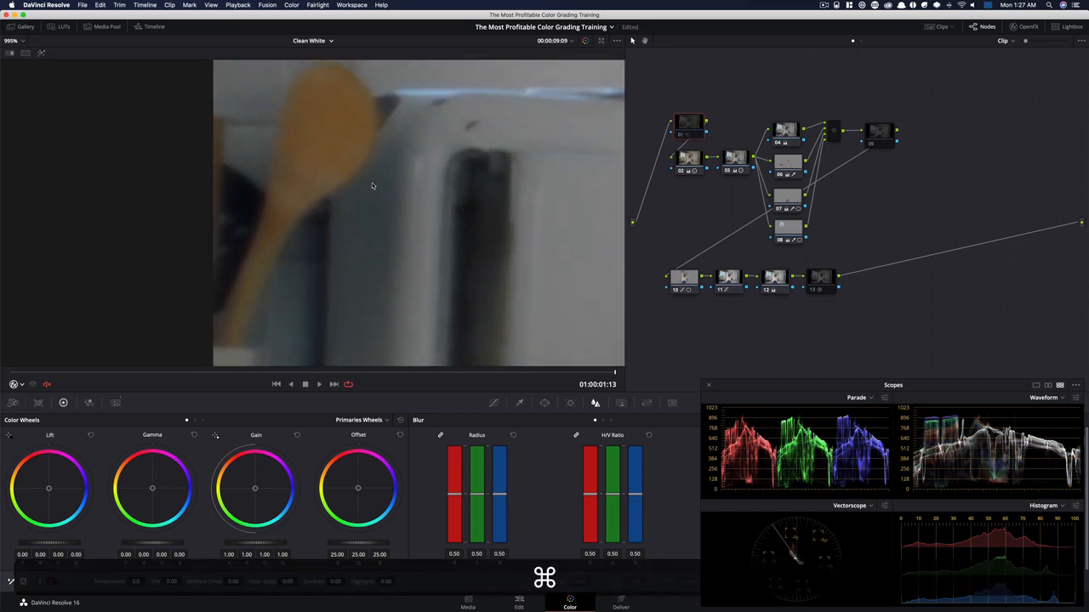
{"action": "key", "text": "super+d"}
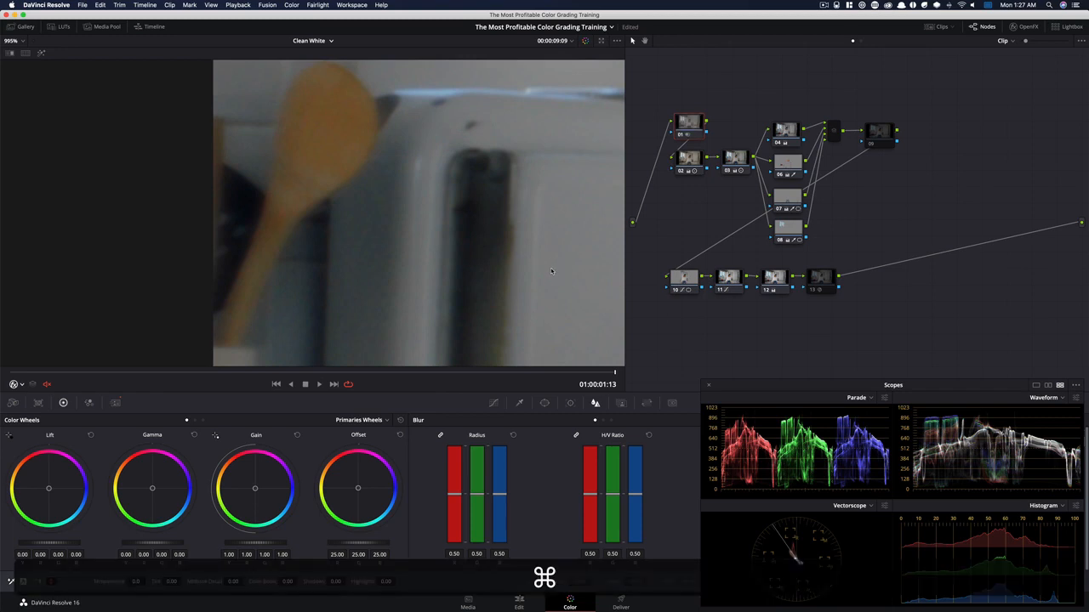
{"action": "left_click", "coordinate": [822, 279]}
{"action": "key", "text": "super+d"}
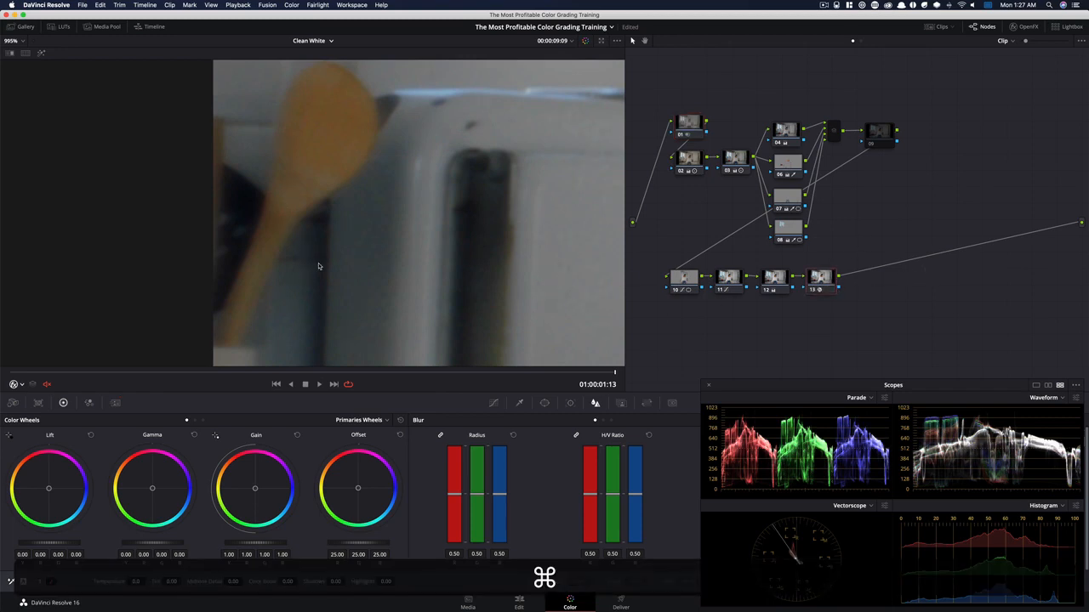
Fit the image to the viewer and bypass and restore the whole grade several times to compare before and after
{"action": "key", "text": "shift+d"}
{"action": "key", "text": "shift+d"}
{"action": "key", "text": "shift+z"}
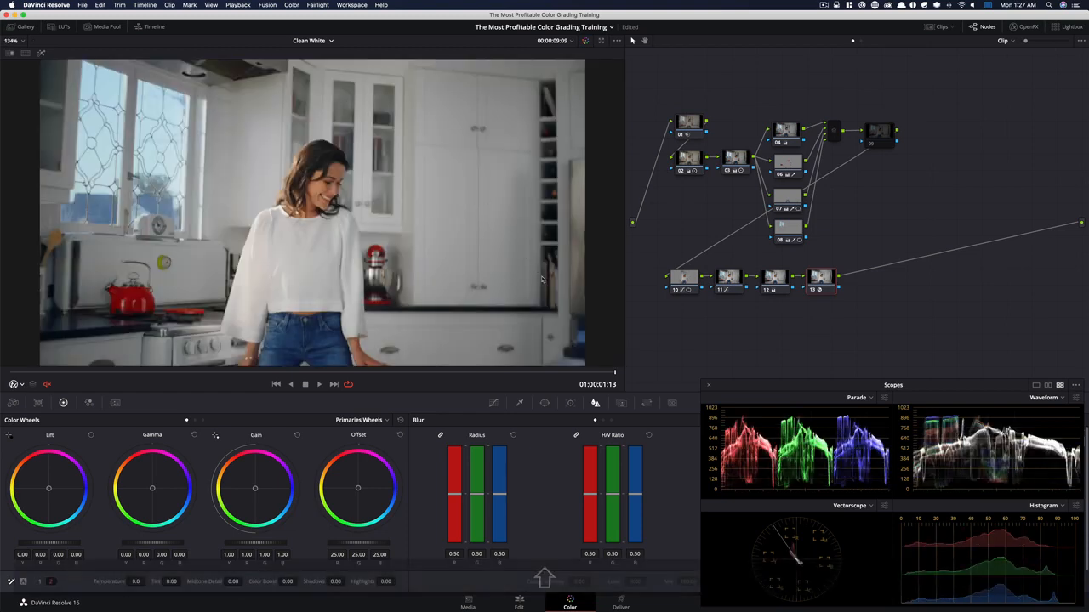
{"action": "key", "text": "shift+d"}
{"action": "key", "text": "shift+d"}
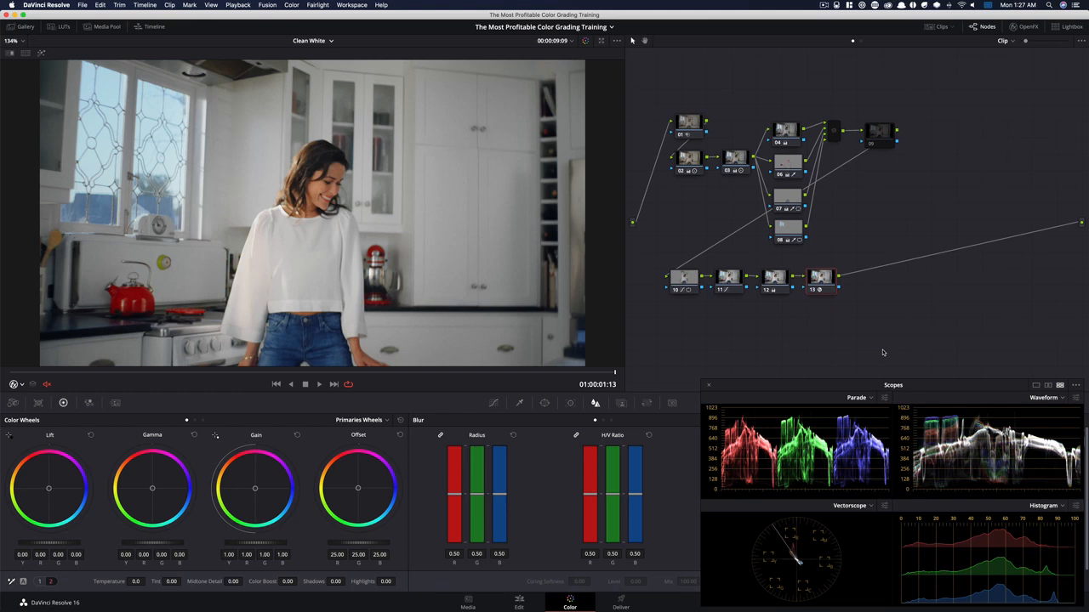
{"action": "key", "text": "shift+d"}
{"action": "key", "text": "shift+d"}
{"action": "key", "text": "space"}
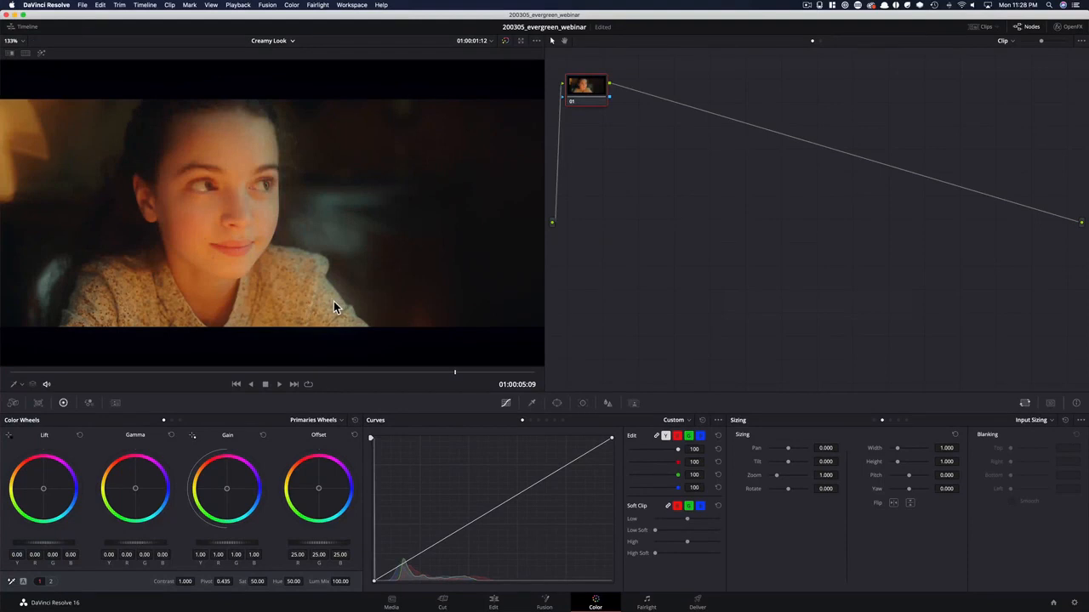
Switch to QuickTime Player to view its movie beside the Creamy Look clip
{"action": "key", "text": "super+Tab"}
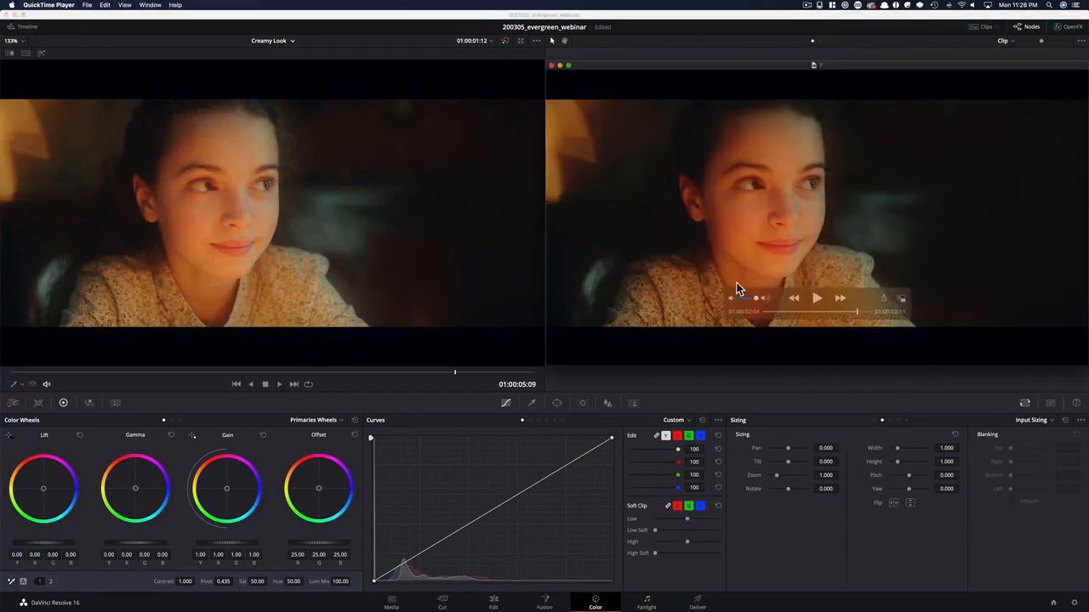
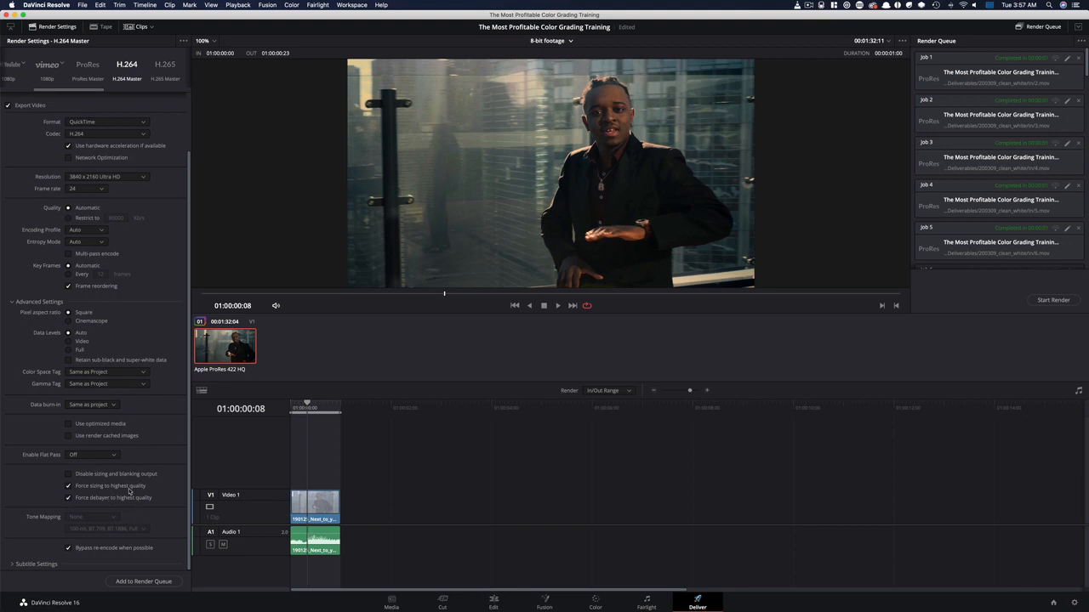
Check which Render Cache mode is in use for playback
{"action": "left_click", "coordinate": [239, 5]}
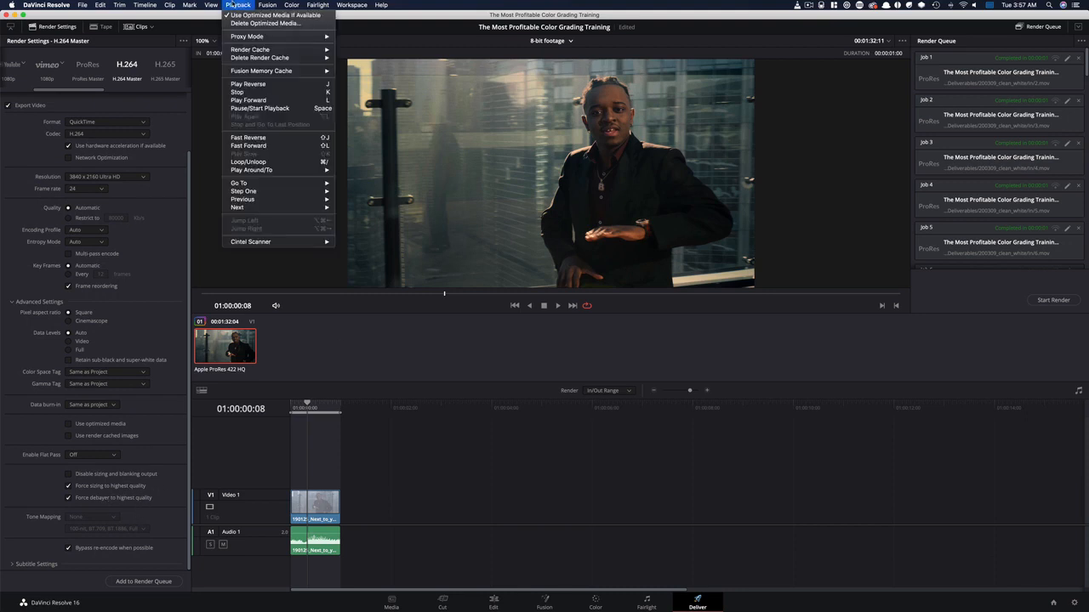
{"action": "mouse_move", "coordinate": [279, 53]}
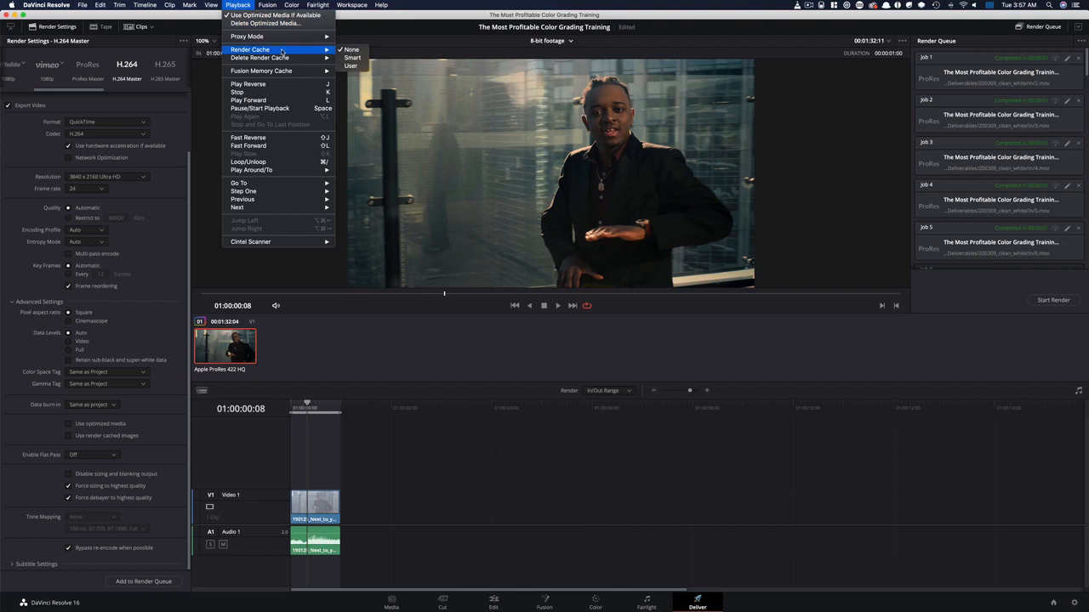
{"action": "left_click", "coordinate": [367, 371]}
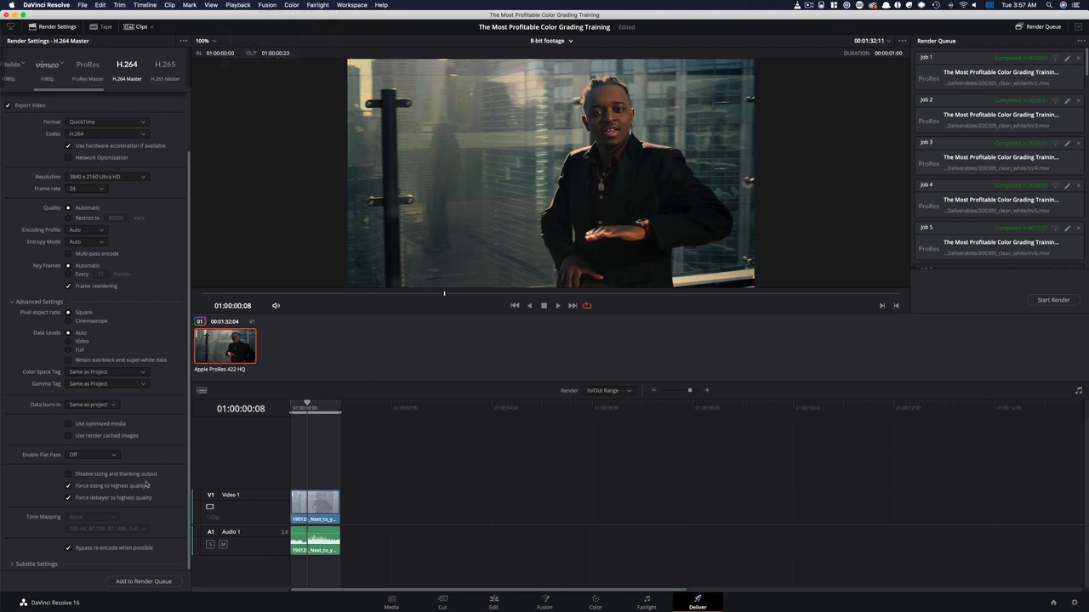
Restrict the H.264 export quality to 80000 Kb/s and set the export resolution to 1920 x 1080 HD
{"action": "scroll", "coordinate": [183, 374], "scroll_direction": "up", "scroll_amount": 3}
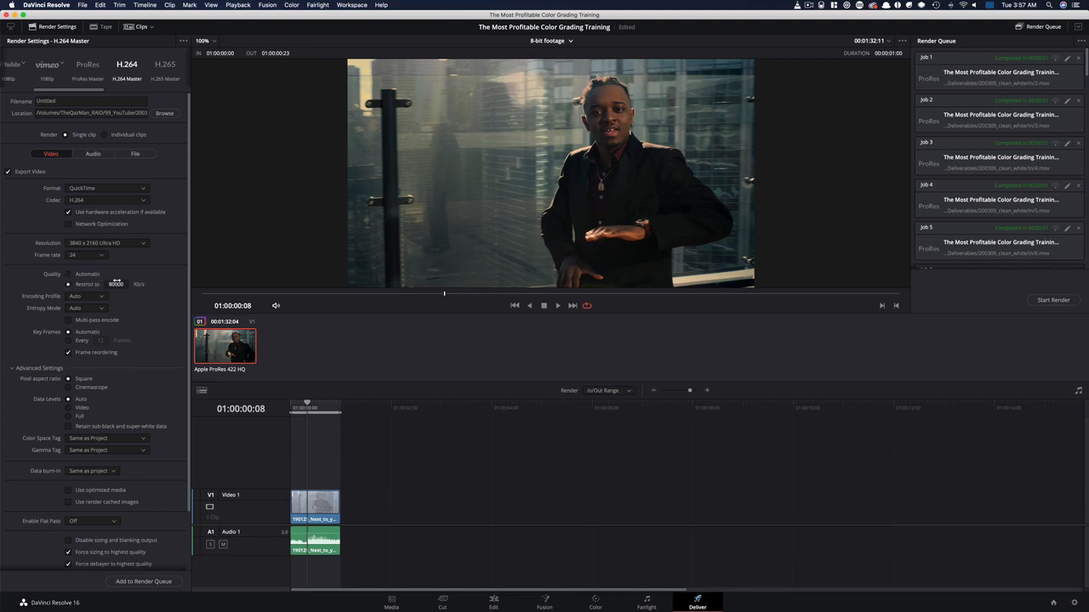
{"action": "left_click", "coordinate": [116, 284]}
{"action": "key", "text": "Return"}
{"action": "left_click", "coordinate": [115, 244]}
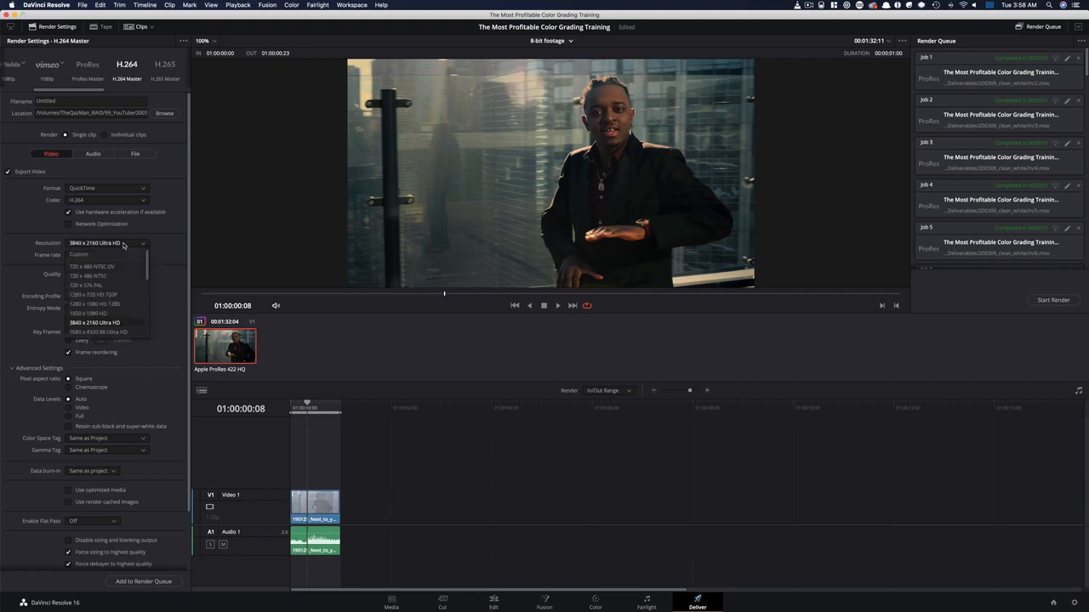
{"action": "left_click", "coordinate": [115, 314]}
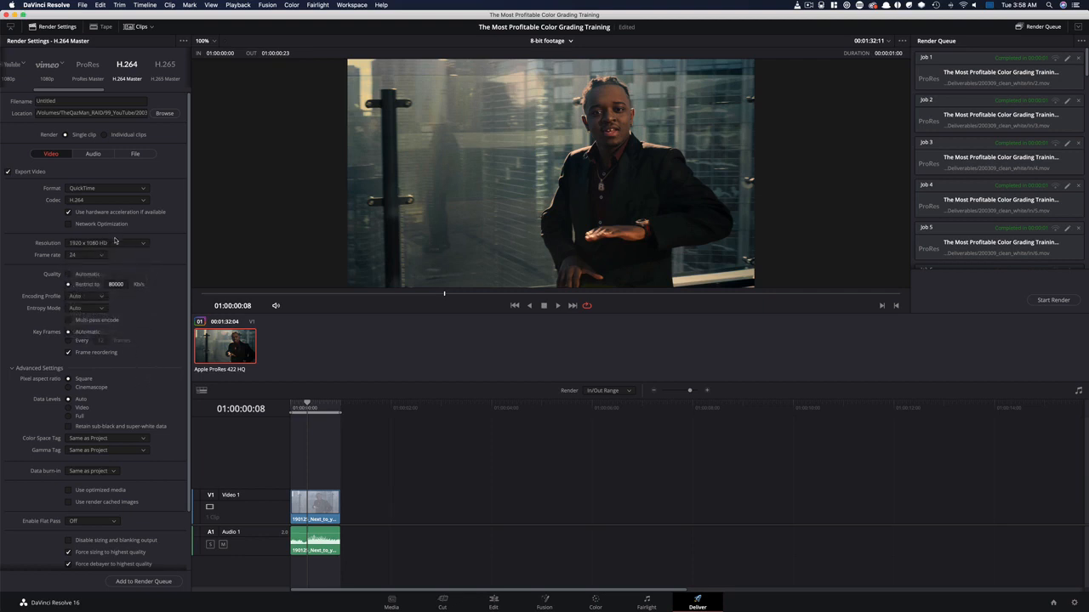
{"action": "left_click", "coordinate": [115, 284]}
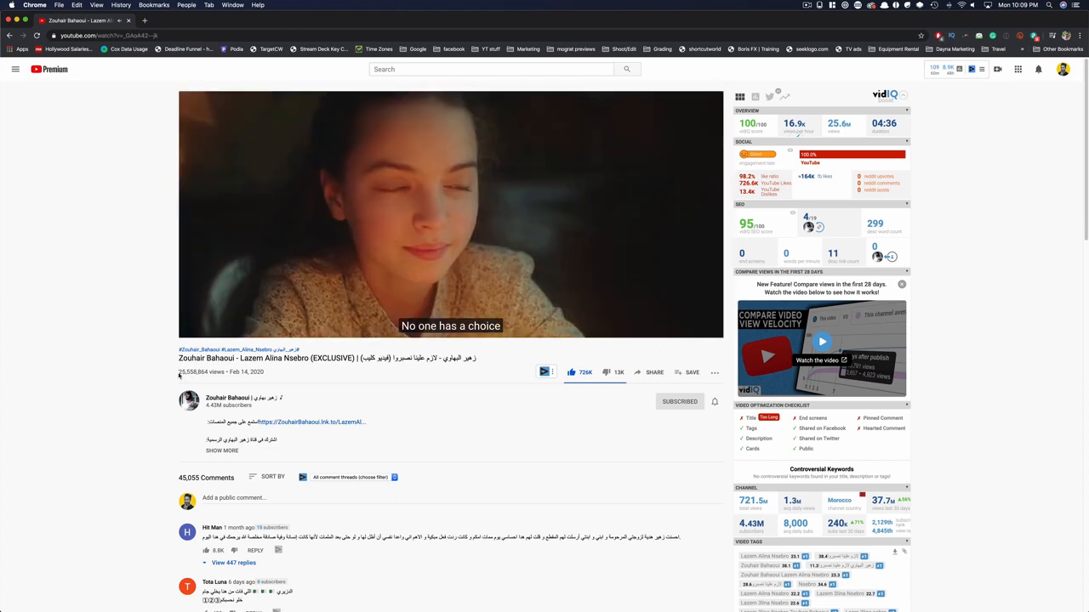
Switch to Chrome and highlight the view count below the YouTube music video
{"action": "left_click_drag", "start_coordinate": [179, 375], "coordinate": [224, 371]}
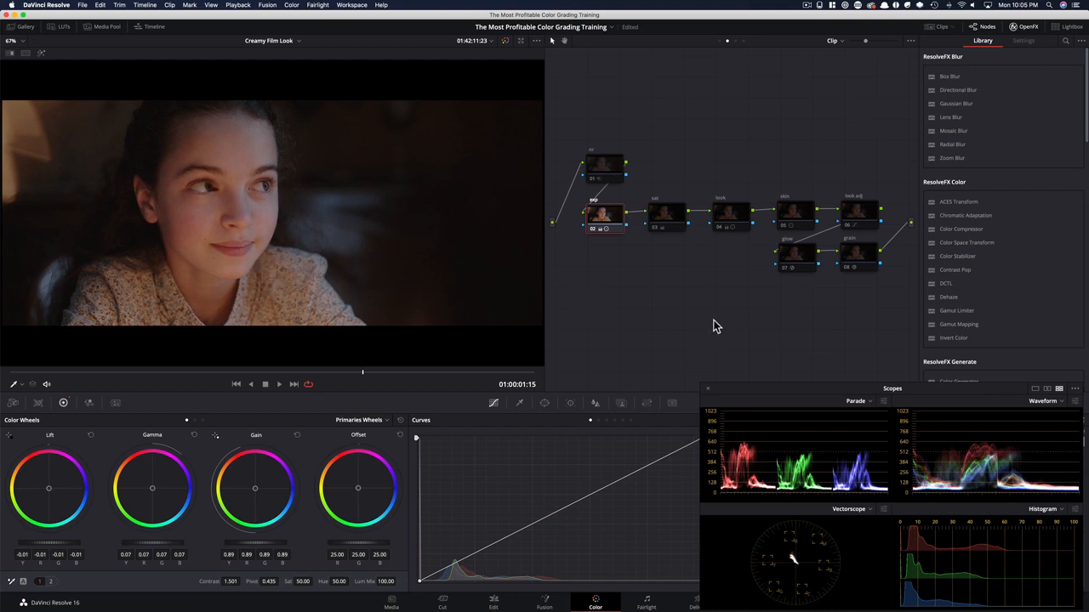
Reset the gamma on the exp node to judge its effect, and undo the reset
{"action": "left_click", "coordinate": [194, 436]}
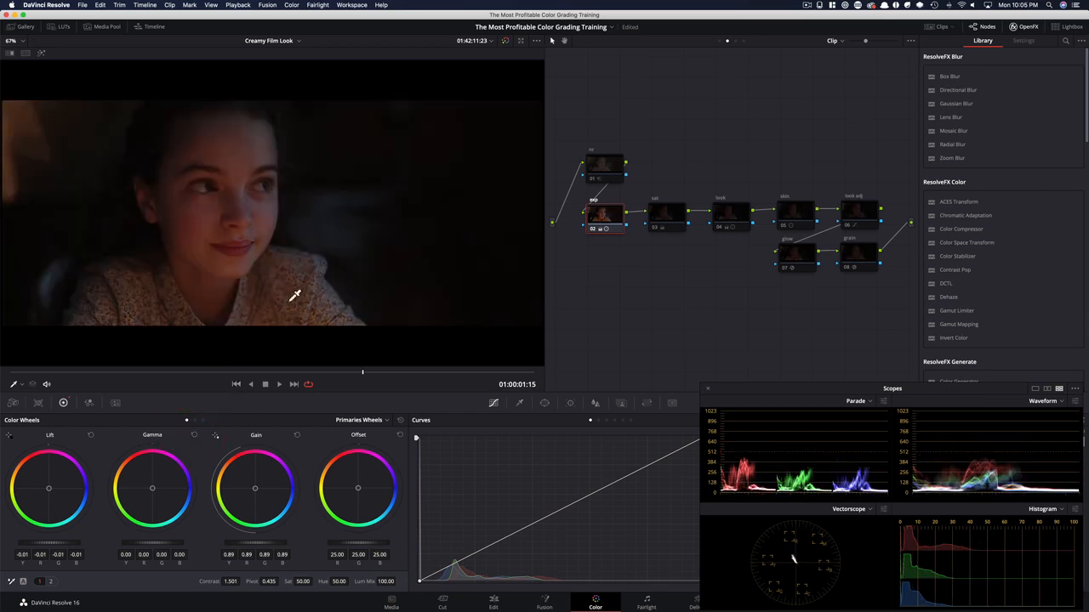
{"action": "key", "text": "super+z"}
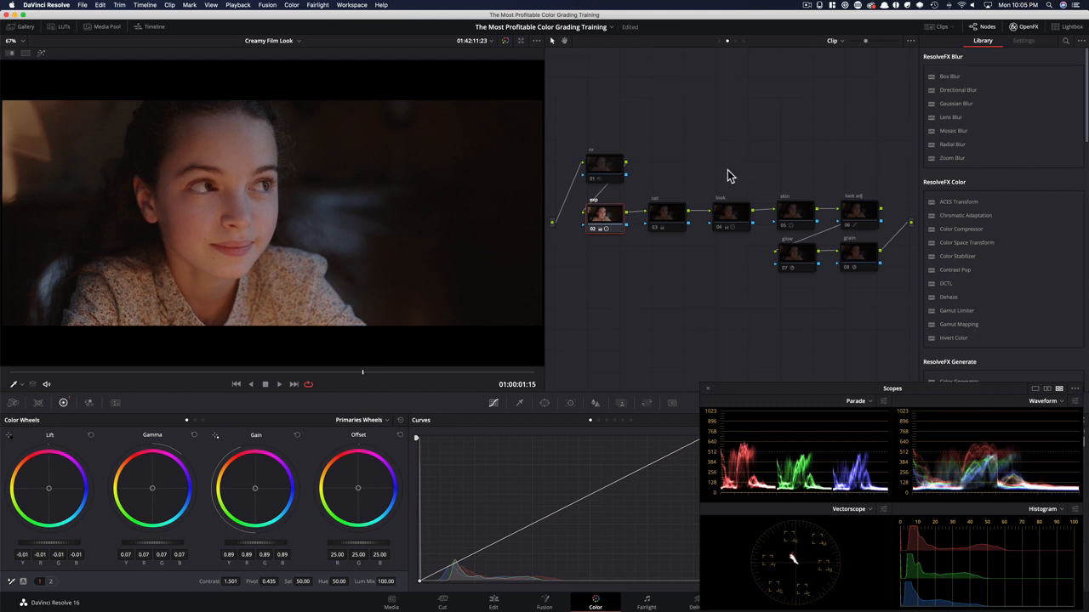
Enable the sat node 03 and the look node 04 on the Creamy Film Look clip
{"action": "left_click", "coordinate": [664, 225]}
{"action": "key", "text": "super+d"}
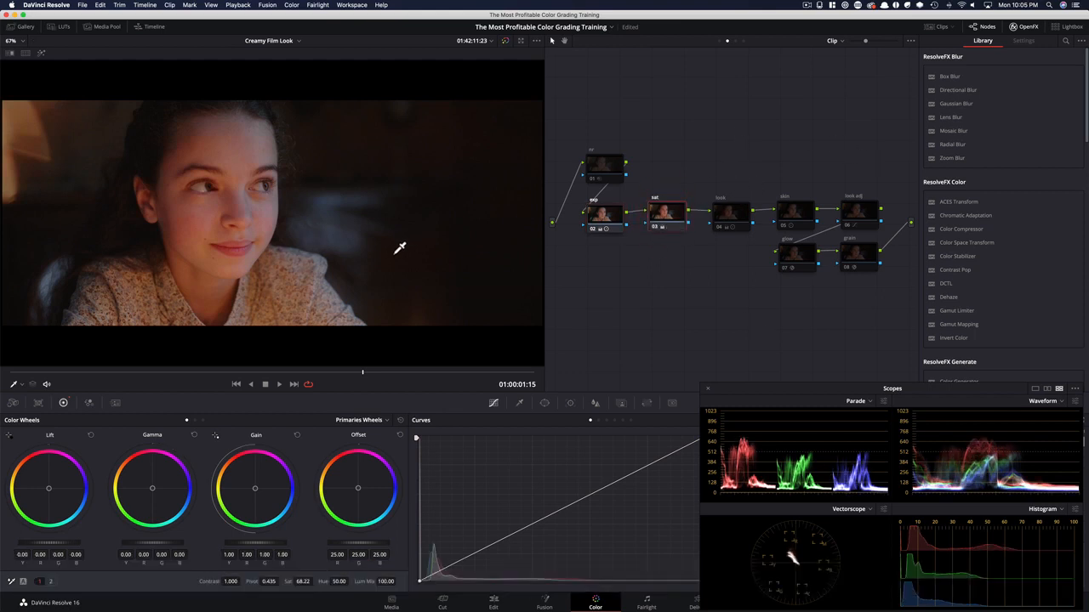
{"action": "left_click", "coordinate": [750, 179]}
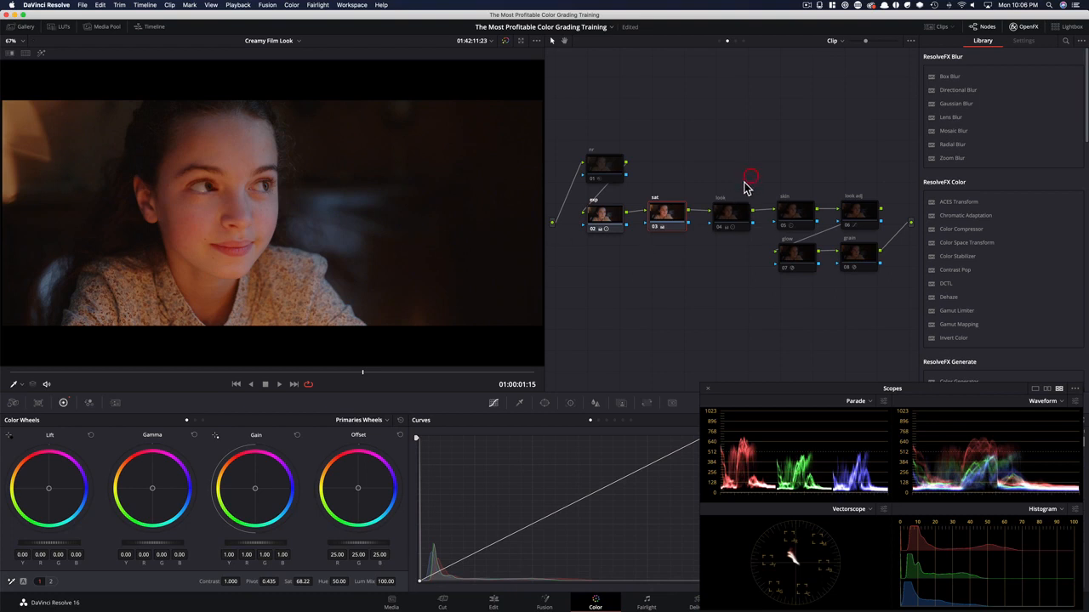
{"action": "left_click", "coordinate": [720, 222]}
{"action": "key", "text": "super+d"}
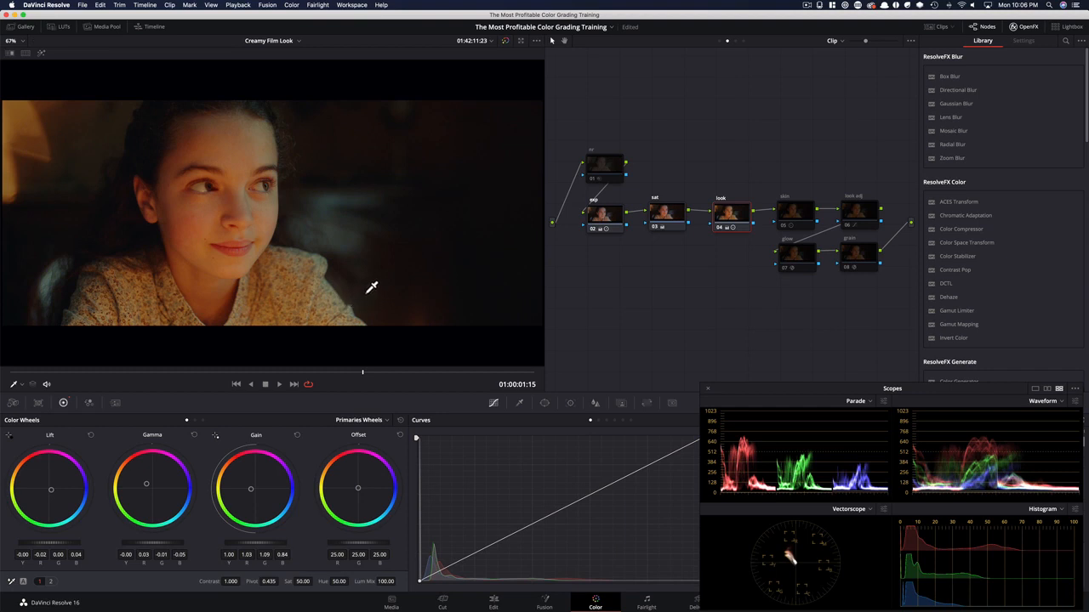
Enable the skin node 05 and display its Log wheels
{"action": "left_click", "coordinate": [808, 163]}
{"action": "left_click", "coordinate": [793, 217]}
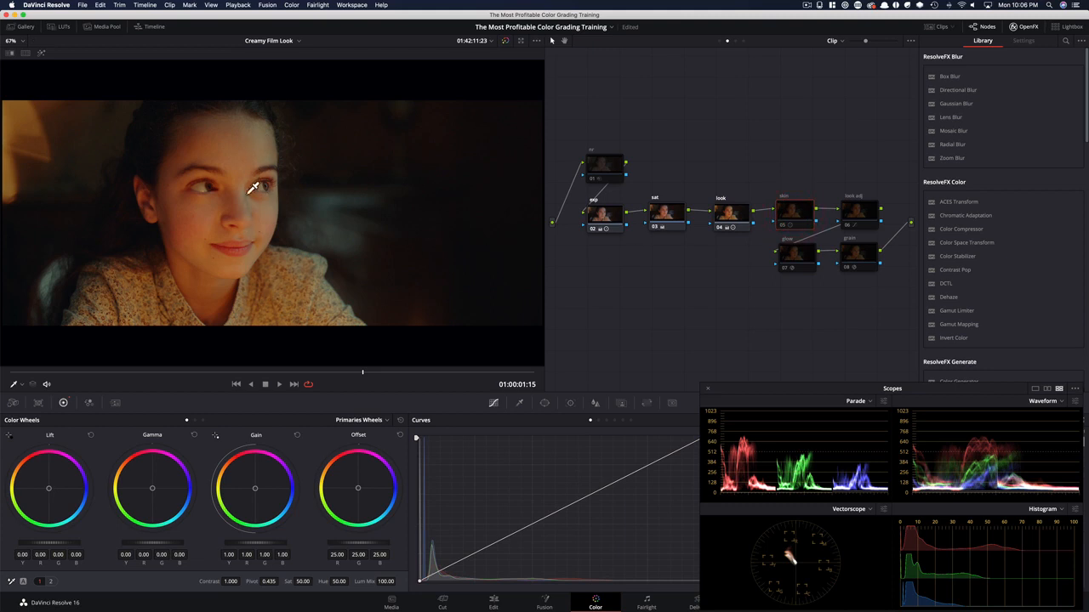
{"action": "key", "text": "super+d"}
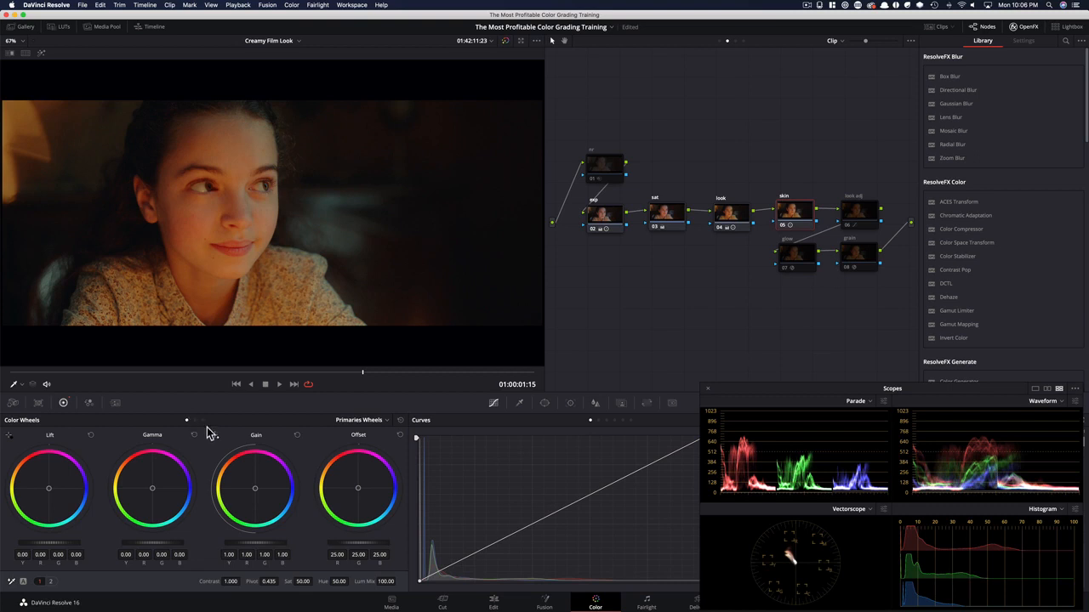
{"action": "left_click", "coordinate": [201, 421]}
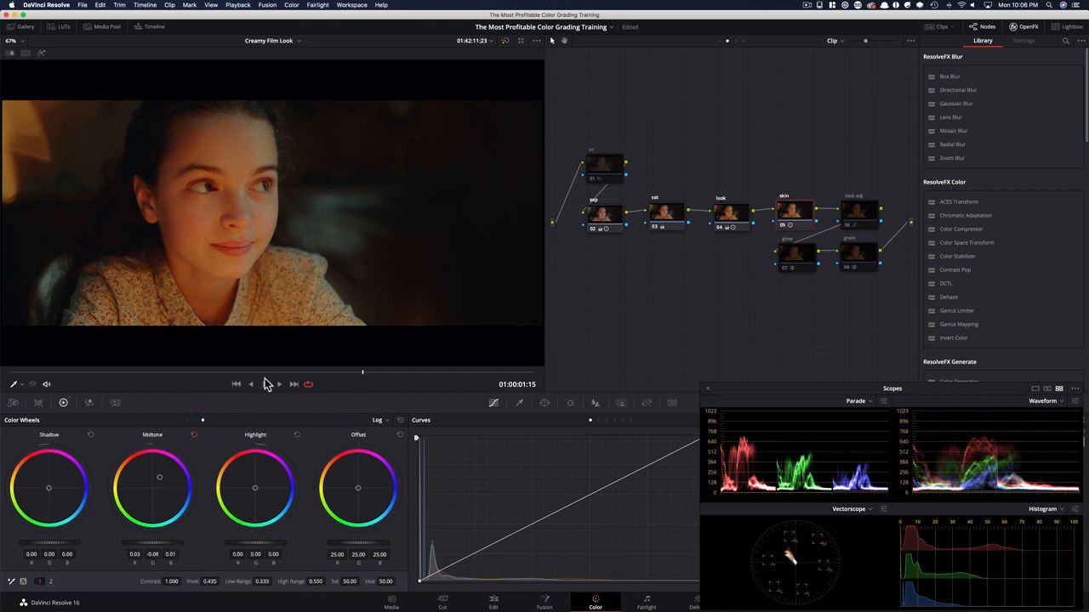
Toggle the skin node off and on repeatedly to compare the girl's skin tone, leaving it enabled
{"action": "key", "text": "super+d"}
{"action": "key", "text": "super+d"}
{"action": "key", "text": "super+d"}
{"action": "key", "text": "super+d"}
{"action": "key", "text": "super+d"}
{"action": "key", "text": "super+d"}
{"action": "key", "text": "super+d"}
{"action": "key", "text": "super+d"}
{"action": "key", "text": "super+d"}
{"action": "key", "text": "super+d"}
{"action": "key", "text": "super+d"}
{"action": "key", "text": "super+d"}
{"action": "key", "text": "super+d"}
{"action": "key", "text": "super+d"}
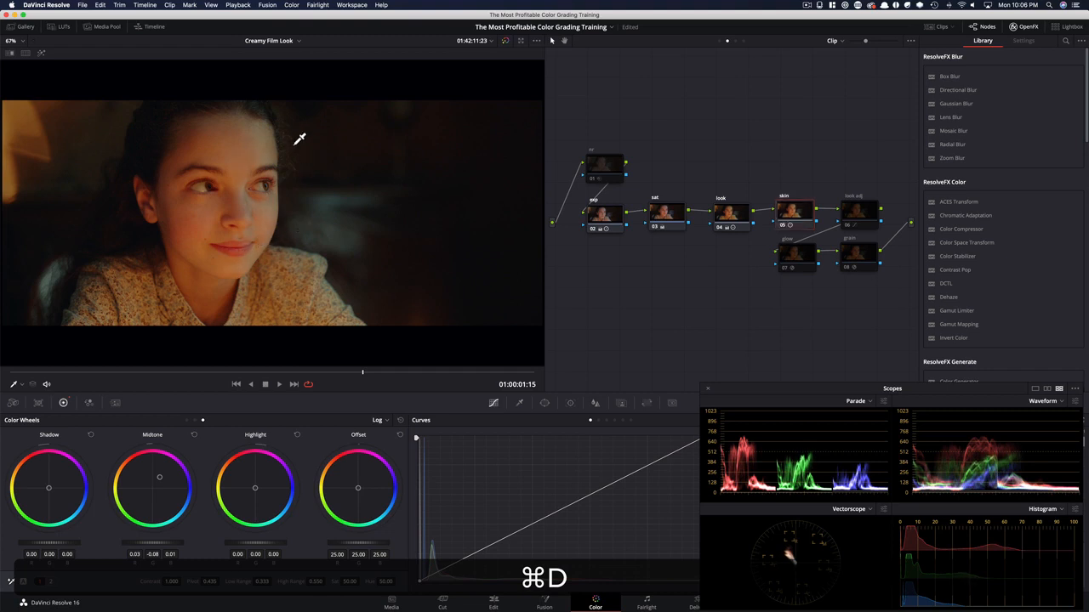
{"action": "key", "text": "super+d"}
{"action": "key", "text": "super+d"}
Enable the look adj node 06 and toggle it repeatedly to compare its curve adjustment, leaving it enabled
{"action": "left_click", "coordinate": [849, 164]}
{"action": "left_click", "coordinate": [859, 213]}
{"action": "key", "text": "super+d"}
{"action": "key", "text": "super+d"}
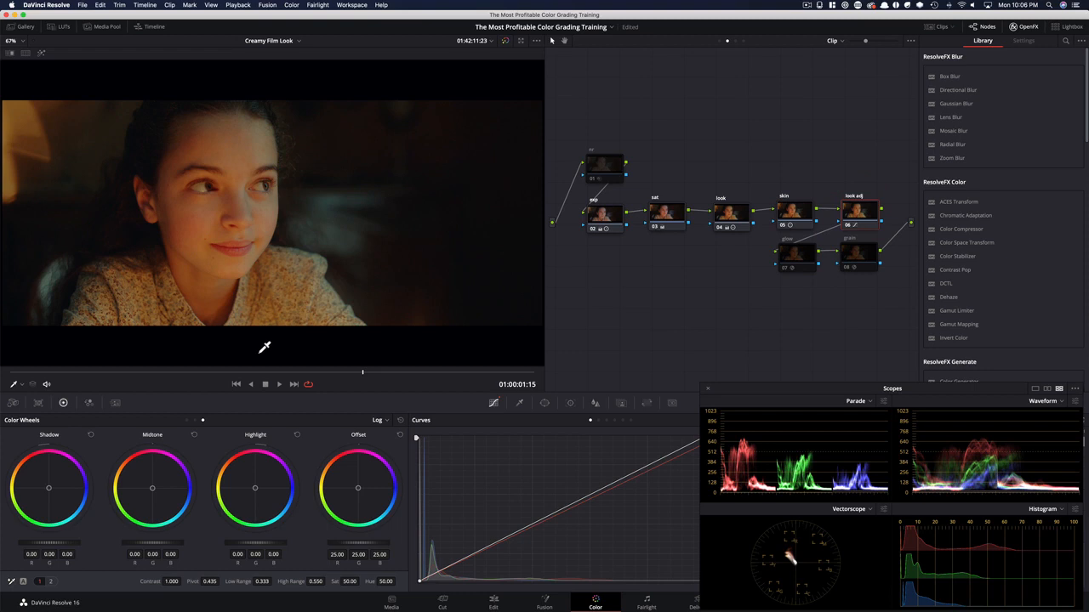
{"action": "key", "text": "super+d"}
{"action": "key", "text": "super+d"}
{"action": "key", "text": "super+d"}
{"action": "key", "text": "super+d"}
{"action": "key", "text": "super+d"}
{"action": "key", "text": "super+d"}
{"action": "key", "text": "super+d"}
{"action": "key", "text": "super+d"}
Enable the glow node 07 and toggle it repeatedly to compare its effect on the image and scopes, leaving it enabled
{"action": "left_click", "coordinate": [804, 264]}
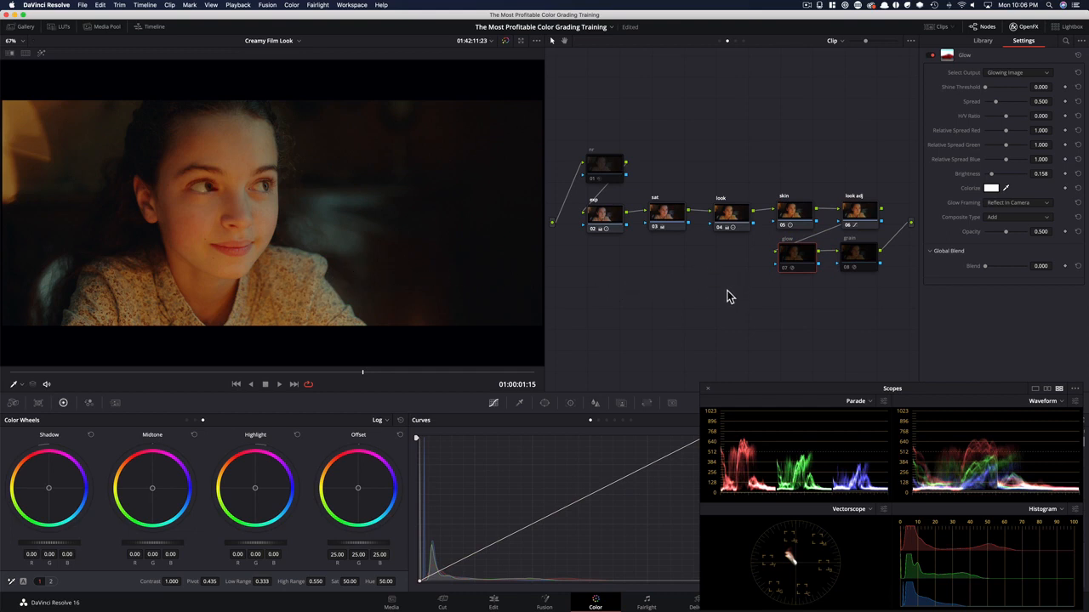
{"action": "key", "text": "super+d"}
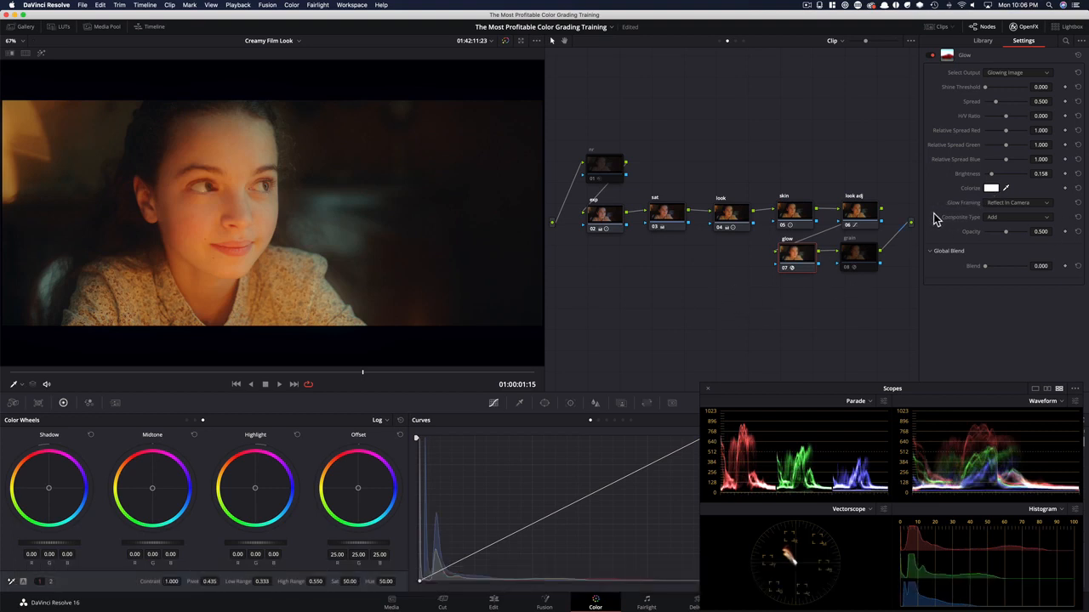
{"action": "key", "text": "super+d"}
{"action": "key", "text": "super+d"}
{"action": "key", "text": "super+d"}
{"action": "key", "text": "super+d"}
{"action": "key", "text": "super+d"}
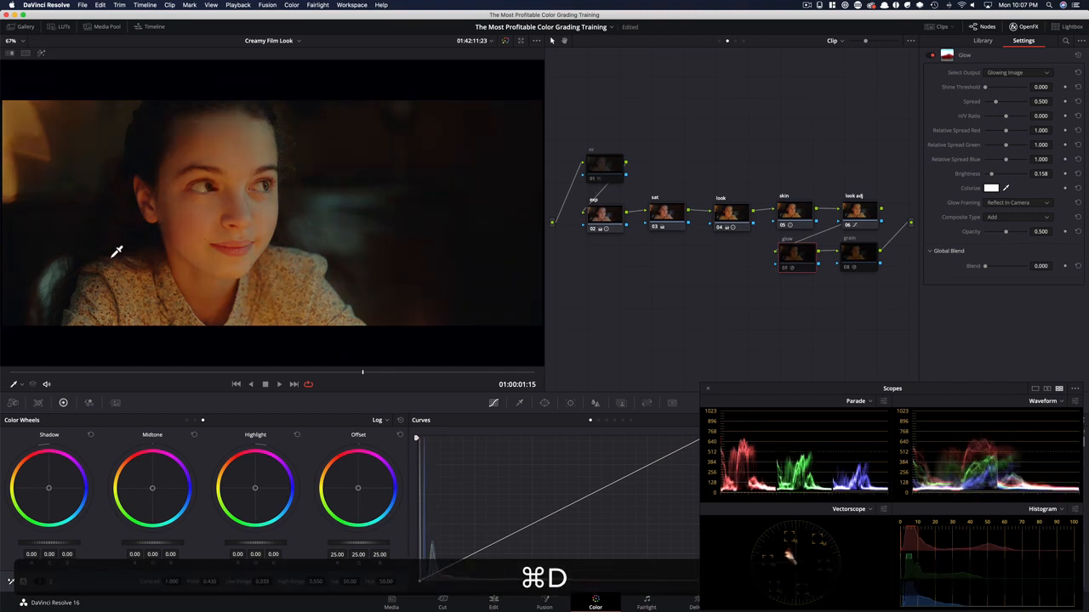
{"action": "key", "text": "super+d"}
{"action": "key", "text": "super+d"}
{"action": "key", "text": "super+d"}
{"action": "key", "text": "super+d"}
{"action": "key", "text": "super+d"}
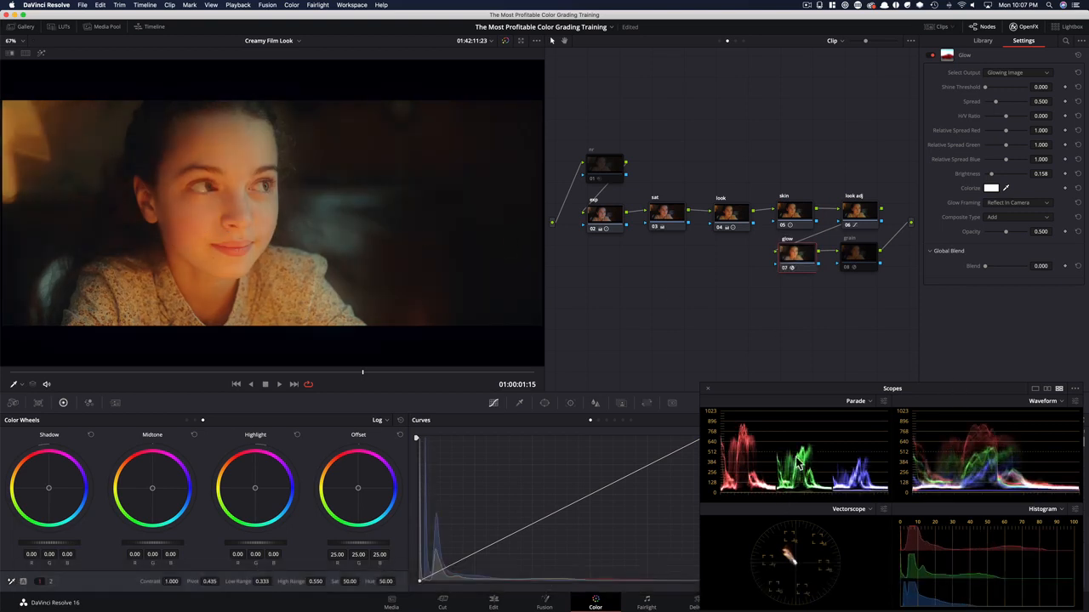
{"action": "key", "text": "super+d"}
{"action": "key", "text": "super+d"}
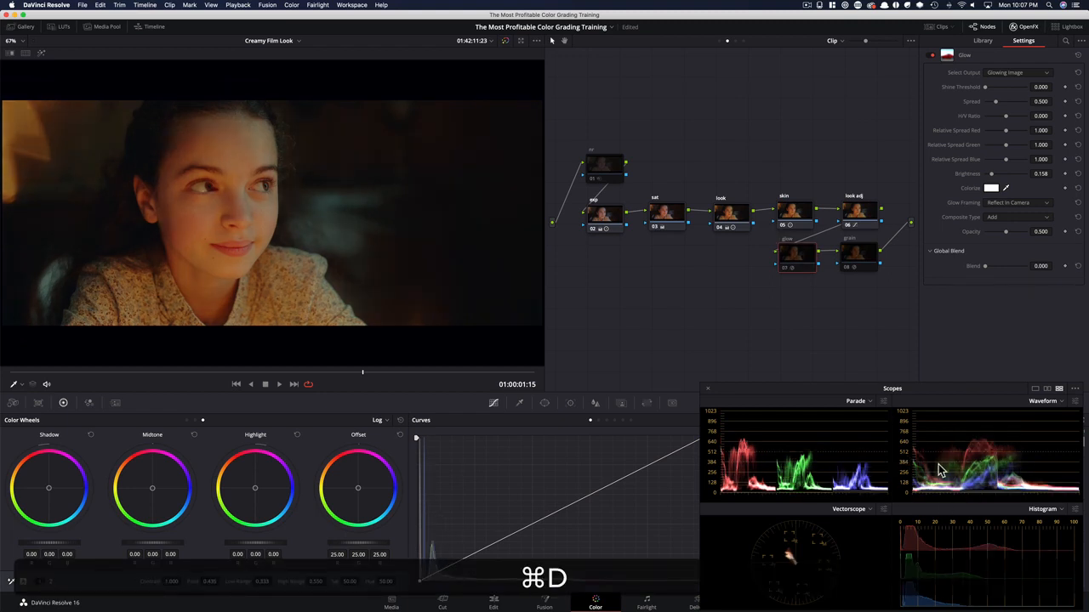
{"action": "key", "text": "super+d"}
{"action": "key", "text": "super+d"}
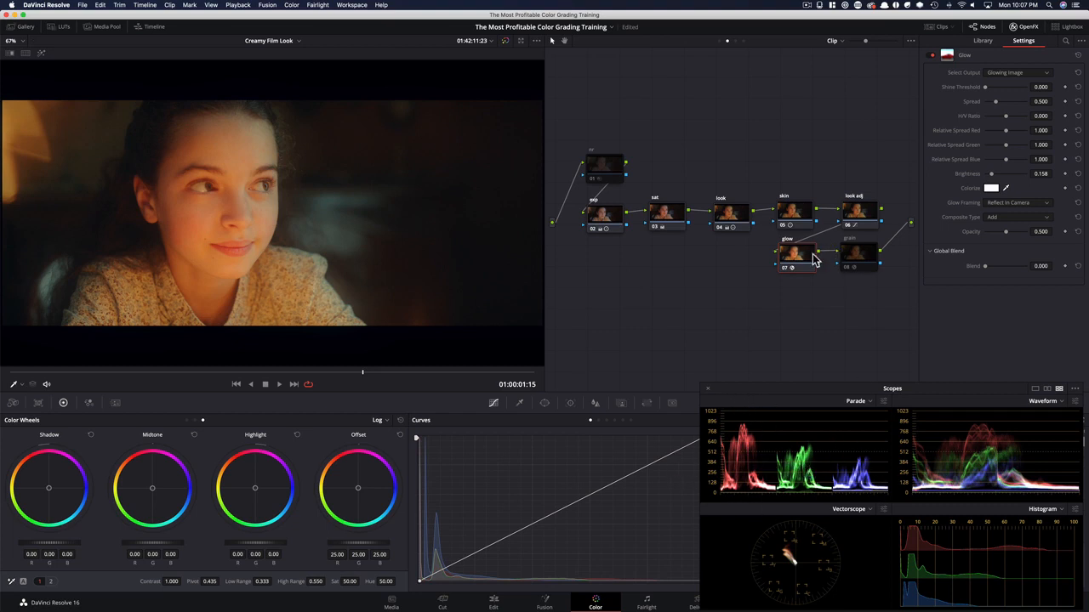
{"action": "key", "text": "super+d"}
Enable the nr node 01, compare it off and on, and enable the film grain node 08
{"action": "key", "text": "super+d"}
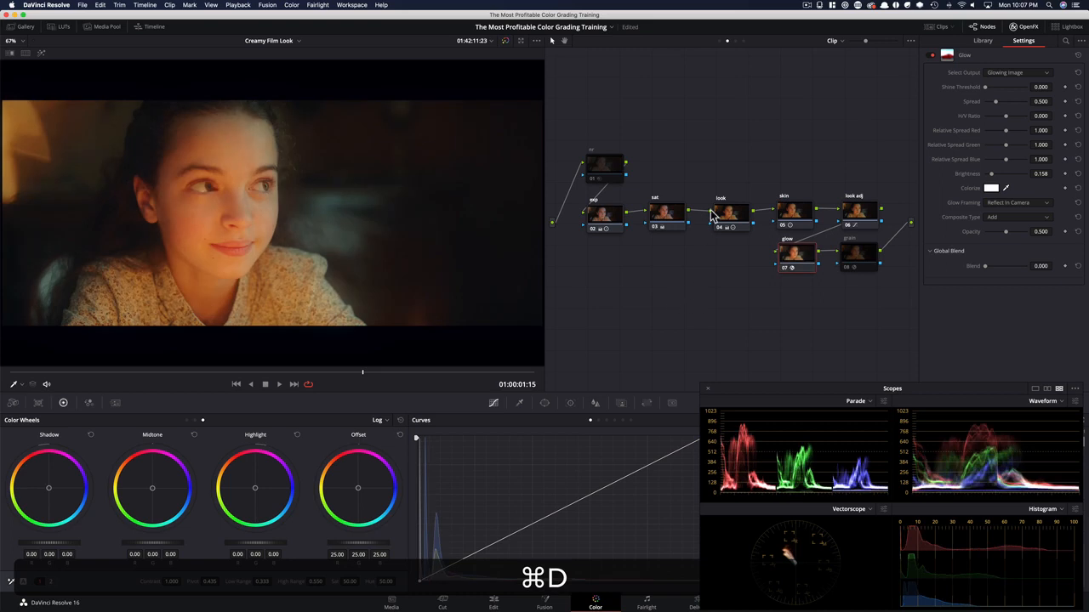
{"action": "left_click", "coordinate": [604, 169]}
{"action": "key", "text": "super+d"}
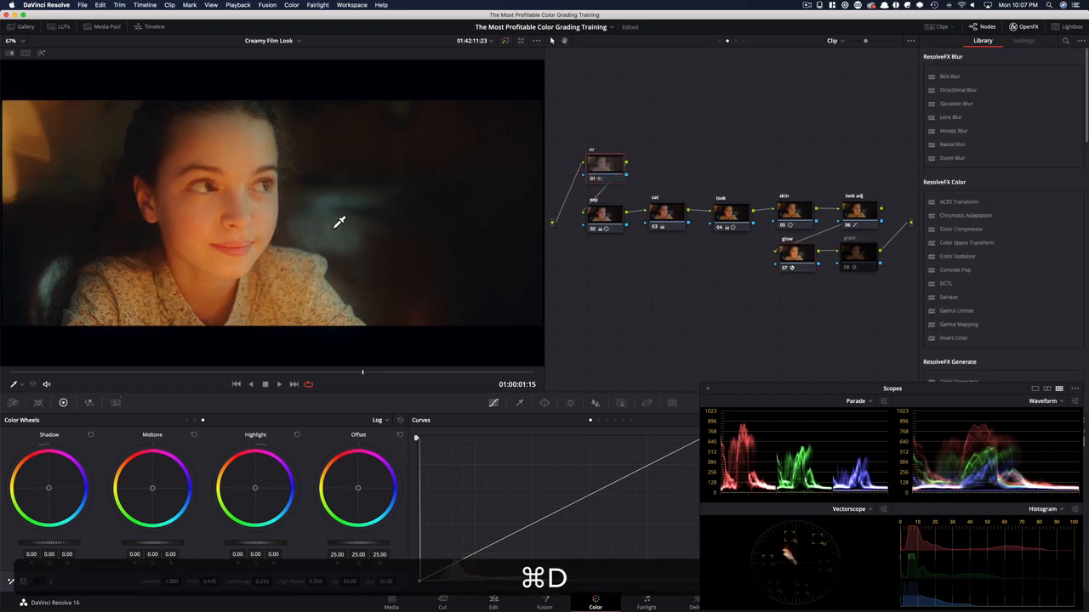
{"action": "key", "text": "super+d"}
{"action": "key", "text": "super+d"}
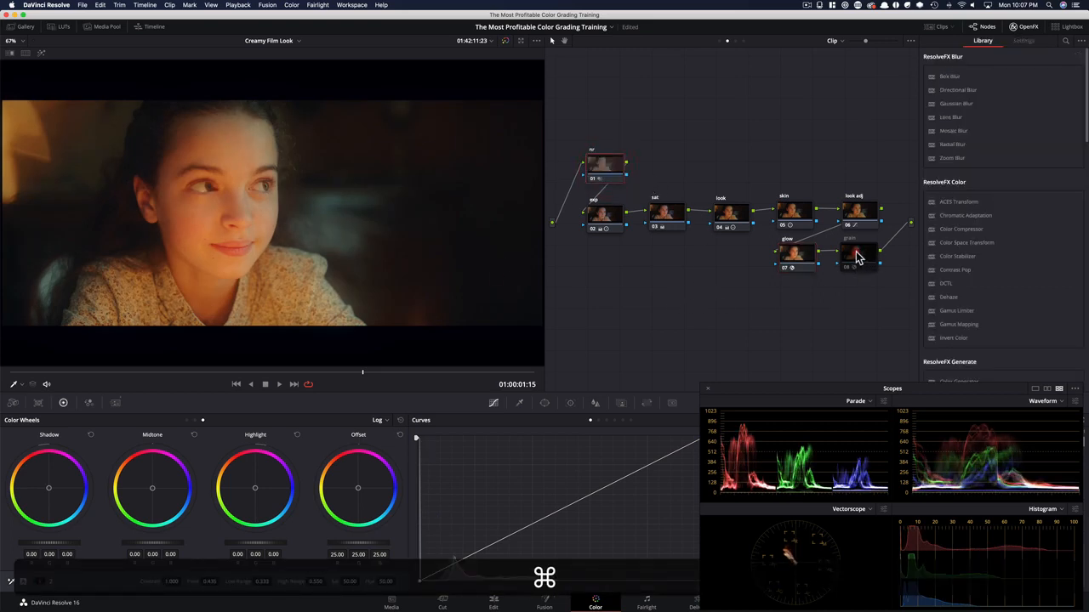
{"action": "left_click", "coordinate": [857, 256]}
{"action": "key", "text": "super+d"}
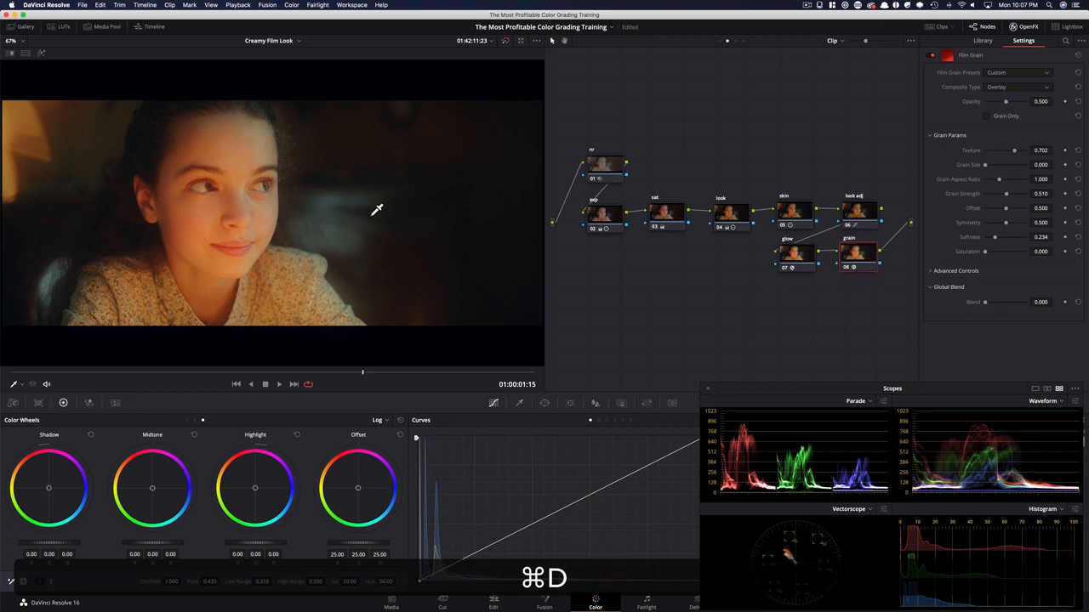